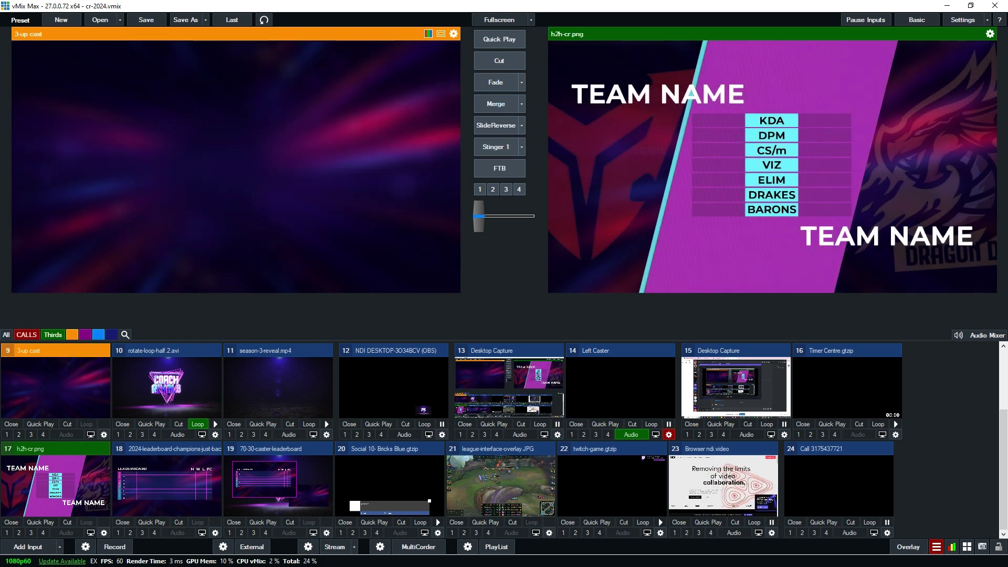
Switch to Photoshop with the h2h-cr.psd document and maximize its window
key("alt+Tab")
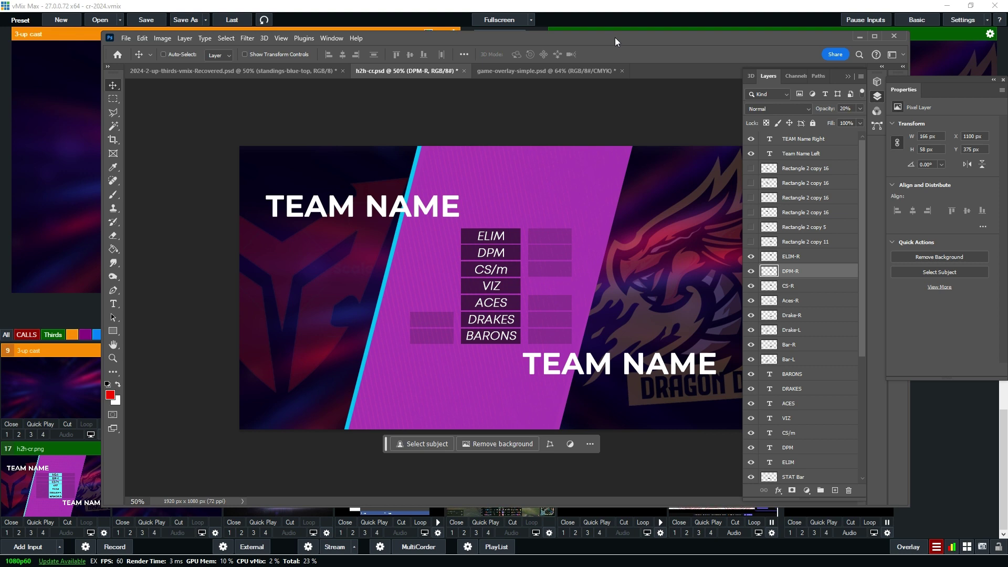
left_click_drag(616, 42, 678, 34)
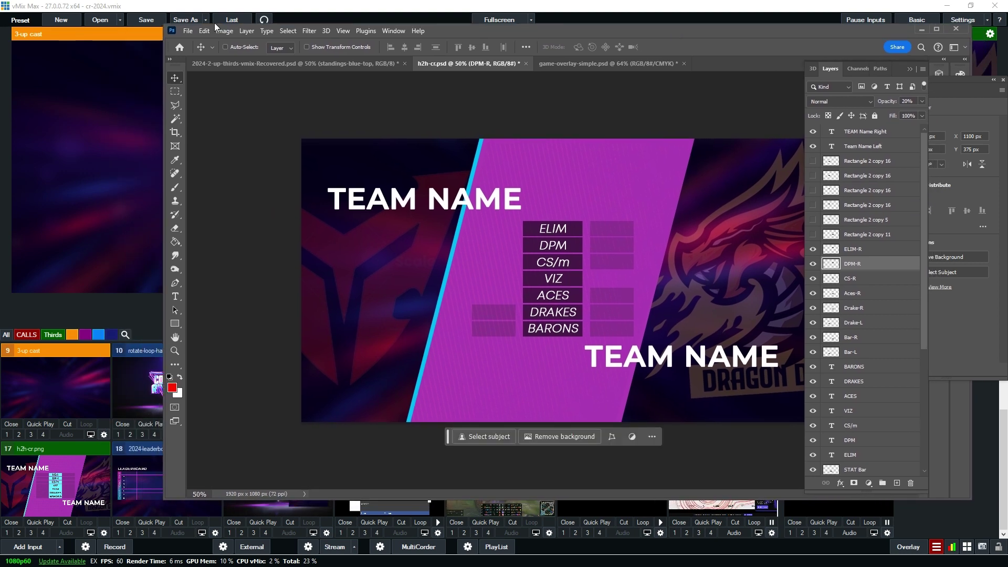
mouse_move(164, 25)
left_mouse_down()
mouse_move(372, 56)
mouse_move(211, 54)
mouse_move(152, 33)
left_mouse_up()
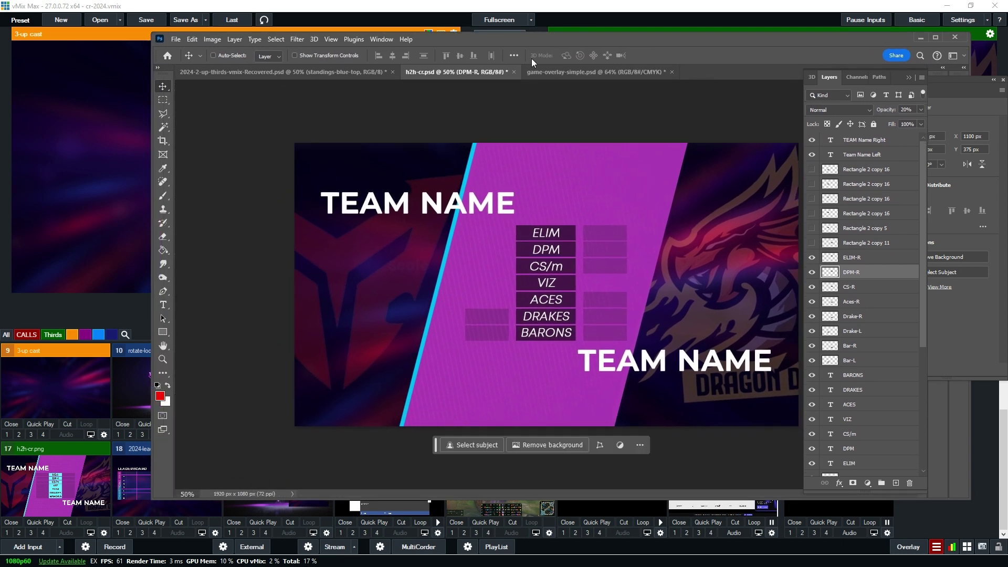
left_click_drag(570, 43, 481, 33)
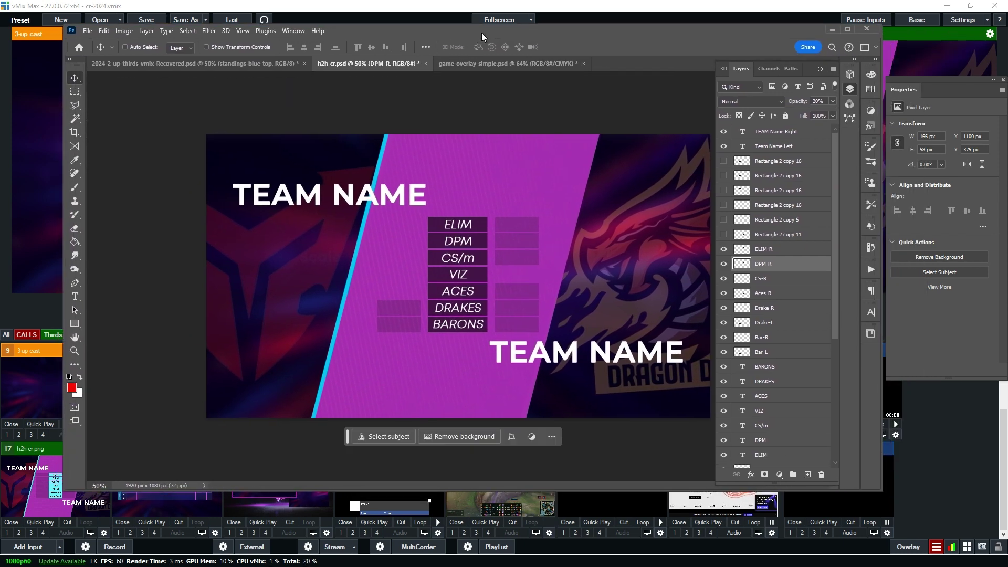
double_click(490, 31)
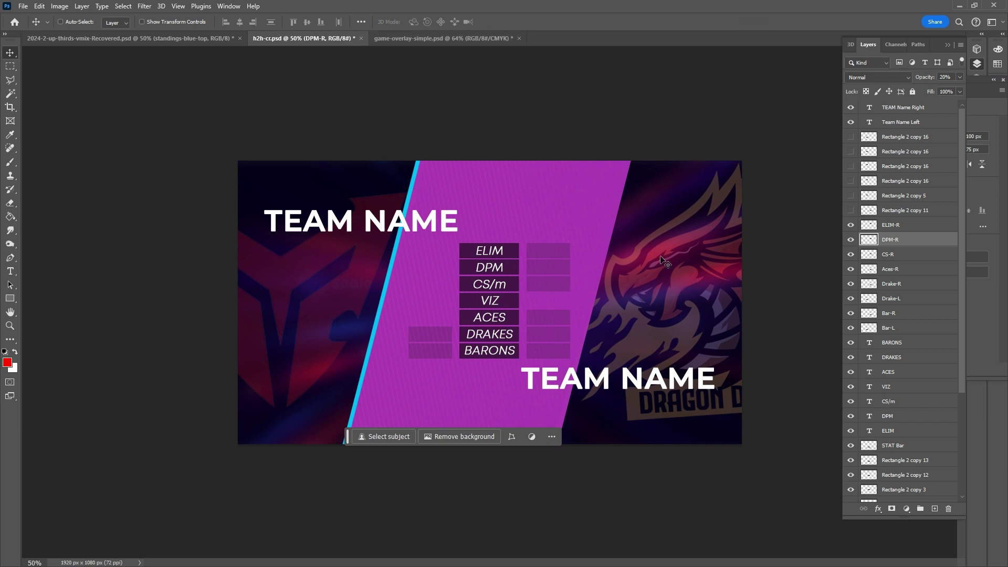
Examine the Rectangle 3, Rectangle 3 copy, team logo and background image layers by briefly hiding each one
scroll(927, 243, "down", 3)
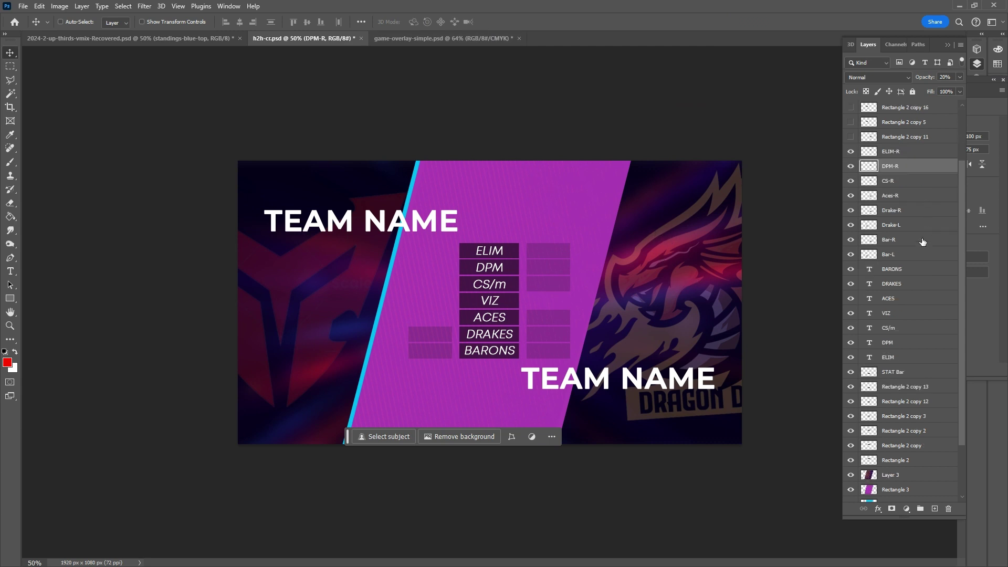
scroll(923, 242, "down", 3)
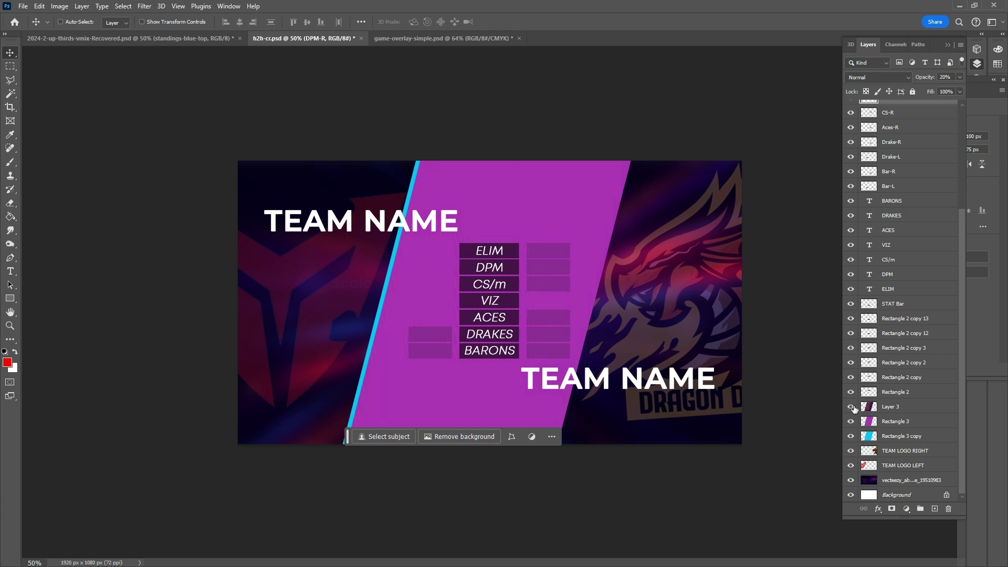
left_click(851, 421)
left_click(852, 421)
left_click(851, 436)
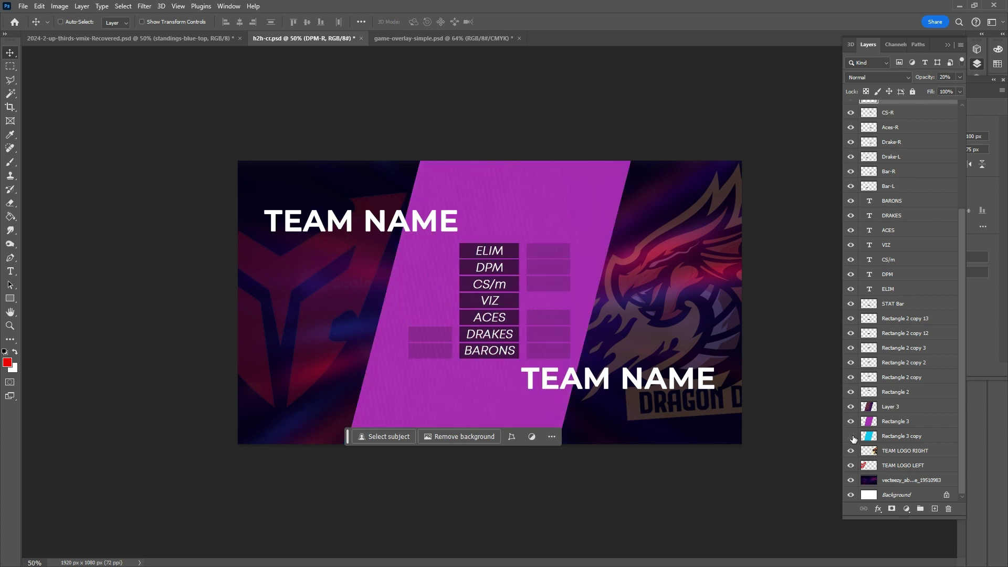
left_click(851, 437)
left_click(850, 452)
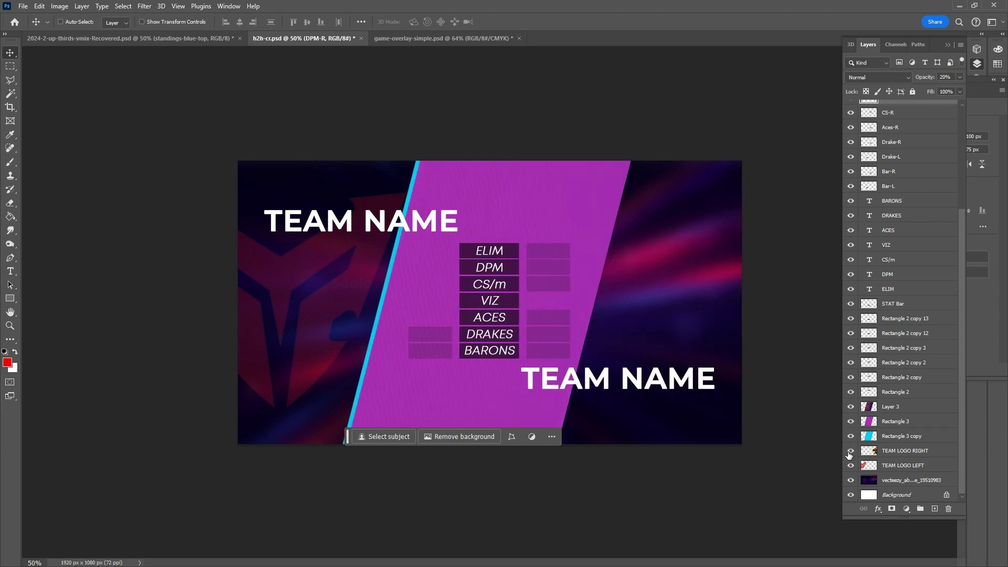
left_click(851, 451)
left_click(851, 465)
left_click(851, 465)
left_click(851, 482)
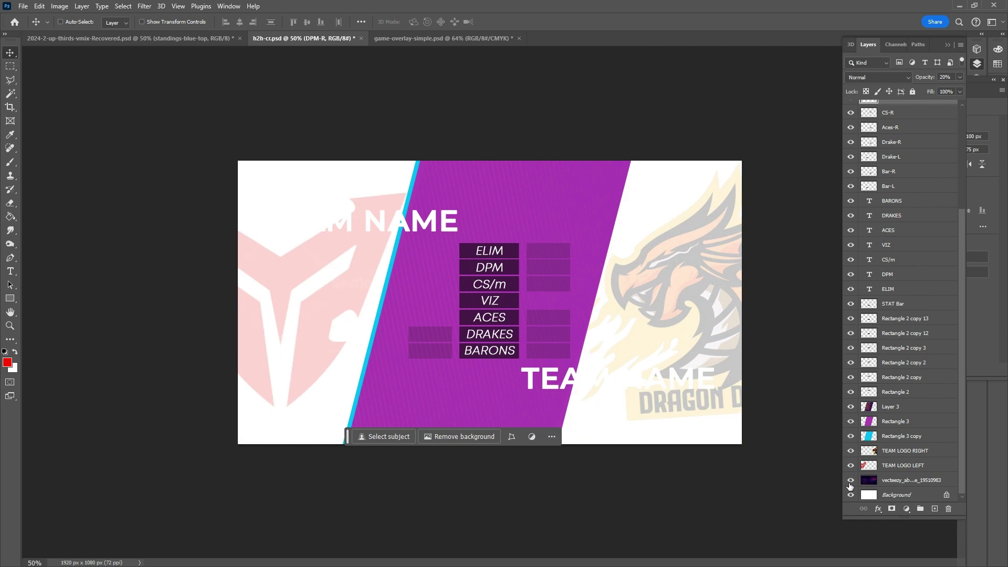
left_click(851, 481)
scroll(886, 432, "up", 5)
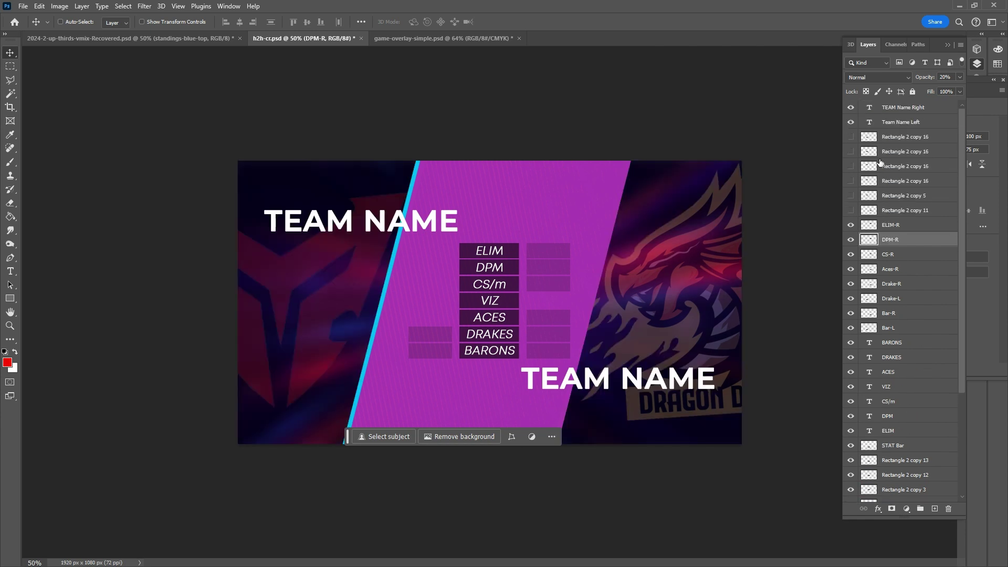
Identify the BARONS, DRAKES and ACES text layers on the canvas by hiding and showing each one
left_click(851, 343)
left_click(851, 343)
left_click(851, 358)
left_click(851, 357)
left_click(851, 372)
left_click(850, 372)
Make the Rectangle 2 copy 11 layer visible and rename it VIZ-R
left_click(850, 211)
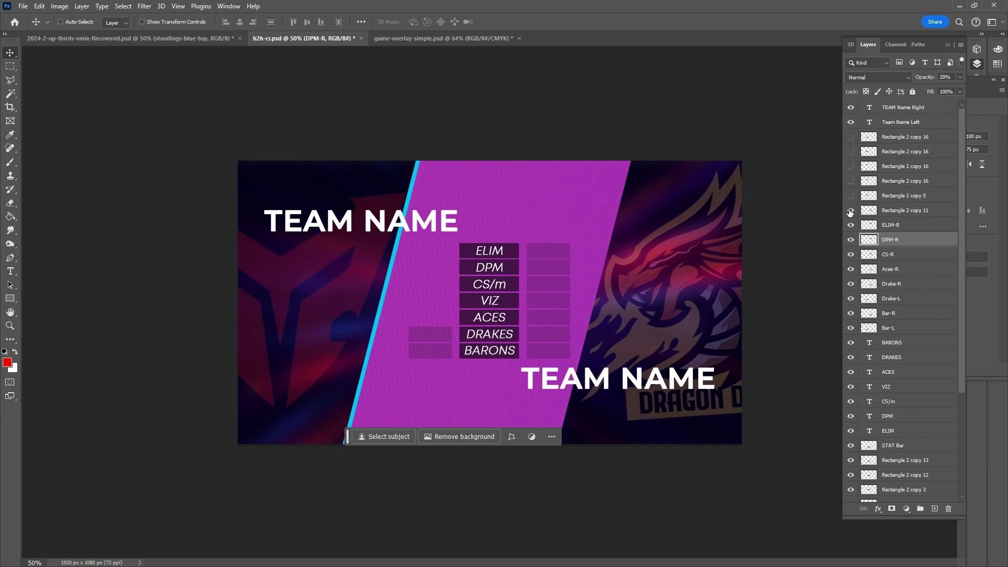
left_click(850, 210)
left_click(851, 210)
double_click(914, 210)
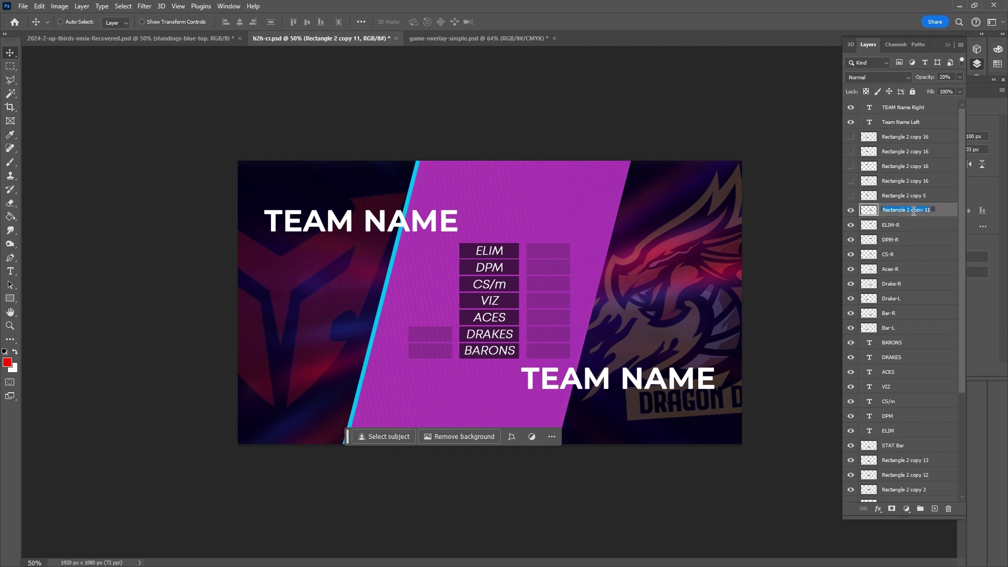
left_click(851, 211)
left_click(851, 211)
type("VIZ-R")
key("Return")
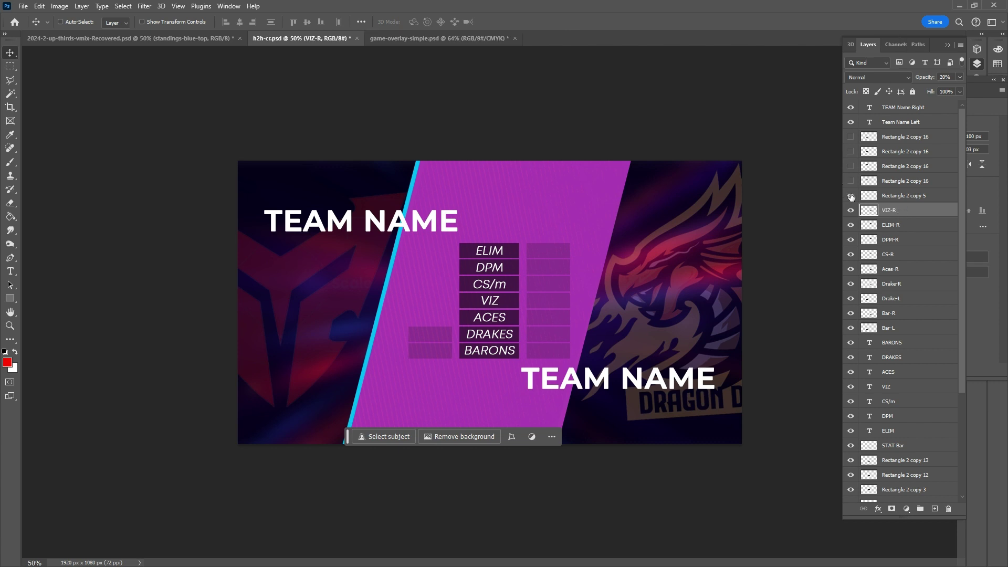
Make the Rectangle 2 copy 5 layer visible and rename it CS-L
left_click(851, 197)
double_click(914, 196)
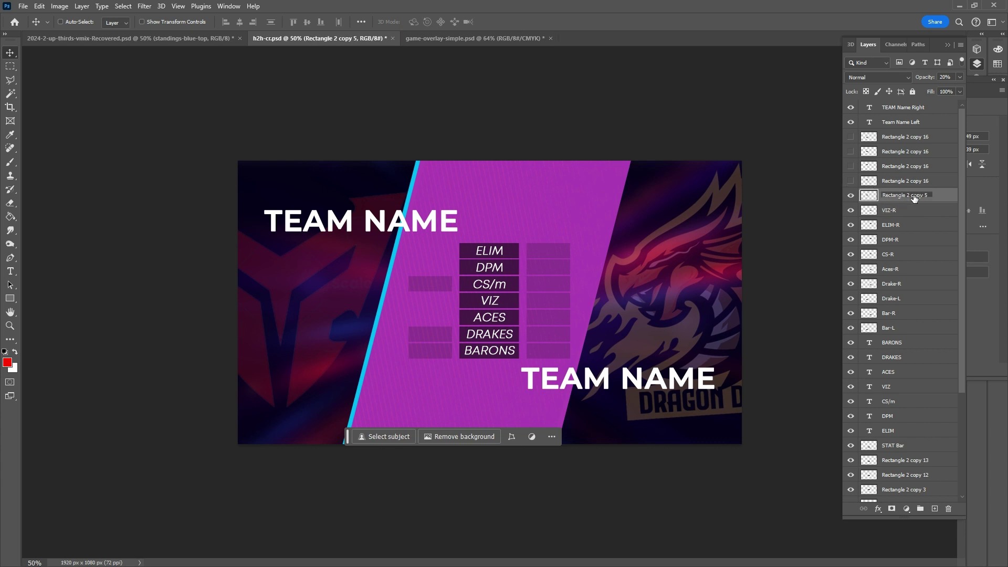
type("CDS")
key("Return")
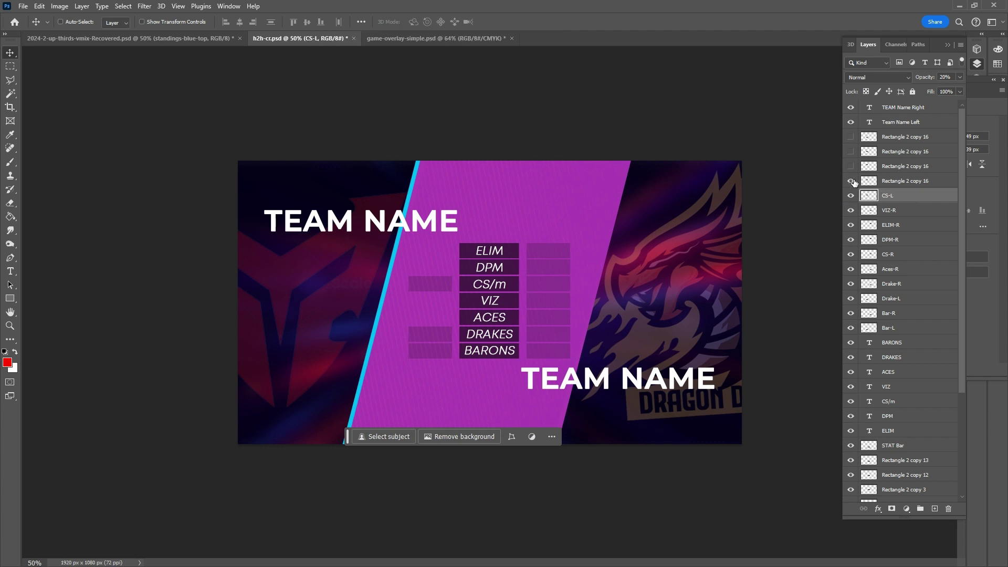
Show the Rectangle 2 copy 16 layer directly above CS-L and rename it DPM-L
left_click(851, 180)
double_click(901, 181)
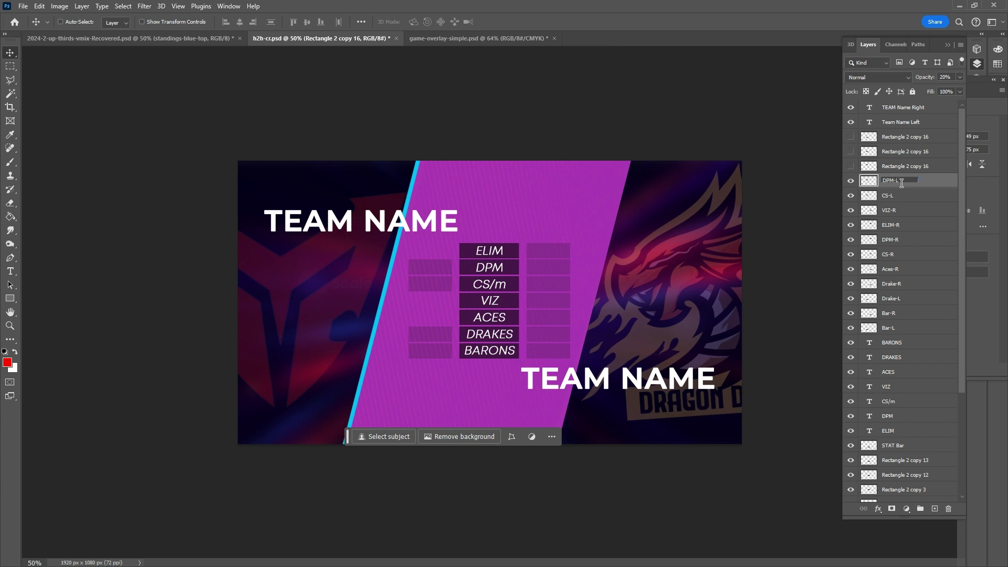
key("Return")
Show the Rectangle 2 copy 16 layer directly above DPM-L and rename it ELIM-L
left_click(851, 166)
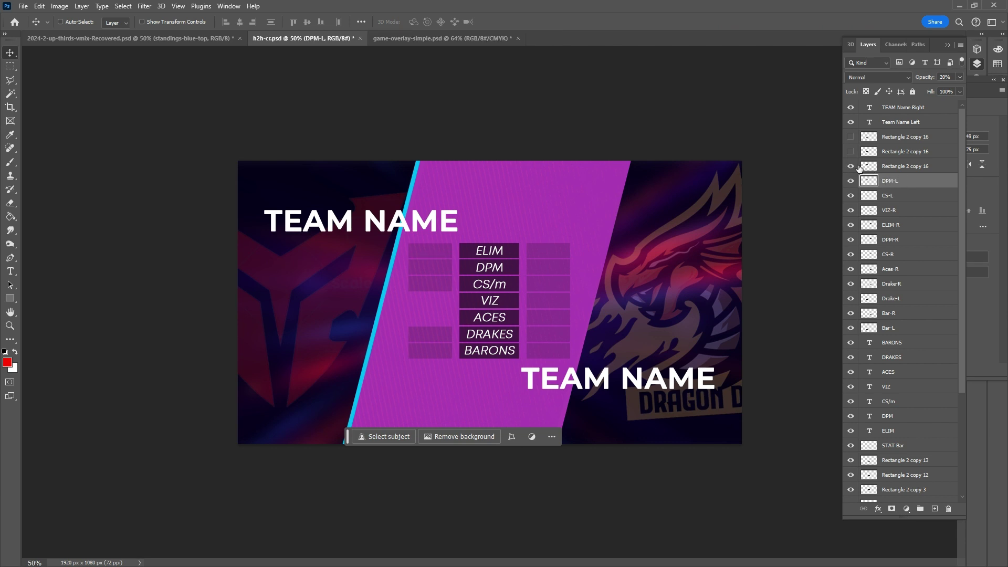
left_click(895, 167)
double_click(895, 167)
type("ELIM")
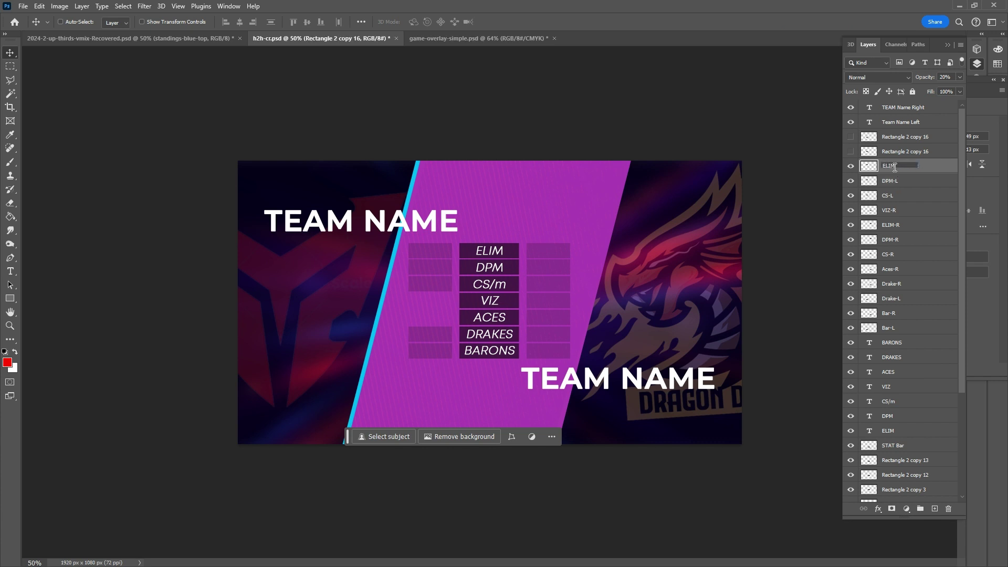
type("-L")
key("Return")
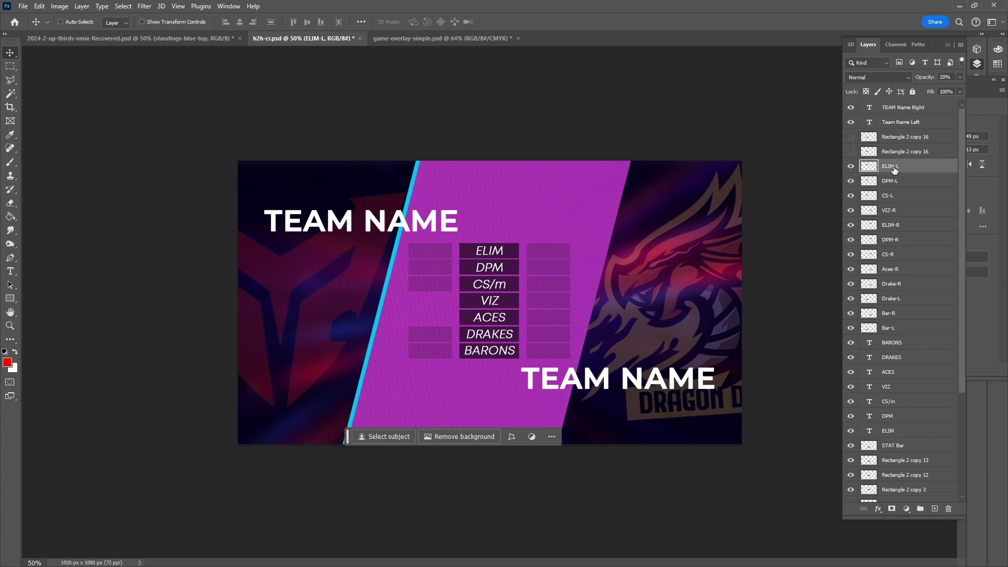
Show the Rectangle 2 copy 16 layer directly above ELIM-L and rename it VIZ-L
left_click(852, 152)
double_click(896, 152)
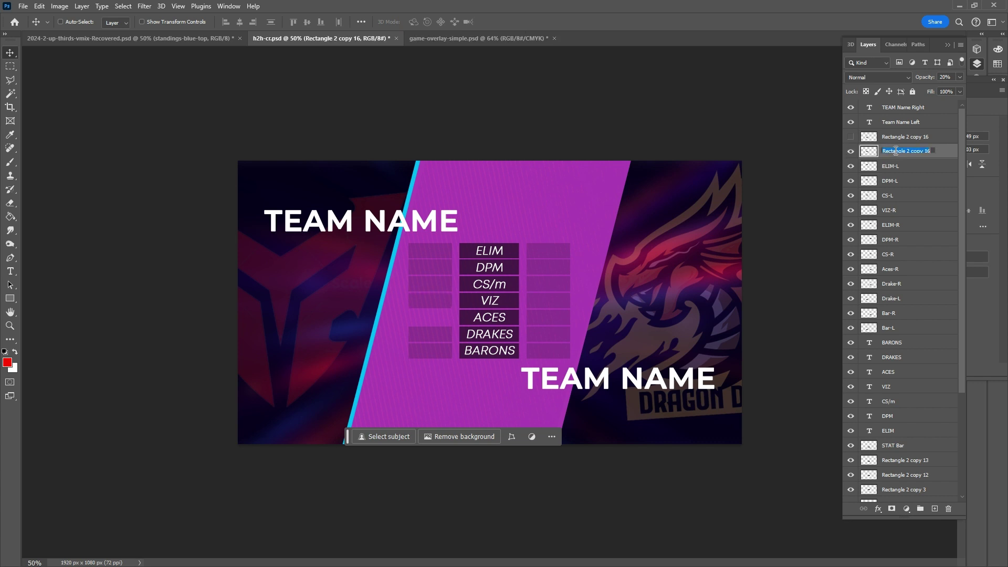
left_click(851, 152)
left_click(851, 152)
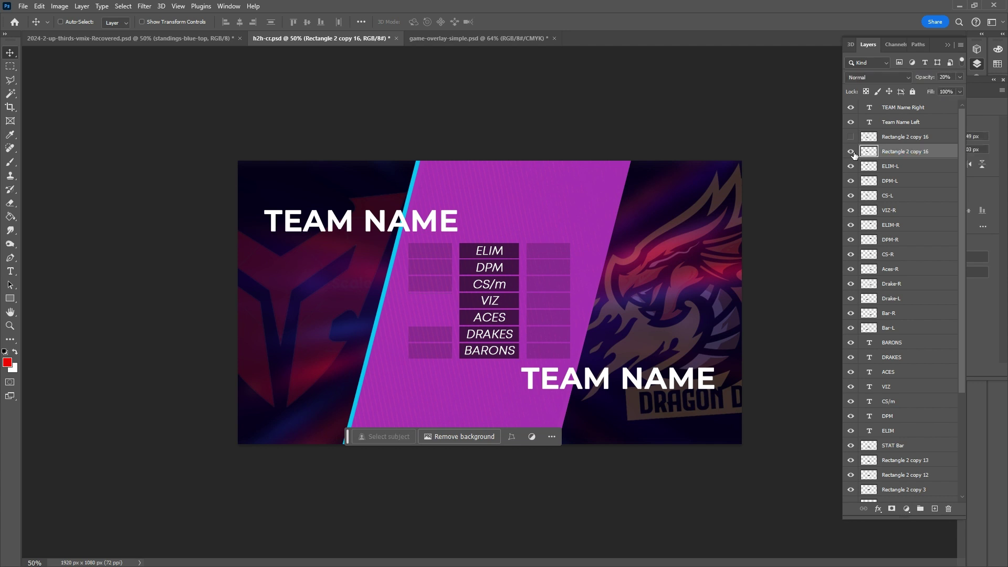
double_click(906, 153)
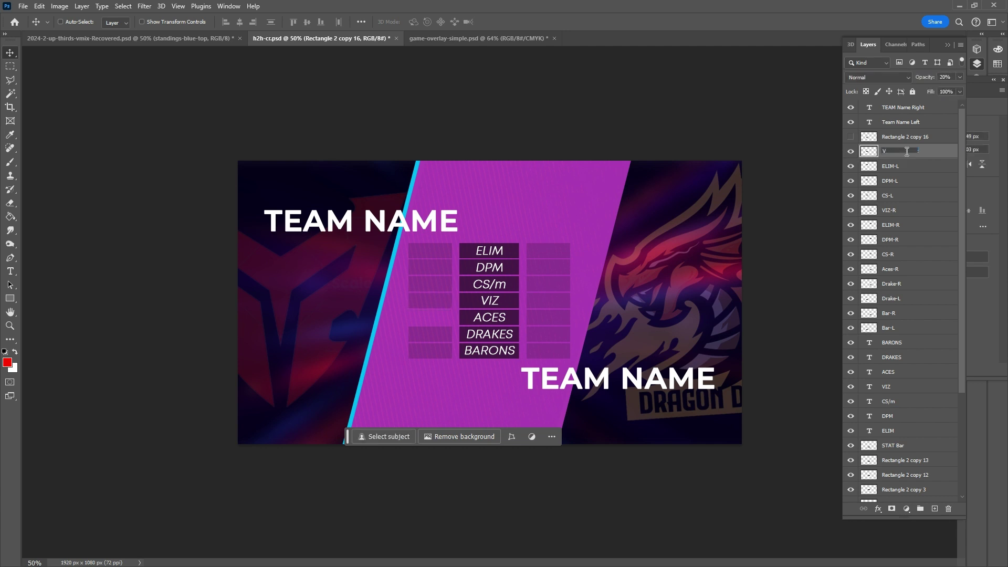
type("VIZ-L")
key("Return")
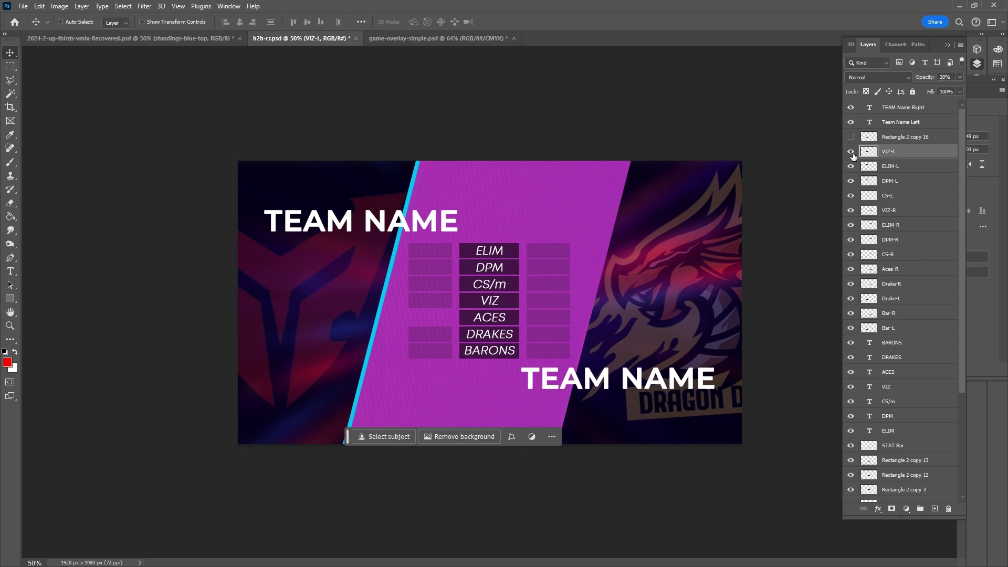
Show the remaining Rectangle 2 copy 16 layer and rename it ACES-L
left_click(851, 136)
double_click(899, 137)
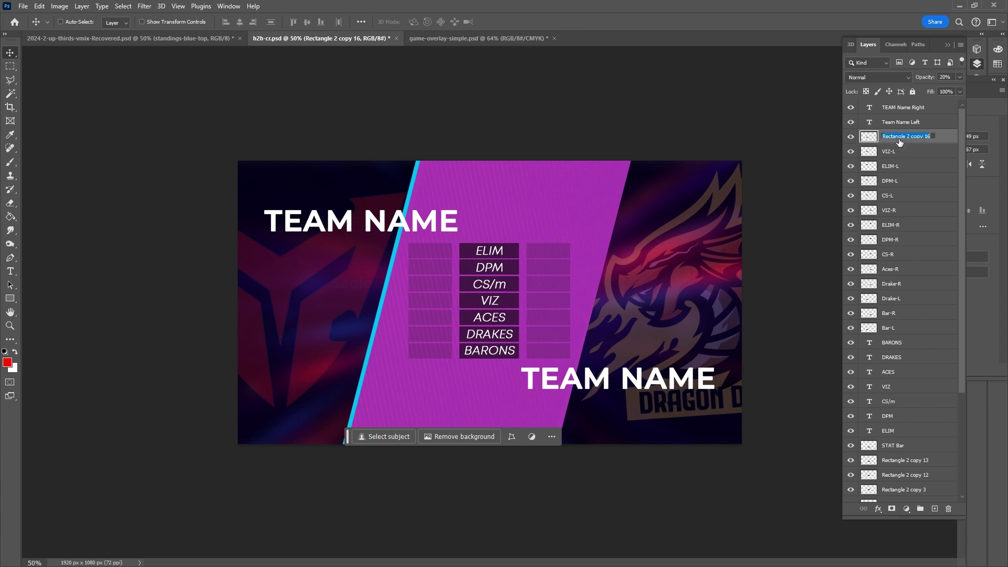
type("ACES-L")
key("Return")
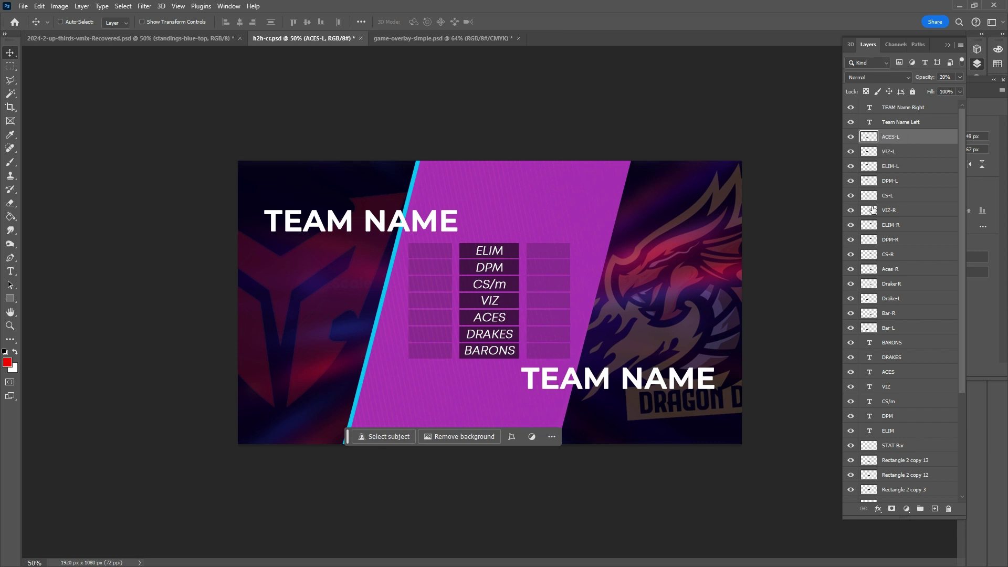
Reorder the stat box layers below Team Name Left into left-right pairs in the order ELIM, DPM, CS, VIZ, ACES
left_click_drag(871, 168, 873, 140)
left_click_drag(870, 227, 871, 147)
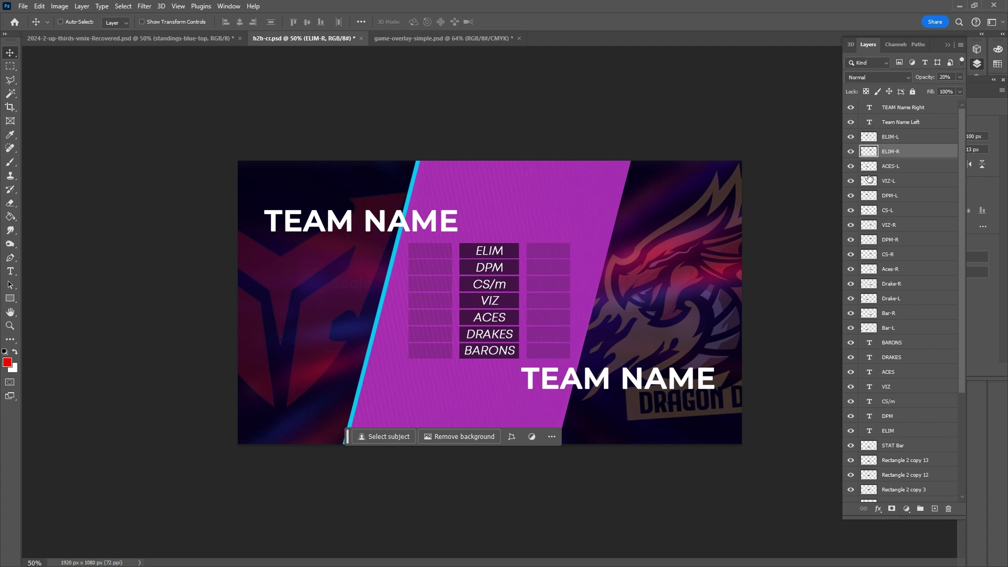
left_click_drag(871, 196, 880, 173)
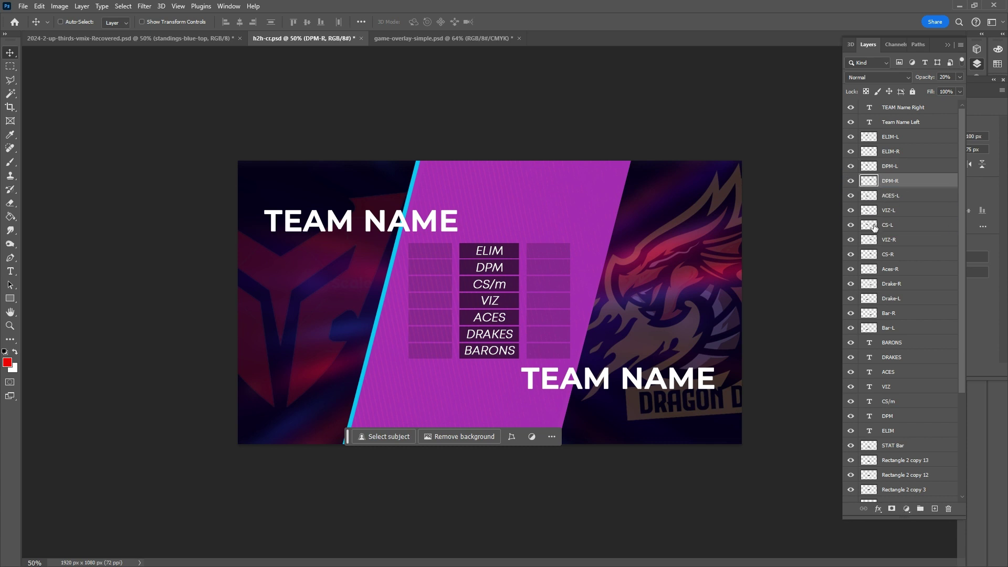
mouse_move(874, 227)
left_mouse_down()
mouse_move(873, 196)
mouse_move(875, 208)
left_mouse_up()
left_click_drag(874, 254, 875, 215)
left_click_drag(872, 256, 872, 240)
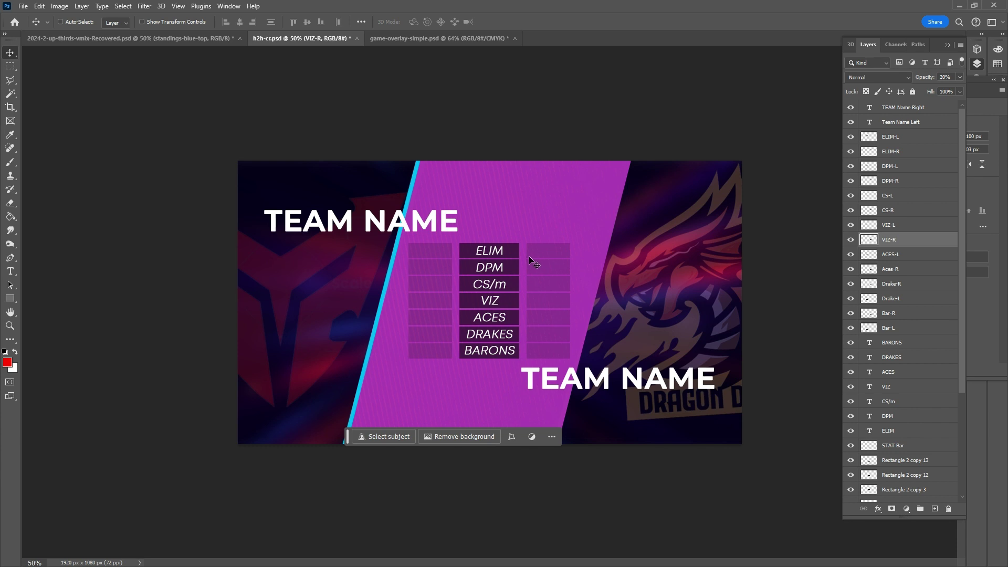
Create a paragraph text box and fit it exactly over the stat box to the right of ELIM
key("t")
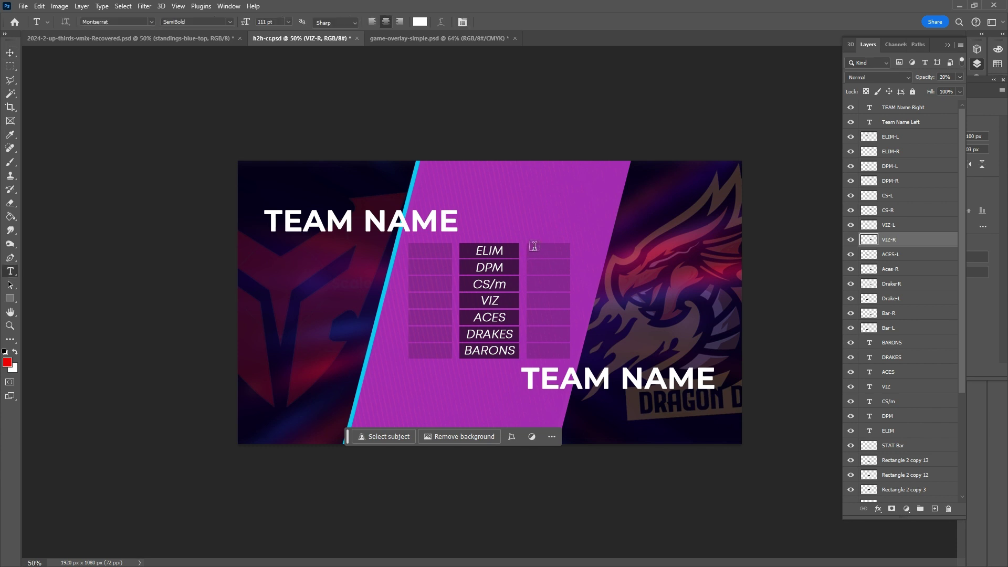
left_click_drag(535, 246, 565, 258)
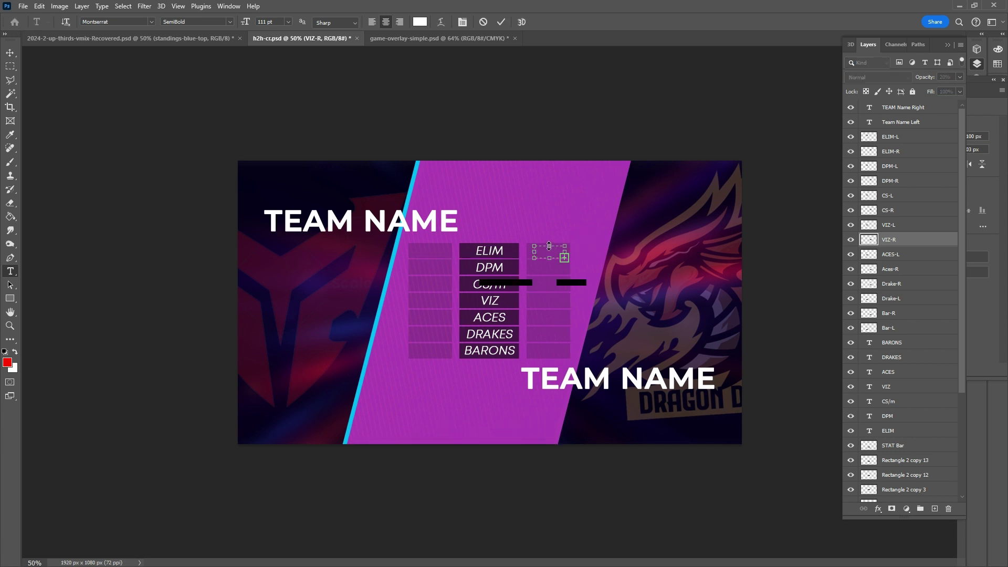
scroll(549, 246, "up", 5)
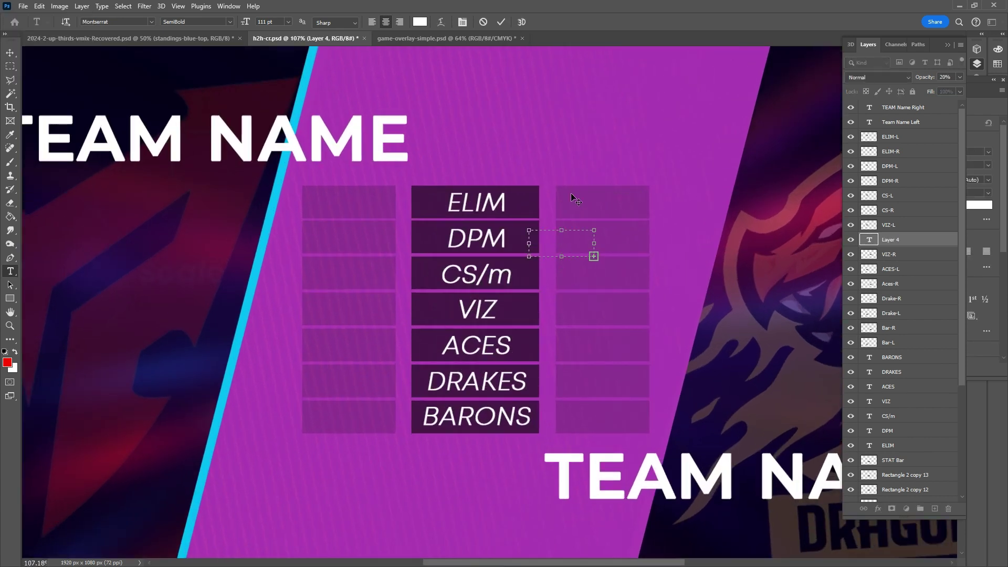
left_click_drag(571, 193, 577, 173)
left_click_drag(622, 211, 649, 217)
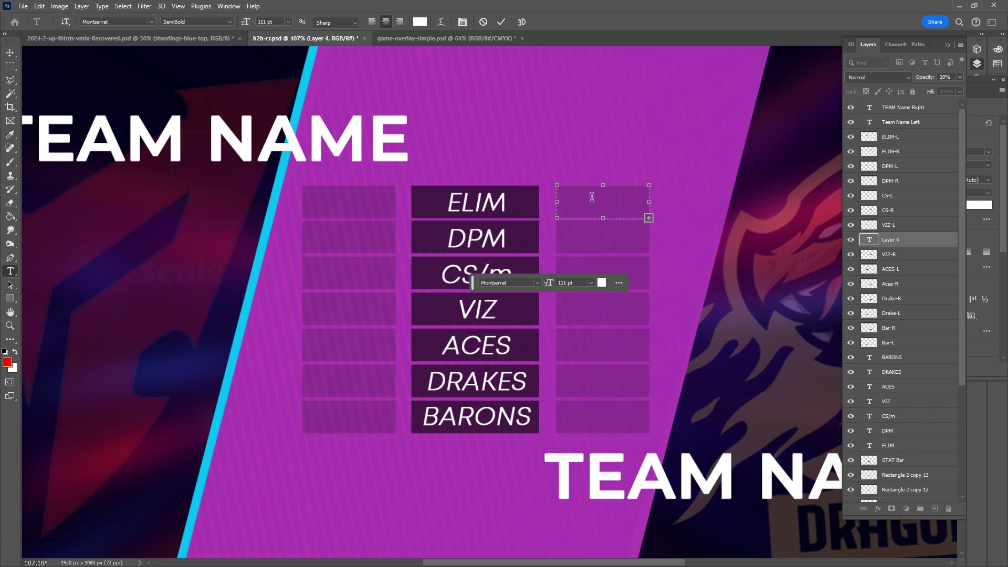
Set the new text box's font size to 20 pt and delete part of its placeholder text
left_click(288, 22)
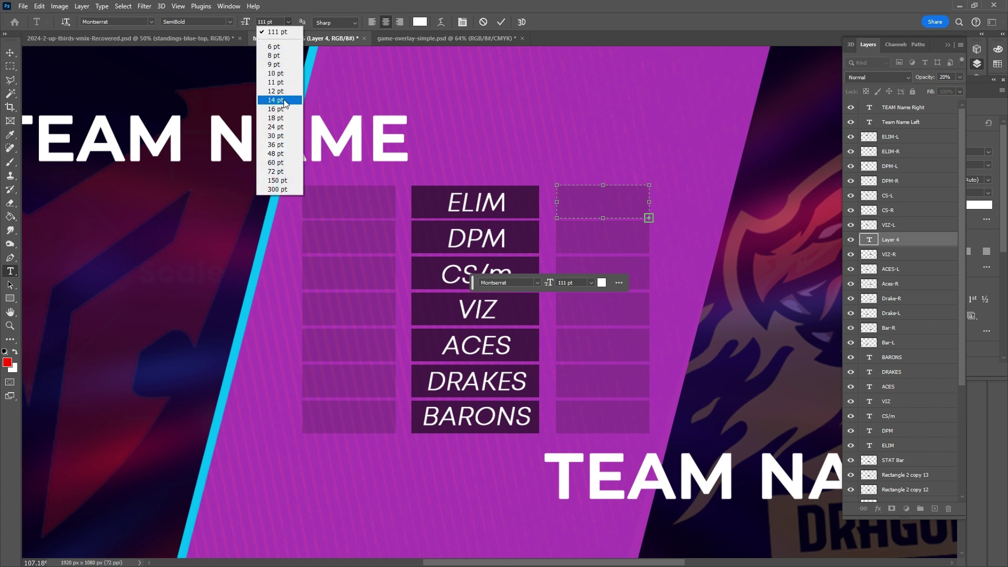
left_click(275, 111)
key("ctrl+z")
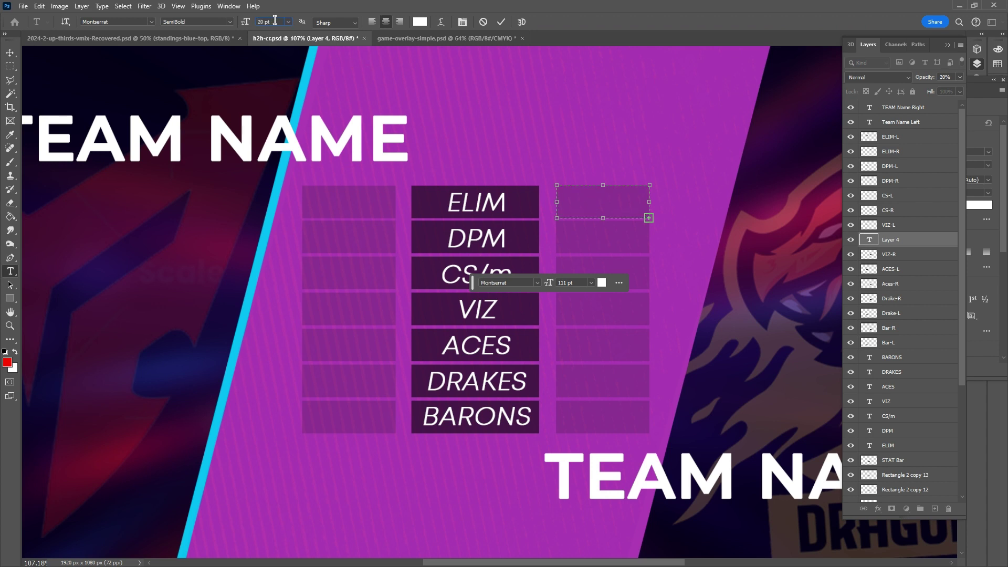
key("Return")
left_click(587, 186)
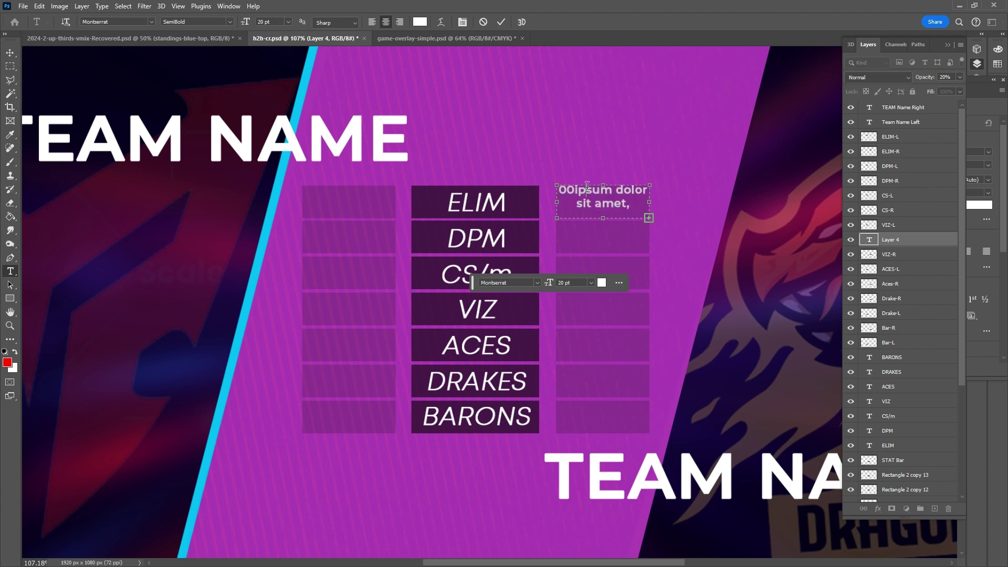
left_click_drag(578, 190, 669, 219)
key("BackSpace")
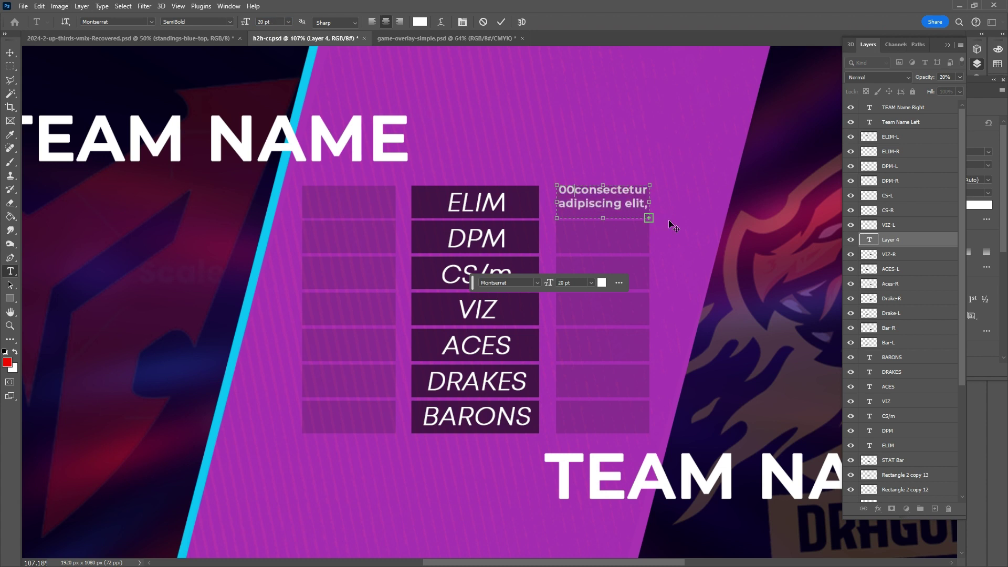
Set all text in the box beside ELIM to 30 pt and replace it with 00
key("ctrl+a")
left_click(288, 22)
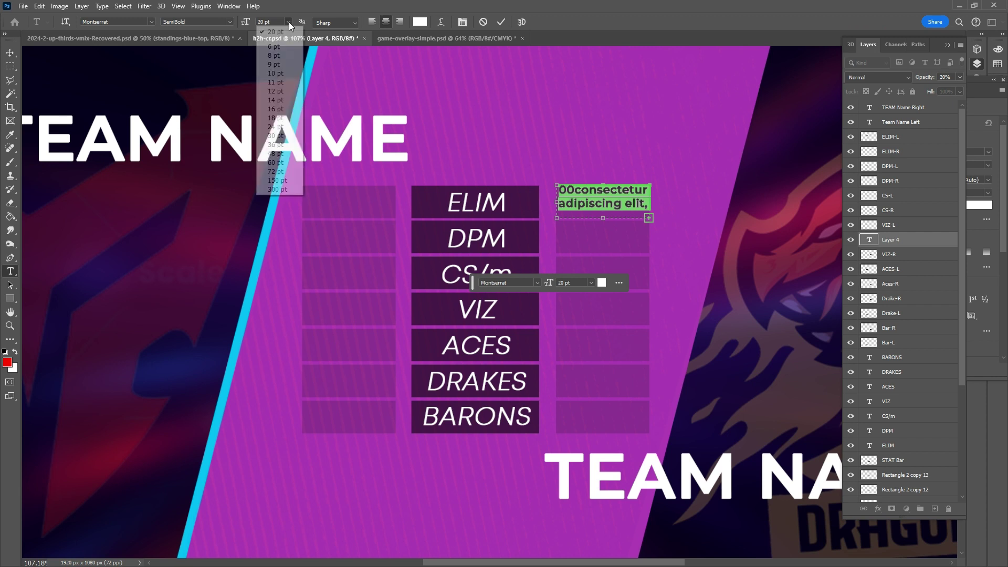
left_click(279, 135)
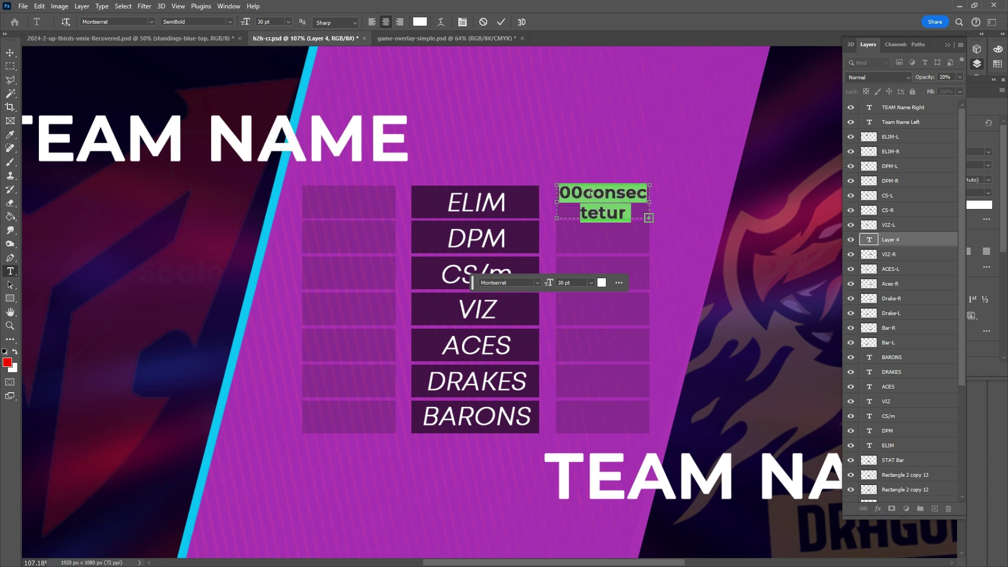
type("00")
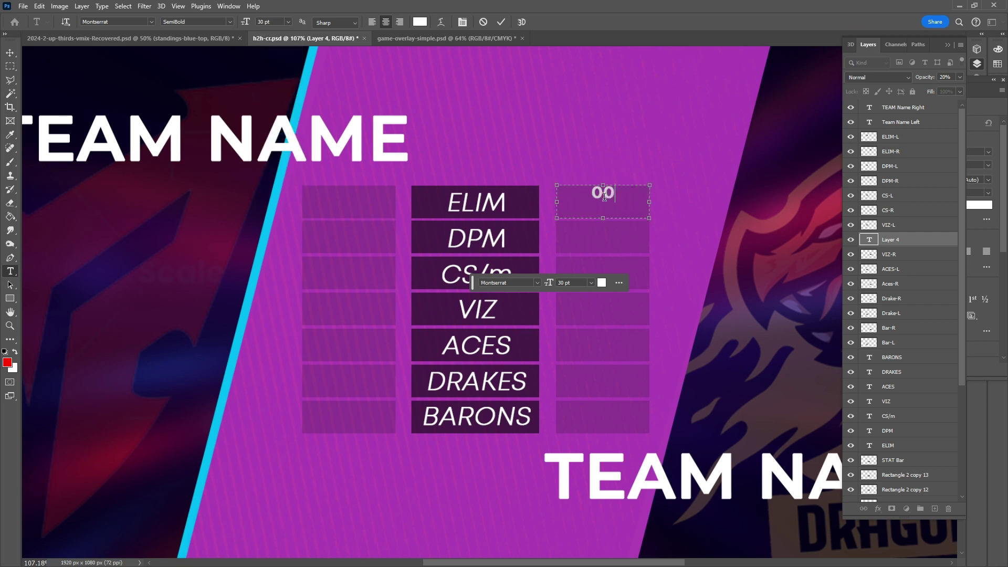
Enlarge the 00 text to 48 pt and finish editing the text box
key("ctrl+a")
left_click(290, 21)
left_click(277, 154)
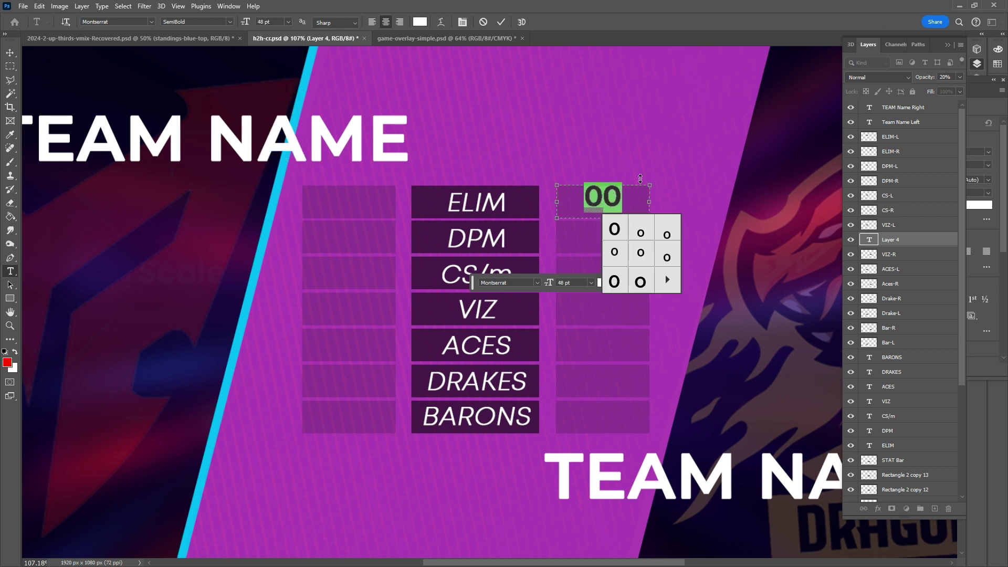
left_click(659, 166)
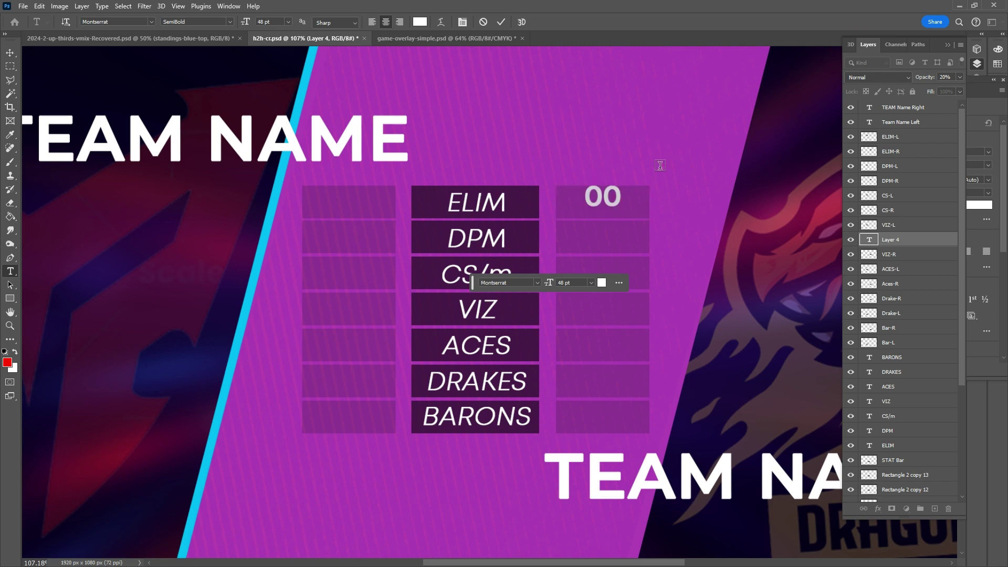
left_click(607, 199)
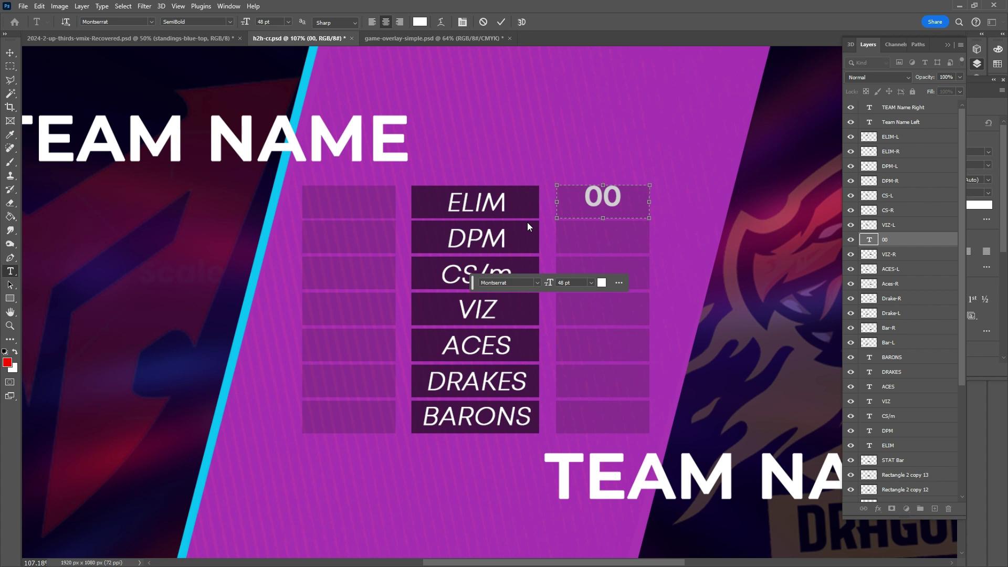
key("ctrl+Return")
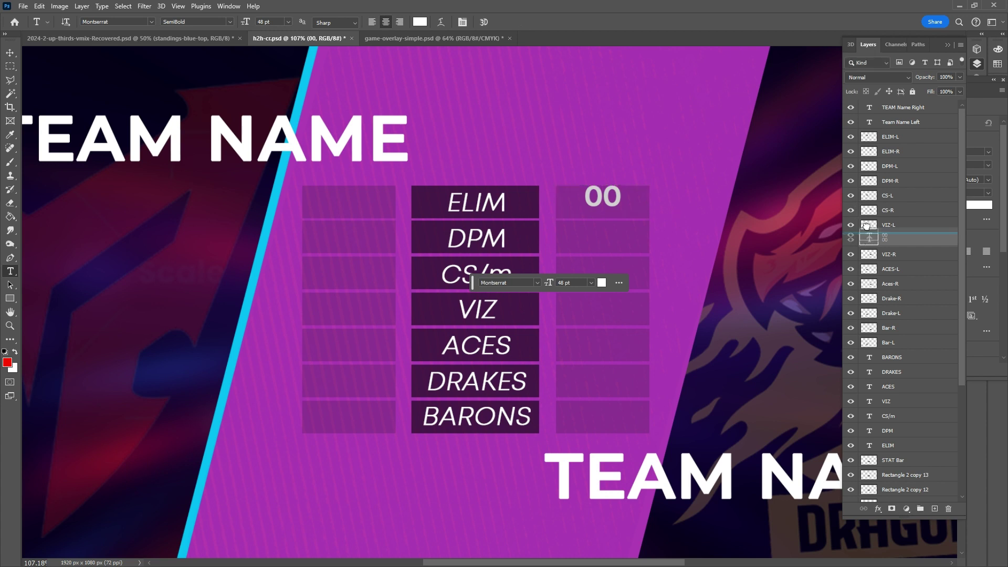
Place the 00 text layer directly above the ELIM-R box layer and rename it ELIM-R
left_click_drag(888, 153, 888, 151)
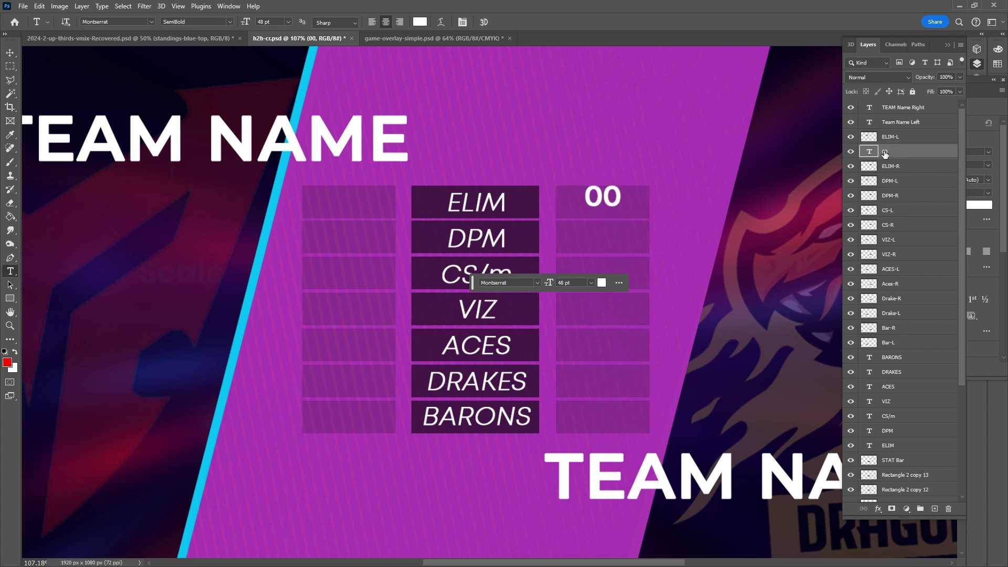
double_click(895, 152)
type("ELIM-R")
key("Return")
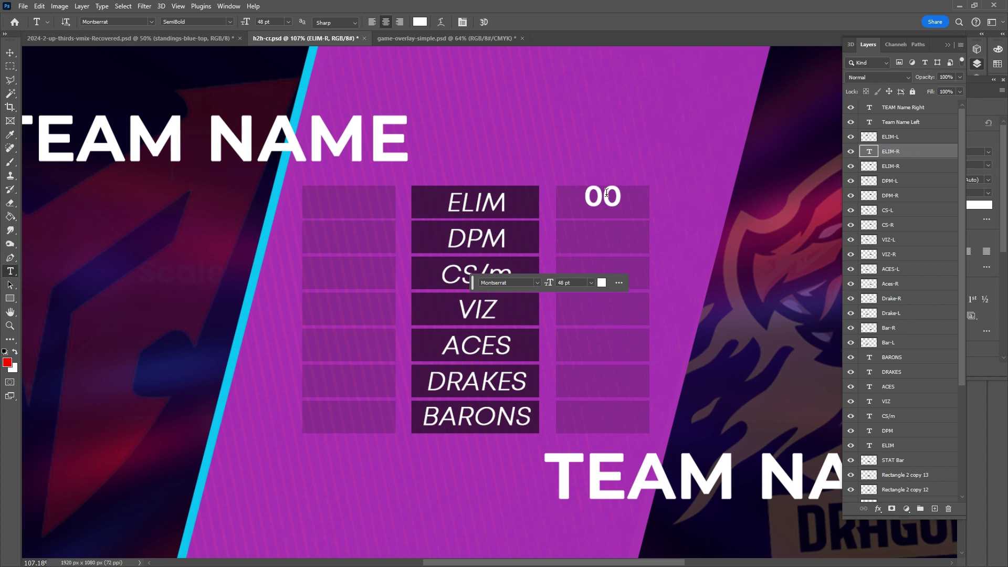
Copy the 00 text into the box left of ELIM as layer ELIM-L, and place the ELIM-R text layer below the ELIM-R box layer
key("v")
left_click_drag(606, 193, 351, 200)
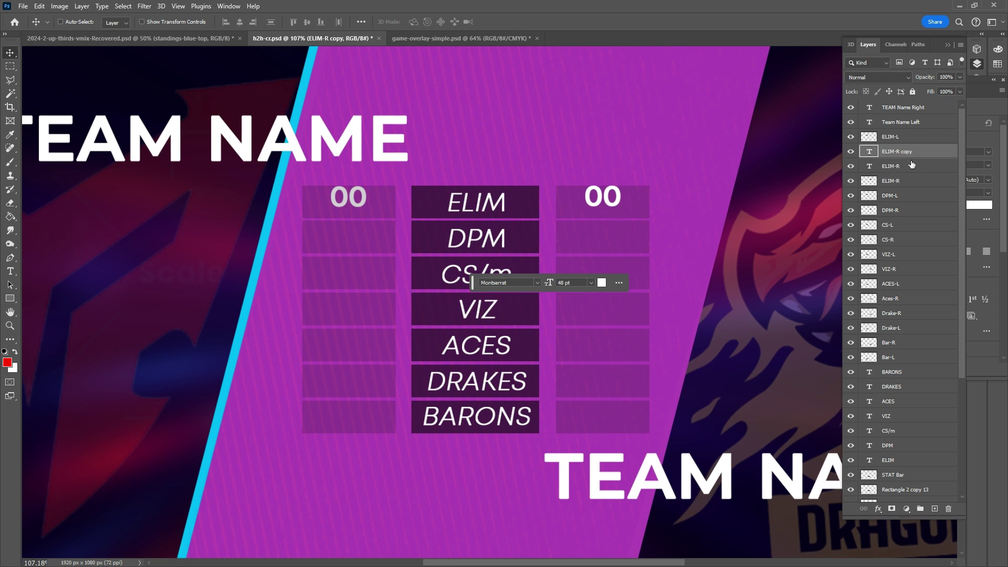
double_click(895, 151)
left_click(903, 152)
type("LIM-L")
key("Return")
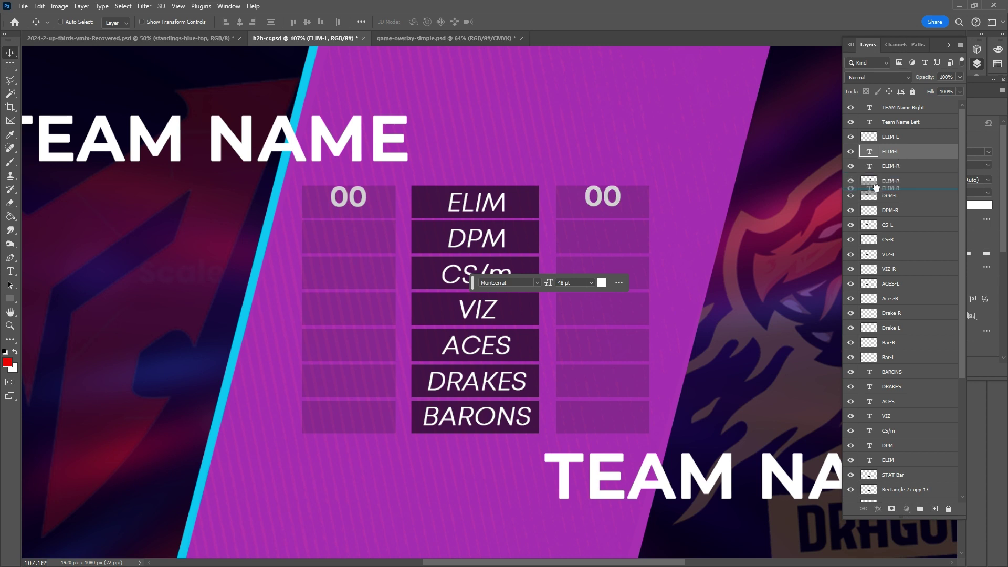
left_click(890, 183)
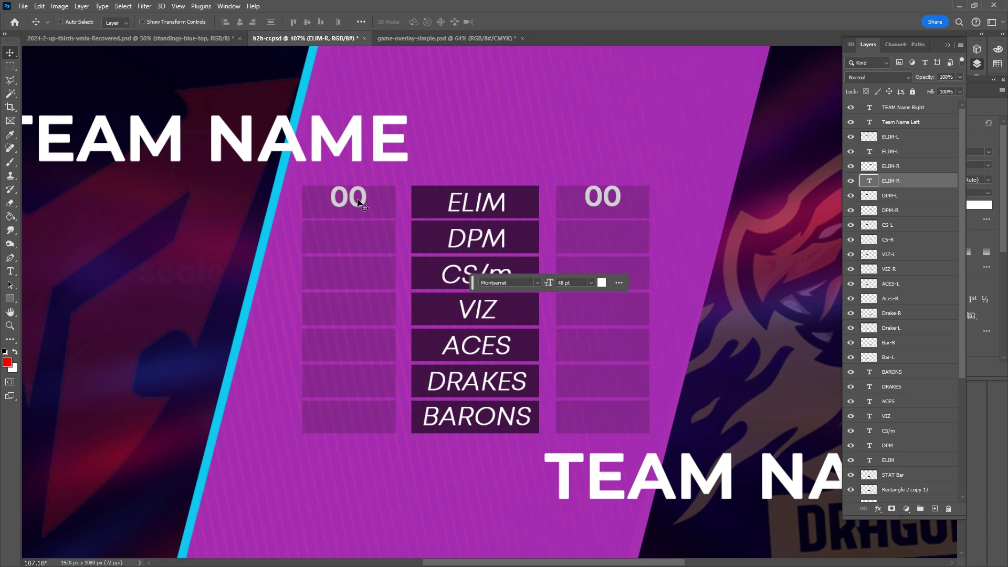
Copy the ELIM-R text into the box right of DPM, placing the copy below the DPM-R box layer under the name DPM-R
left_click_drag(358, 204, 358, 244)
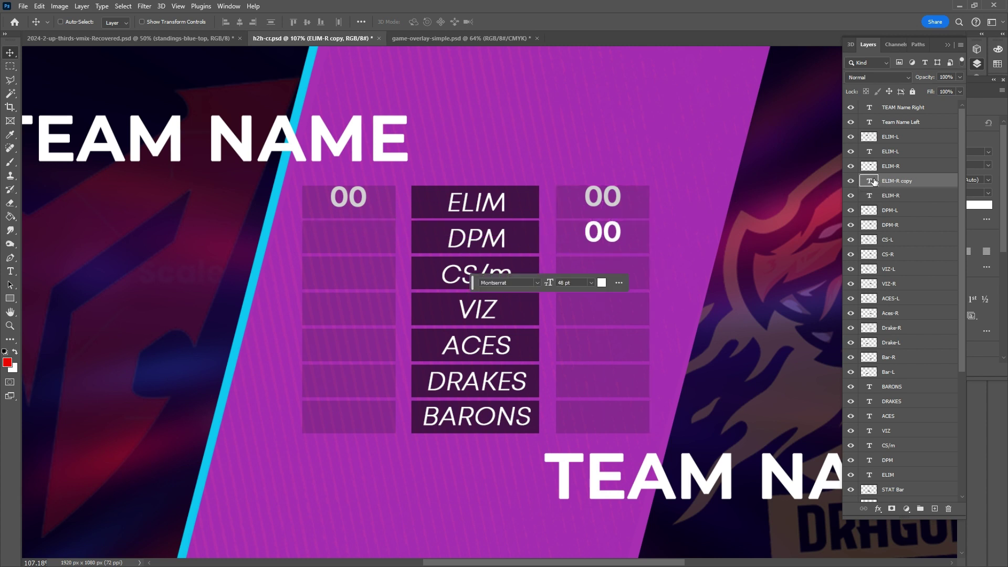
left_click_drag(874, 182, 896, 227)
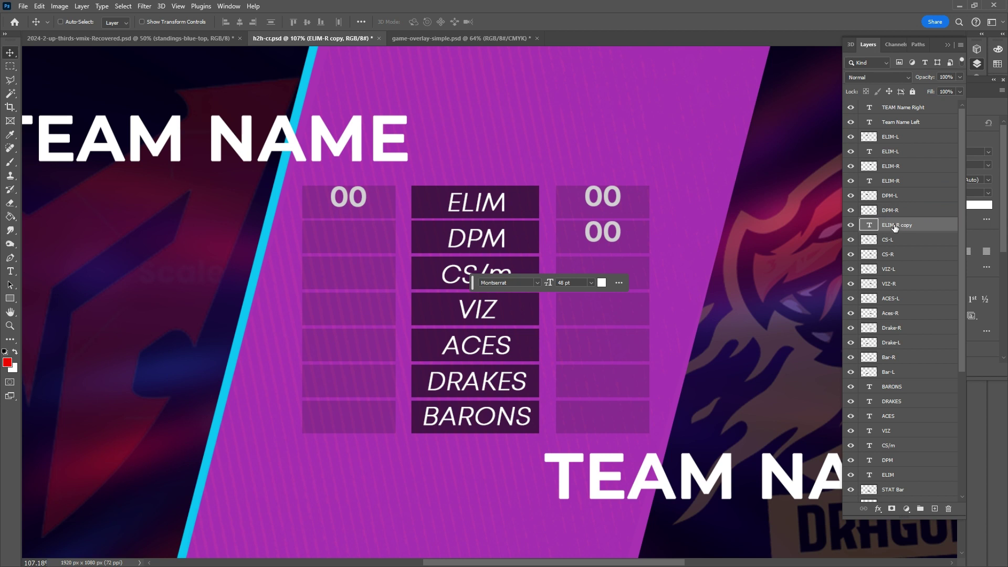
double_click(895, 226)
type("DPM-R")
key("Return")
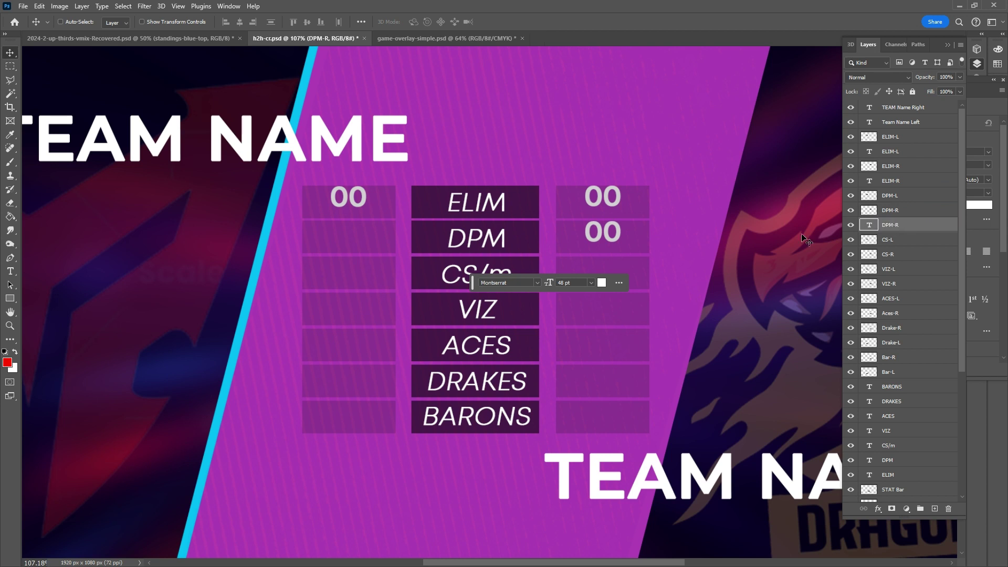
Copy the DPM-R text into the box left of DPM, rename the copy DPM-L and place it below the DPM-L box layer
left_click_drag(603, 236, 350, 238)
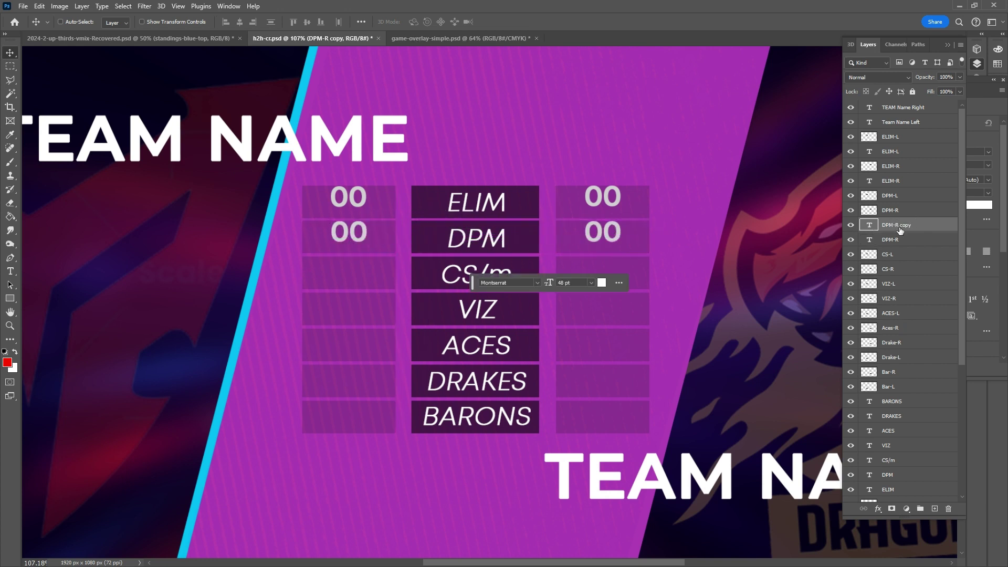
double_click(898, 225)
type("DPM-L")
key("Return")
left_click_drag(900, 224, 898, 210)
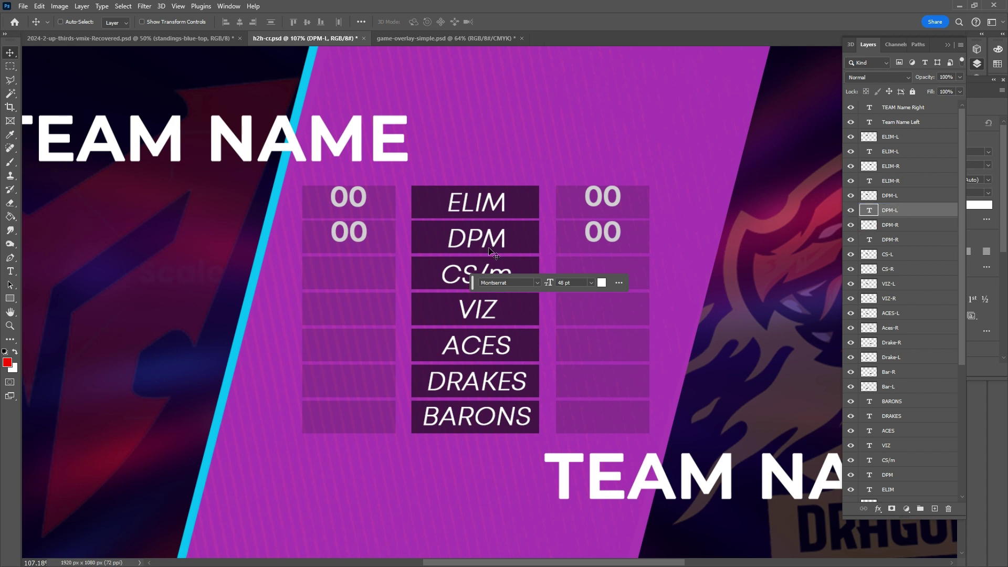
Copy the DPM-L text into the box left of CS/m, rename the copy CS-L and place it below the CS-L box layer
left_click_drag(368, 242, 362, 275)
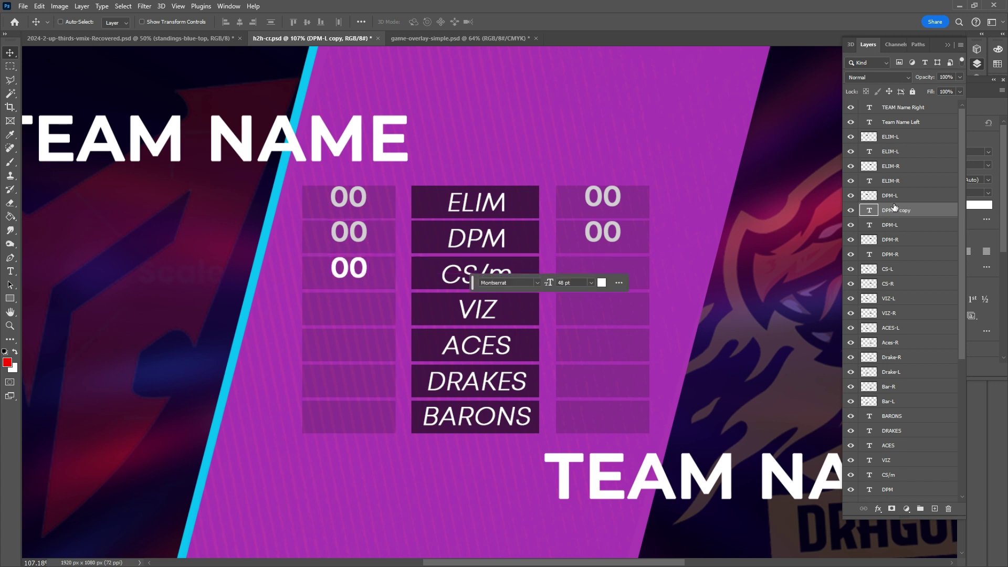
double_click(898, 210)
type("CS-L")
key("Return")
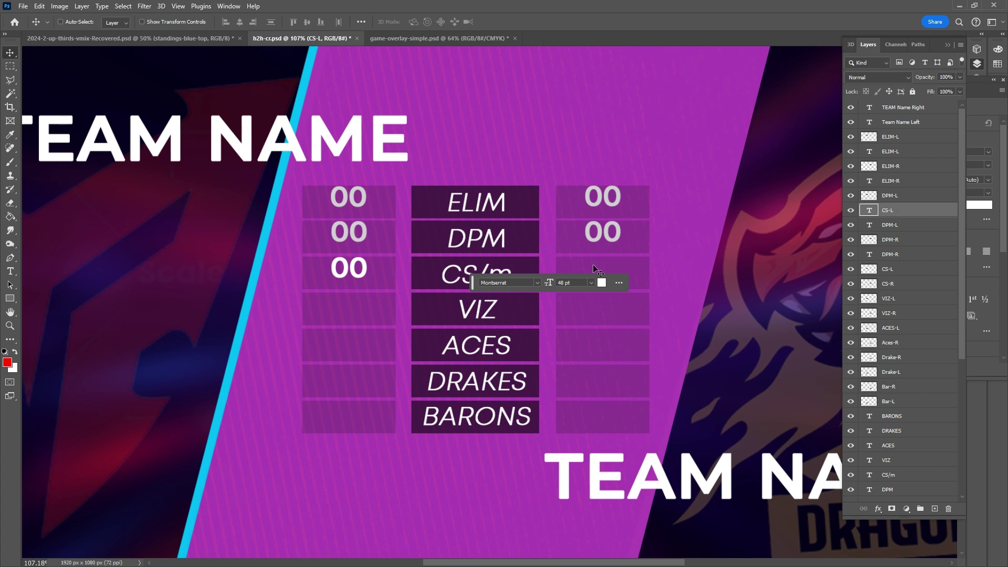
left_click_drag(873, 215, 873, 277)
Copy the CS-L text into the box right of CS/m, rename the copy CS-R and place it below the CS-R box layer
left_click_drag(361, 267, 615, 284)
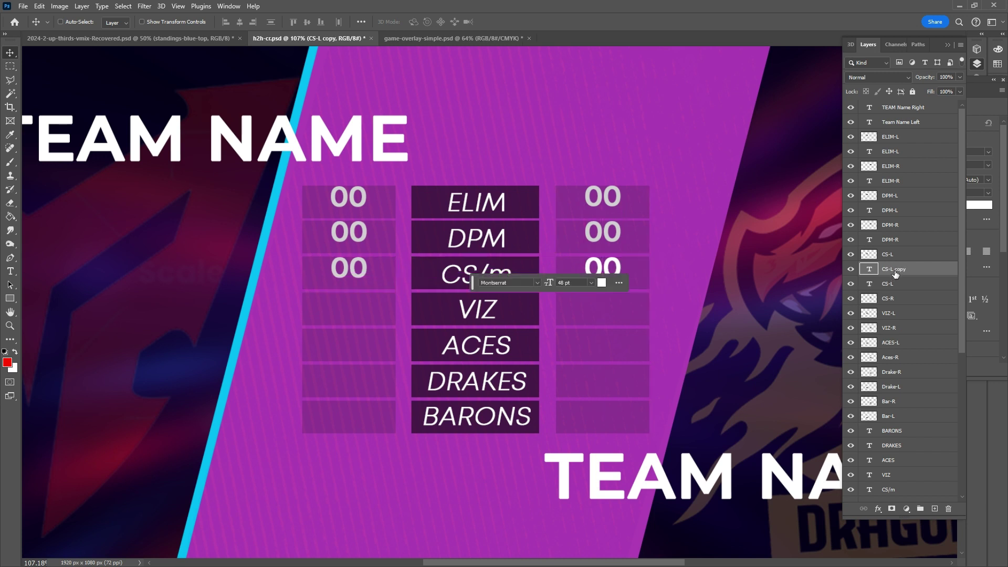
double_click(895, 269)
key("Return")
left_click_drag(887, 270, 888, 307)
Copy the CS-R text into the box right of VIZ, rename the copy VIZ-R and place it below the VIZ-R box layer
left_click_drag(366, 276, 374, 309)
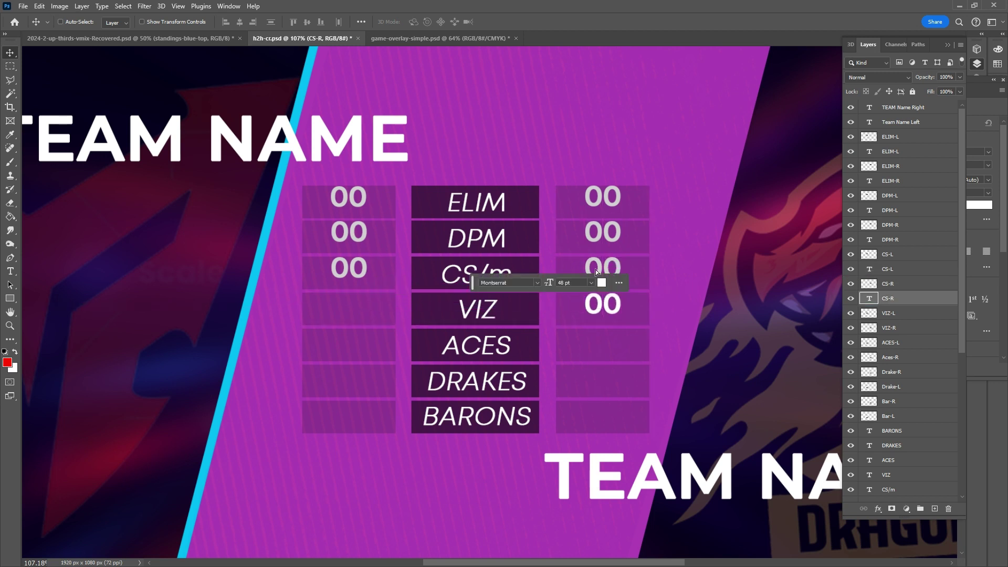
double_click(896, 298)
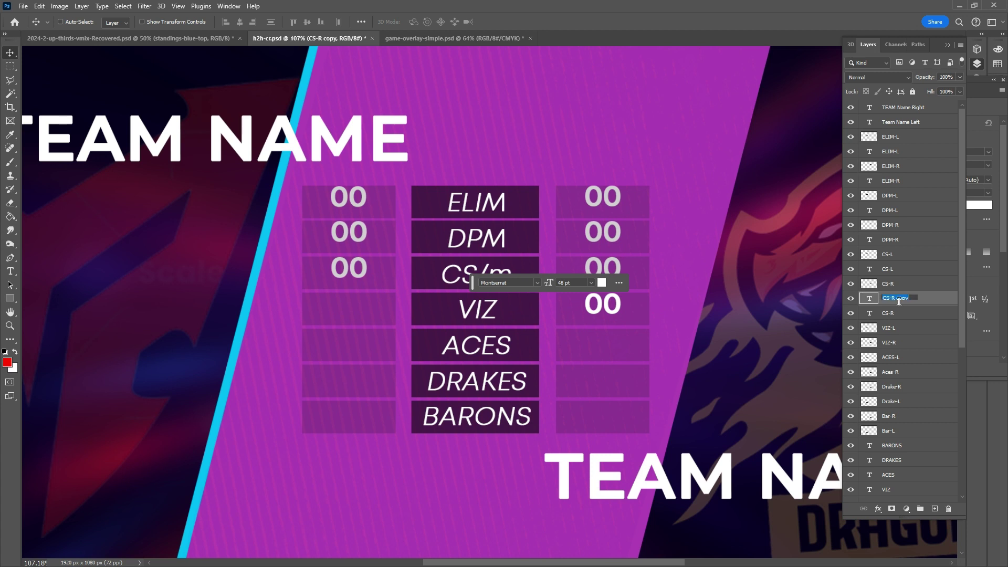
type("VIZ-R")
key("Return")
left_click_drag(898, 303, 899, 347)
Copy the VIZ-R text into the box left of VIZ, rename the copy VIZ-L and place it below the VIZ-L box layer
left_click_drag(609, 310, 355, 310)
double_click(895, 342)
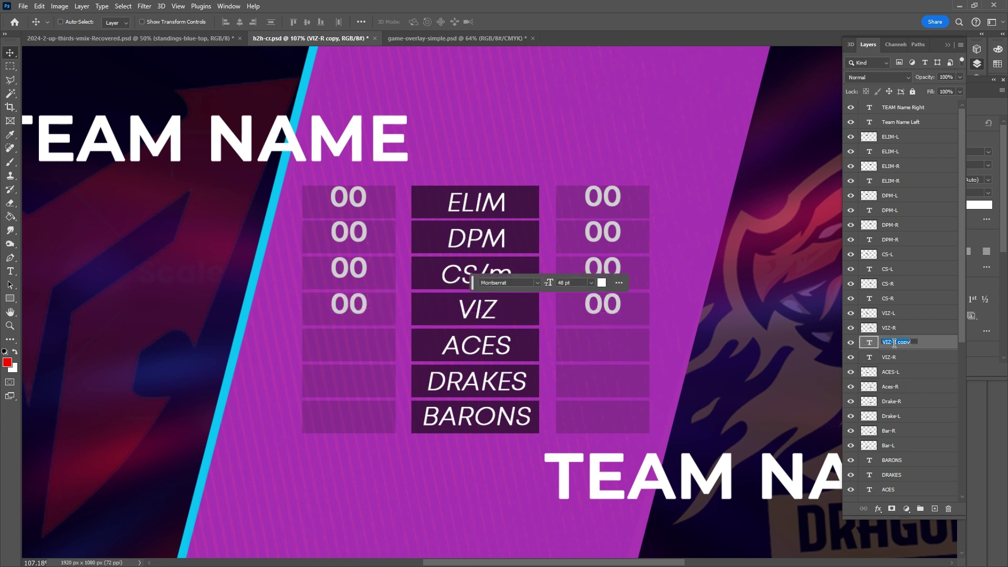
type("Z_")
key("Return")
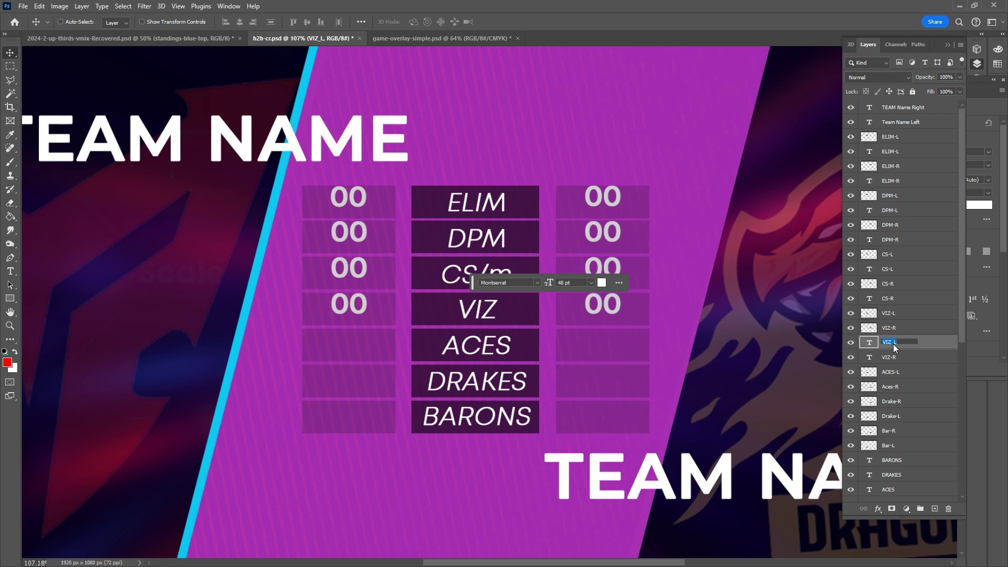
left_click(896, 340)
key("Return")
left_click_drag(873, 347, 873, 321)
Copy the VIZ-L text into the box left of ACES, placing the copy below the ACES-L box layer under the name ACES-L
left_click_drag(365, 306, 365, 342)
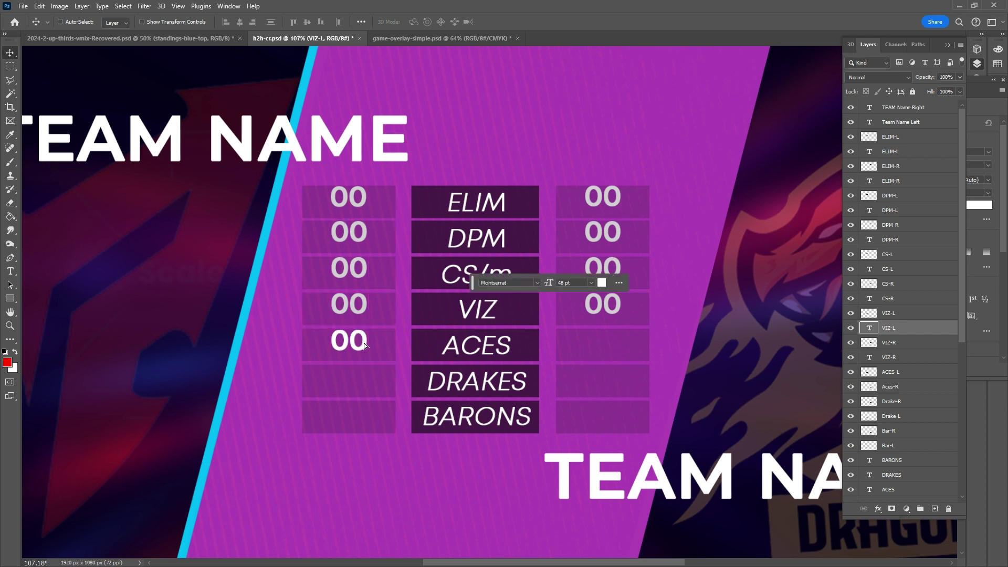
left_click_drag(875, 330, 891, 392)
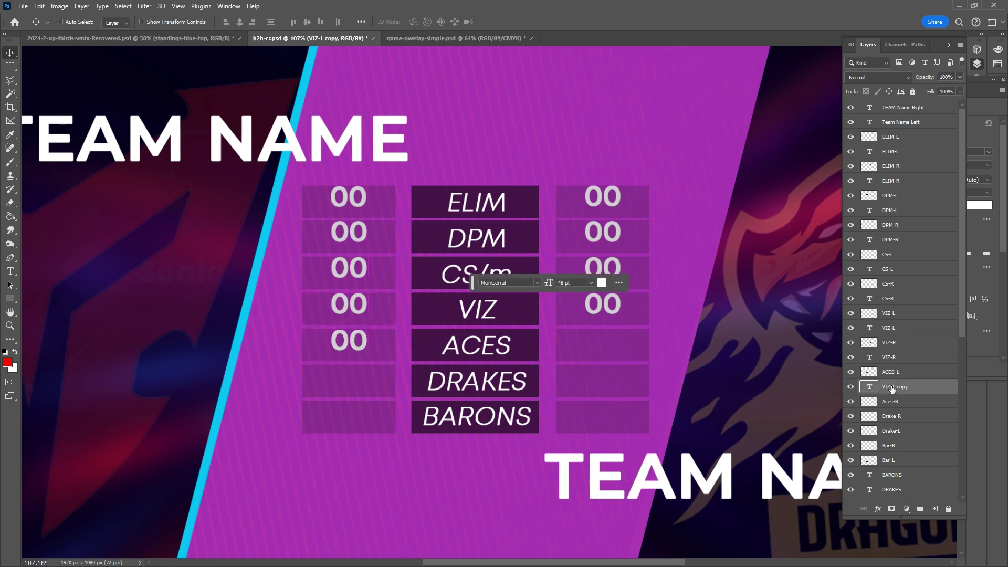
double_click(892, 386)
type("ACES-L")
key("Return")
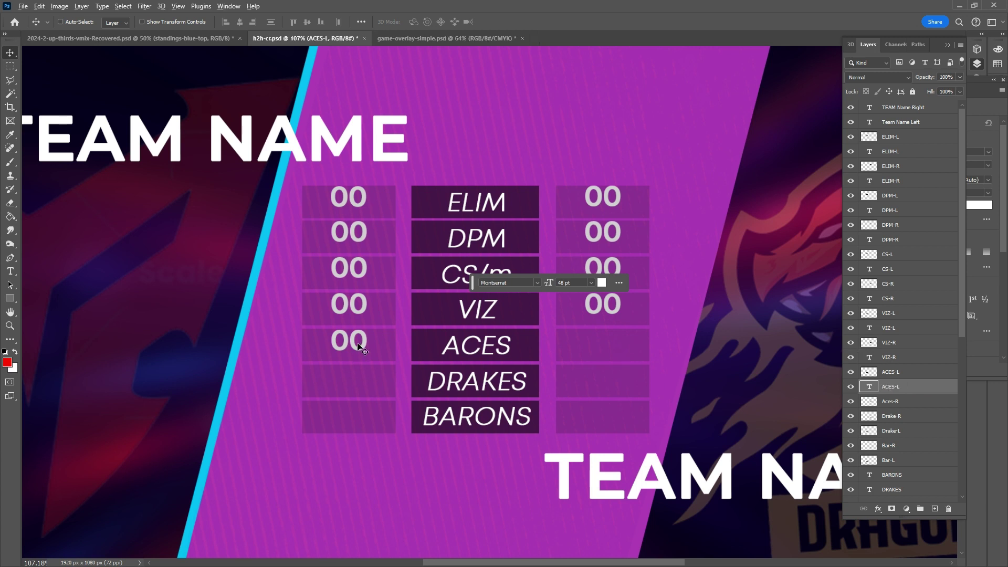
Copy the ACES-L text into the box right of ACES, placing the copy below the Aces-R box layer under the name ACES-R
left_click_drag(360, 344, 612, 346)
key("ctrl+j")
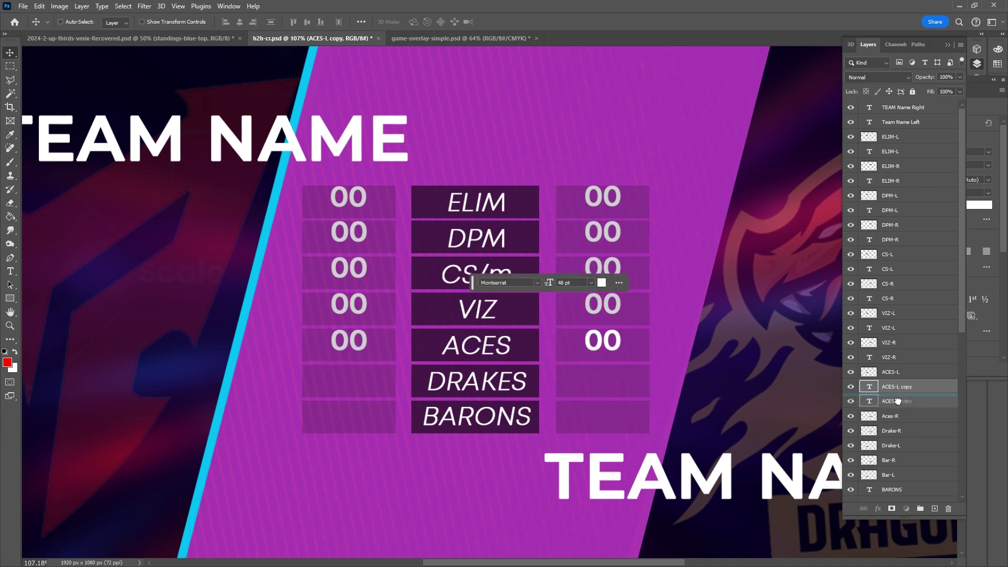
left_click_drag(892, 410, 893, 419)
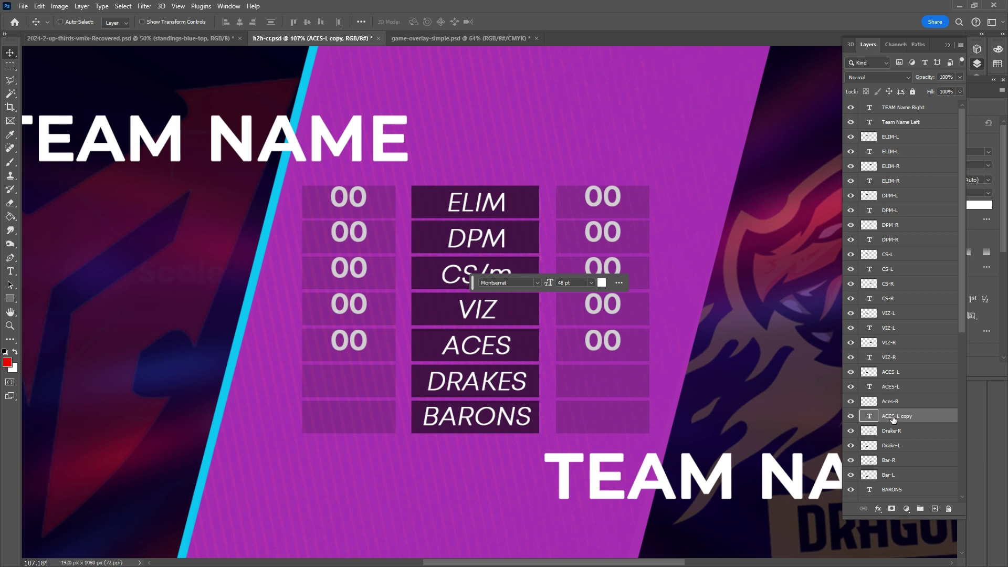
double_click(894, 417)
type("ACES-R")
key("Return")
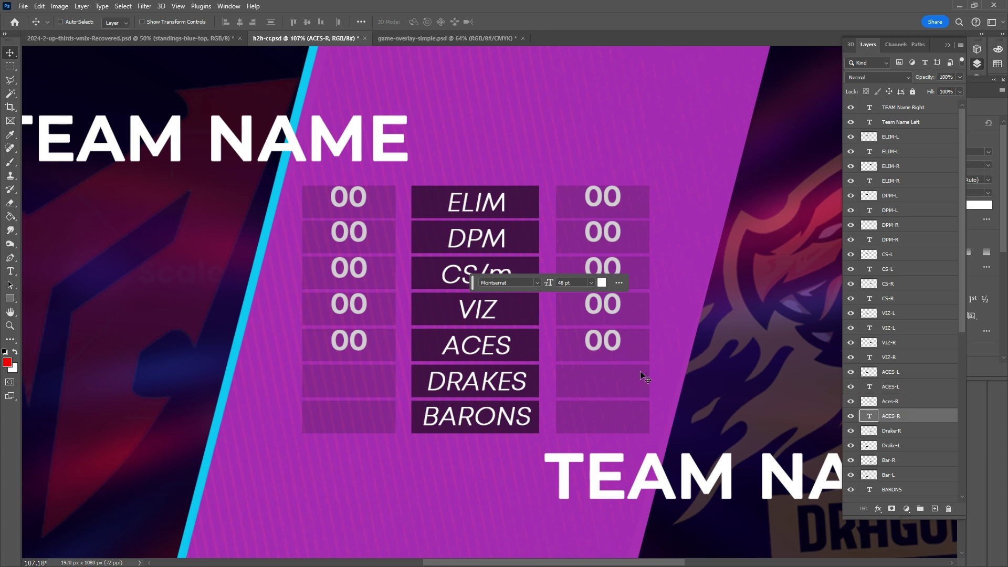
Copy the ACES-R text into the box right of DRAKES, place the copy below the Drake-R box layer and rename it DRAKE-R
left_click_drag(622, 349, 622, 381)
left_click_drag(875, 418, 902, 452)
double_click(899, 446)
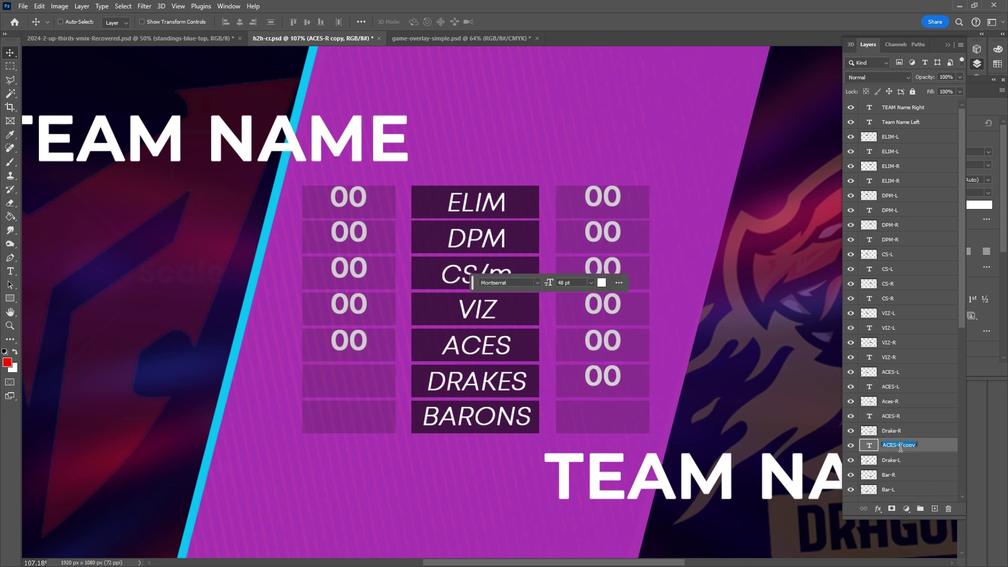
type("DRAKE-R")
key("Return")
Copy the DRAKE-R text into the box left of DRAKES, place the copy below the Drake-L box layer and rename it DRAKE-L
left_click_drag(592, 380, 338, 381)
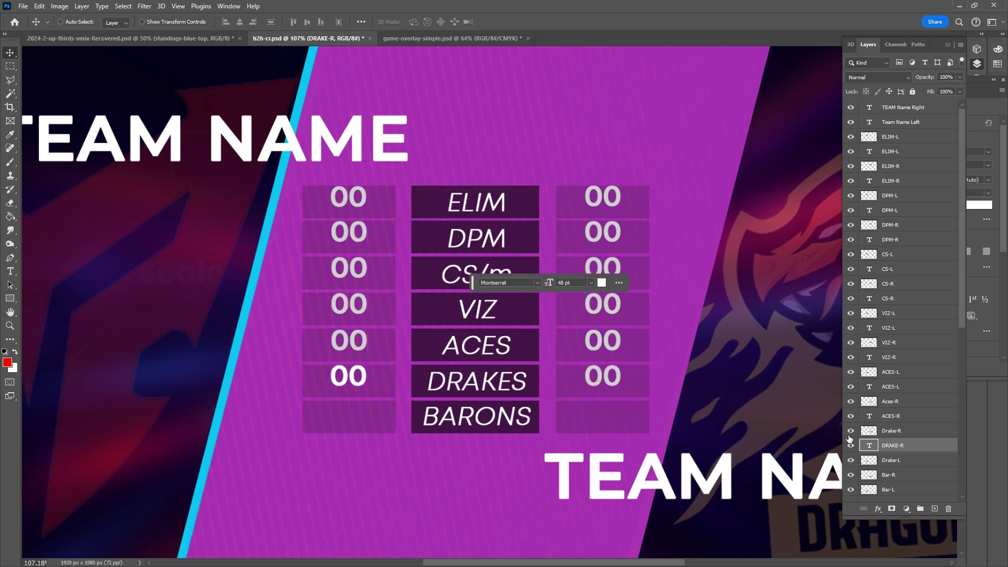
left_click_drag(899, 445, 898, 479)
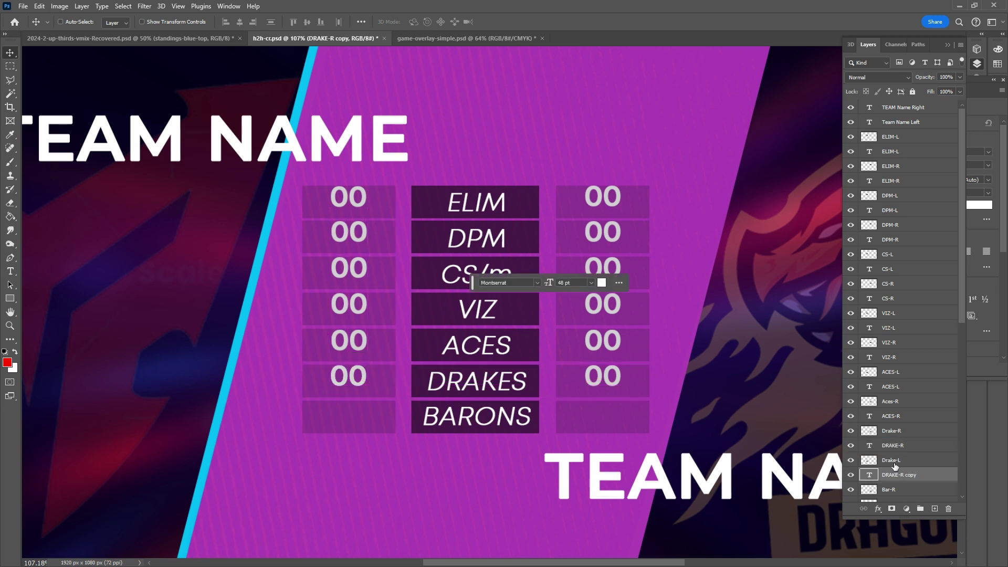
double_click(893, 475)
type("DRAKE-L")
key("Return")
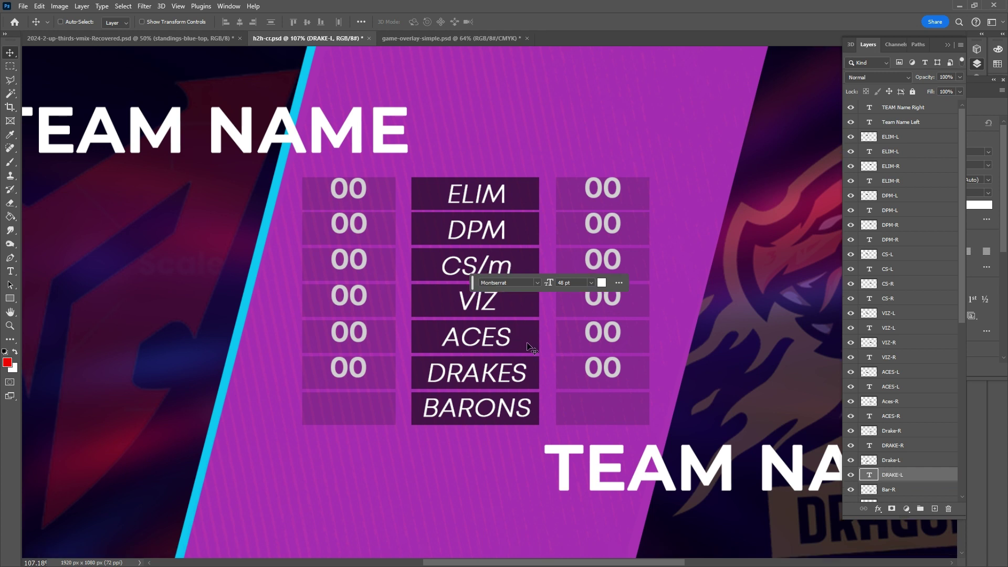
Copy the DRAKE-L text into the box left of BARONS, rename the copy BAR-L and place it below the Bar-L box layer
scroll(907, 418, "down", 3)
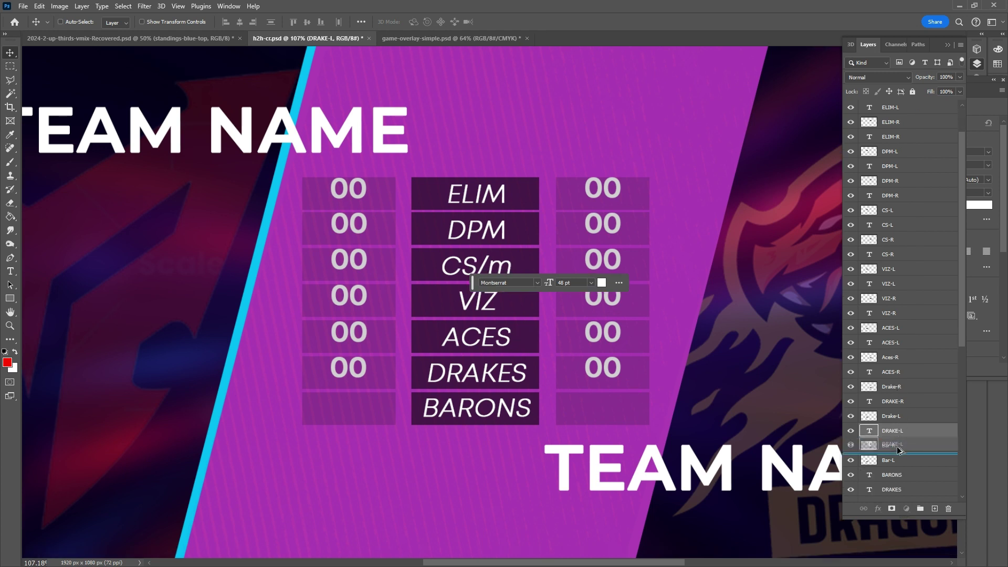
left_click_drag(383, 367, 378, 399)
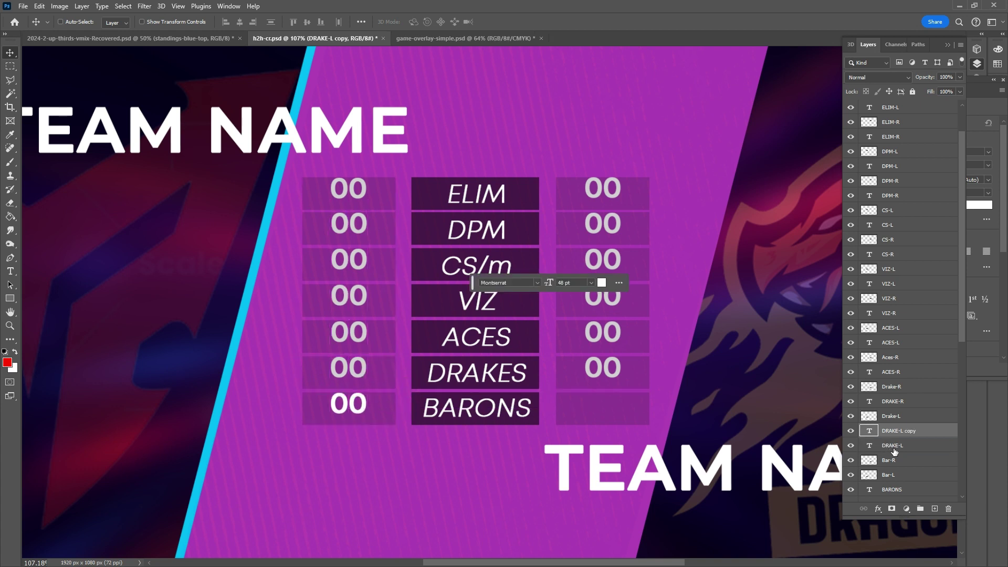
left_click_drag(896, 437, 901, 456)
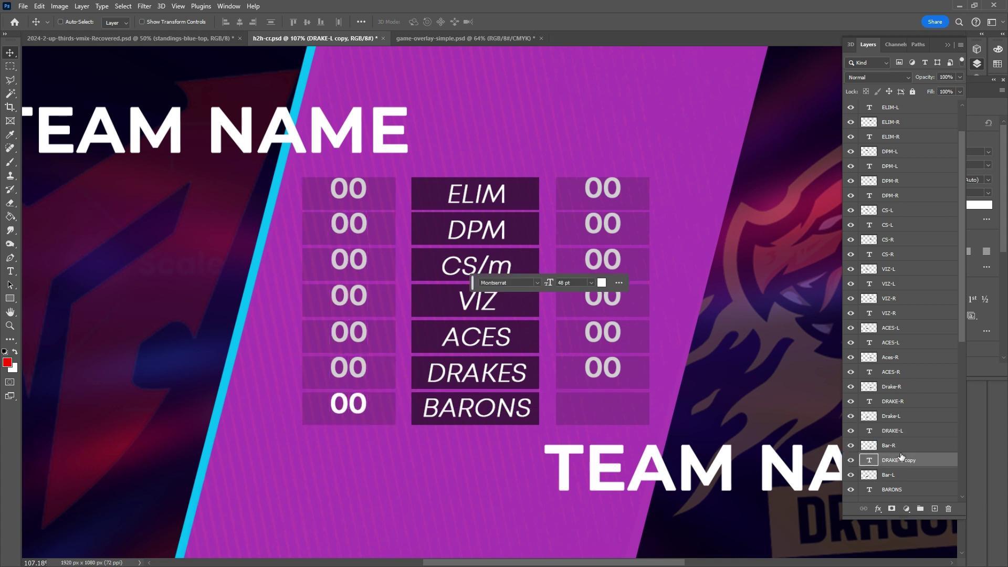
double_click(891, 459)
key("Return")
left_click_drag(877, 477, 903, 491)
left_click_drag(354, 405, 599, 425)
key("ctrl+z")
key("ctrl+z")
Copy the BAR-L text into the box right of BARONS, rename the copy BAR-R and place it below the Bar-R box layer
left_click(876, 462)
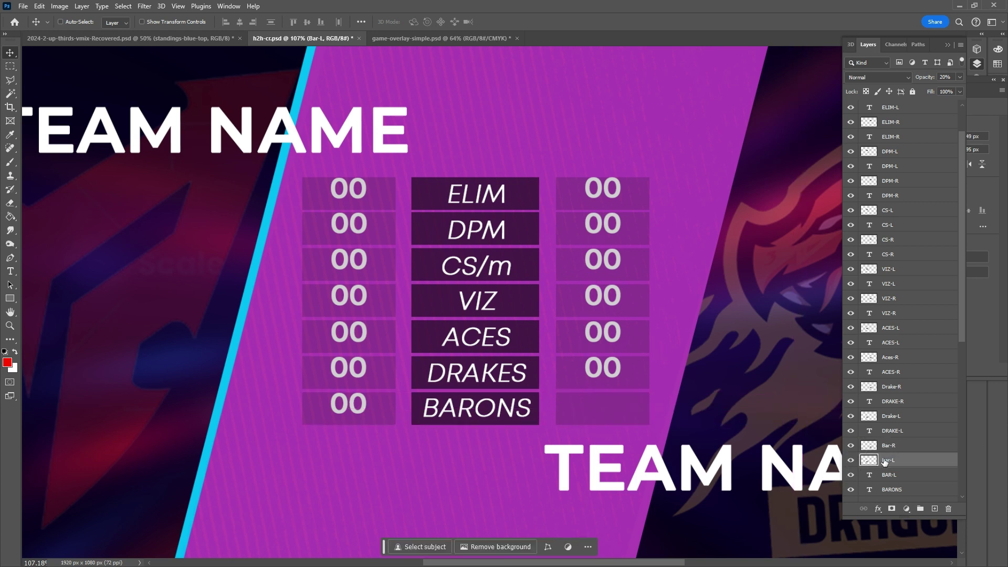
left_click(874, 479)
left_click_drag(356, 413, 610, 430)
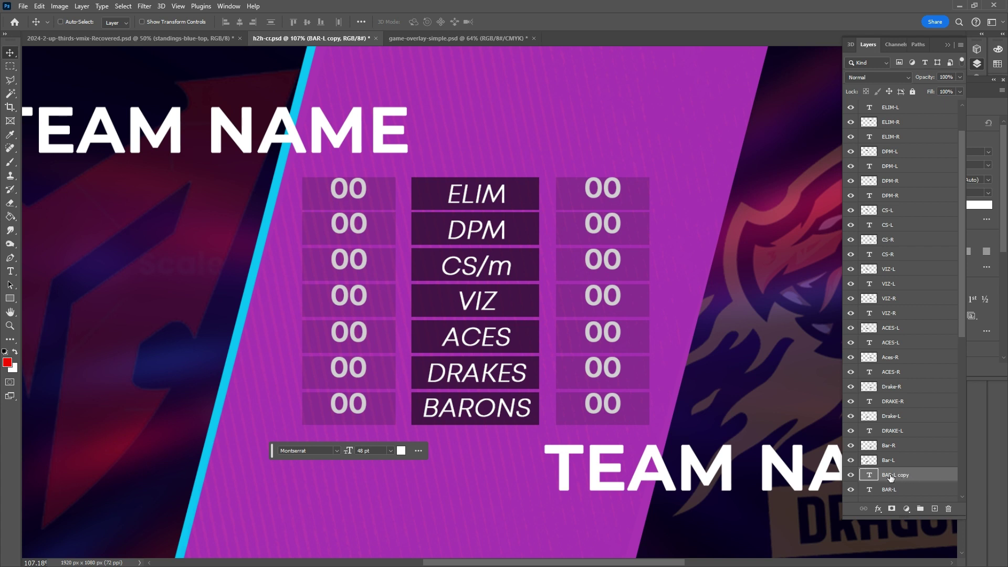
double_click(891, 474)
type("BAR-R")
key("Return")
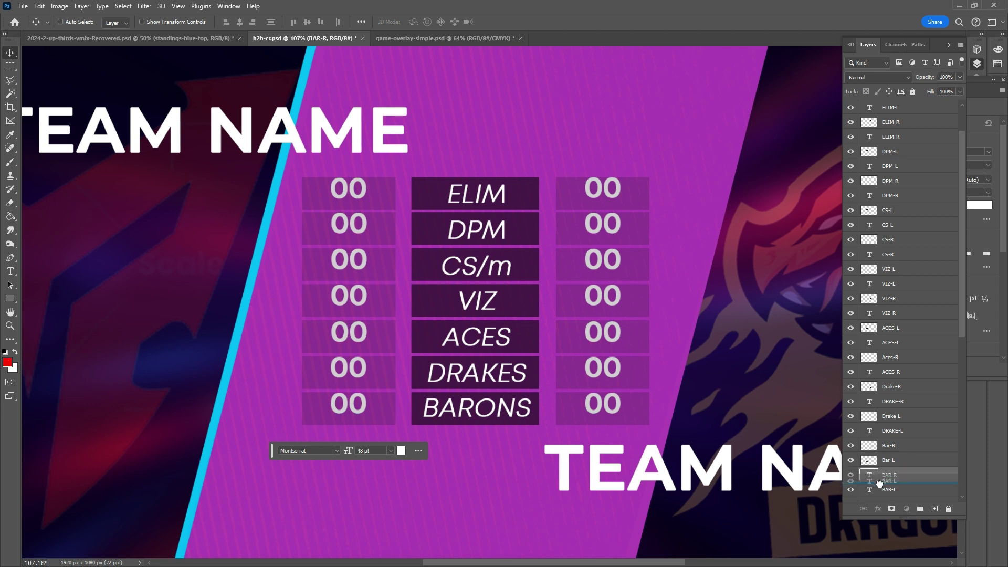
left_click_drag(875, 476, 892, 438)
Check the finished graphic and its image color mode, keeping RGB Color, and save the document
scroll(475, 285, "down", 5)
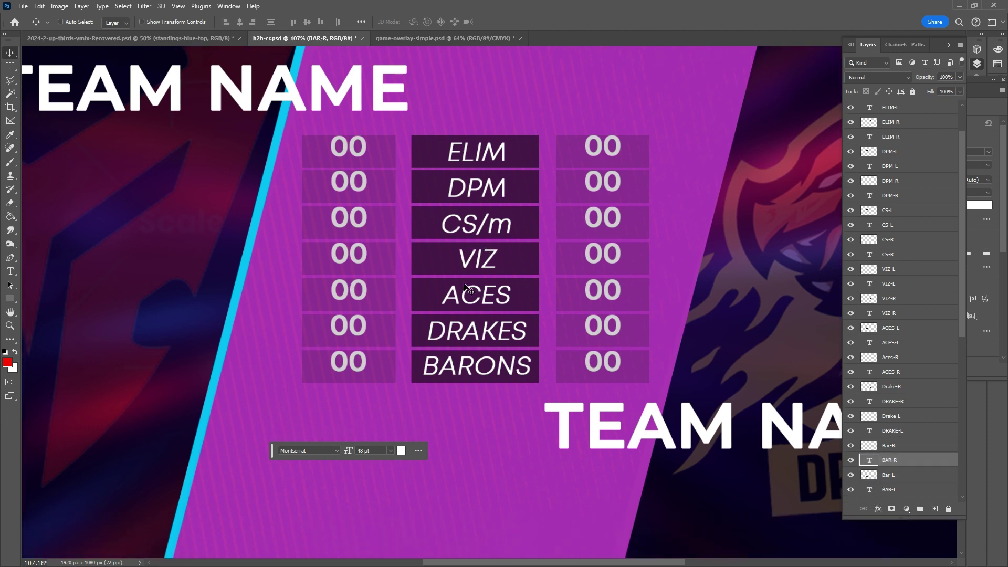
scroll(470, 283, "up", 6)
scroll(470, 283, "down", 5, "alt")
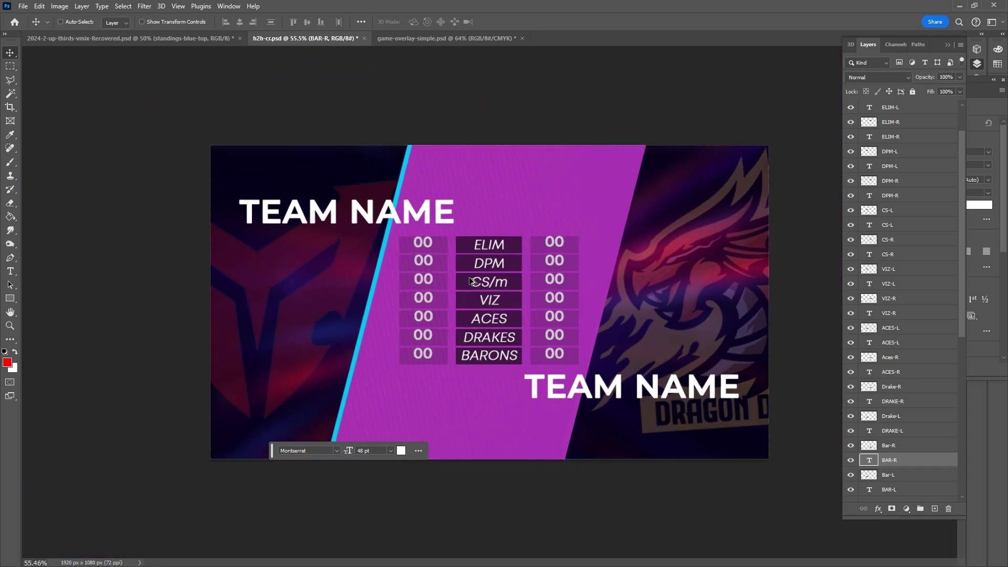
left_click(128, 6)
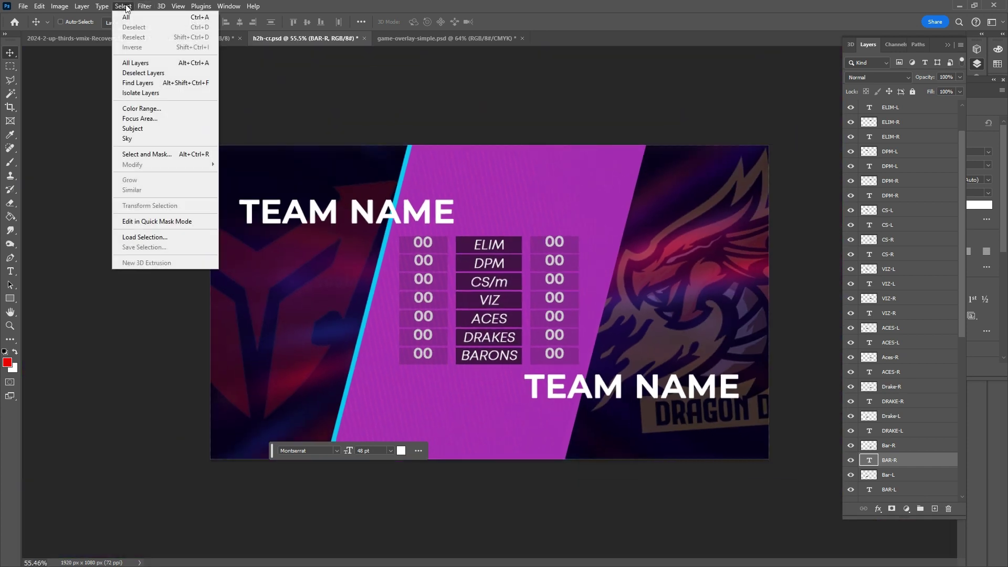
left_click(81, 7)
left_click(59, 6)
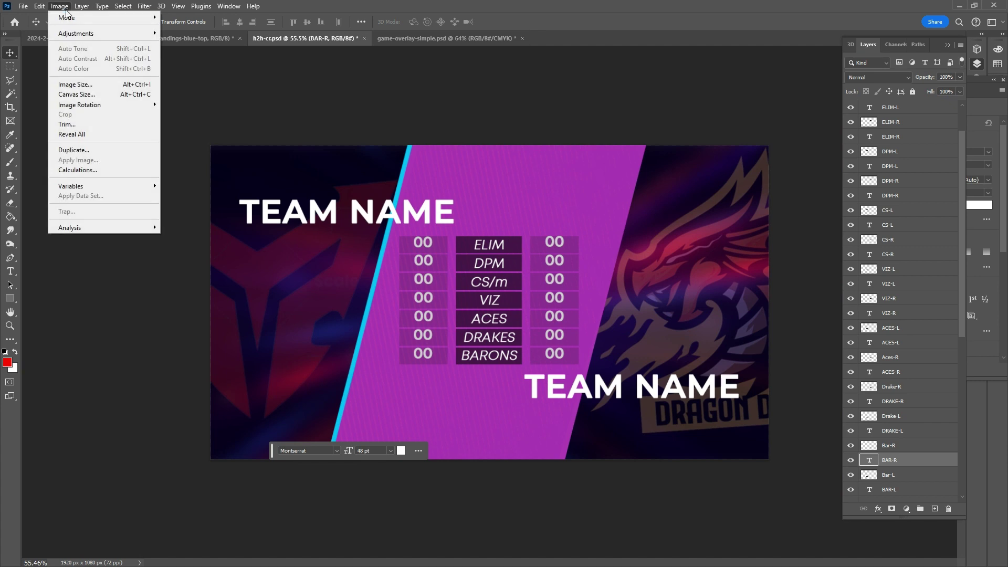
mouse_move(69, 18)
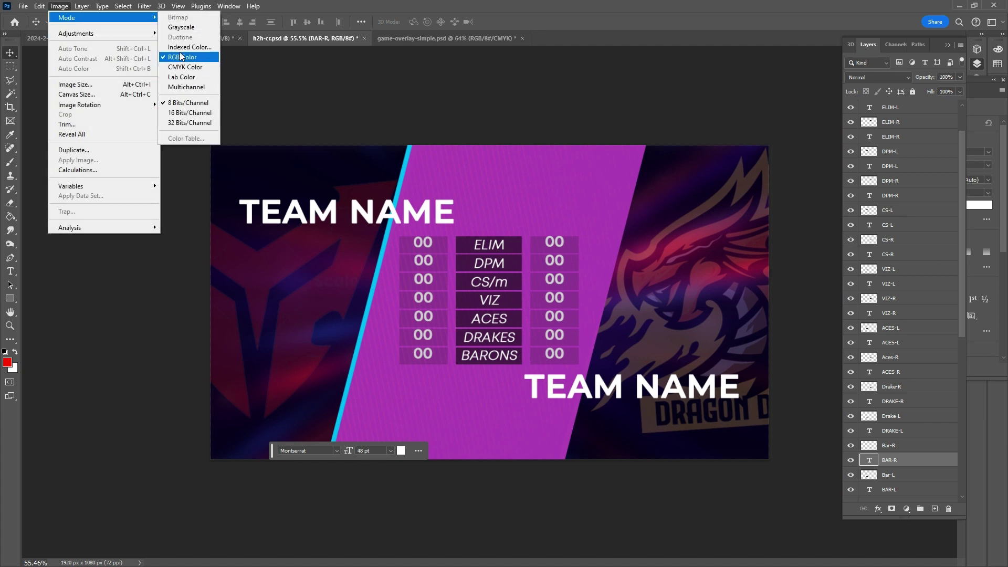
left_click(60, 7)
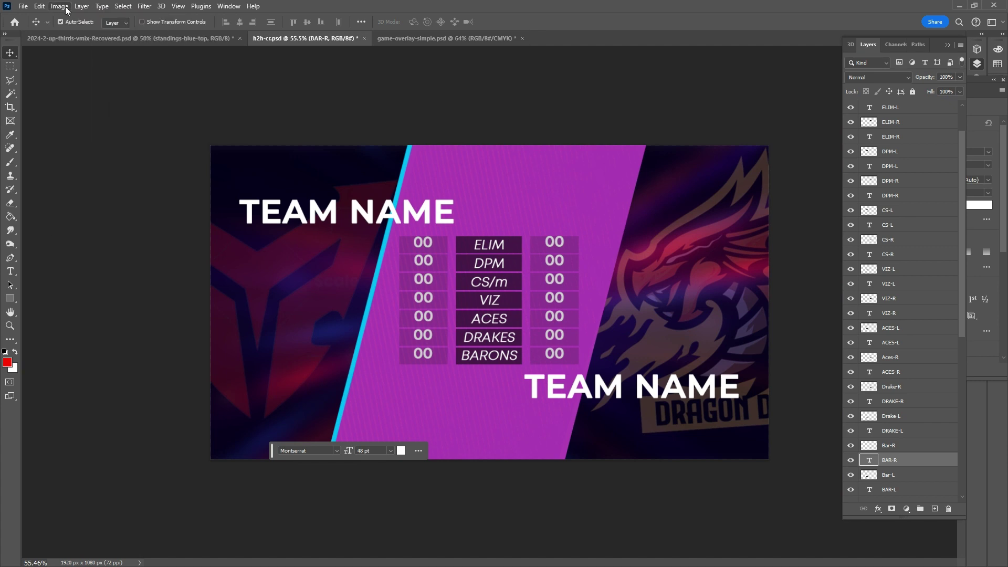
key("ctrl+s")
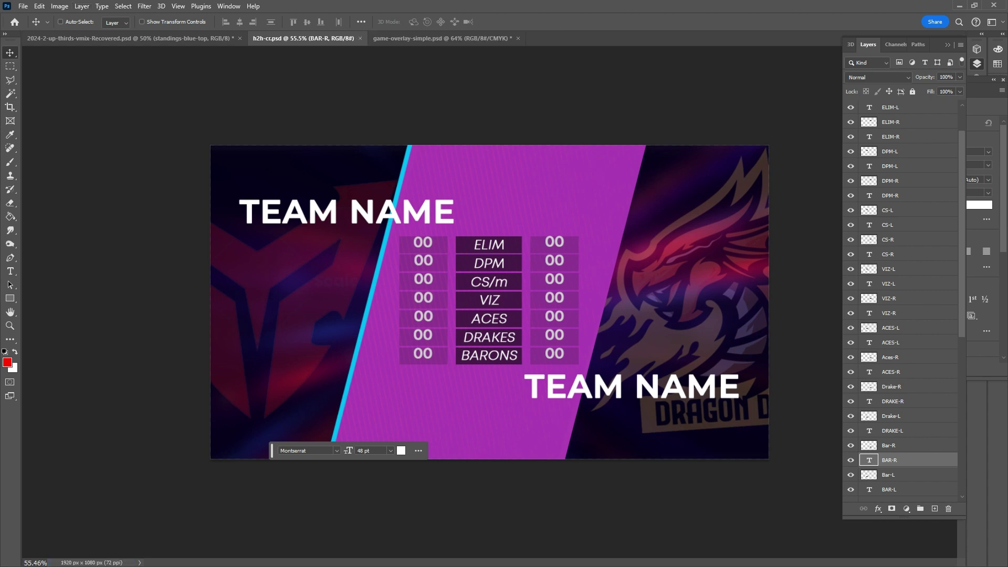
Switch to vMix, launch the GT Title Designer and move the vMix window out of its way
key("alt+Tab")
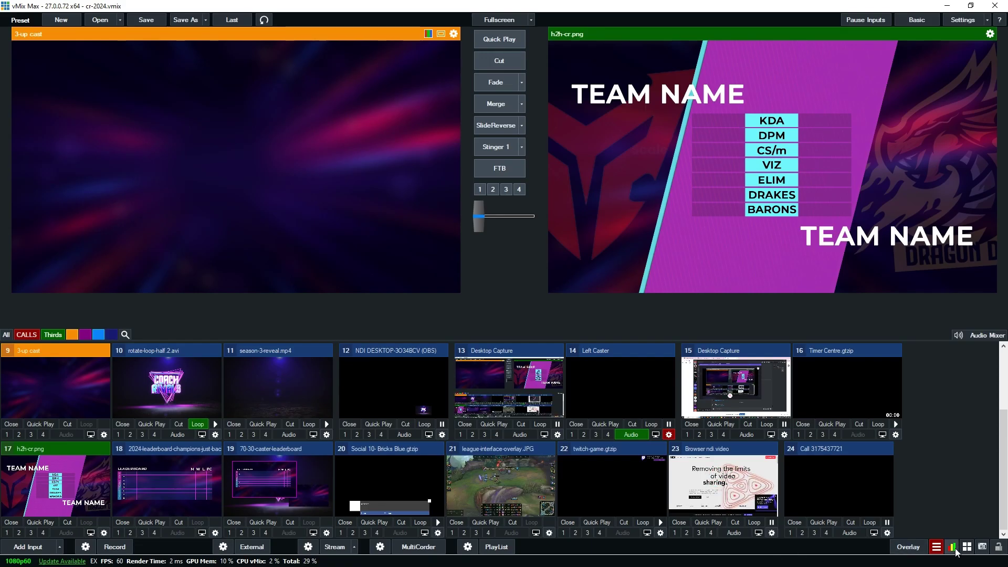
left_click(937, 547)
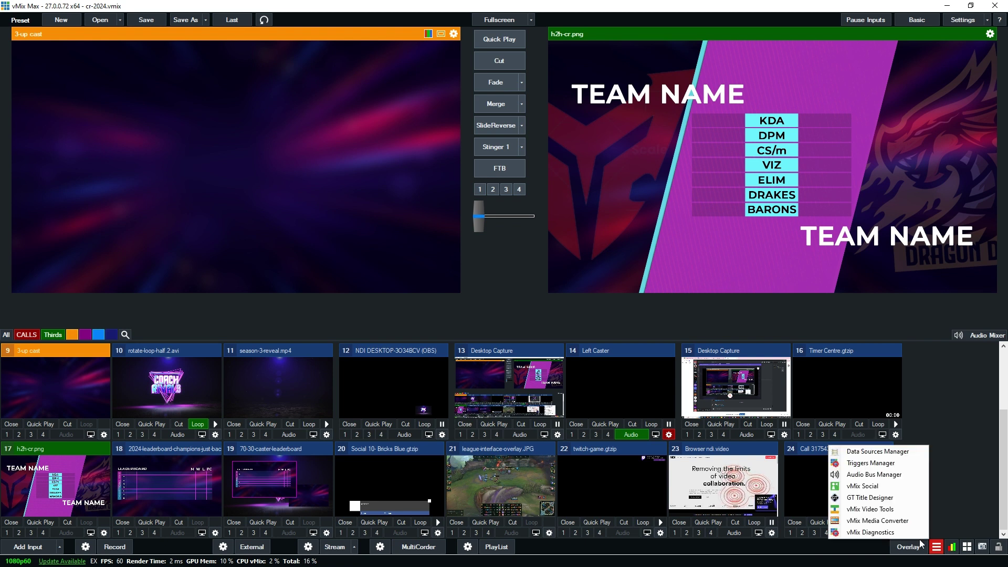
left_click(861, 498)
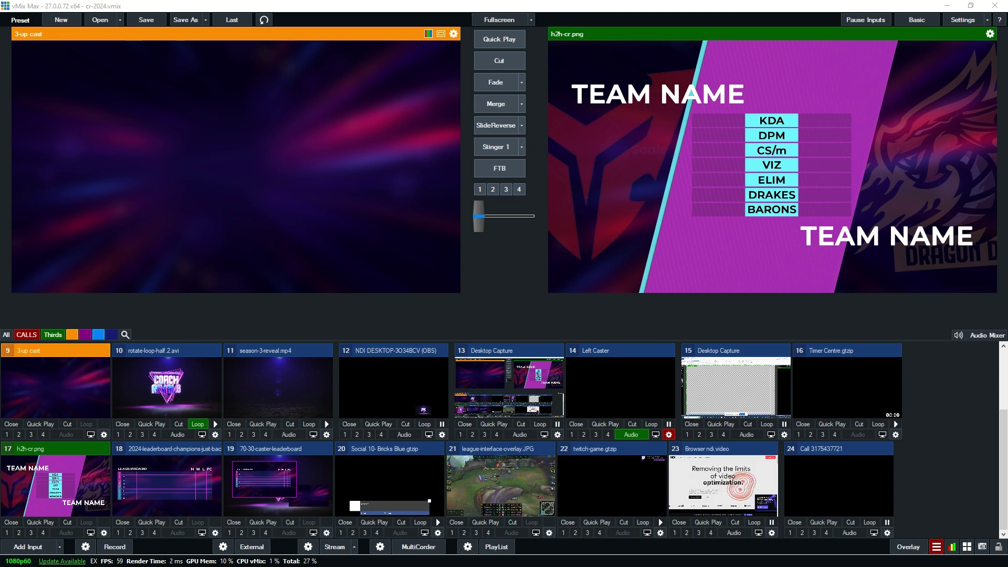
key("alt+Tab")
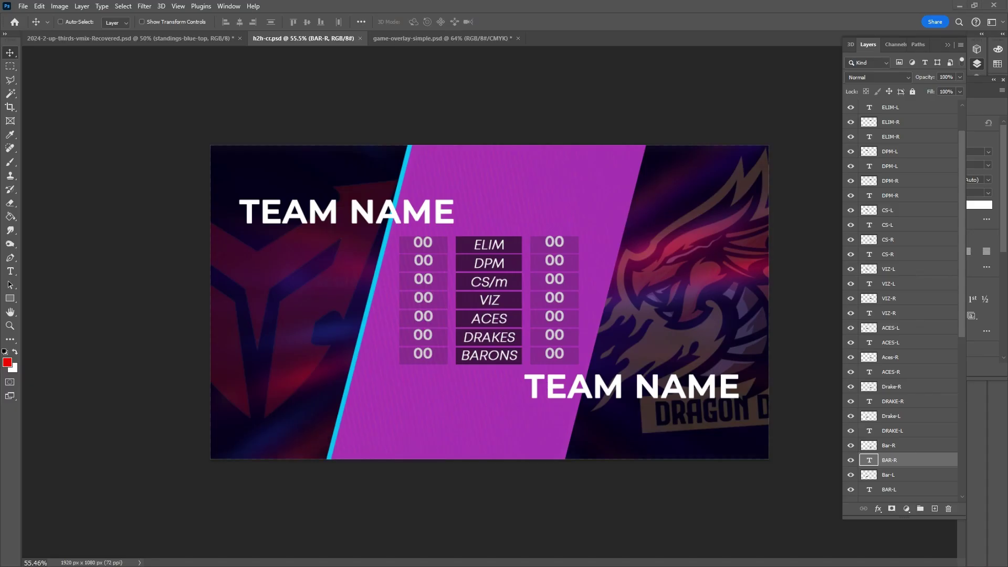
key("alt+Tab")
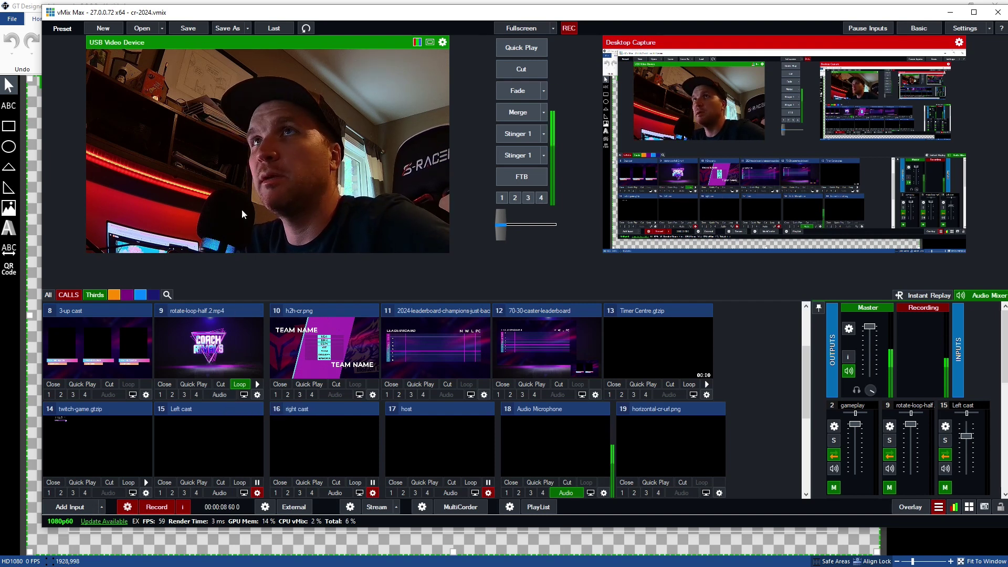
left_click_drag(322, 13, 1007, 283)
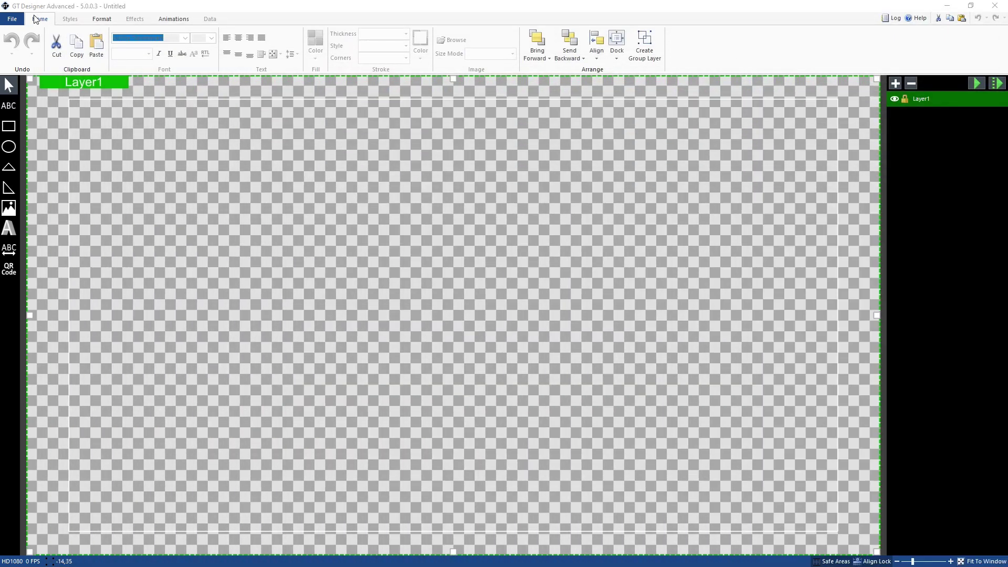
Import the h2h-cr Photoshop document from the psds folder into the empty title
left_click(12, 18)
left_click(31, 119)
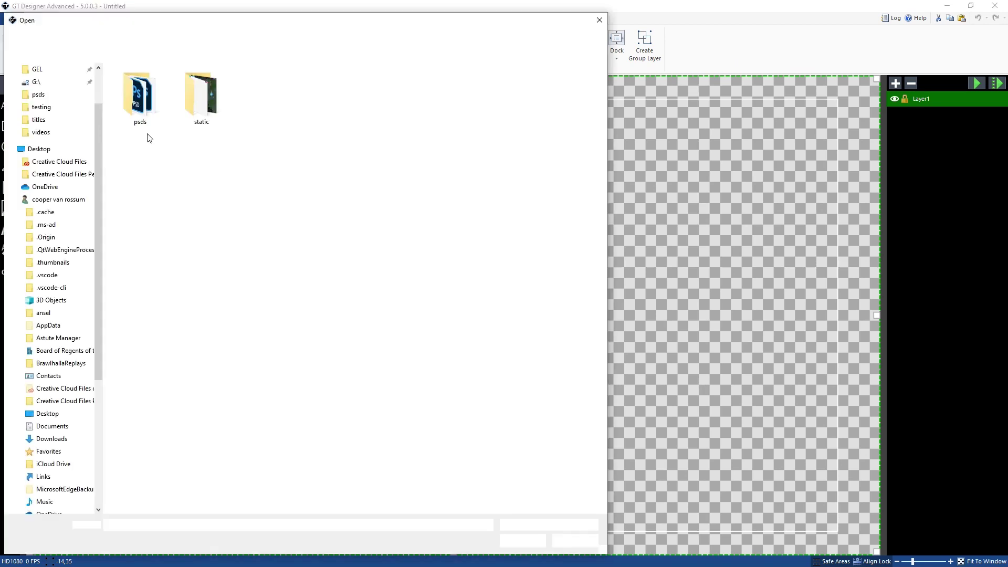
double_click(166, 107)
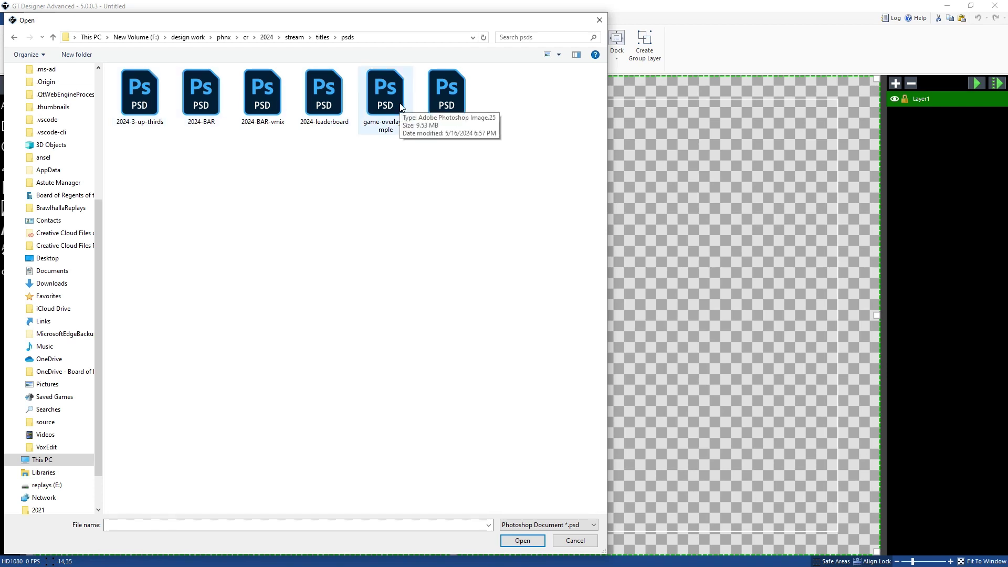
double_click(445, 101)
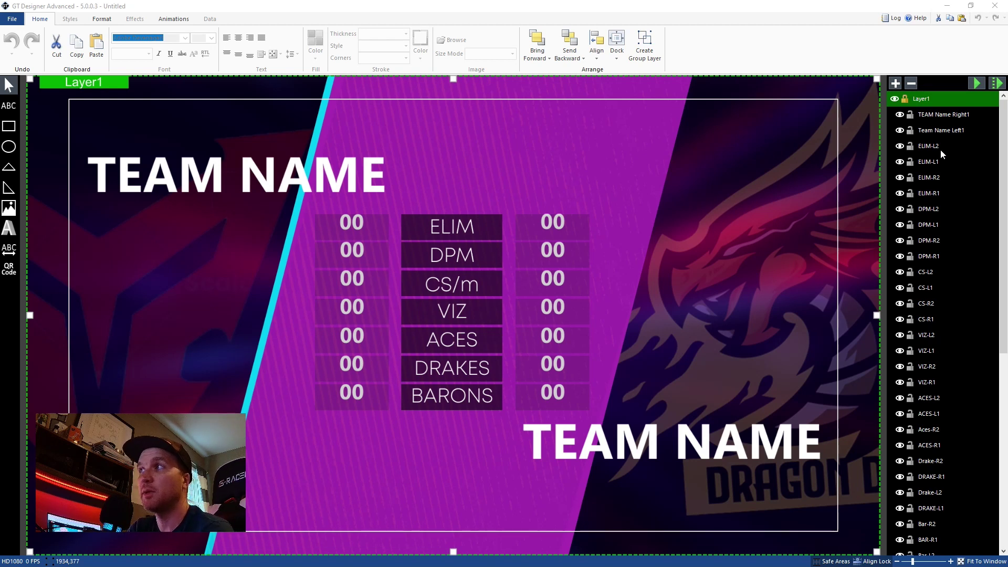
Toggle the ELIM-L2 box's visibility to identify it, and center the ELIM-L1 text vertically in its box
left_click(900, 145)
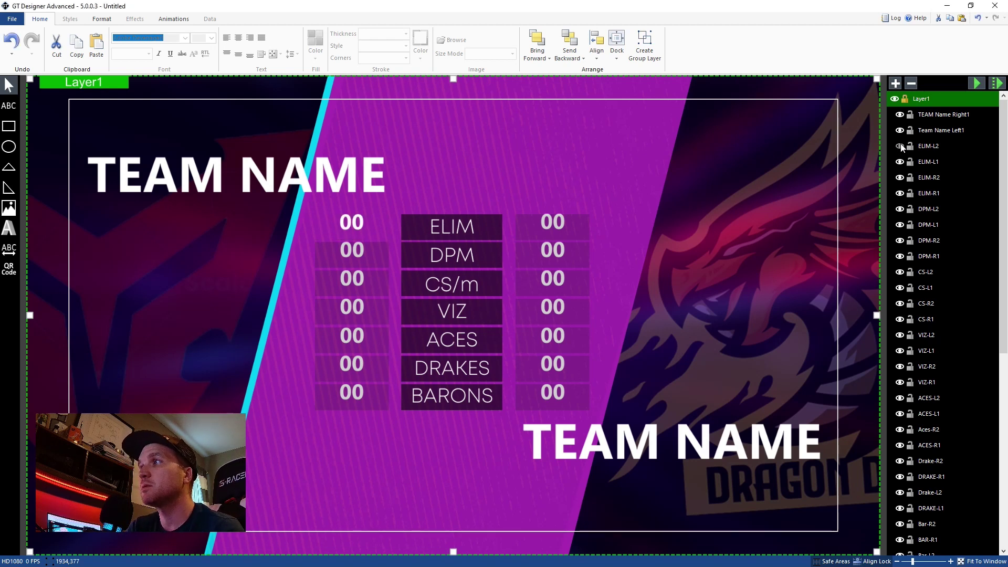
left_click(900, 145)
left_click(925, 163)
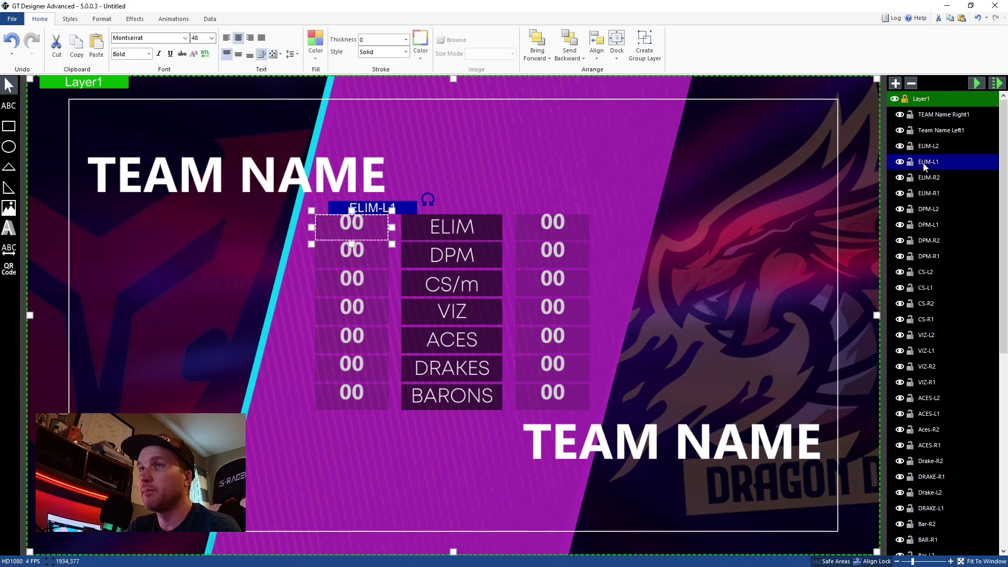
left_click(239, 56)
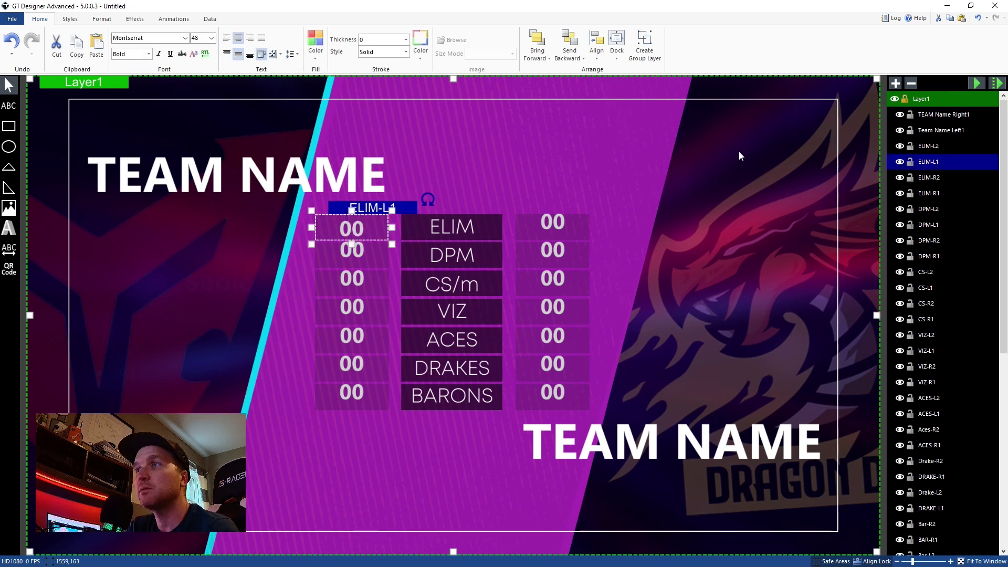
Try to center the ELIM-R1, DPM-L1, DPM-R1, CS-L1 and CS-R1 texts vertically as one multiple selection
left_click(928, 193)
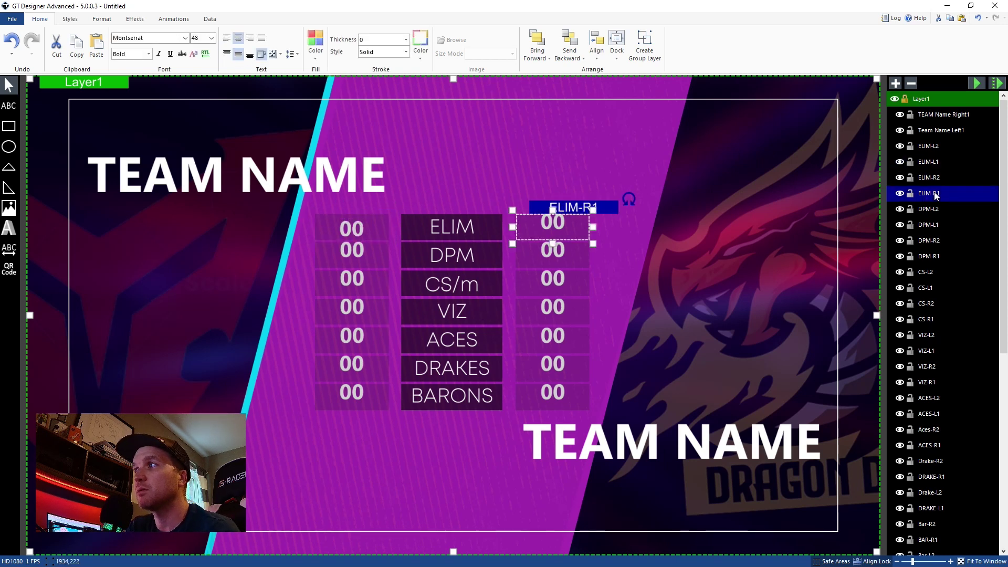
left_click(930, 225, "ctrl")
left_click(933, 257, "ctrl")
left_click(932, 286, "ctrl")
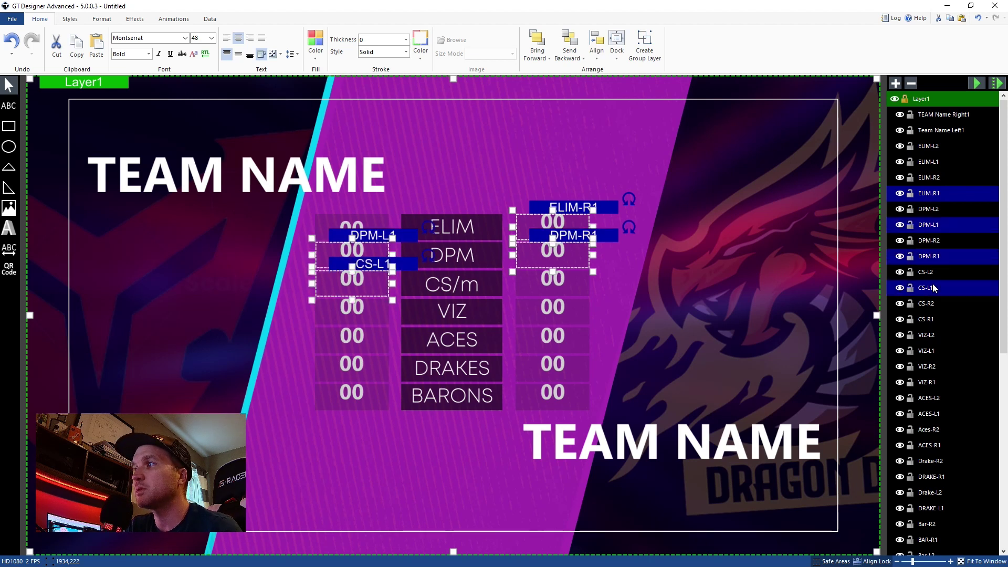
left_click(931, 320, "ctrl")
left_click(241, 56)
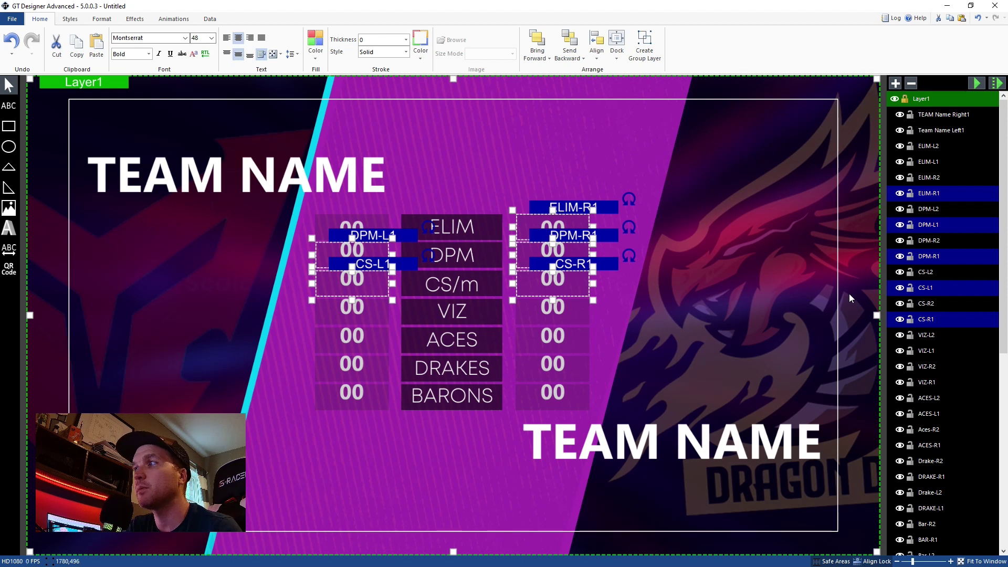
Center the DPM-L1, DPM-R1, CS-L1 and CS-R1 texts vertically in their boxes, one at a time
left_click(950, 227)
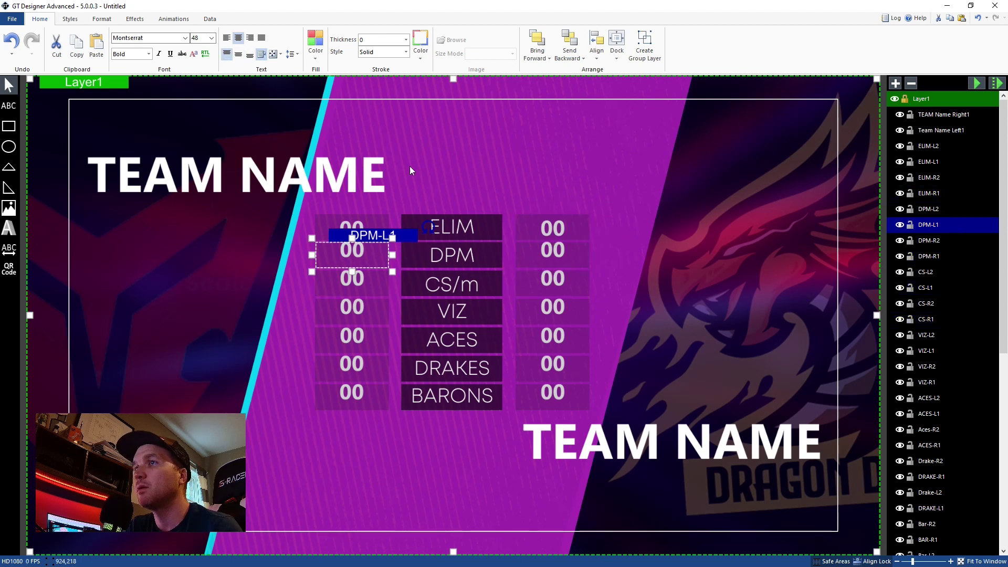
left_click(238, 55)
left_click(954, 256)
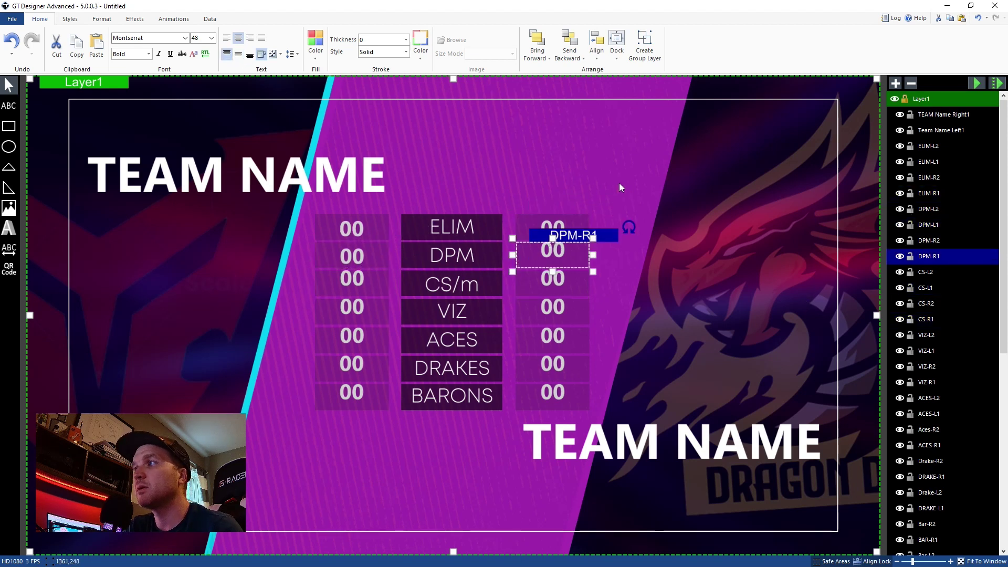
left_click(239, 54)
left_click(962, 290)
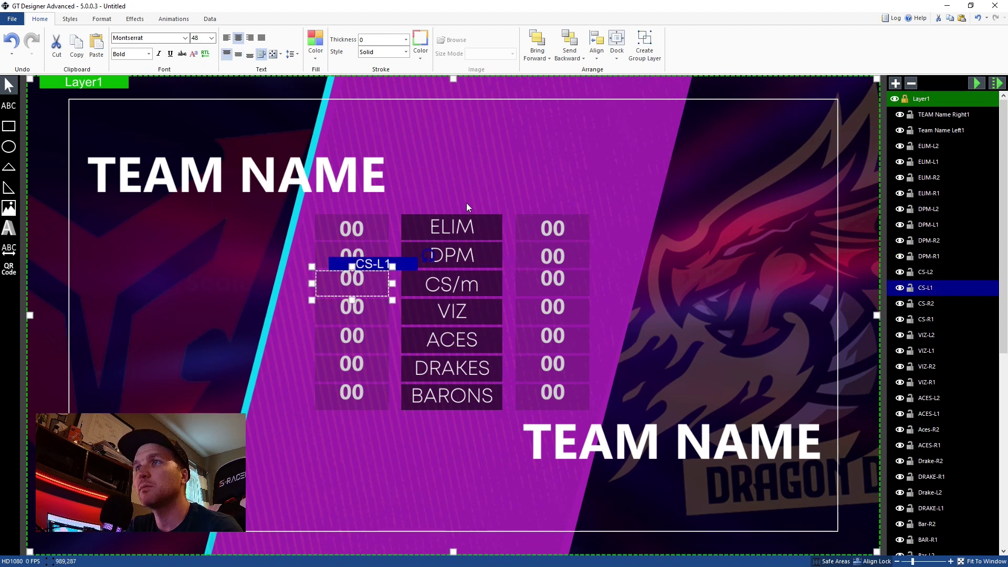
left_click(238, 54)
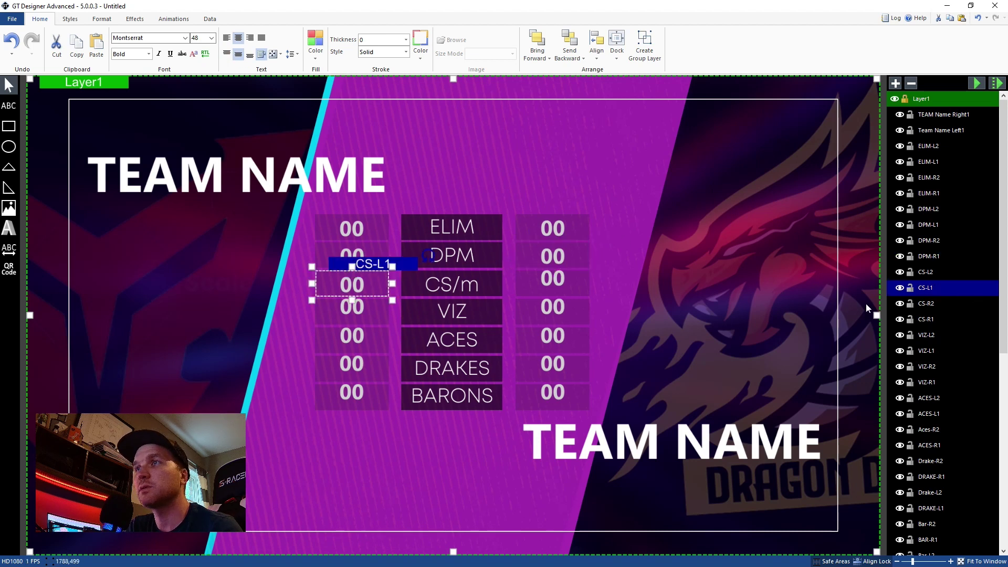
left_click(948, 320)
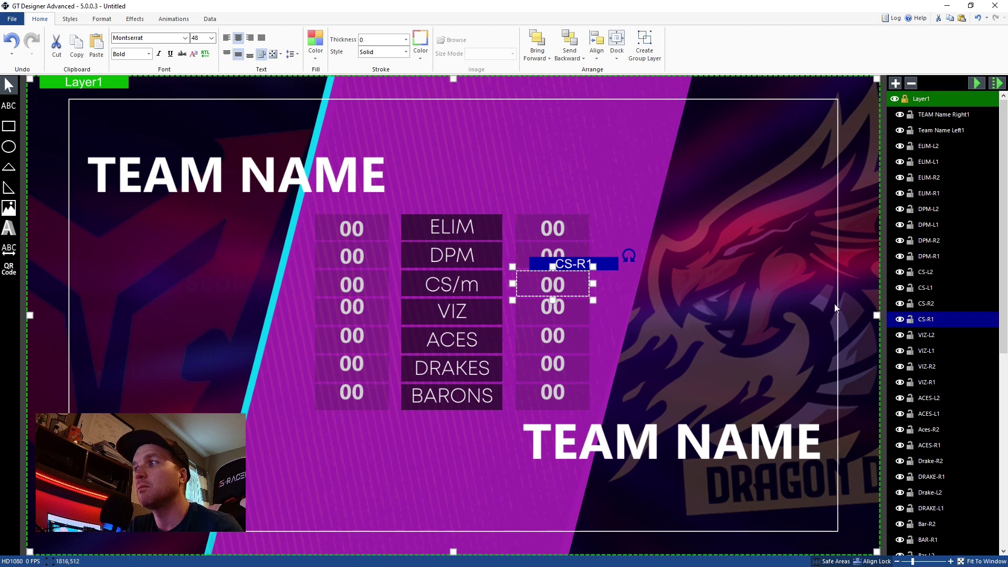
Center the VIZ-L1, VIZ-R1, ACES-L1 and ACES-R1 texts vertically in their boxes, one at a time
left_click(943, 350)
left_click(238, 55)
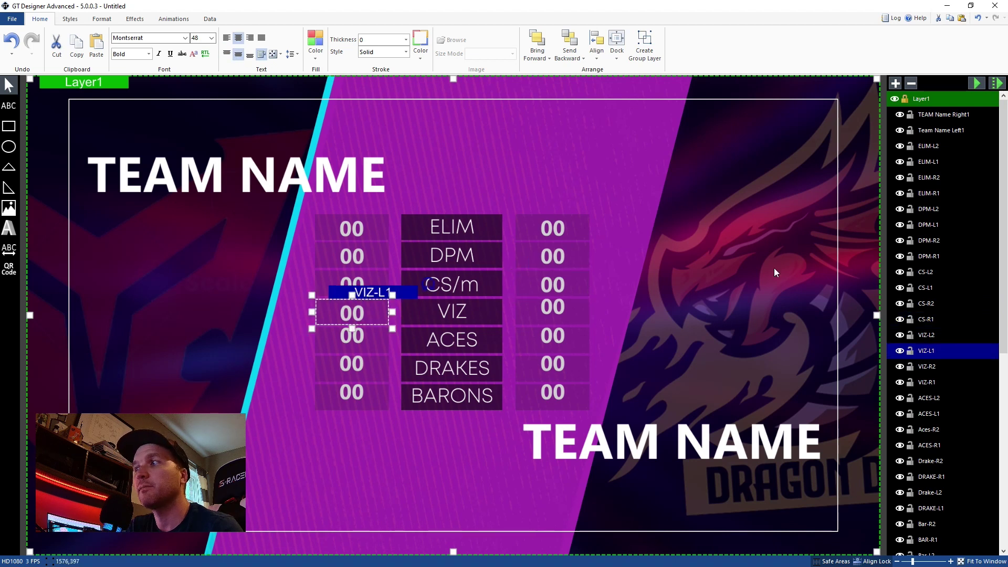
left_click(957, 378)
left_click(238, 55)
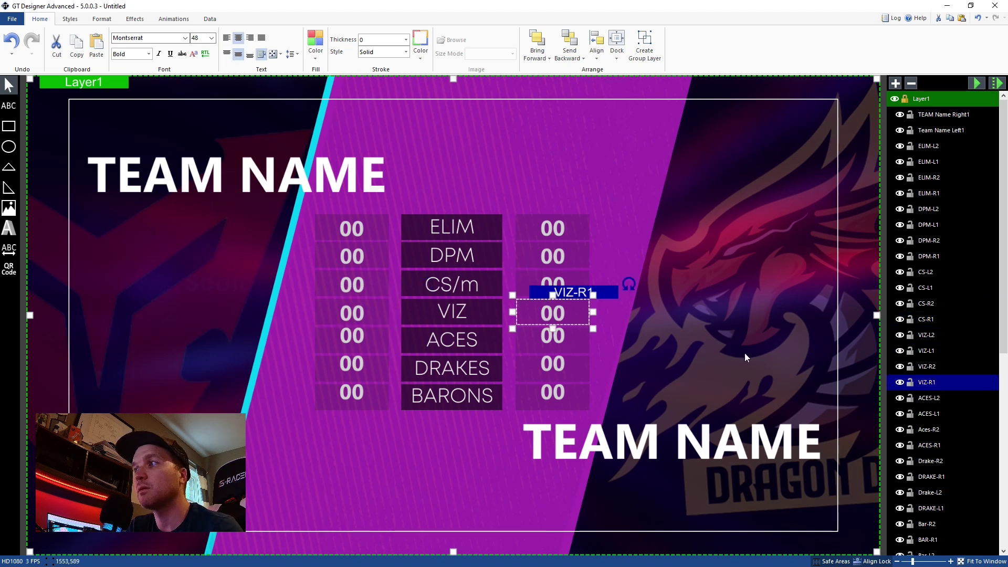
left_click(929, 413)
left_click(239, 55)
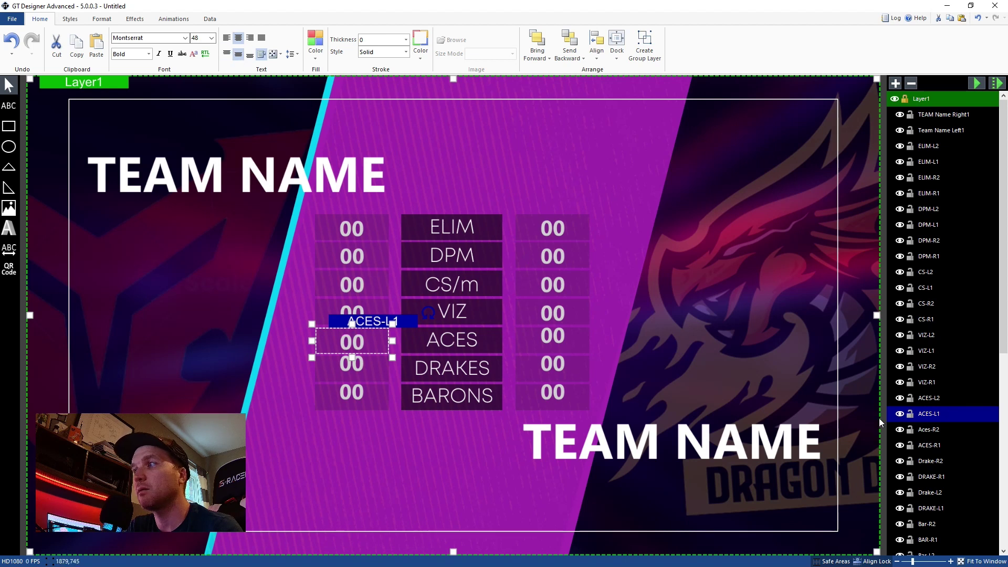
left_click(951, 445)
left_click(239, 54)
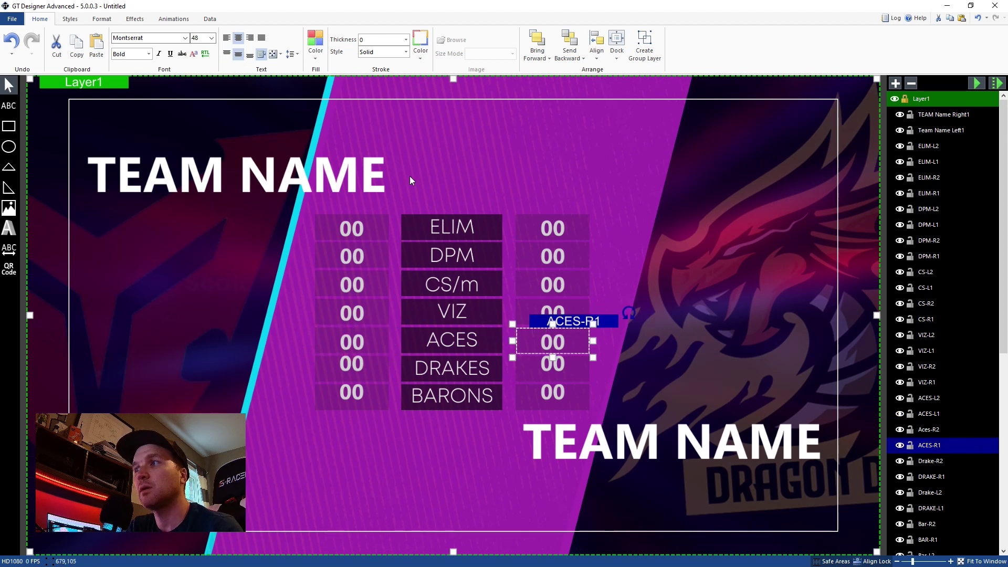
Center the DRAKE-R1, DRAKE-L1, BAR-R1 and BAR-L1 texts vertically in their boxes, one at a time
left_click(952, 473)
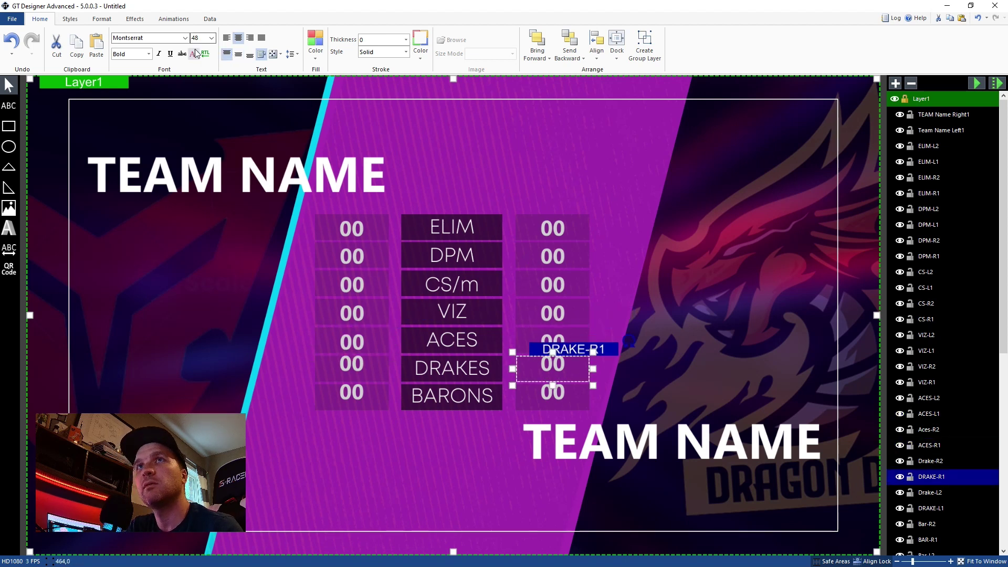
left_click(239, 58)
left_click(940, 508)
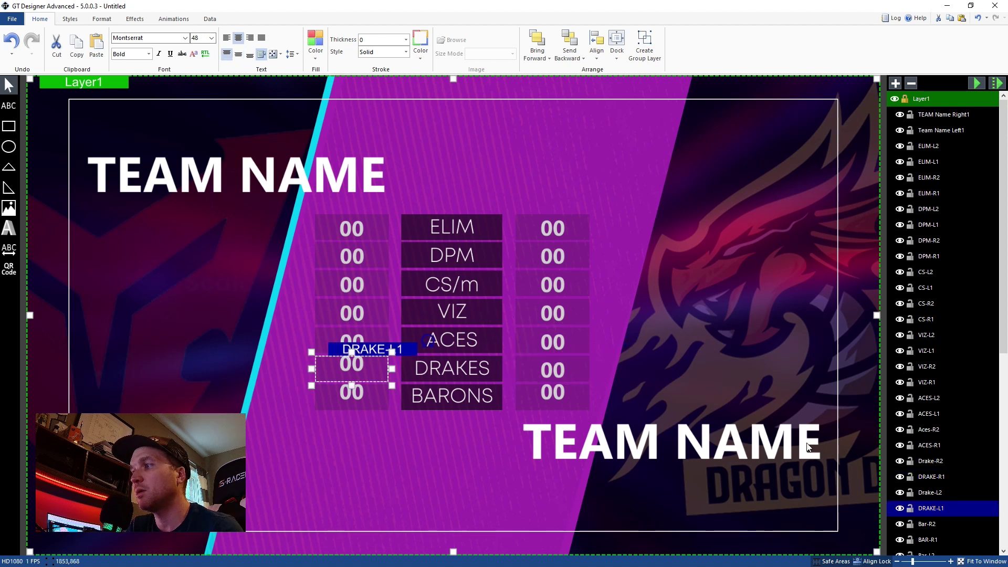
left_click(238, 55)
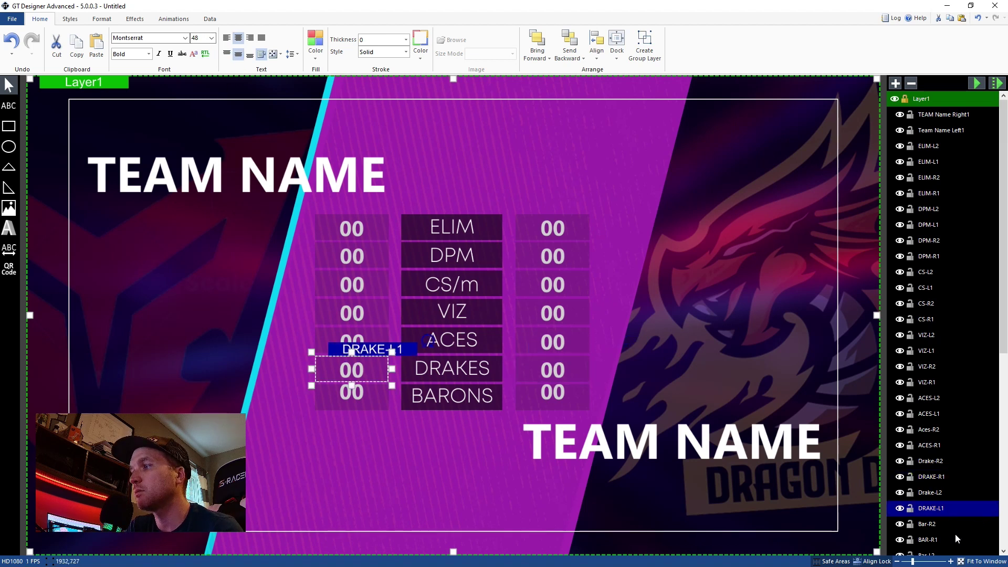
left_click(953, 539)
left_click(238, 54)
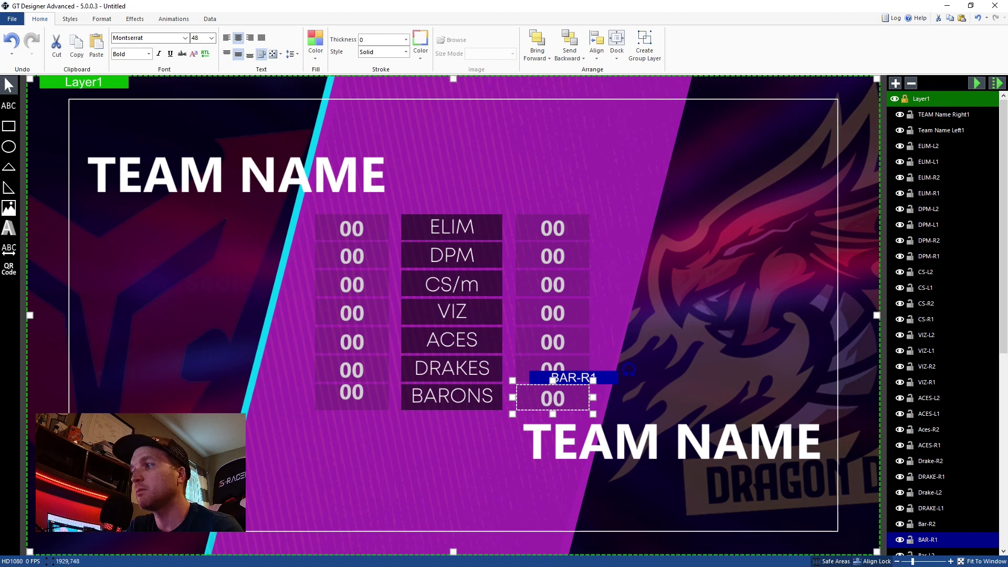
scroll(937, 476, "down", 3)
left_click(938, 444)
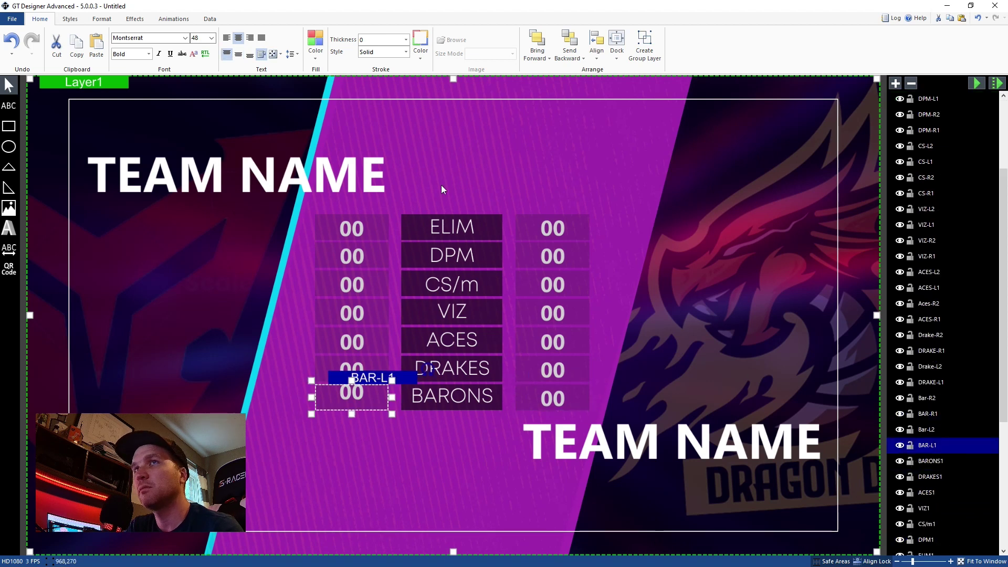
left_click(239, 54)
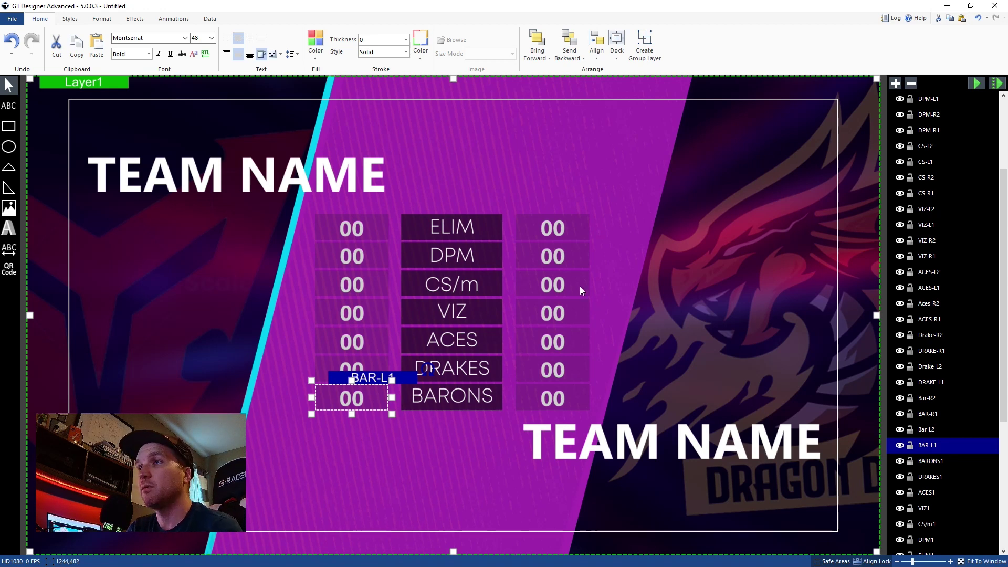
left_click(458, 146)
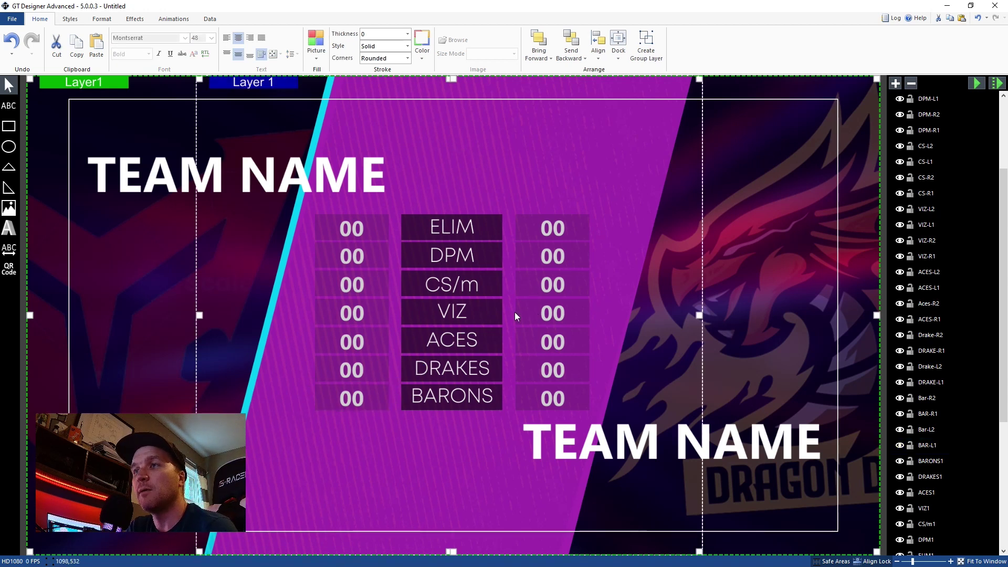
Left-align TEAM Name Right1 and widen its box slightly to the right, and right-align Team Name Left1
left_click(626, 429)
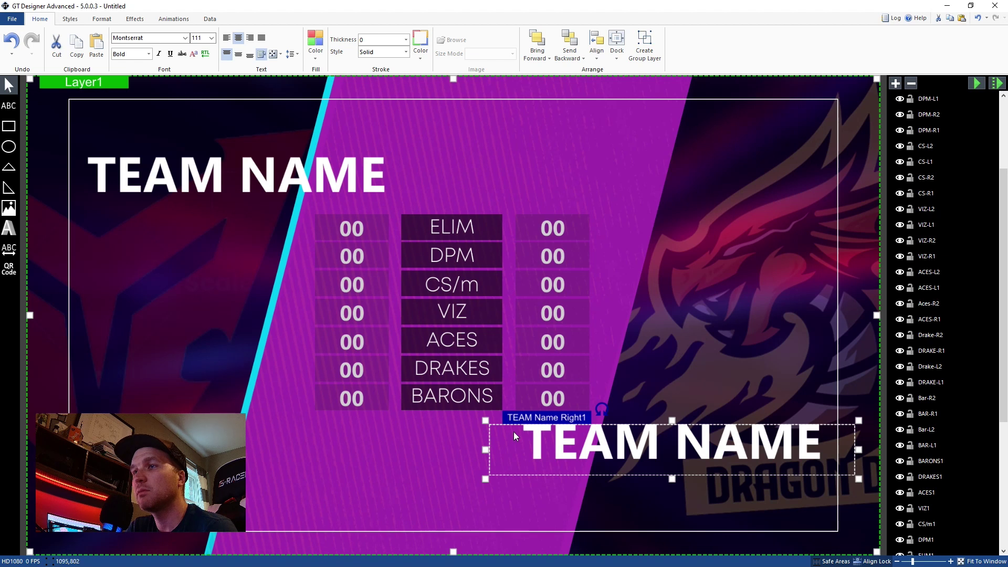
left_click(226, 37)
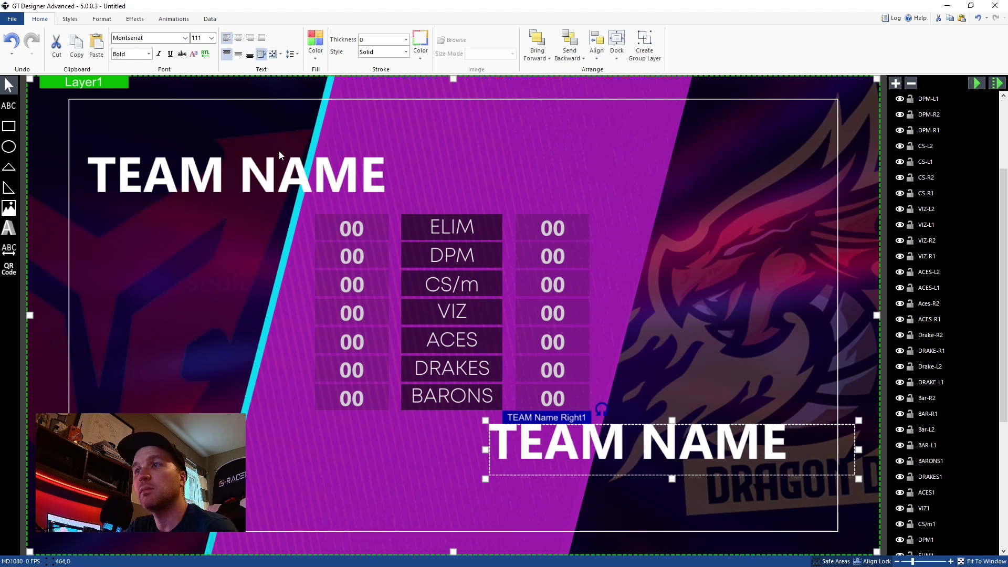
left_click_drag(853, 451, 882, 449)
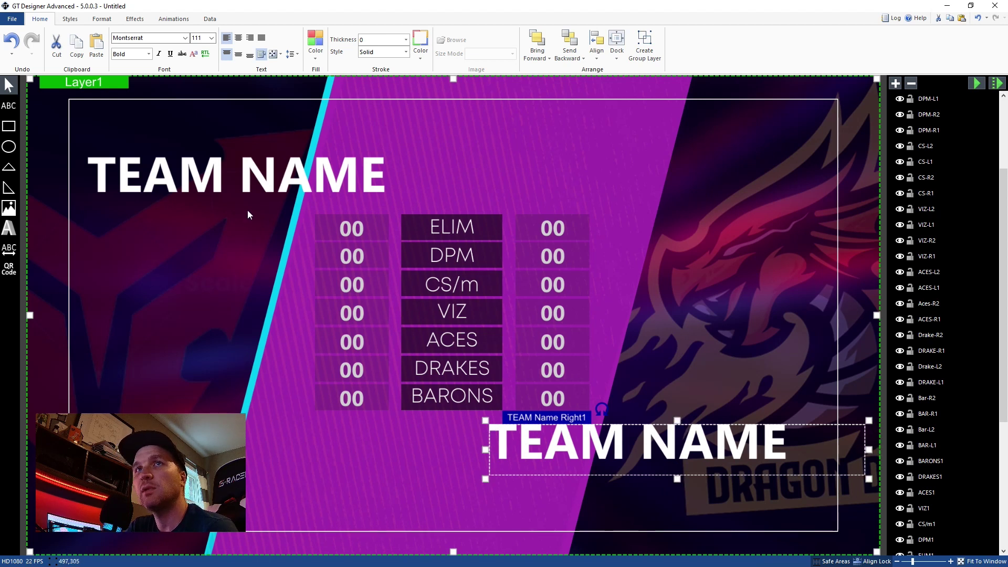
left_click(225, 175)
left_click(249, 37)
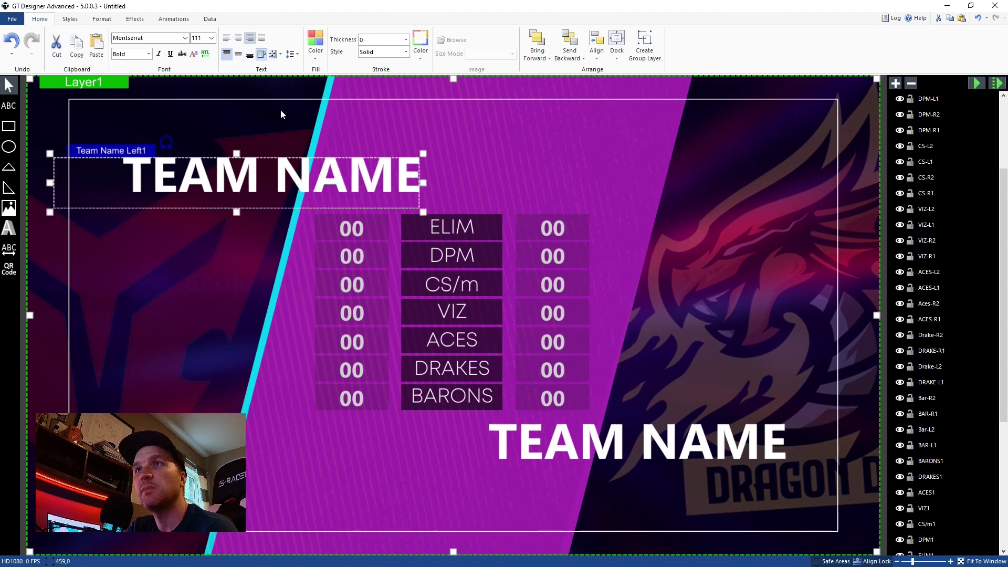
left_click(139, 134)
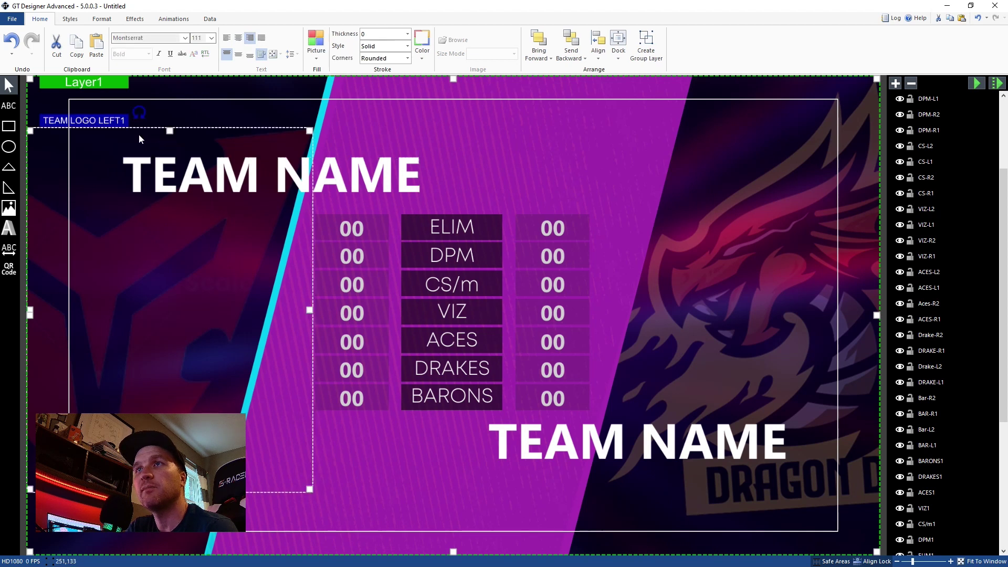
Snap Team Name Left1's right edge to the left side of the stat label boxes and TEAM Name Right1's left edge to their right side
left_click(380, 183)
left_click_drag(381, 183, 368, 184)
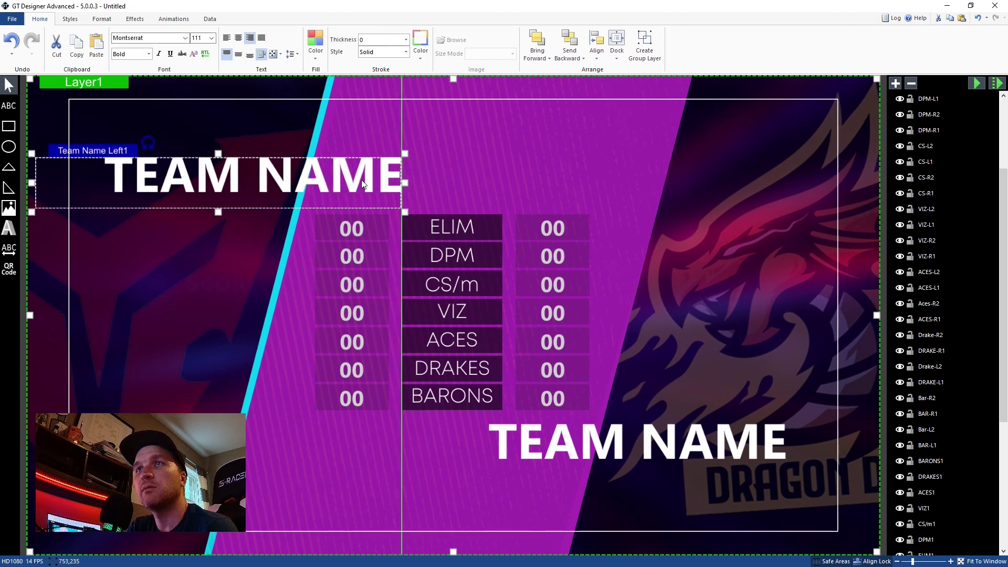
left_click_drag(571, 436, 585, 436)
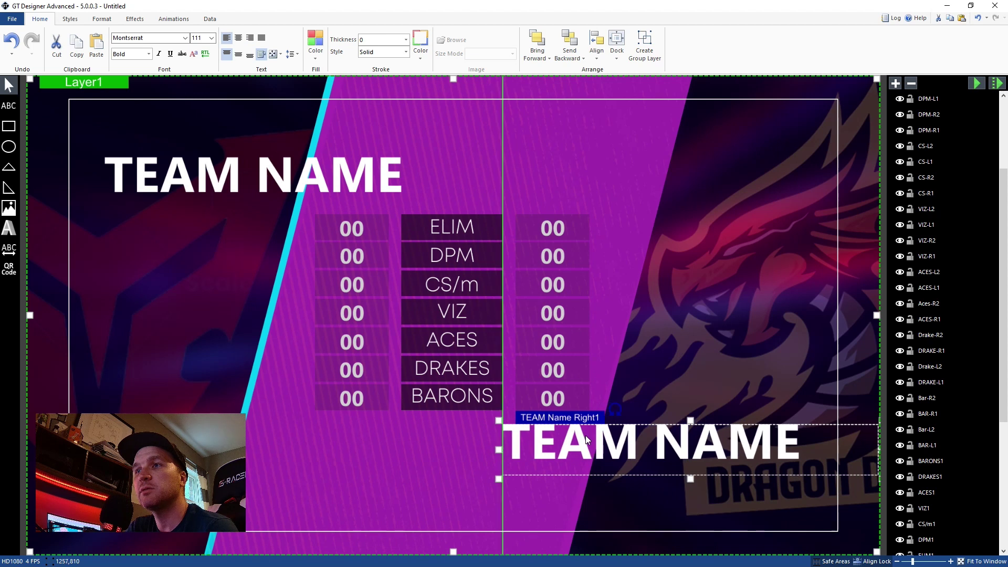
left_click(692, 317)
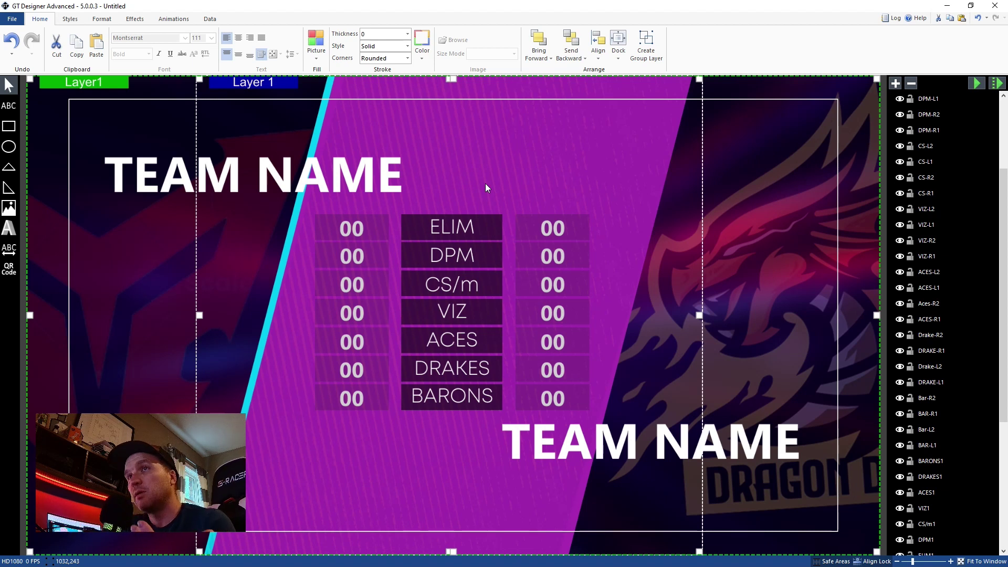
left_click(453, 225)
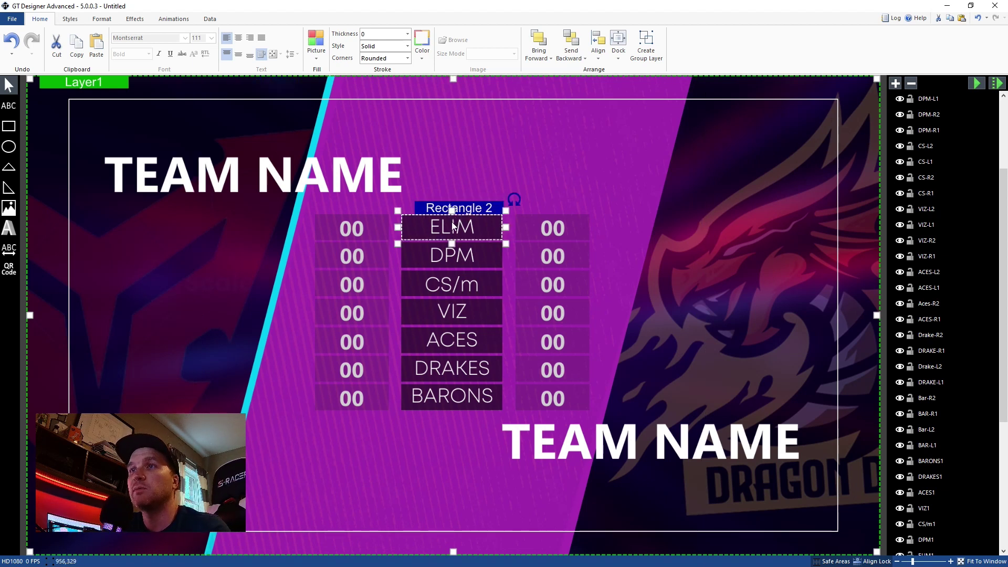
left_click(442, 167)
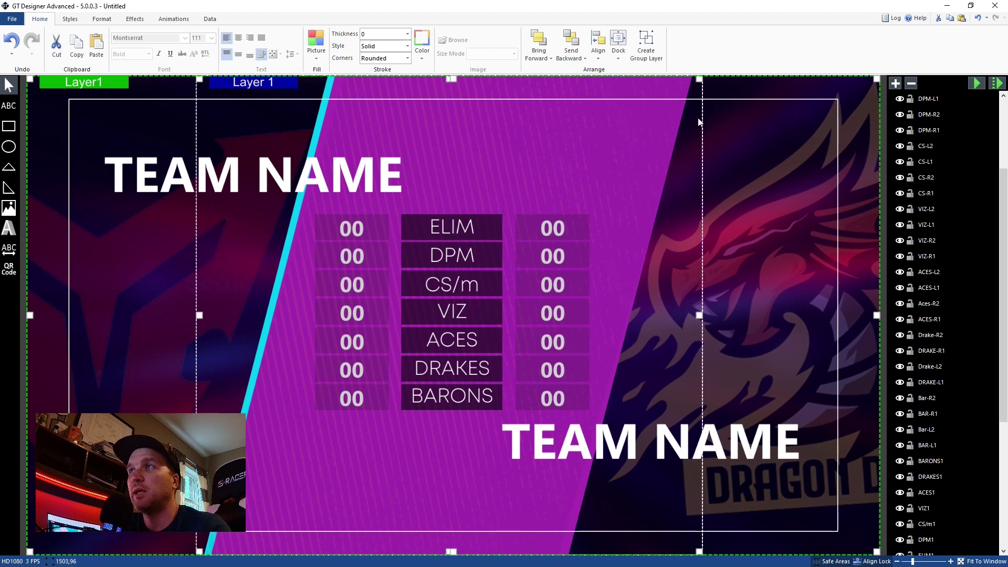
left_click(730, 116)
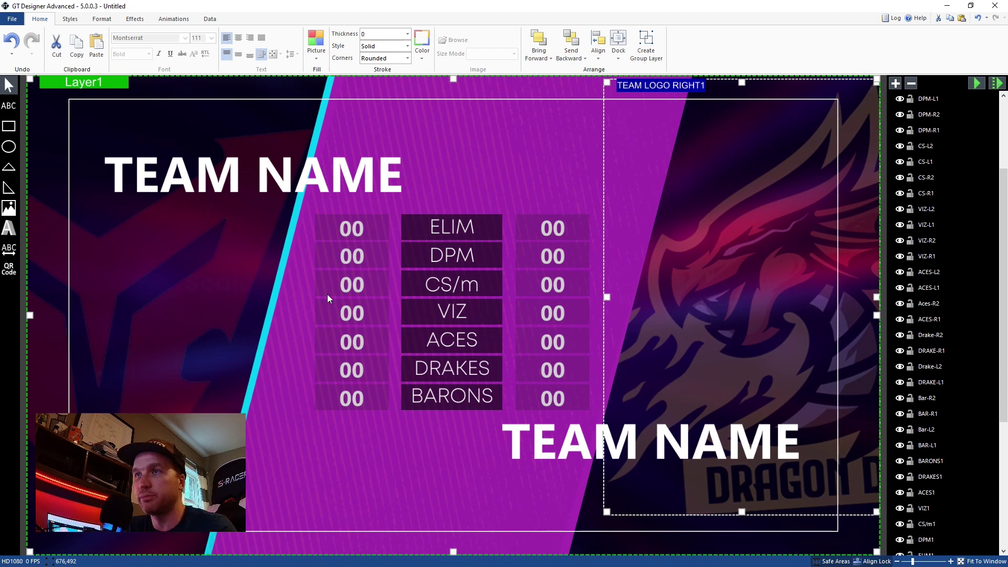
Apply a Fly transition to Team Name Left1 in the TransitionIn storyboard and preview it
left_click(210, 167)
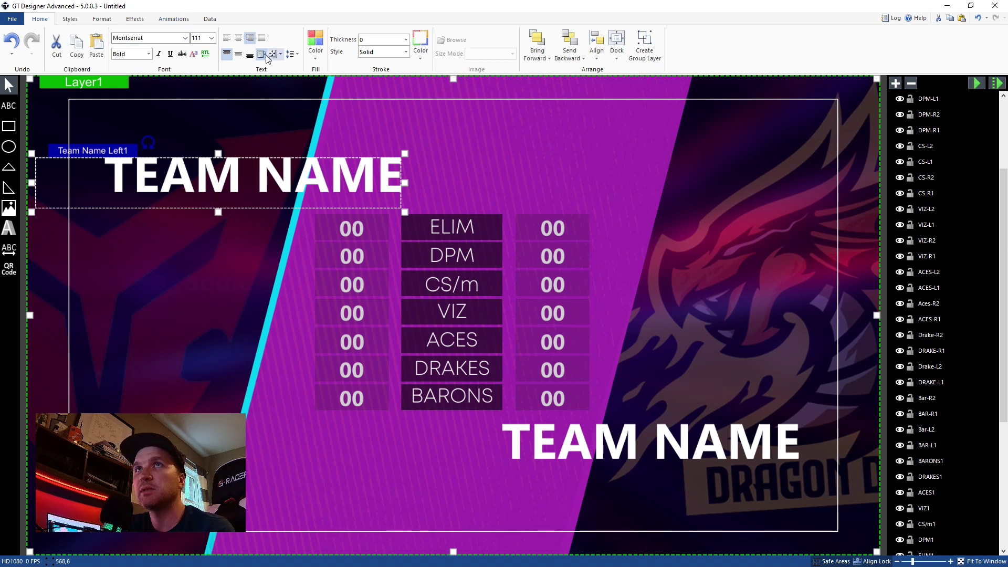
left_click(180, 20)
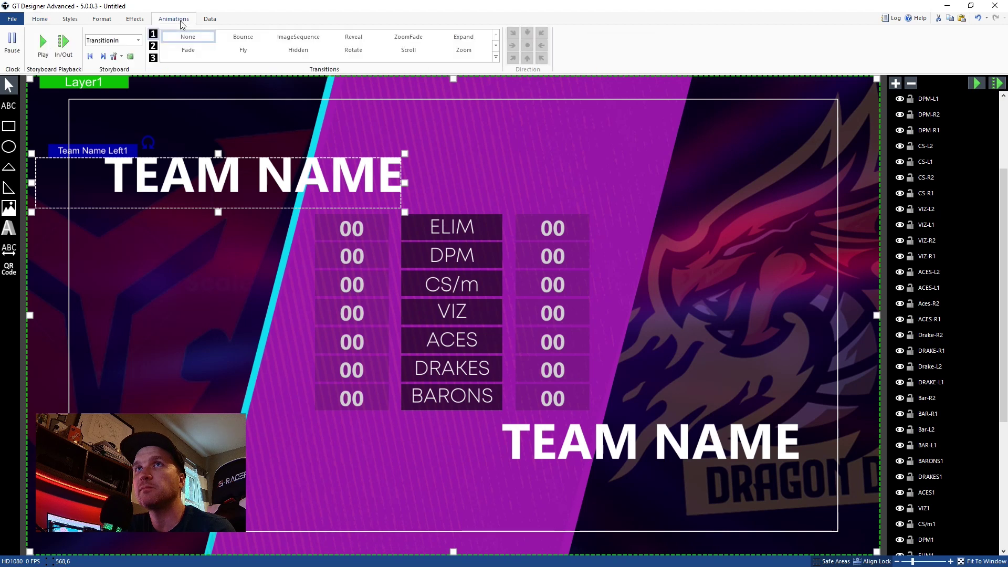
left_click(247, 48)
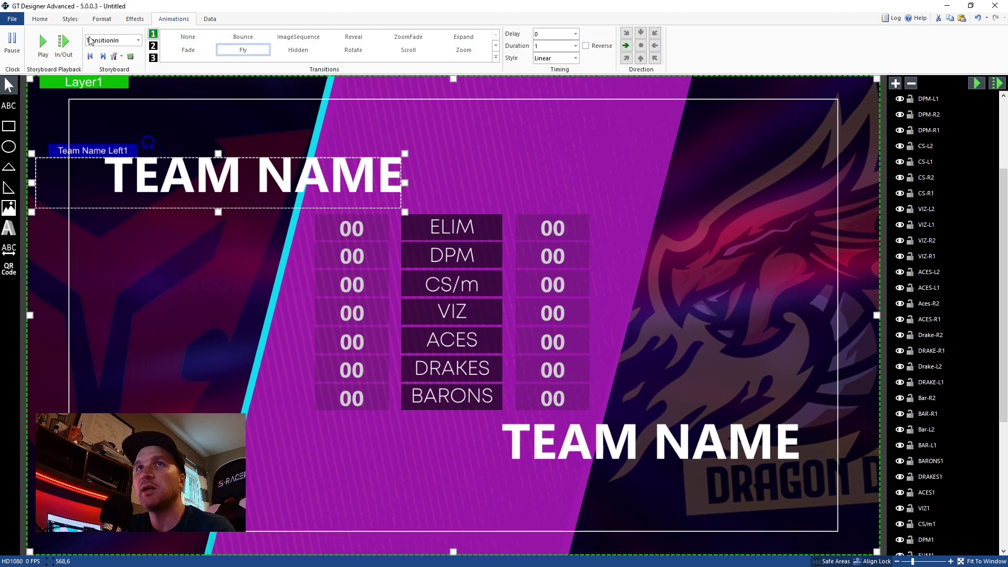
left_click(67, 47)
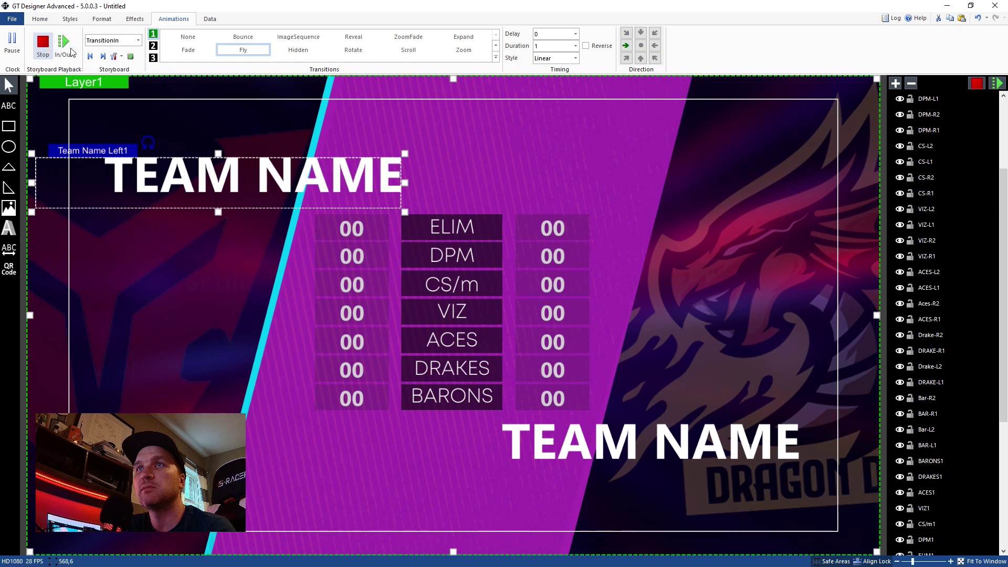
Set the Fly transition's style to CubicEasingOut and its duration to 0.5, previewing the animation after each change
left_click(575, 58)
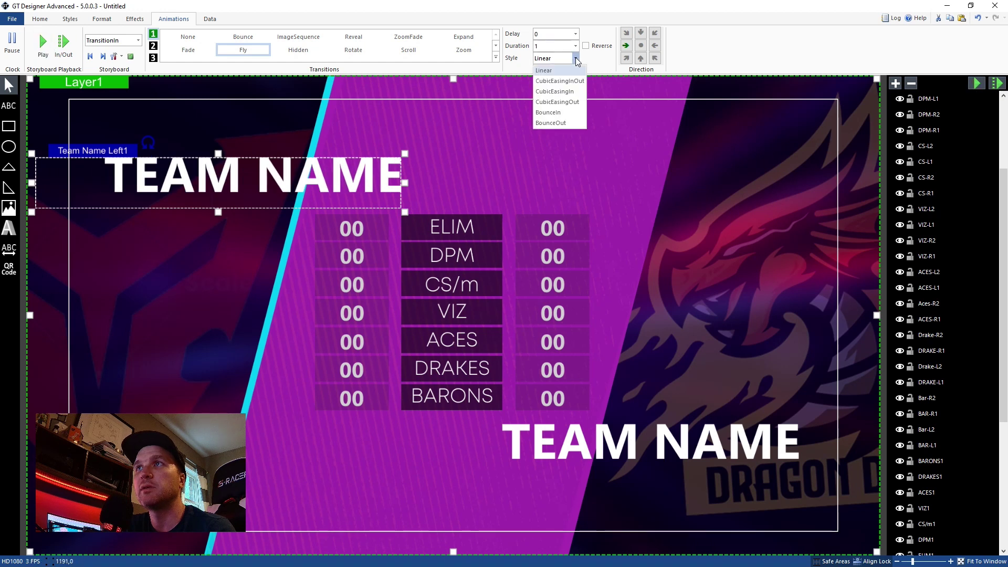
left_click(564, 104)
left_click(51, 49)
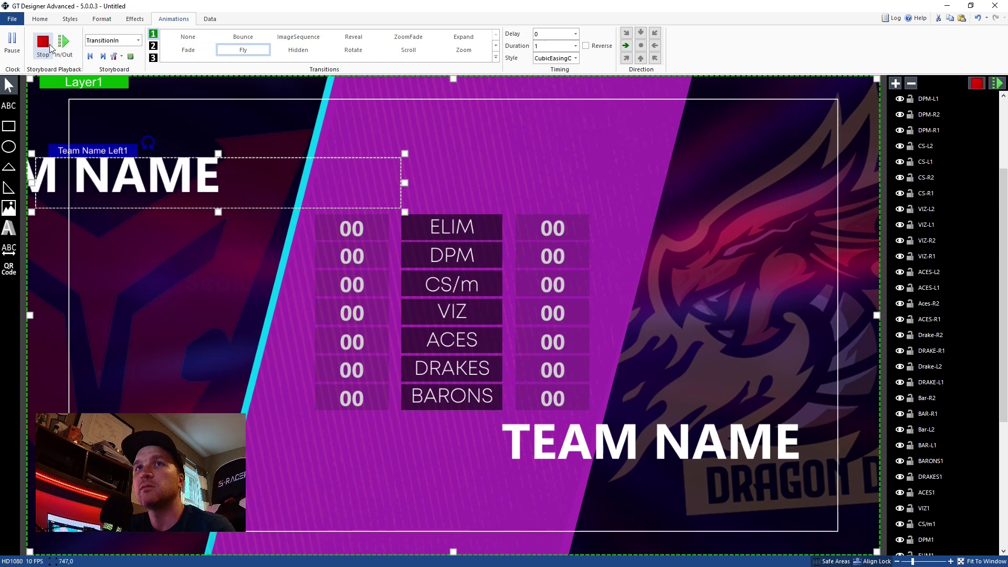
left_click(575, 46)
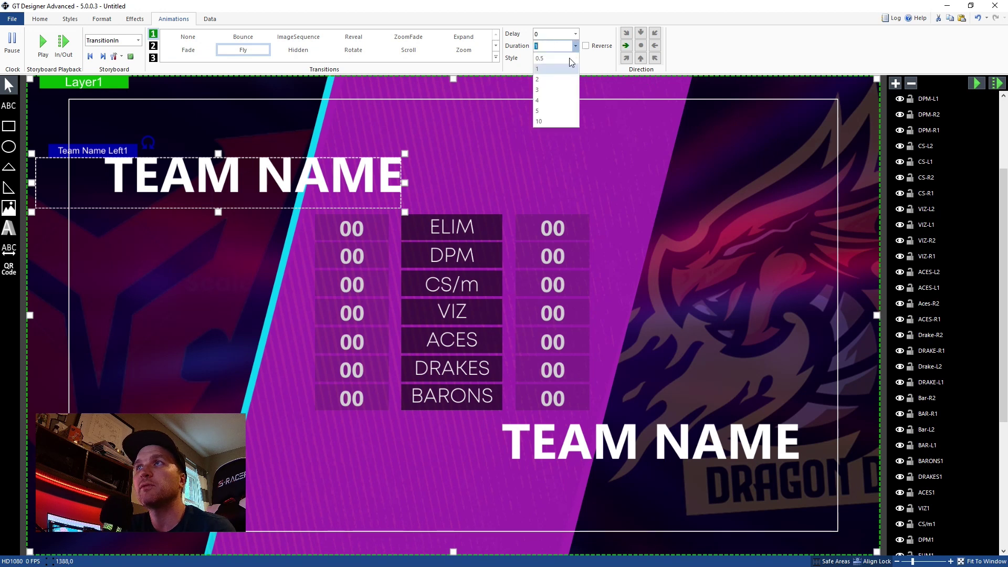
left_click(549, 59)
left_click(48, 53)
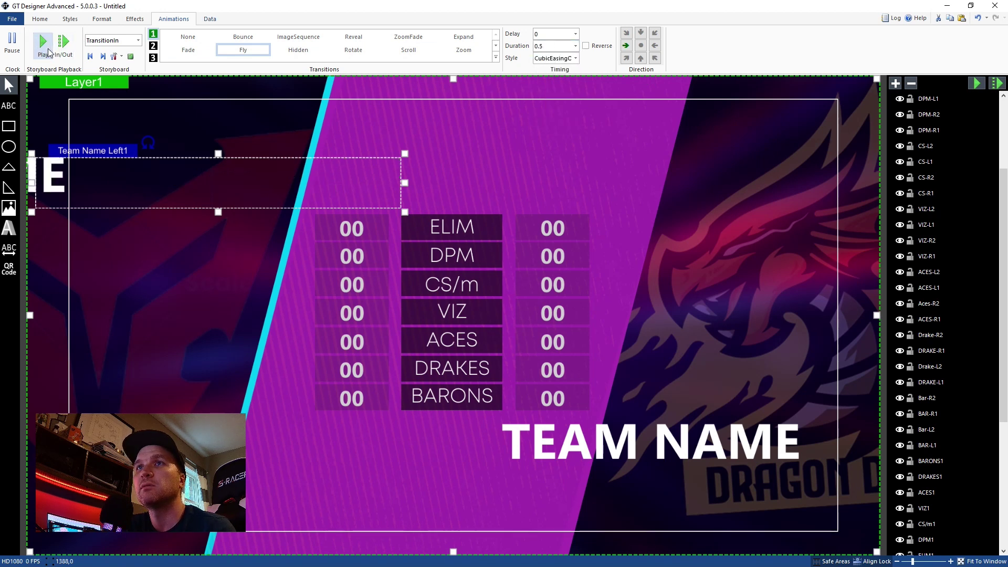
Set Team Name Left1's Fly duration to 0.75, and give TEAM Name Right1 a Fly transition with duration 0.75 and CubicEasingOut style, previewing the storyboard
double_click(557, 46)
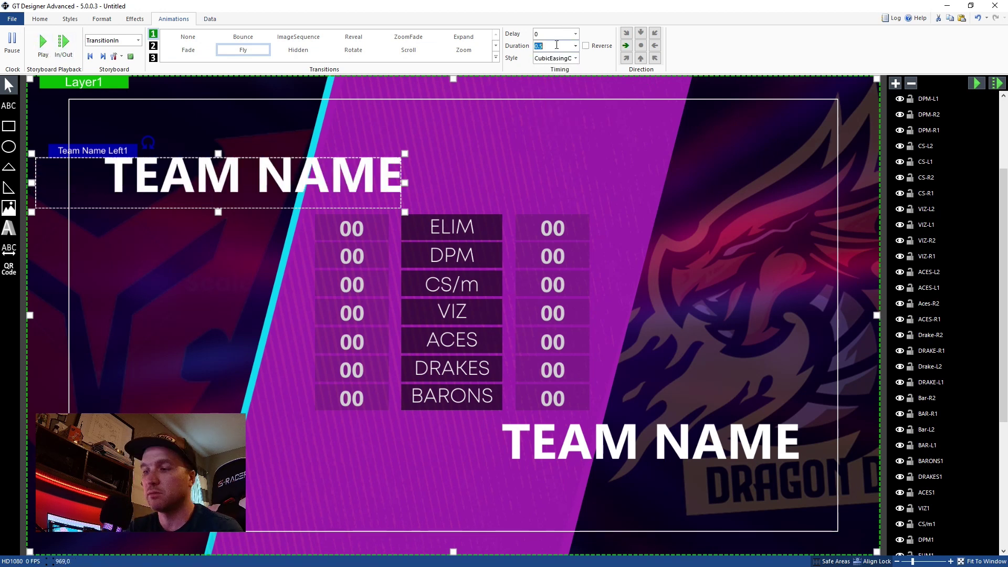
type(".75")
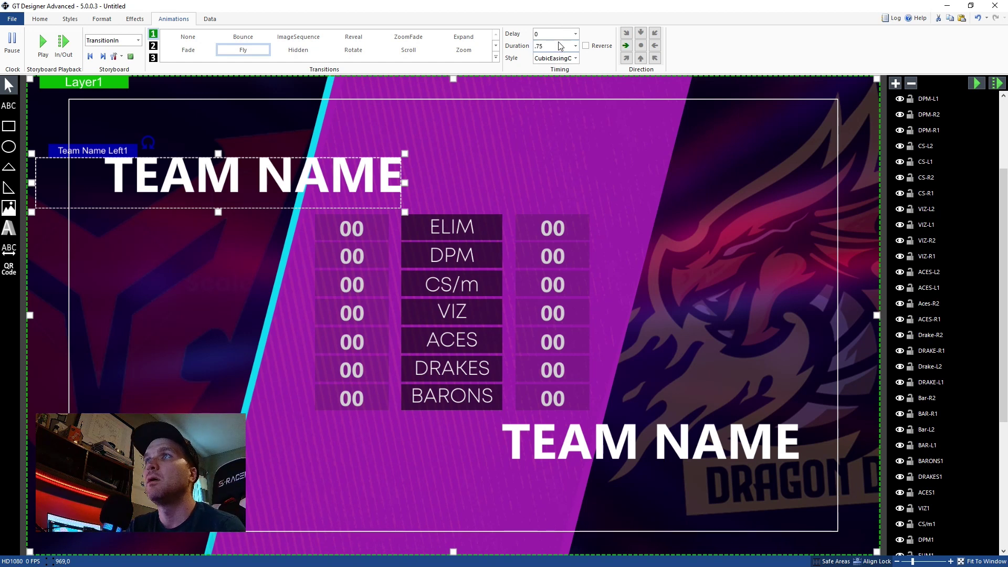
left_click(641, 427)
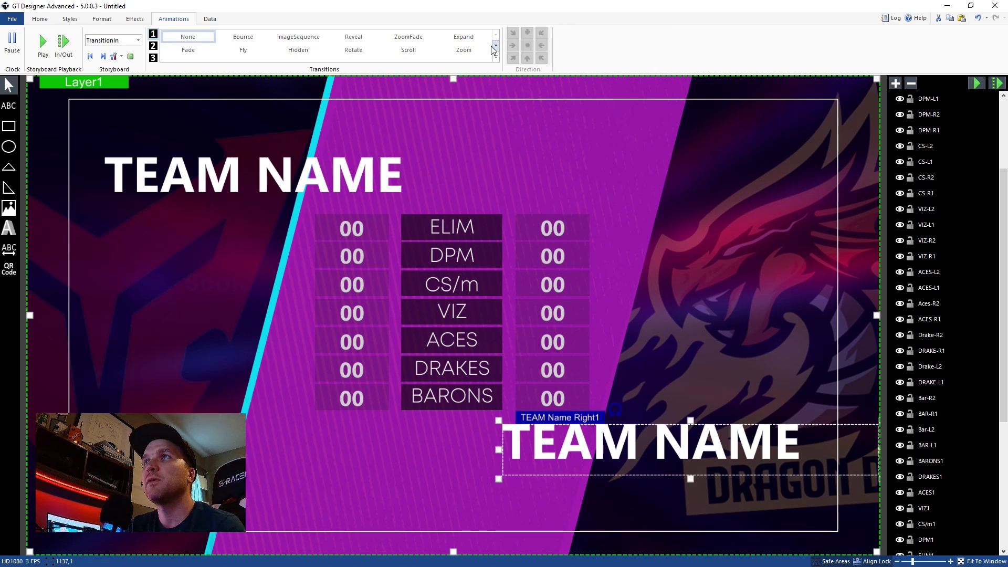
left_click(220, 51)
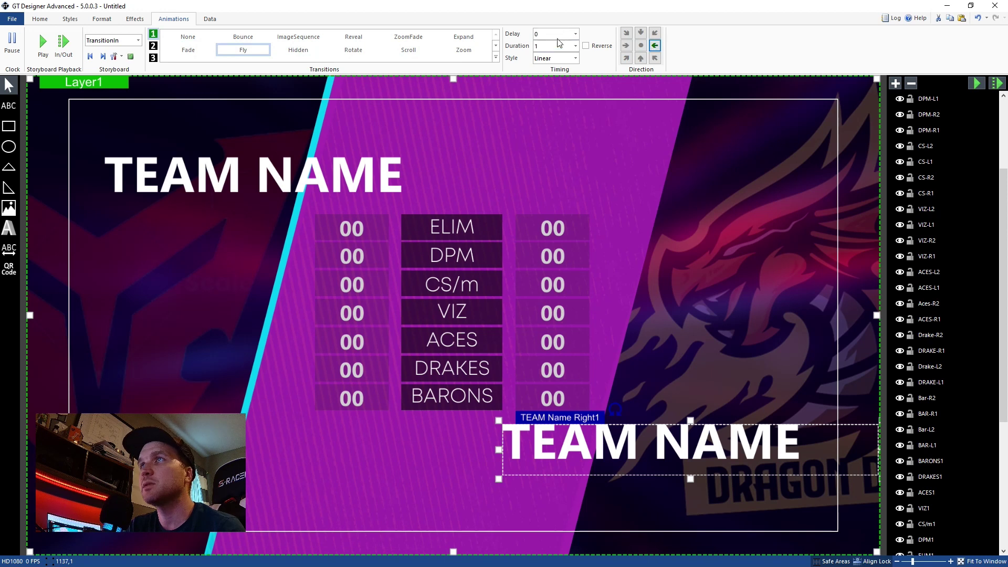
double_click(556, 46)
type(".75")
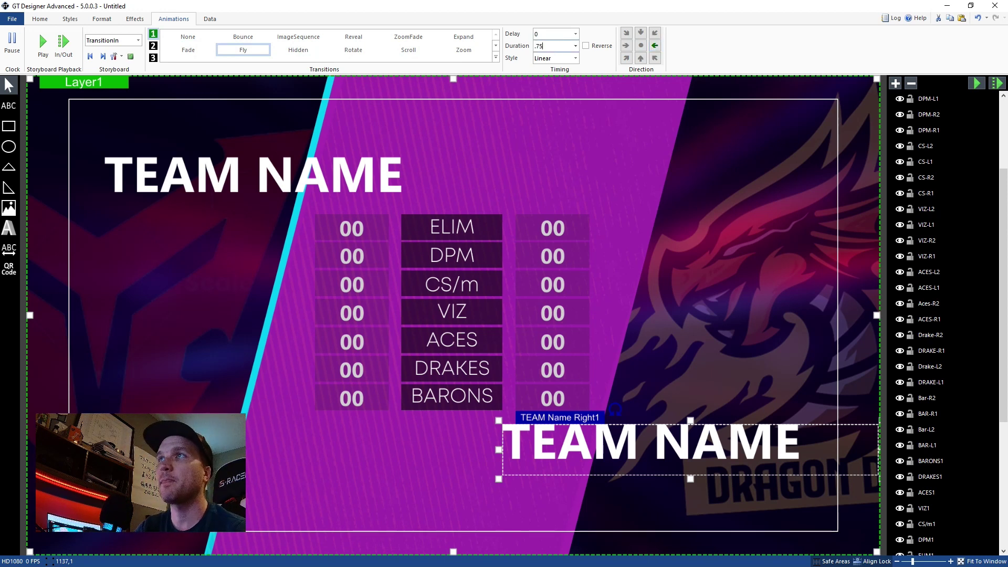
left_click(567, 58)
left_click(556, 102)
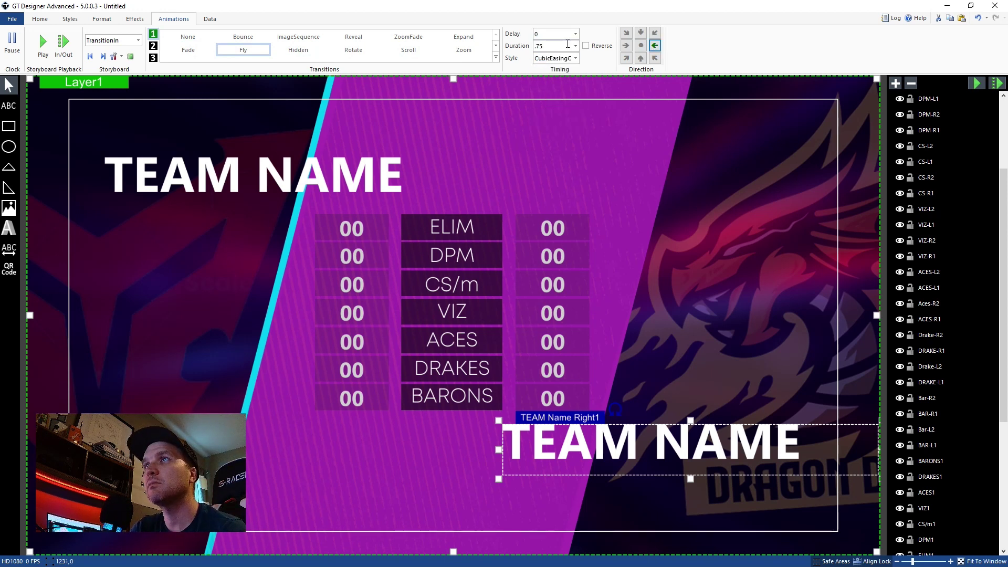
left_click(43, 43)
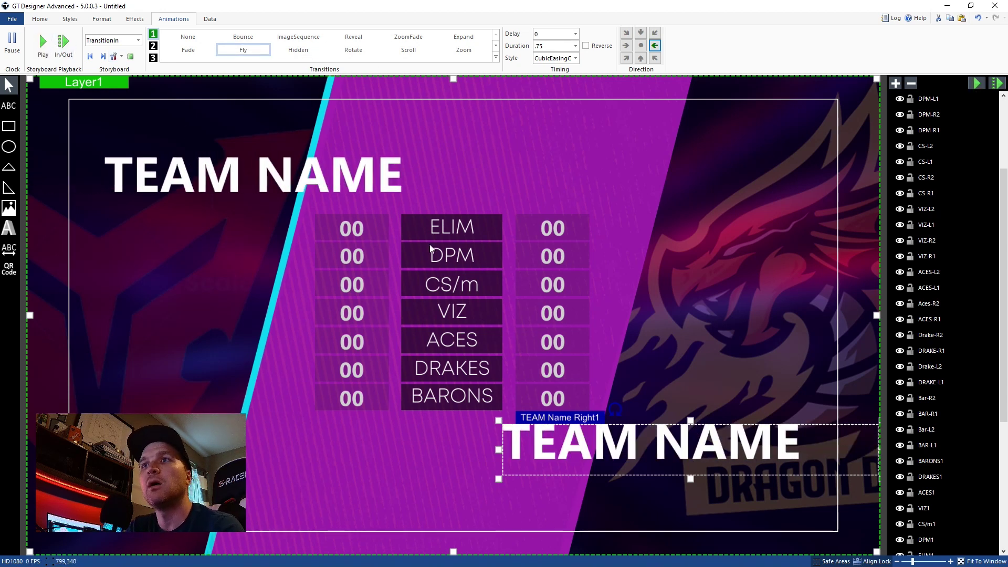
Apply a Fade transition to ELIM-L2 and ELIM-R2 in the TransitionIn storyboard and preview it
left_click(350, 227)
left_click(547, 229)
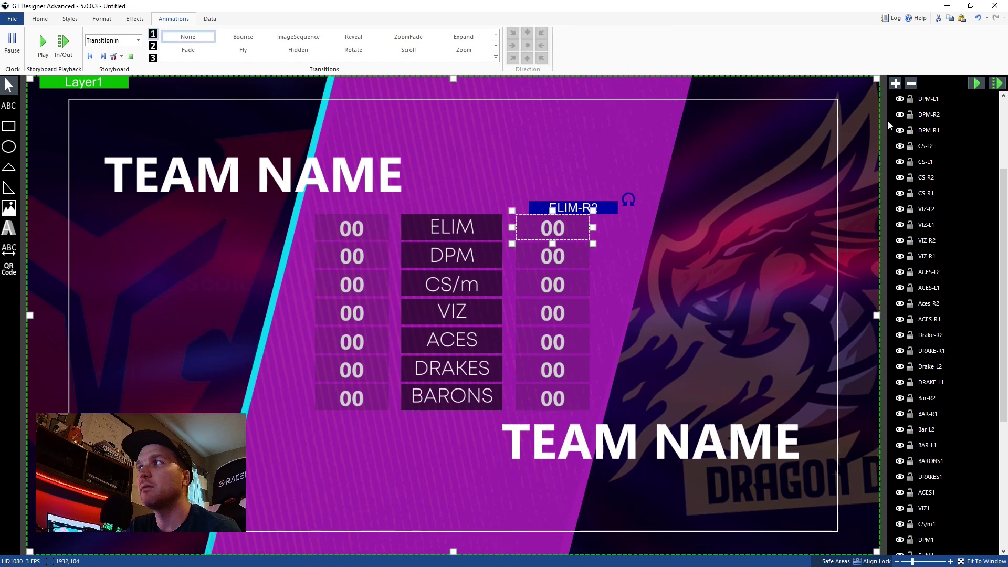
scroll(935, 197, "up", 3)
left_click(936, 147)
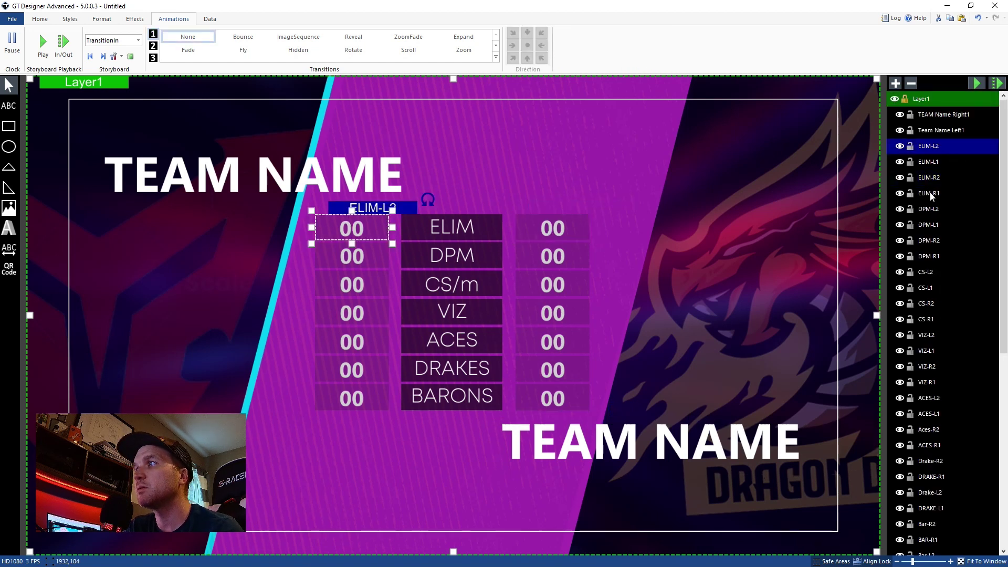
left_click(934, 179, "ctrl")
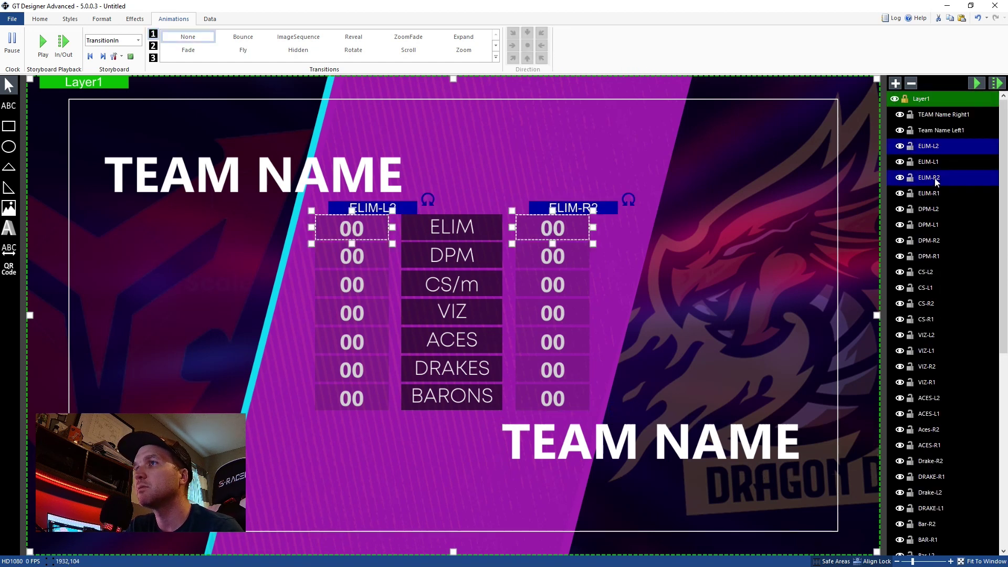
left_click(190, 52)
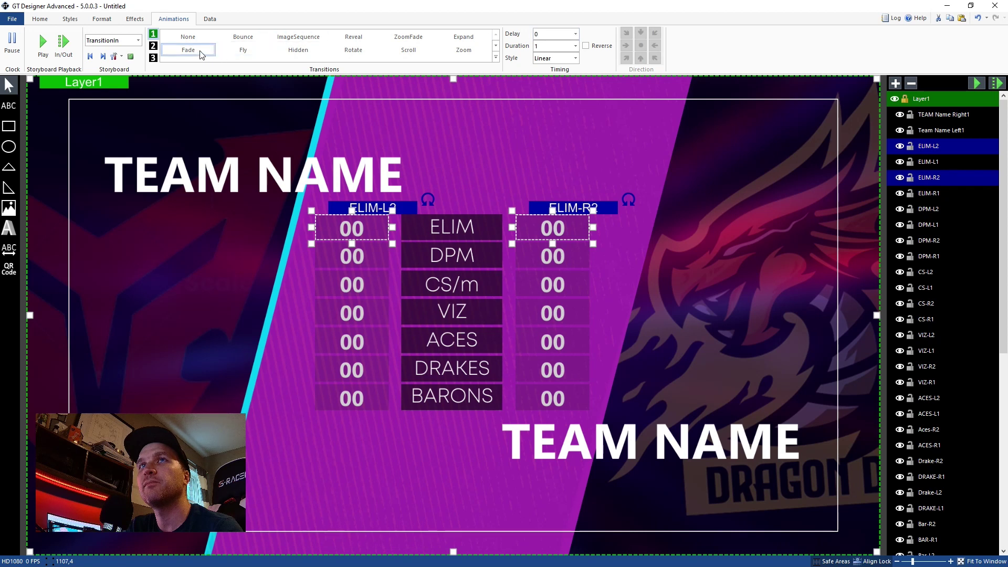
left_click(42, 45)
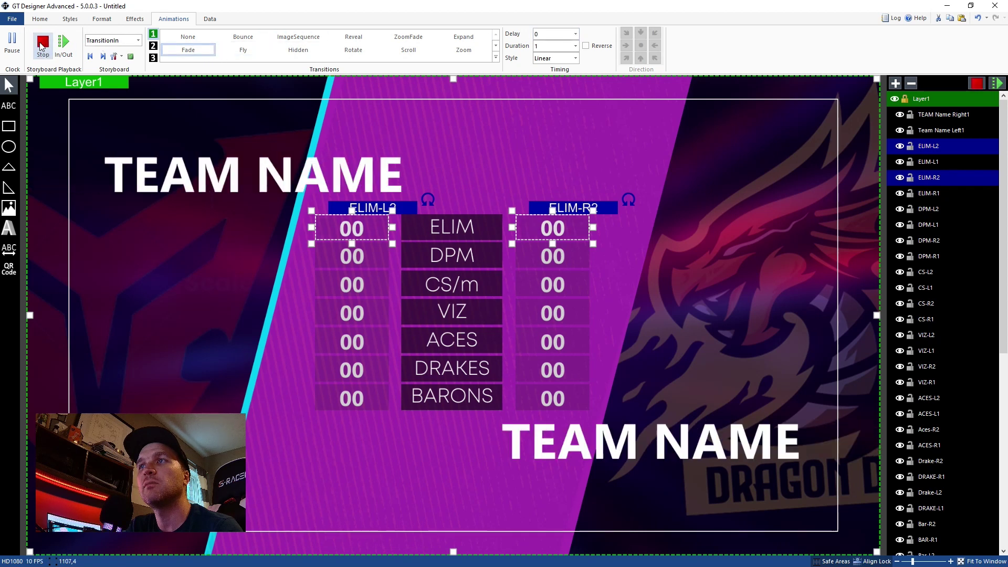
left_click(41, 47)
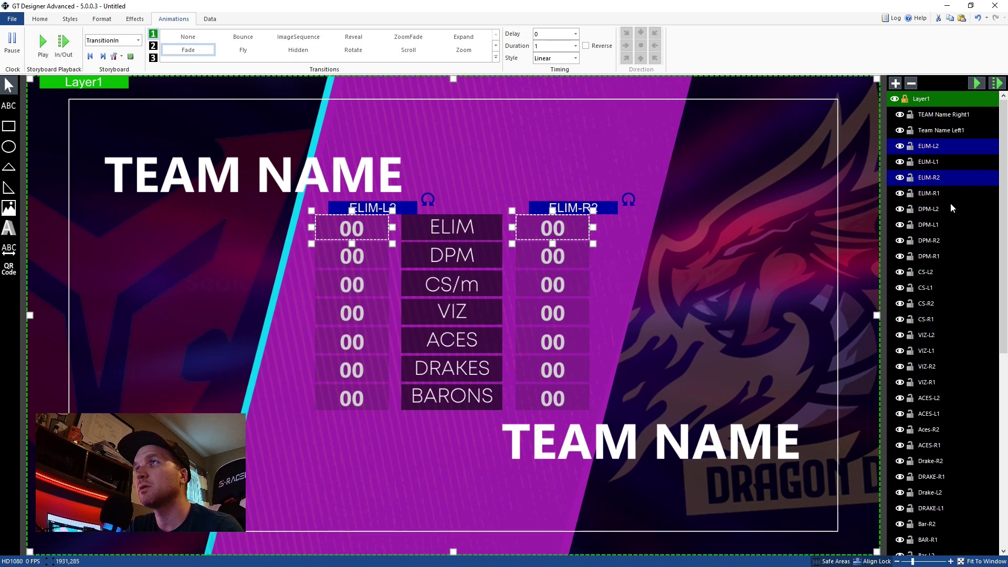
left_click(43, 46)
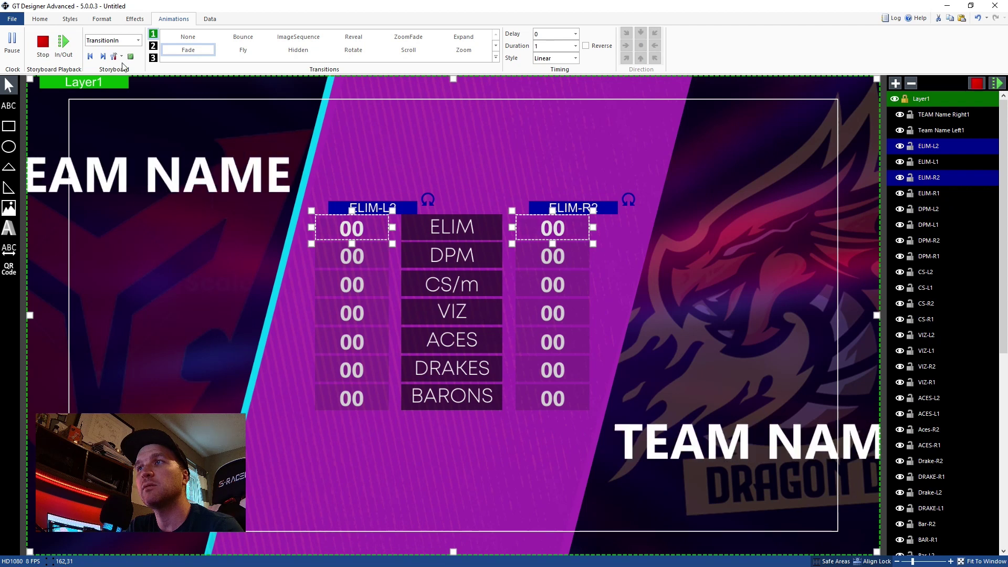
Apply a Fade transition with a 0.1 delay to DPM-L2 and DPM-R2 and preview the animation
left_click(947, 206)
left_click(948, 240, "ctrl")
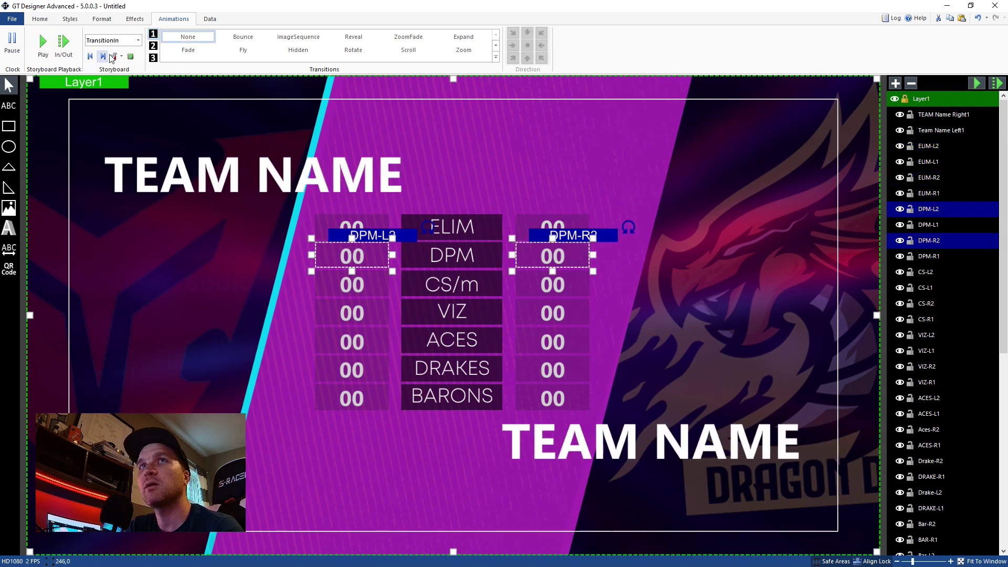
left_click(179, 50)
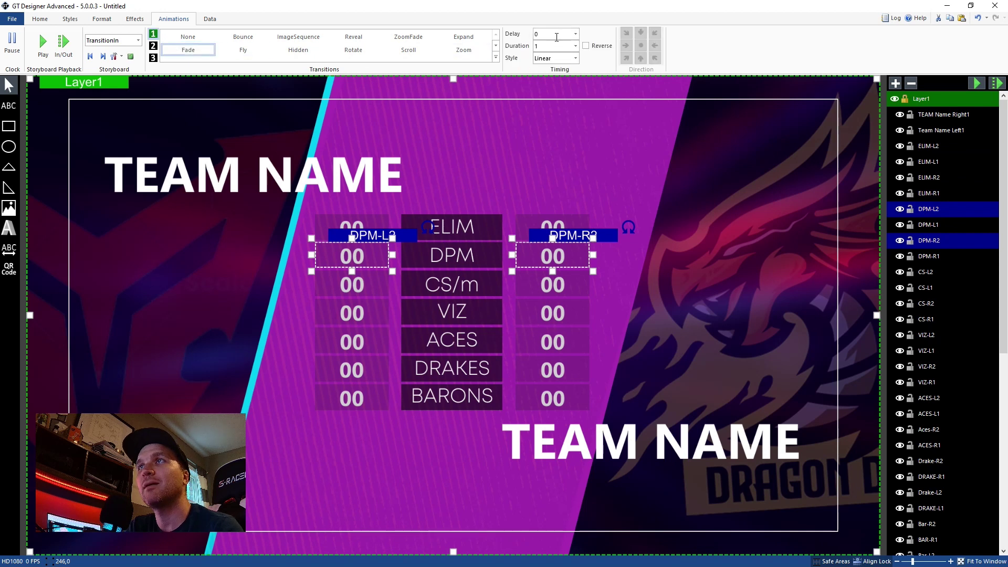
type(".1")
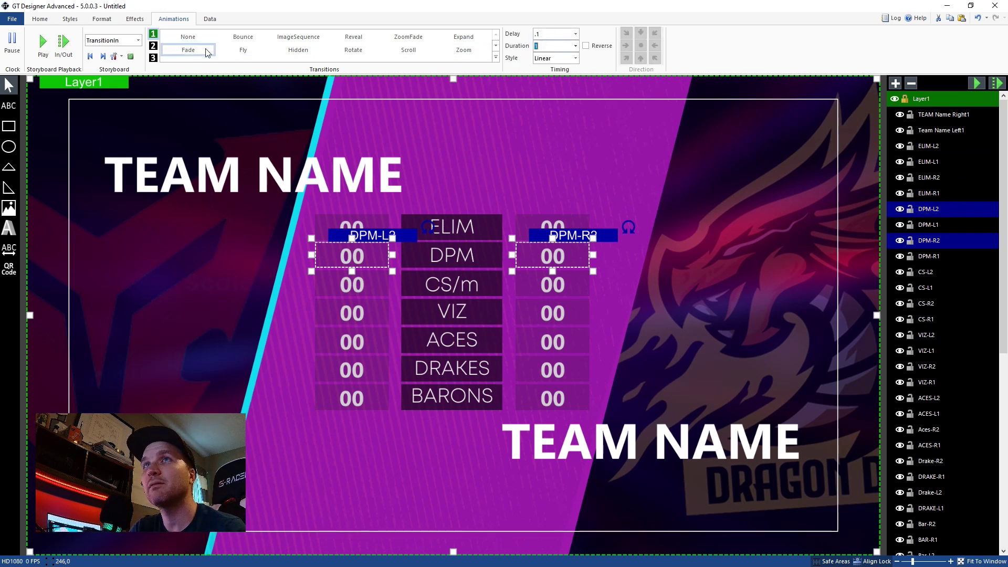
left_click(43, 42)
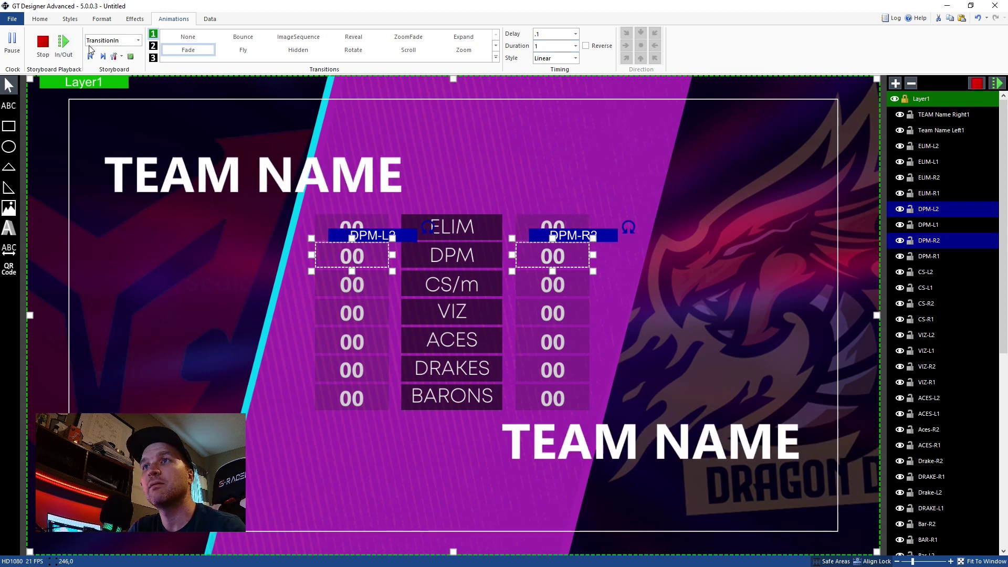
Apply a Fade transition with a 0.2 delay to CS-L2 and CS-R2 and preview the animation
left_click(947, 271)
left_click(943, 301, "ctrl")
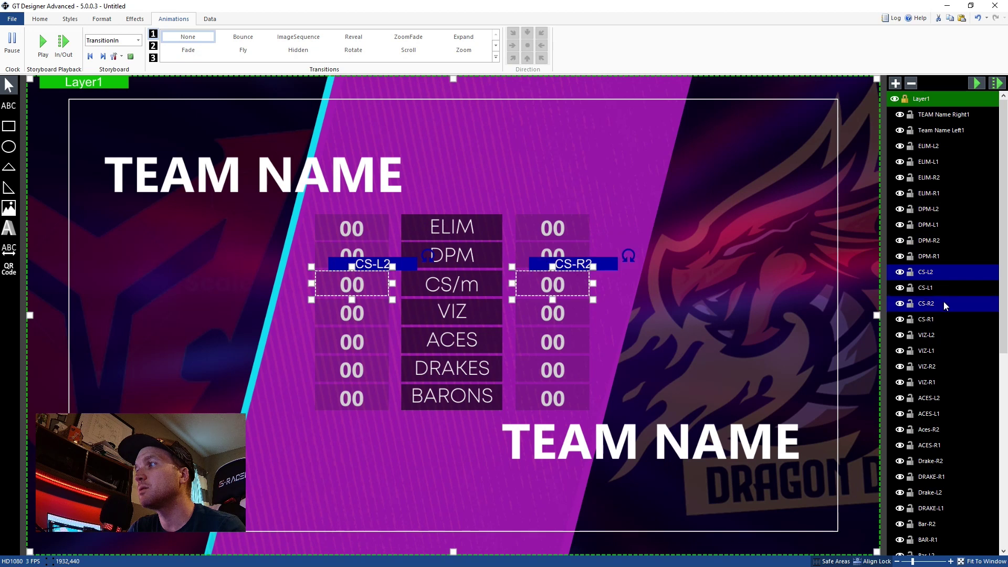
left_click(188, 49)
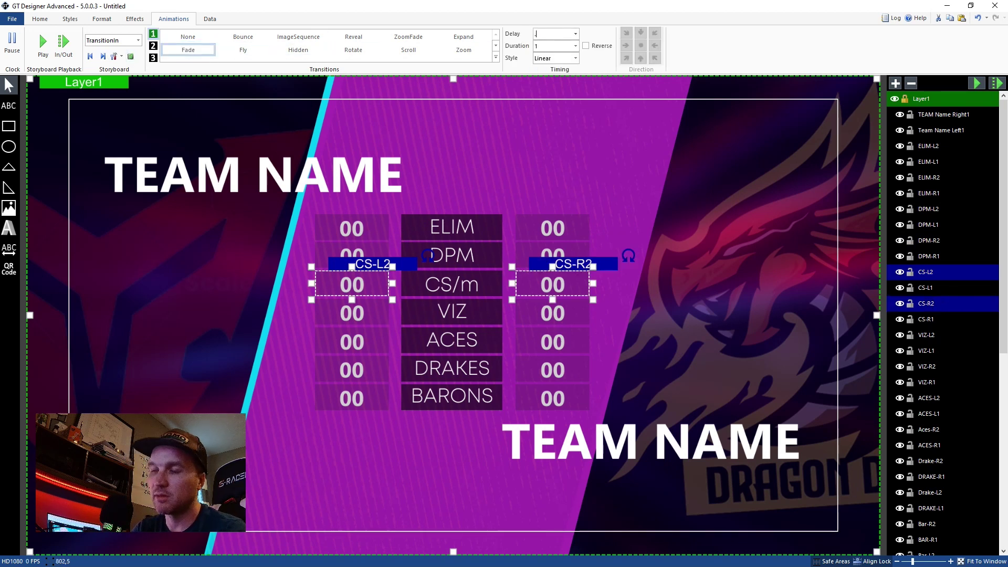
type(".2")
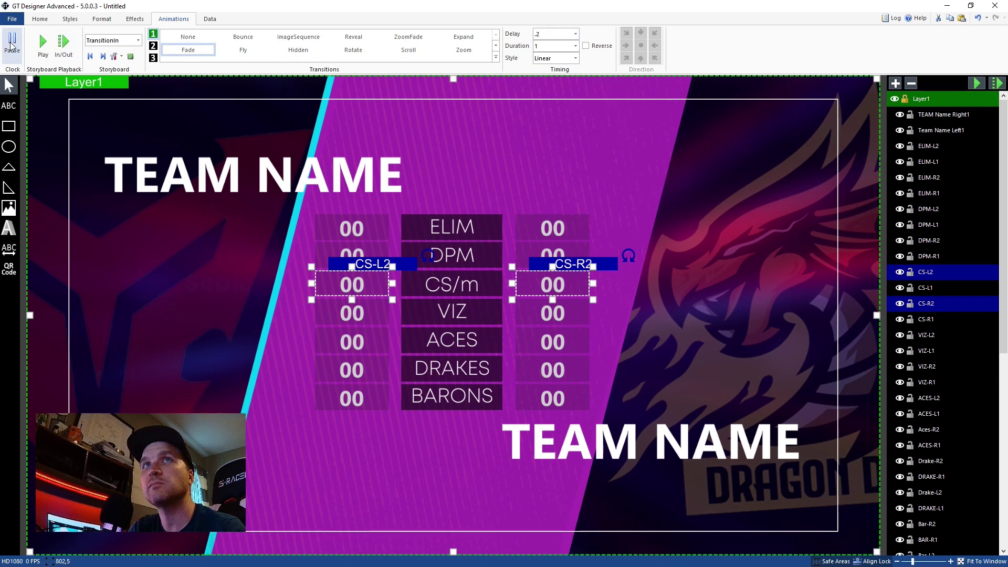
left_click(43, 42)
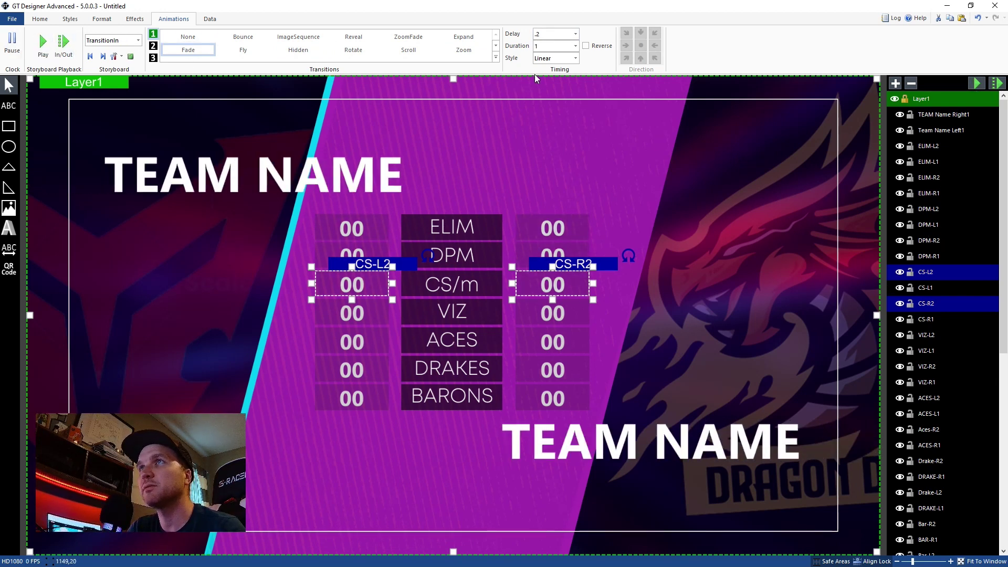
Set the Fade duration to 0.5 for the L2 and R2 elements of CS, DPM and ELIM, and preview the storyboard
type(".5")
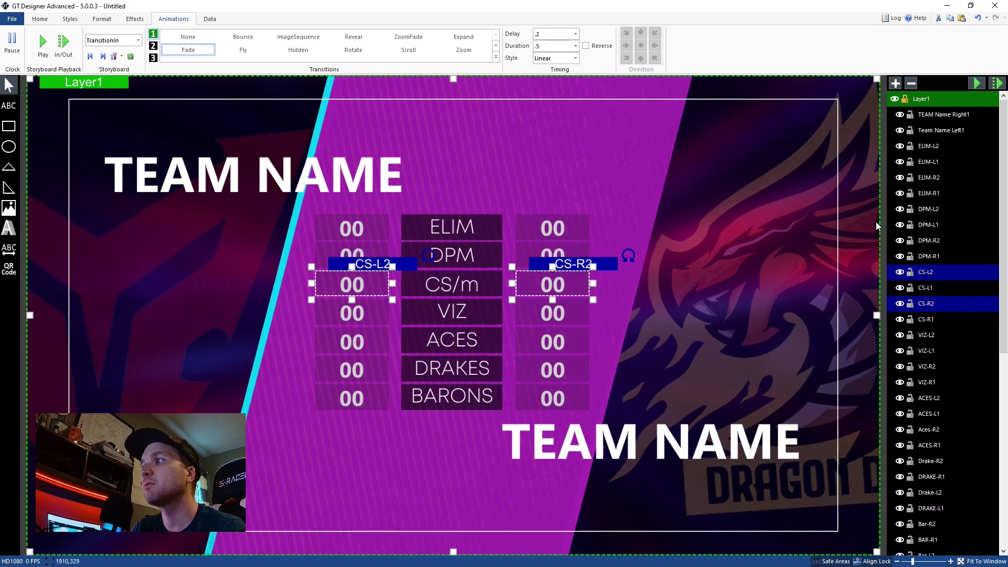
left_click(933, 241)
left_click(929, 209, "ctrl")
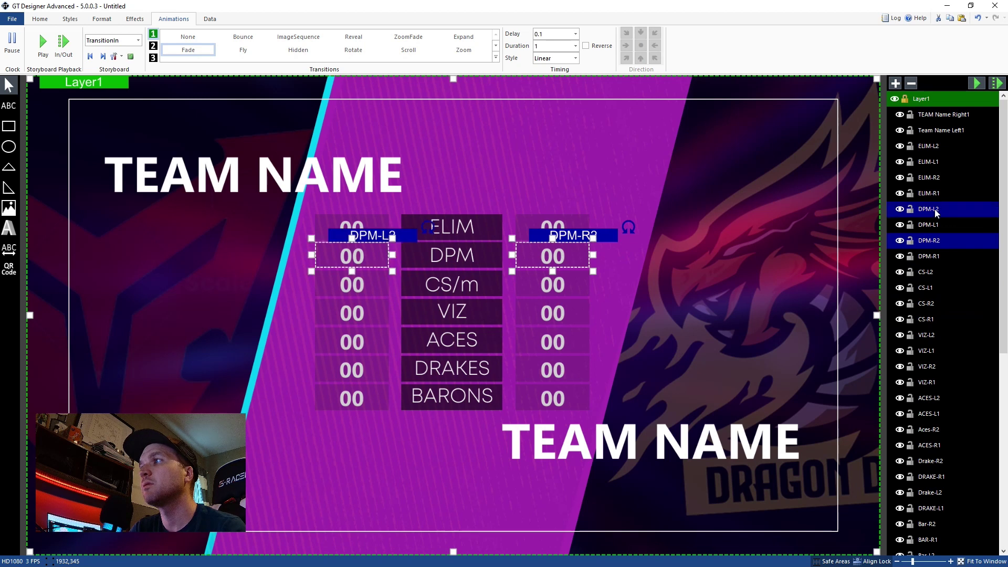
double_click(544, 46)
type(".5")
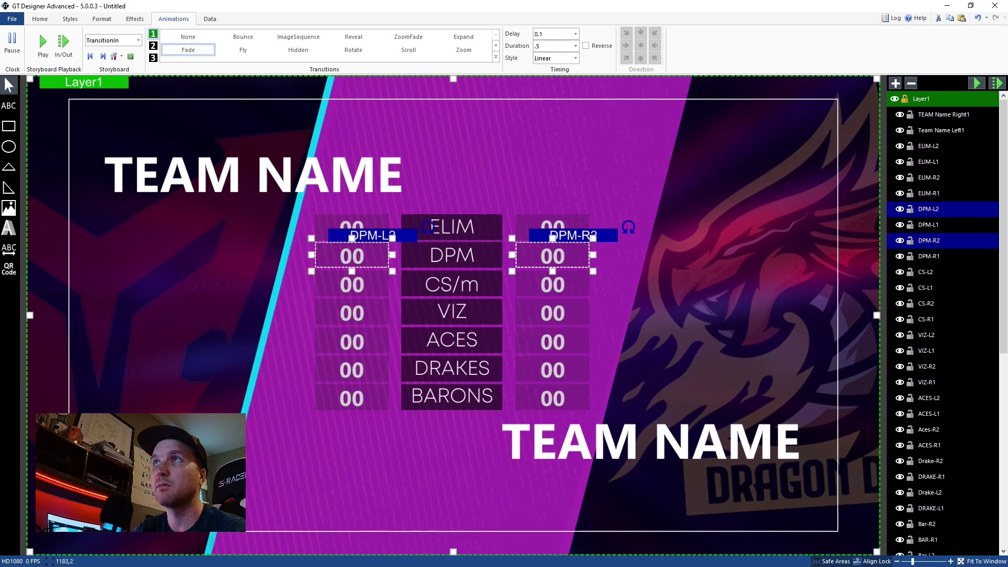
left_click(932, 178)
left_click(932, 146, "ctrl")
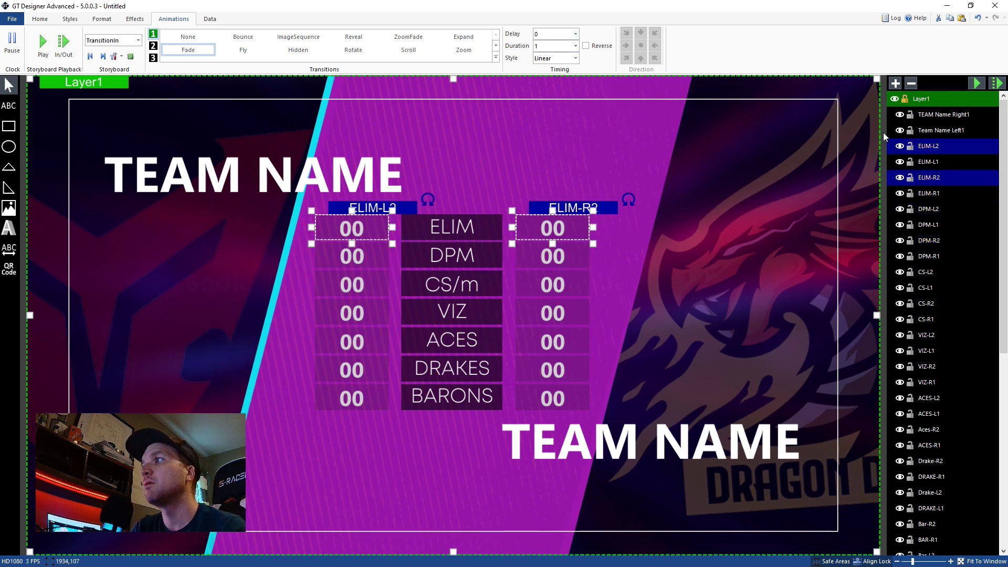
type(".5")
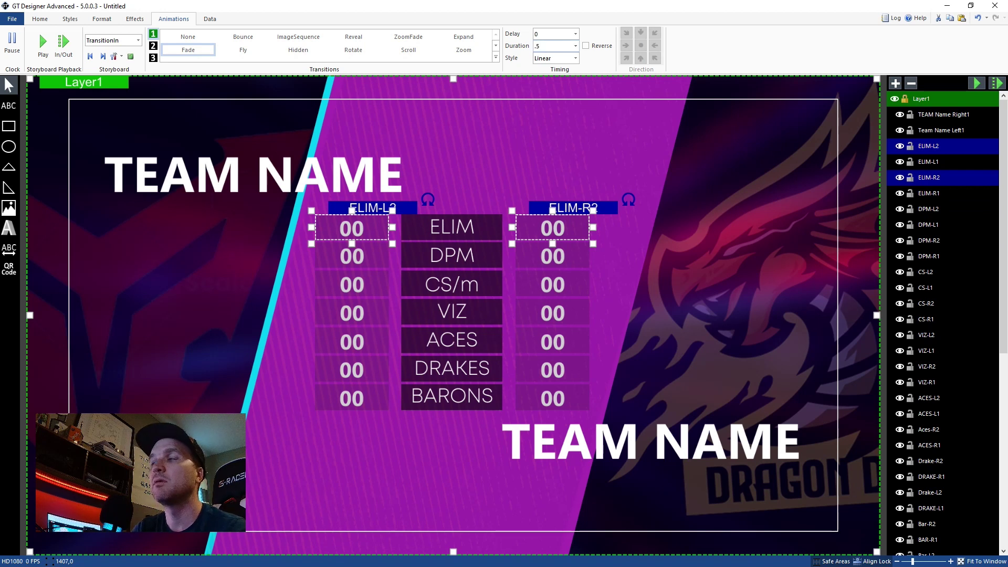
left_click(934, 257)
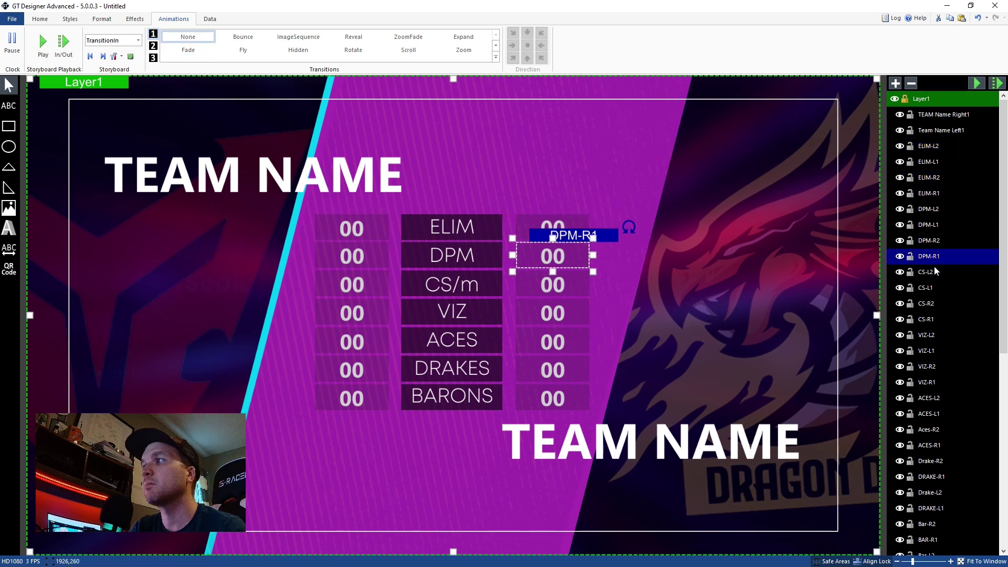
left_click(934, 274)
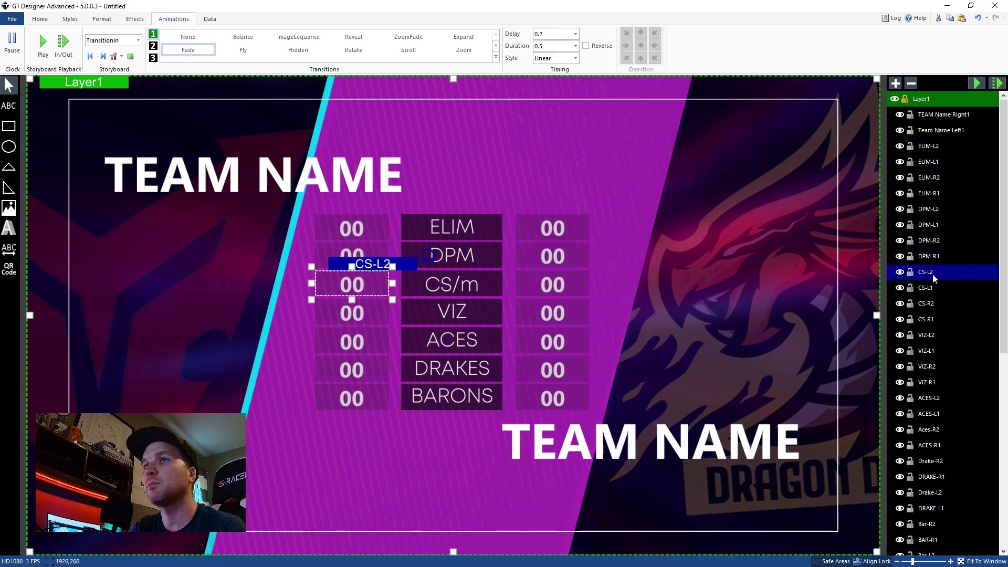
left_click(43, 45)
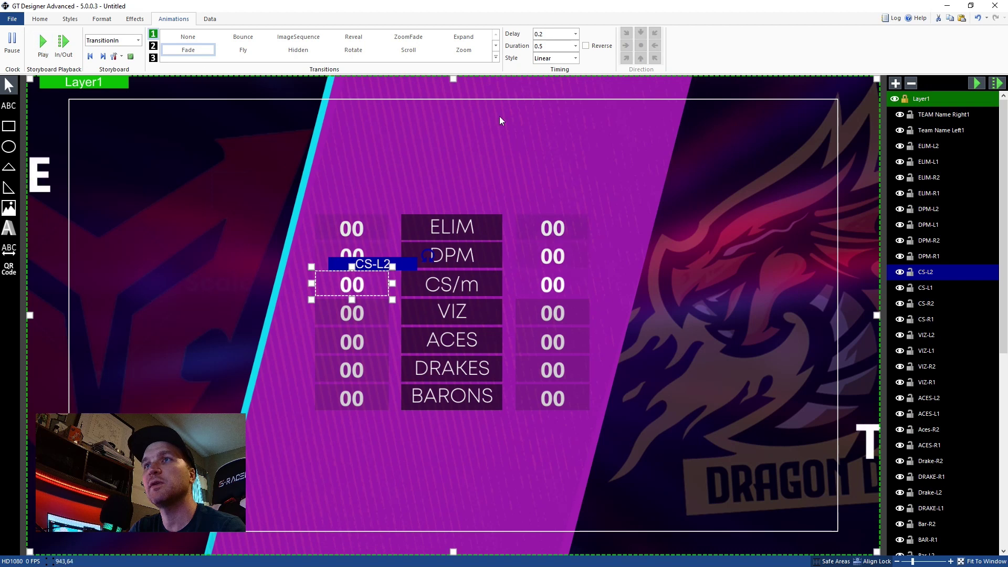
left_click(43, 48)
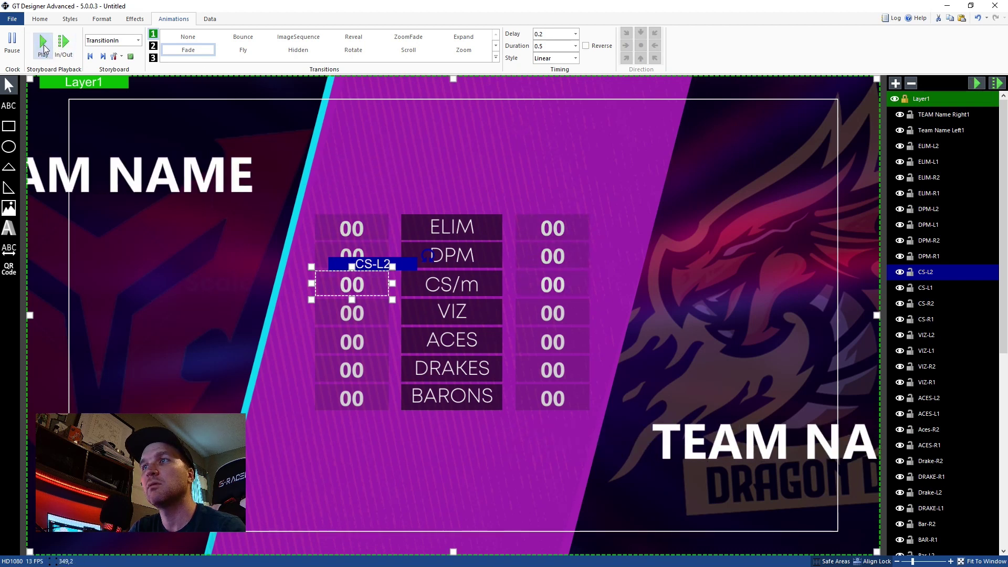
Apply a Fade transition with a 0.3 delay and 0.5 duration to VIZ-L2 and VIZ-R2, and preview the animation
left_click(944, 300)
left_click(935, 335)
left_click(936, 367, "ctrl")
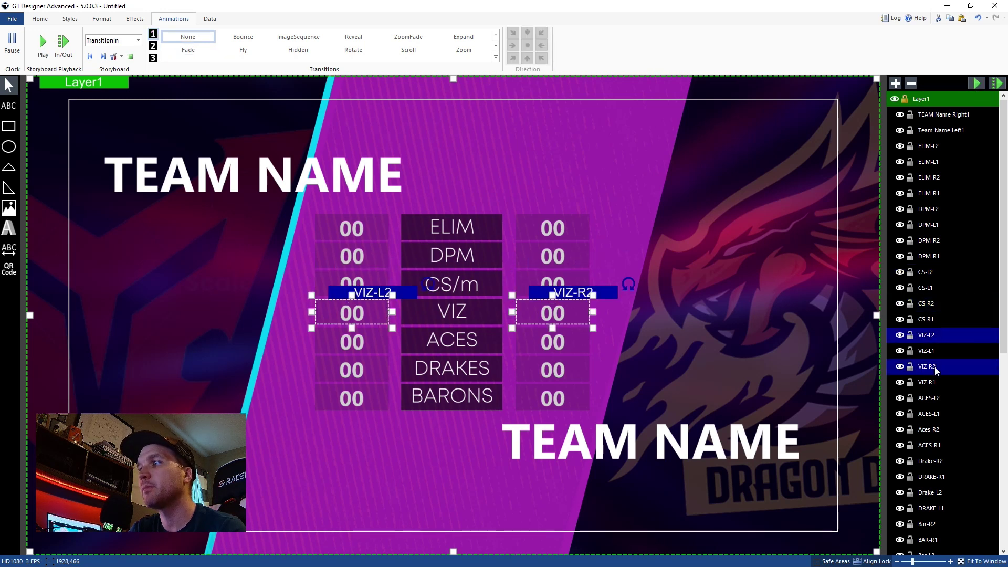
left_click(188, 50)
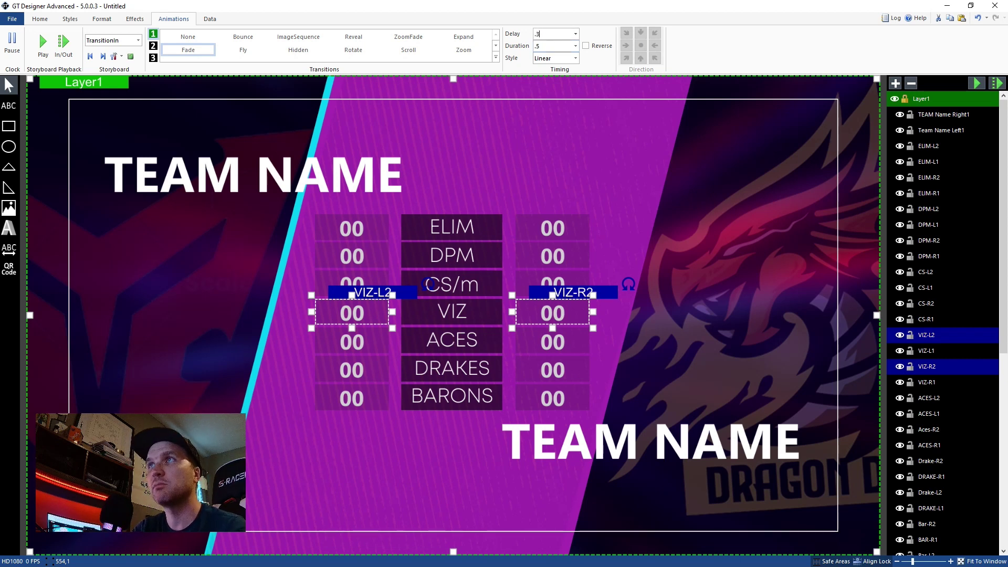
left_click(63, 42)
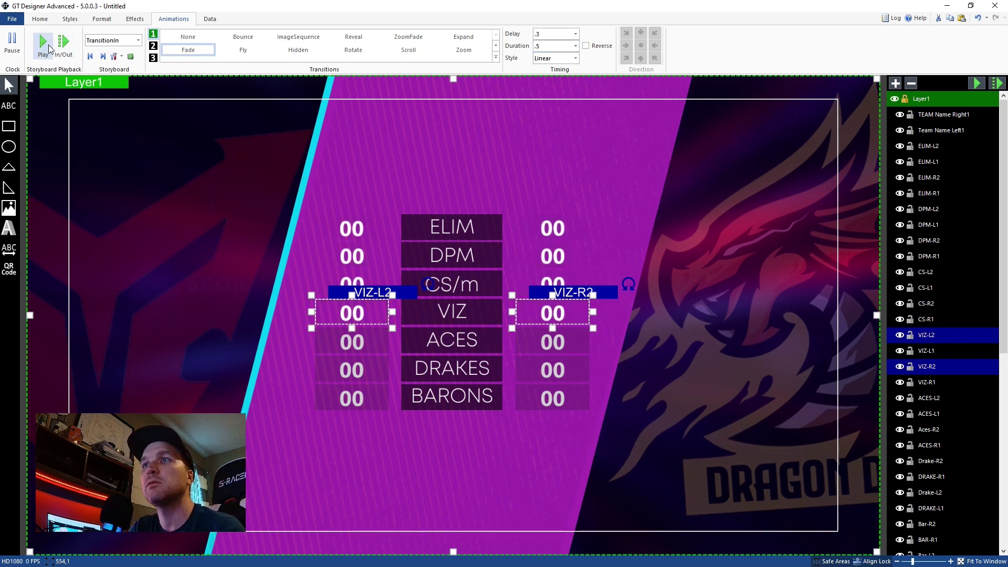
Apply a Fade transition with a 0.4 delay and 0.5 duration to ACES-L2 and Aces-R2, and preview the animation
left_click(929, 398)
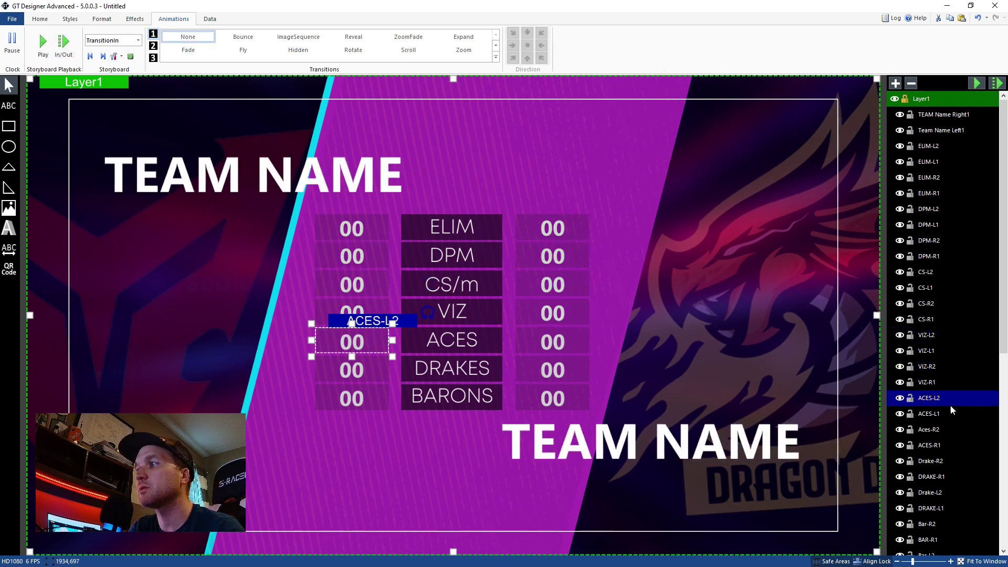
left_click(929, 430, "ctrl")
left_click(195, 53)
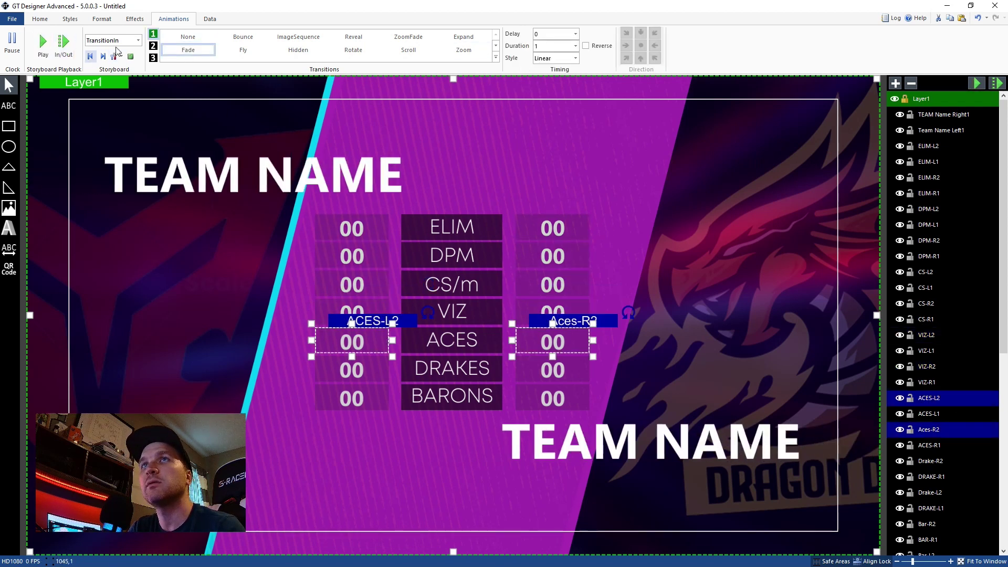
left_click(549, 32)
type(".4")
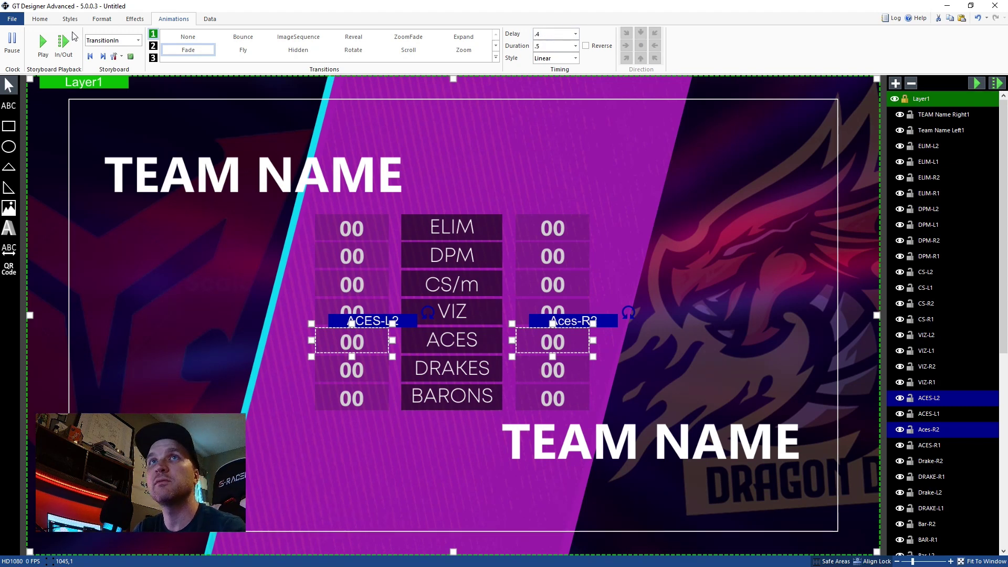
left_click(43, 41)
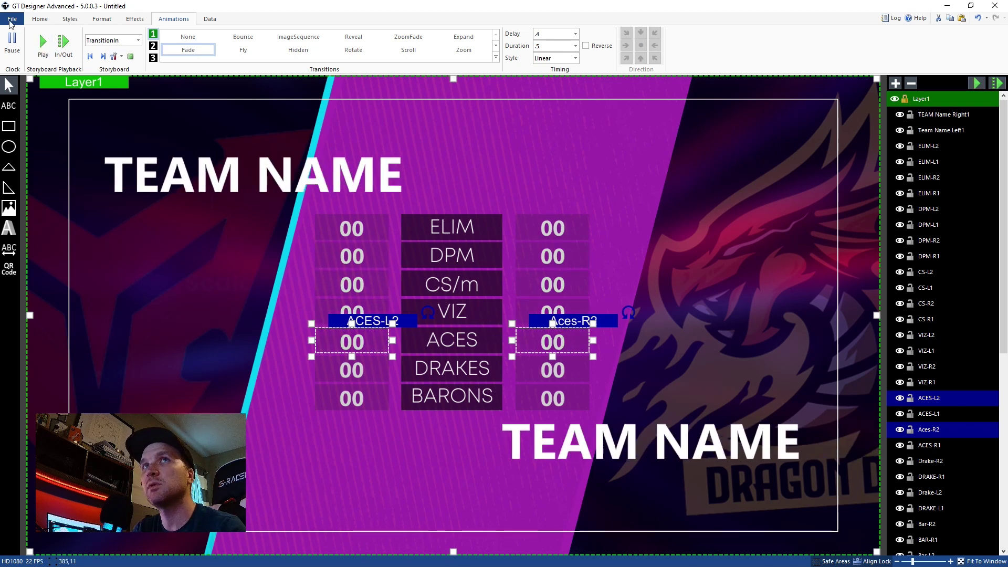
left_click(46, 50)
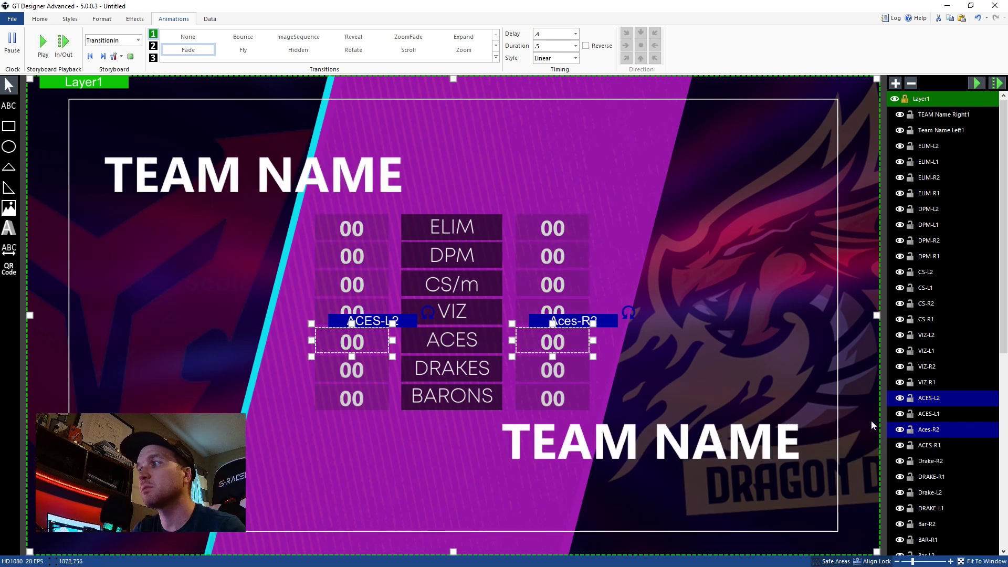
Apply a Fade transition with a 0.5 delay and 0.5 duration to Drake-L2 and Drake-R2, and preview the animation
left_click(931, 461)
left_click(932, 494, "ctrl")
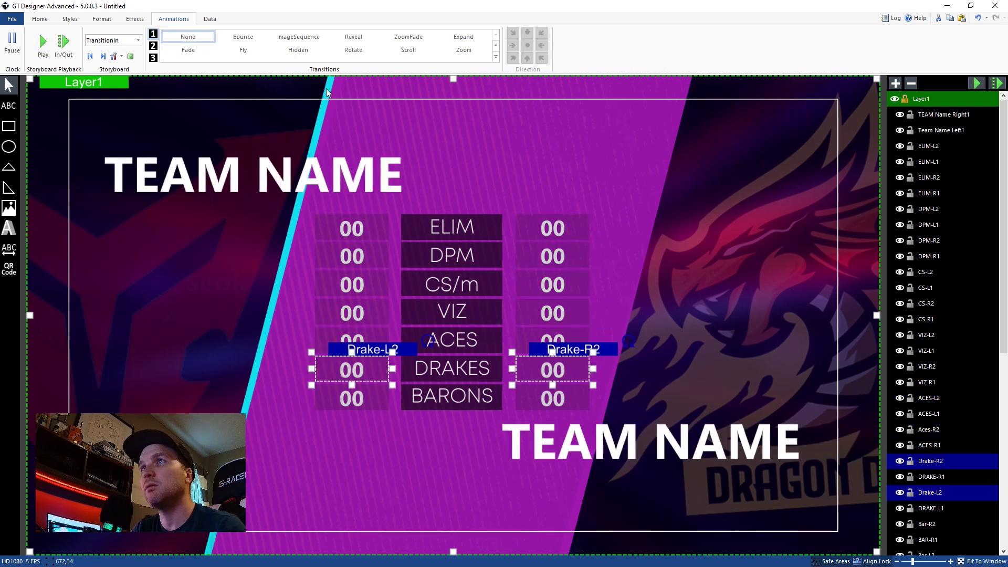
left_click(63, 45)
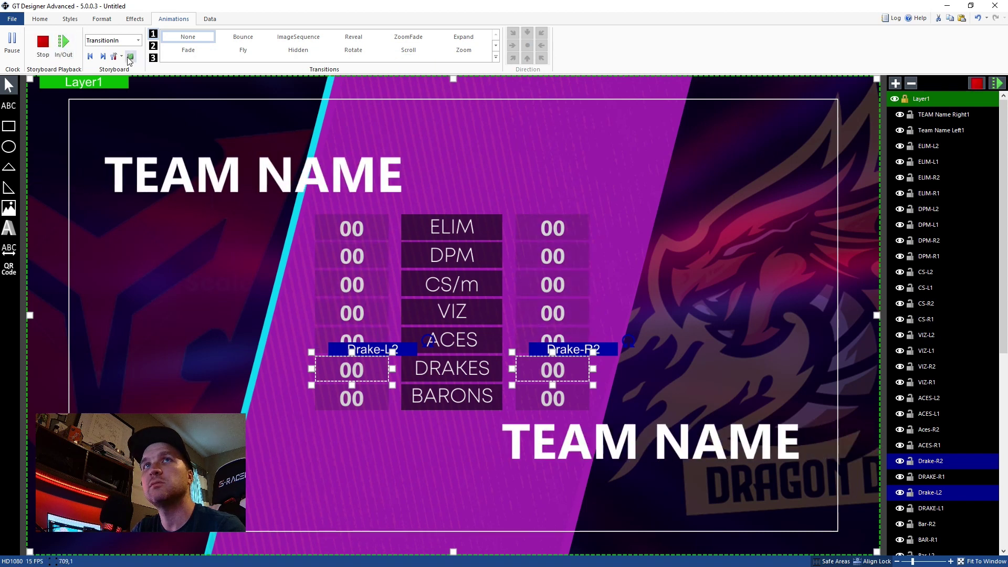
left_click(188, 49)
left_click(543, 35)
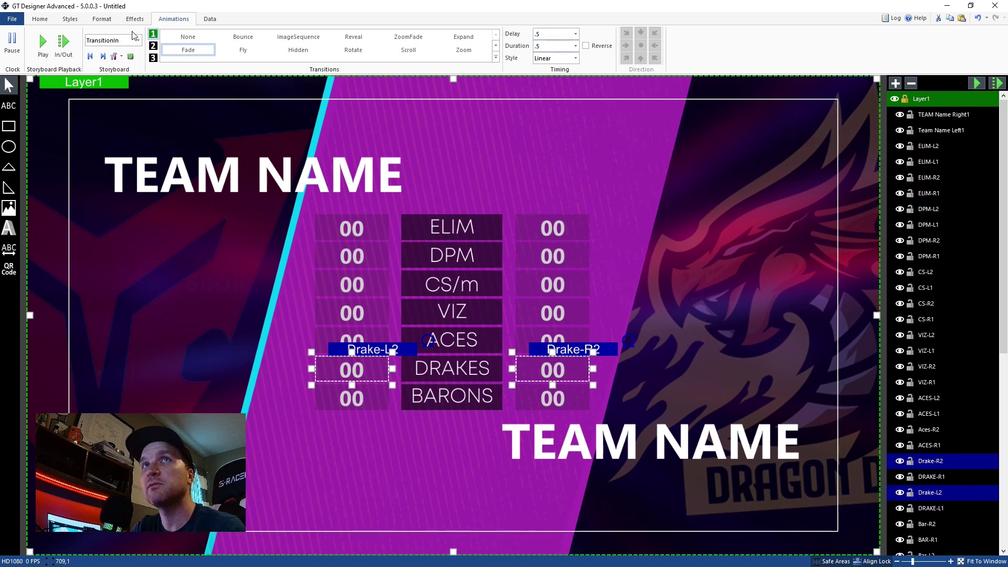
left_click(44, 41)
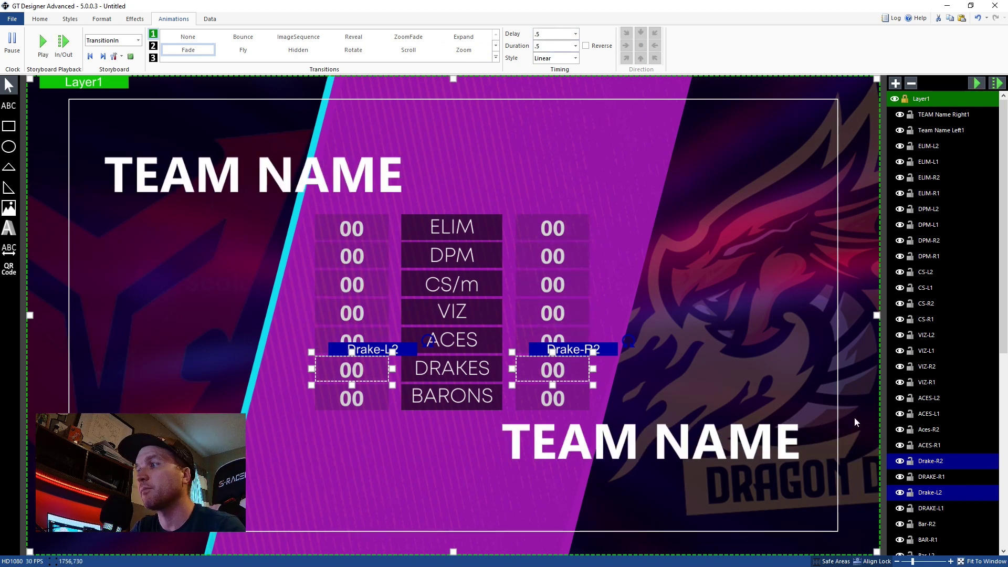
Apply a Fade transition with a 0.6 delay and 0.5 duration to Bar-L2 and Bar-R2, and preview the animation
scroll(943, 439, "down", 3)
left_click(942, 398)
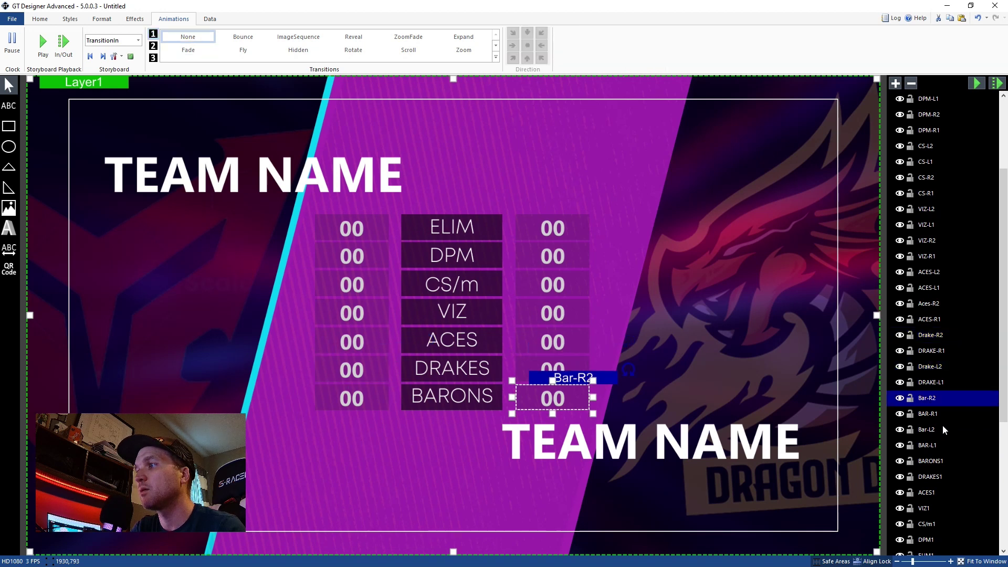
left_click(943, 430, "ctrl")
left_click(188, 50)
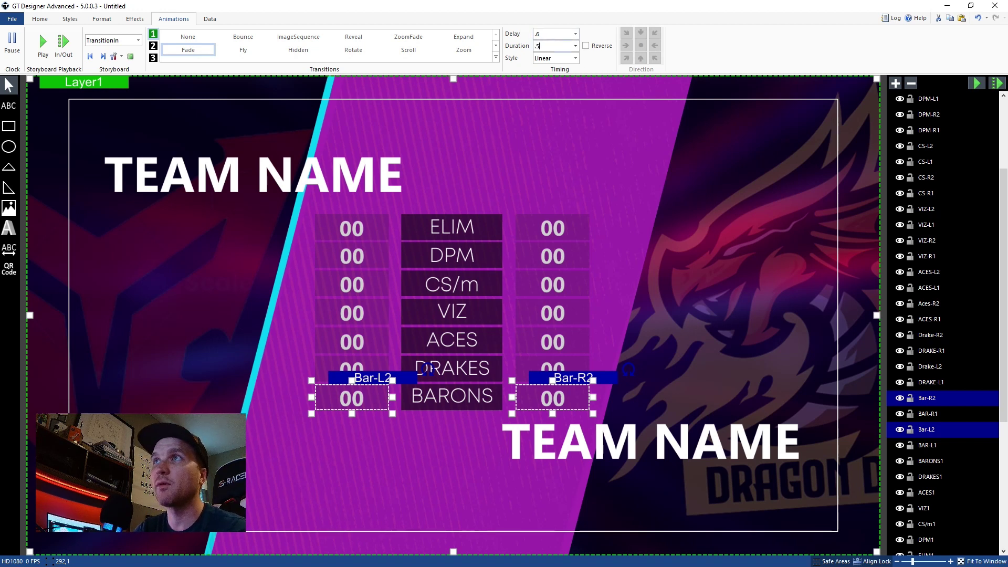
left_click(44, 42)
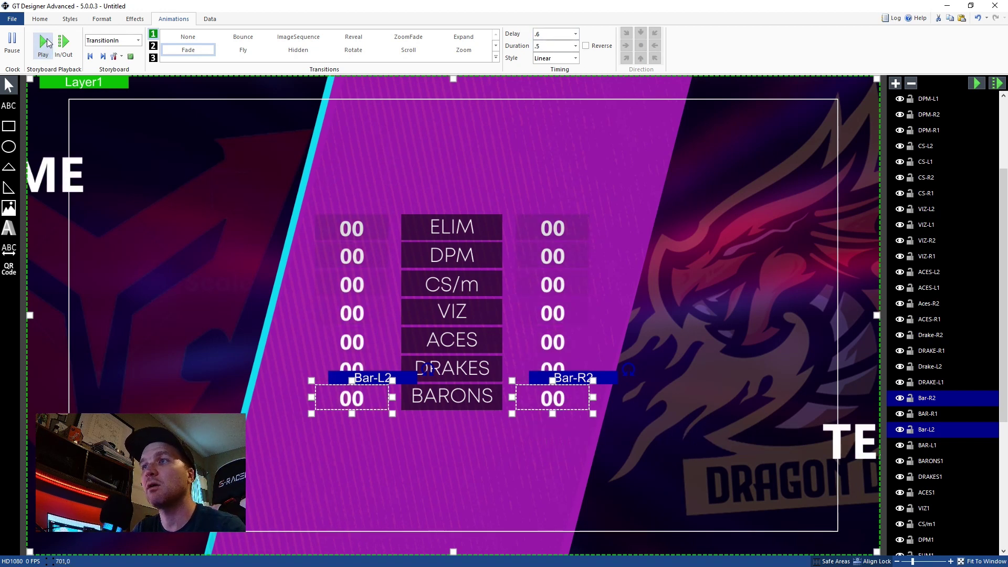
left_click(45, 42)
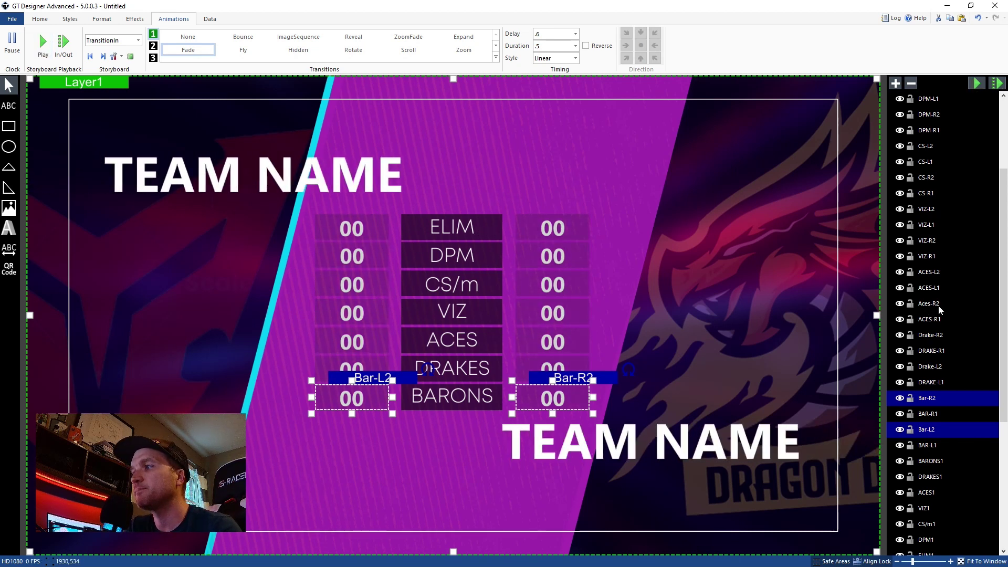
Toggle the visibility of BARONS1, the rectangle layers and STAT Bar1 off and on to identify which layer is the box behind BARONS
scroll(940, 308, "down", 3)
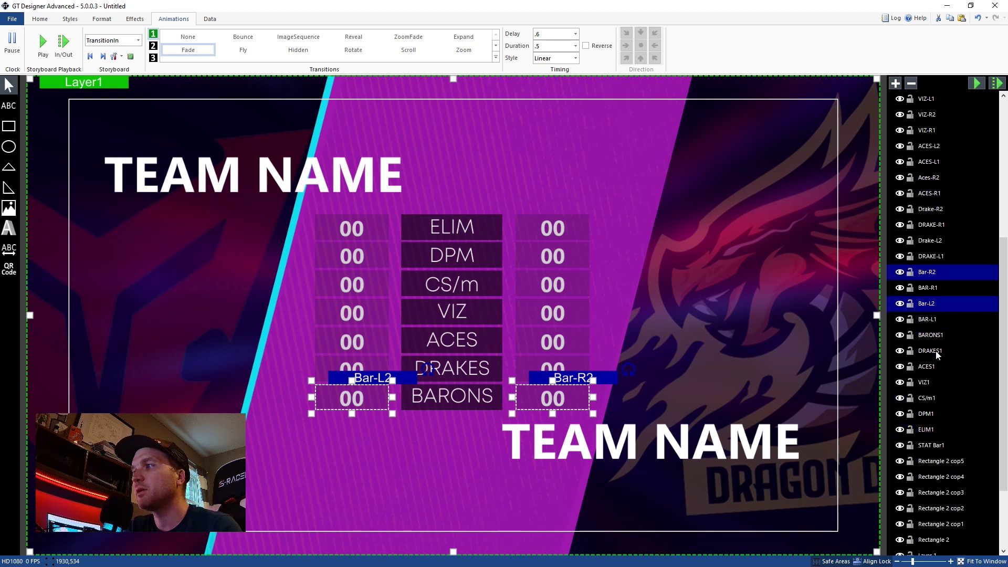
left_click(931, 336)
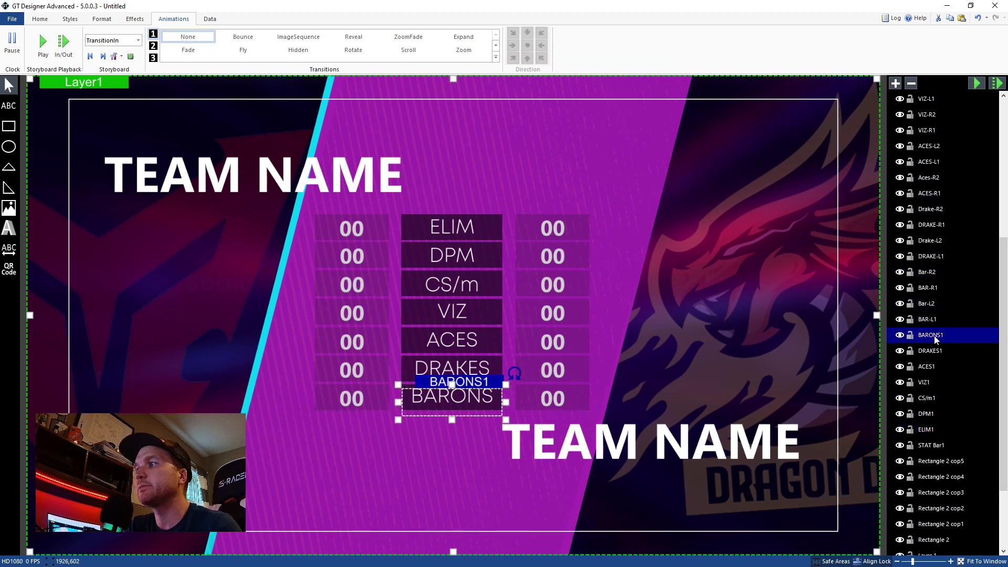
left_click(928, 319)
left_click(930, 335)
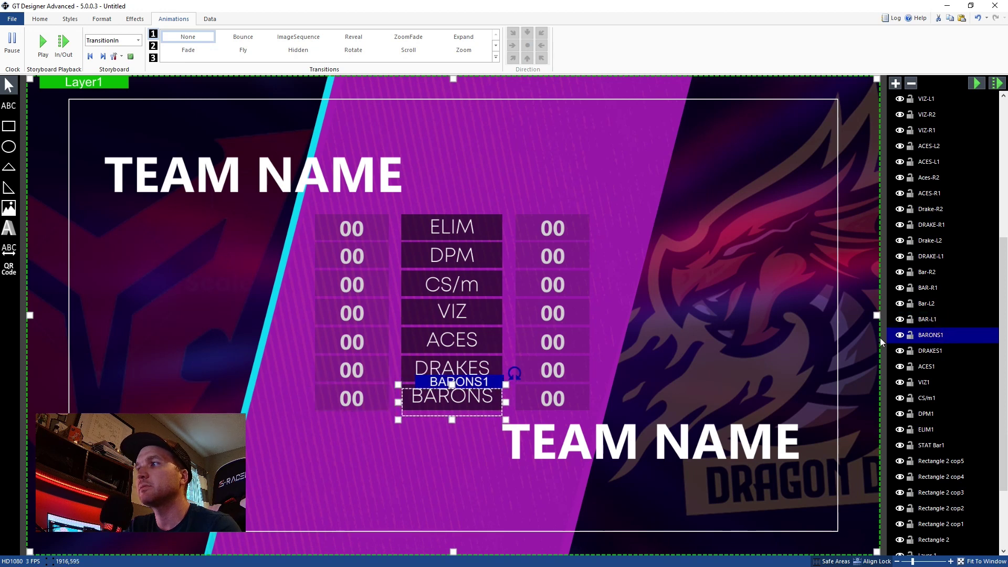
left_click(900, 335)
left_click(900, 336)
scroll(952, 422, "down", 3)
left_click(898, 359)
left_click(898, 359)
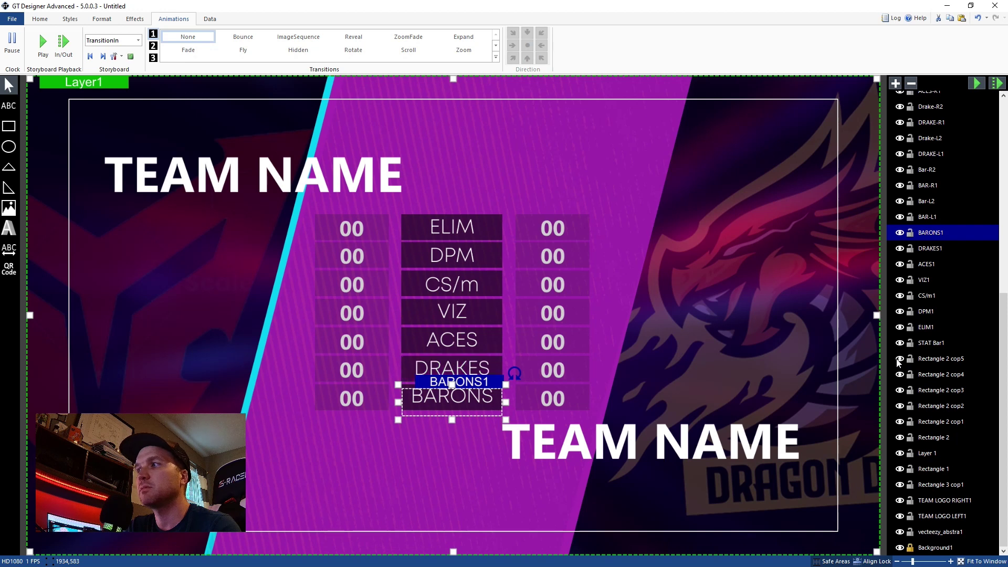
left_click(899, 376)
left_click(900, 376)
left_click(899, 392)
left_click(899, 391)
left_click(901, 410)
left_click(900, 407)
left_click(900, 407)
left_click(901, 422)
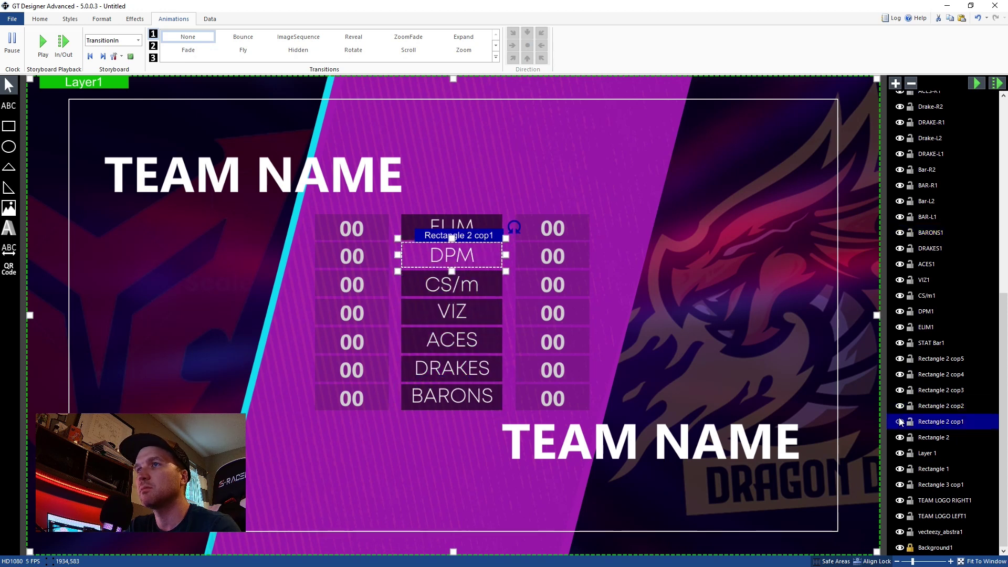
left_click(900, 422)
left_click(900, 437)
left_click(900, 439)
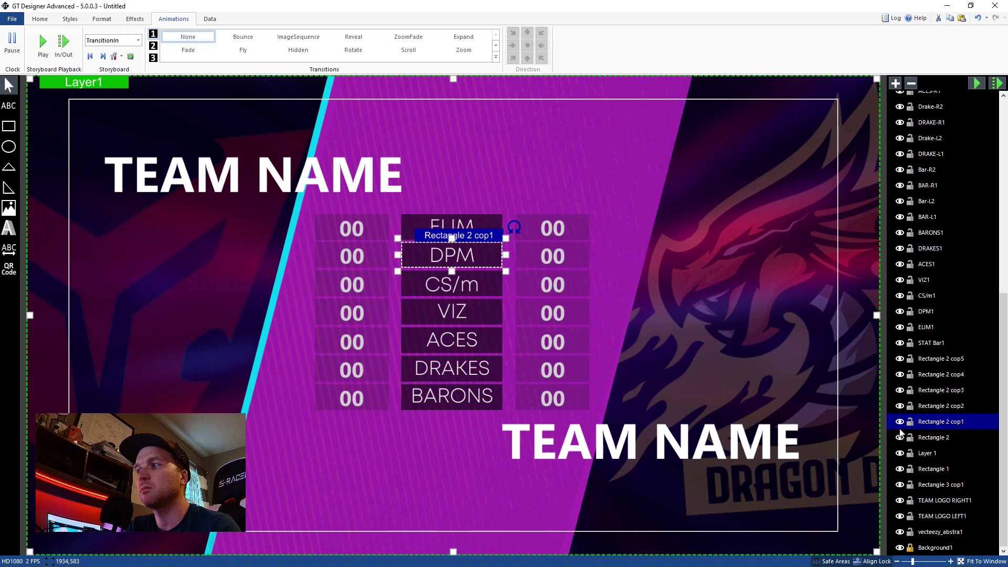
left_click(899, 361)
left_click(899, 360)
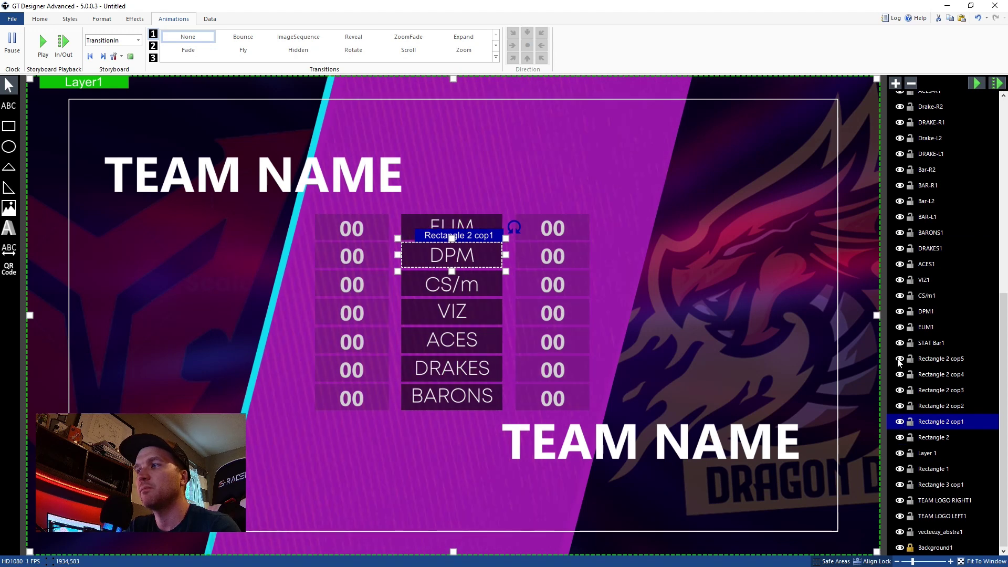
left_click(900, 469)
left_click(899, 469)
left_click(899, 485)
left_click(899, 484)
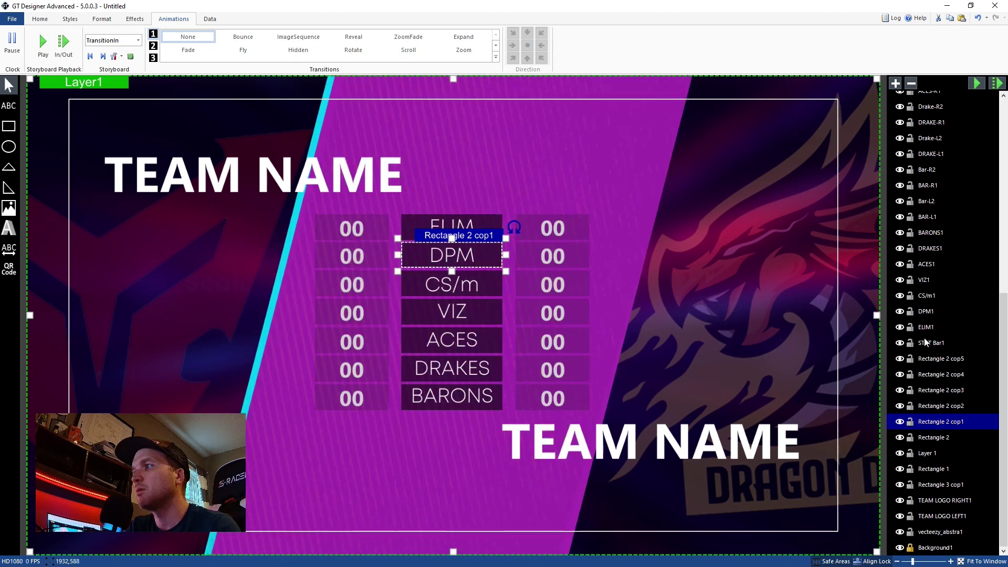
left_click(899, 343)
left_click(899, 343)
left_click(899, 343)
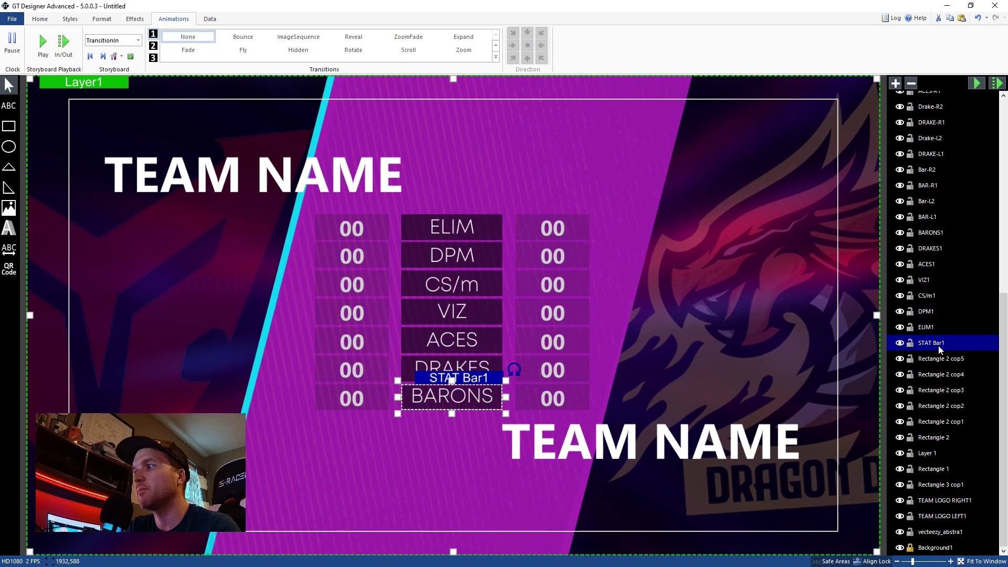
Rename the STAT Bar1 layer to "Baron box"
double_click(932, 342)
left_click(947, 340)
key("BackSpace")
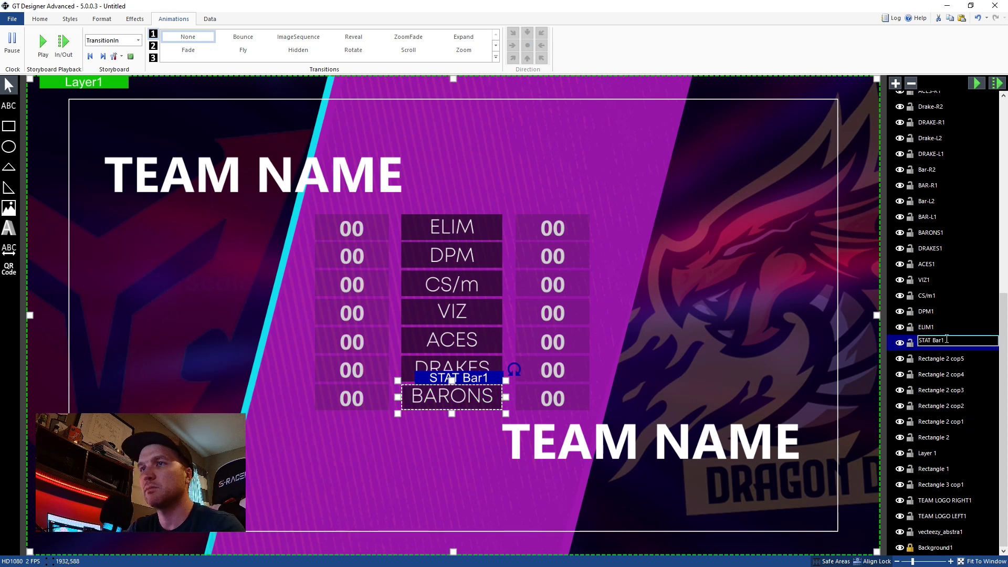
key("BackSpace")
key("BackSpace")
key("BackSpace")
key("BackSpace")
key("BackSpace")
key("BackSpace")
key("BackSpace")
key("BackSpace")
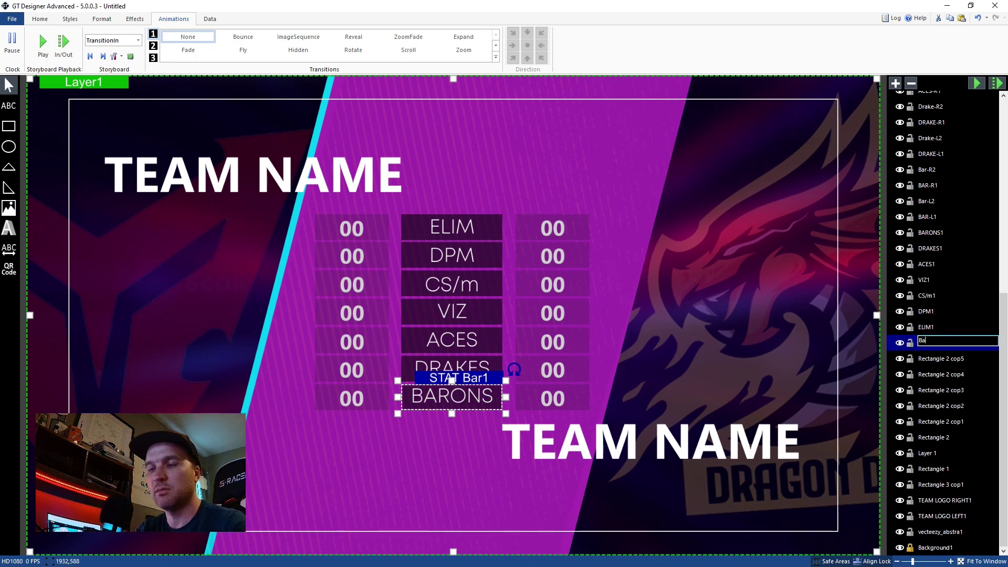
type("Baron box")
key("Return")
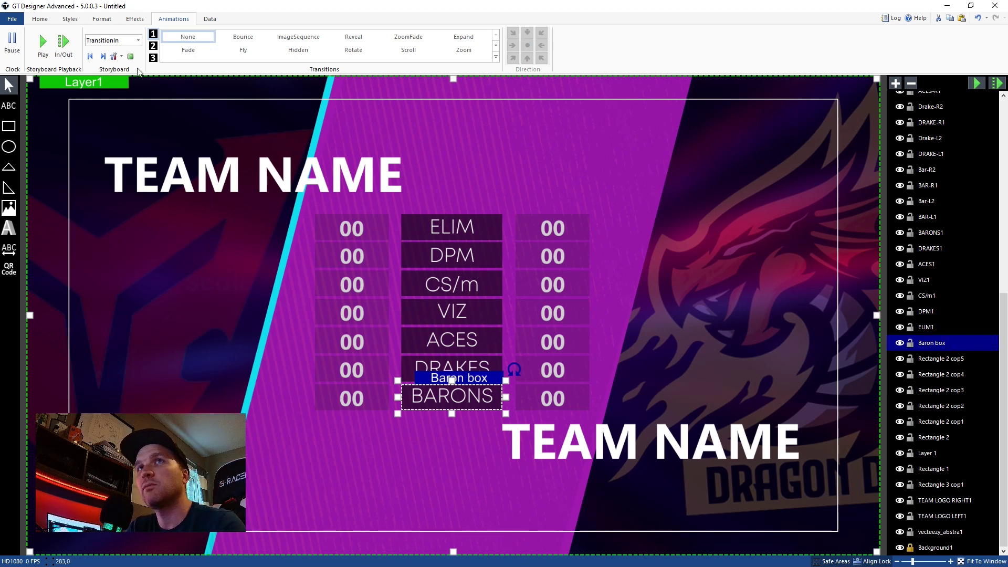
Preview the storyboard and apply a Fade transition with a 0.6 delay and 0.5 duration to Baron box
left_click(44, 42)
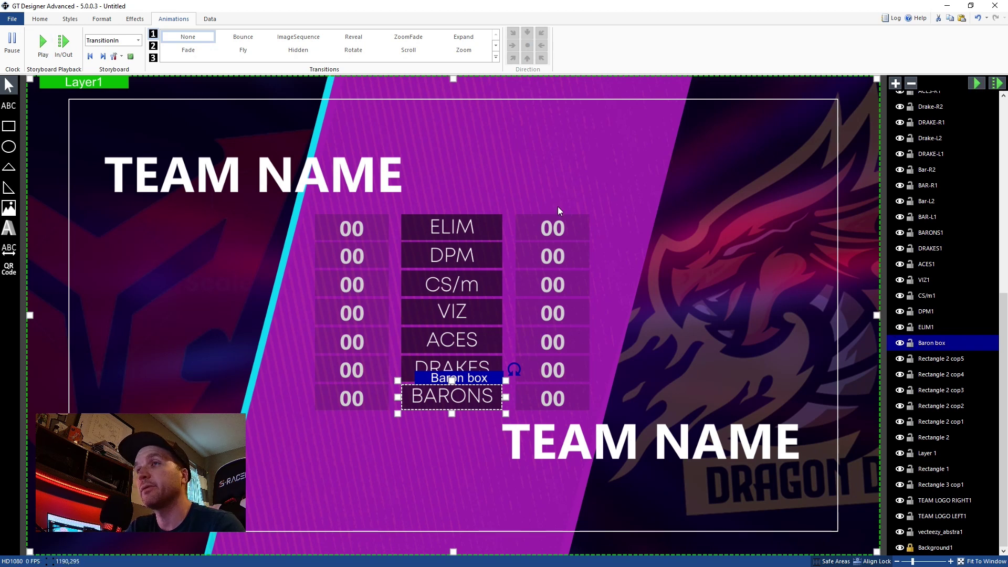
left_click(192, 50)
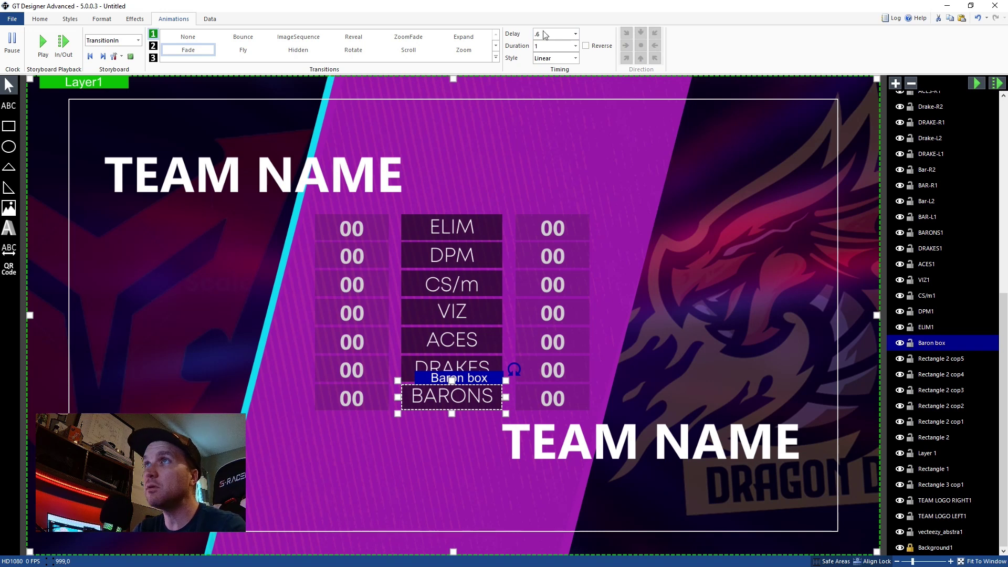
double_click(540, 46)
type(".5")
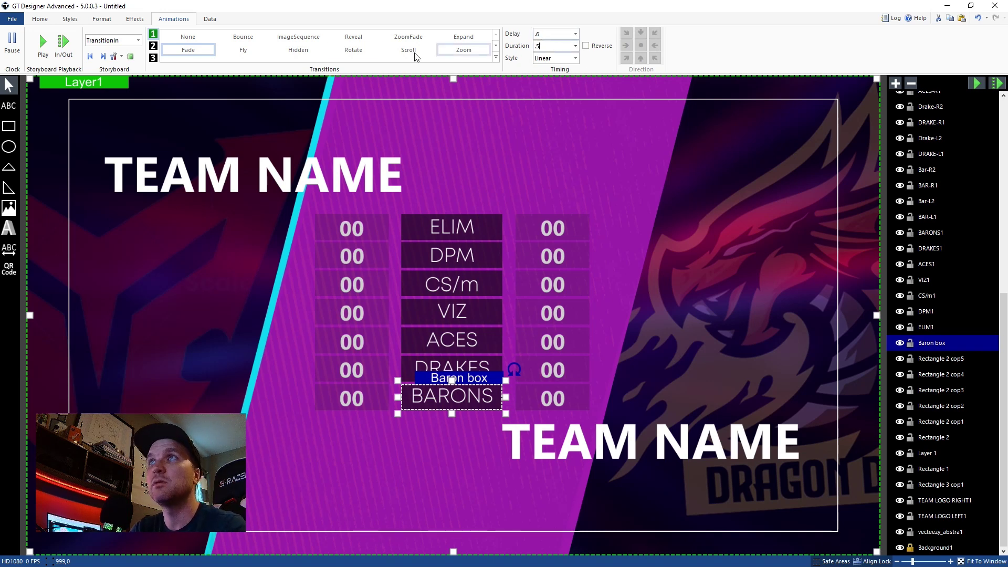
Change the Baron box transition to Reveal with an upward direction and preview the animation
left_click(348, 36)
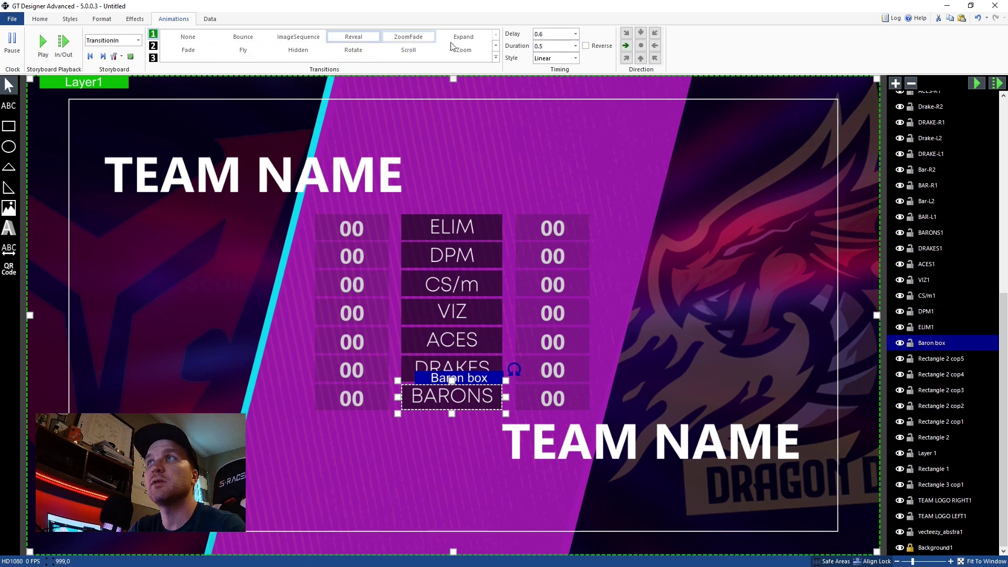
left_click(640, 58)
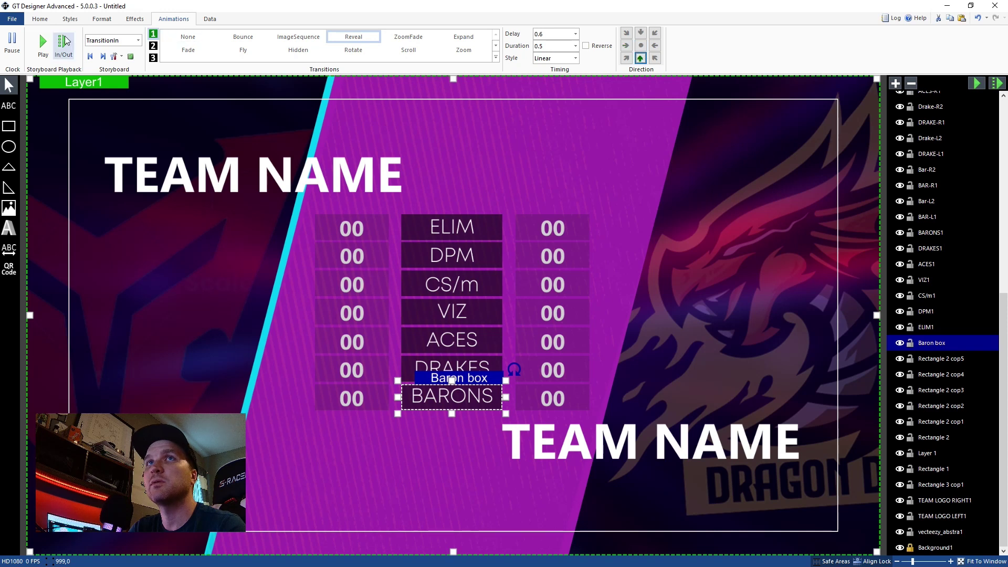
left_click(46, 44)
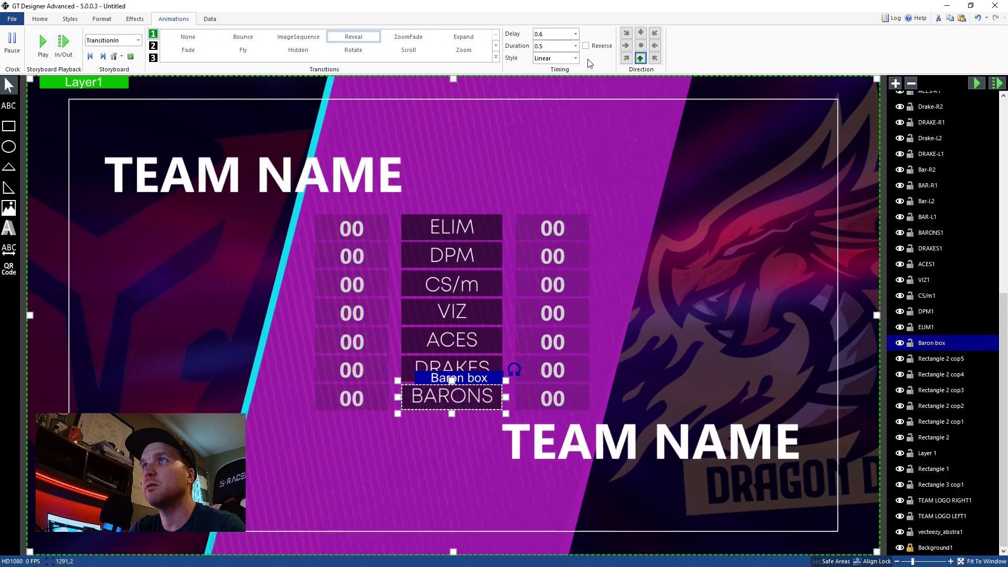
Set the Baron box transition's duration to .25, preview the storyboard, and view the easing styles while keeping Linear
double_click(550, 47)
type(".2")
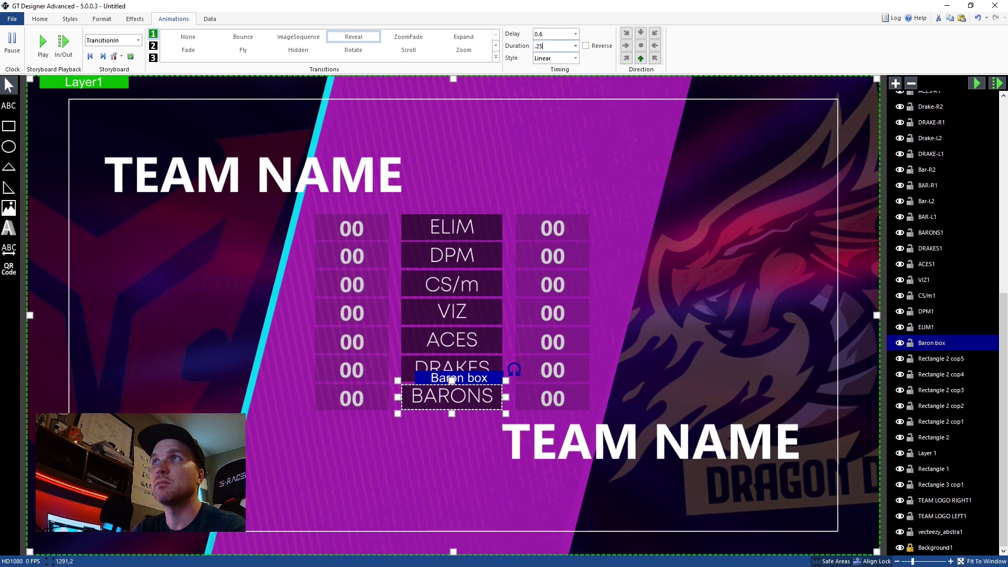
left_click(41, 43)
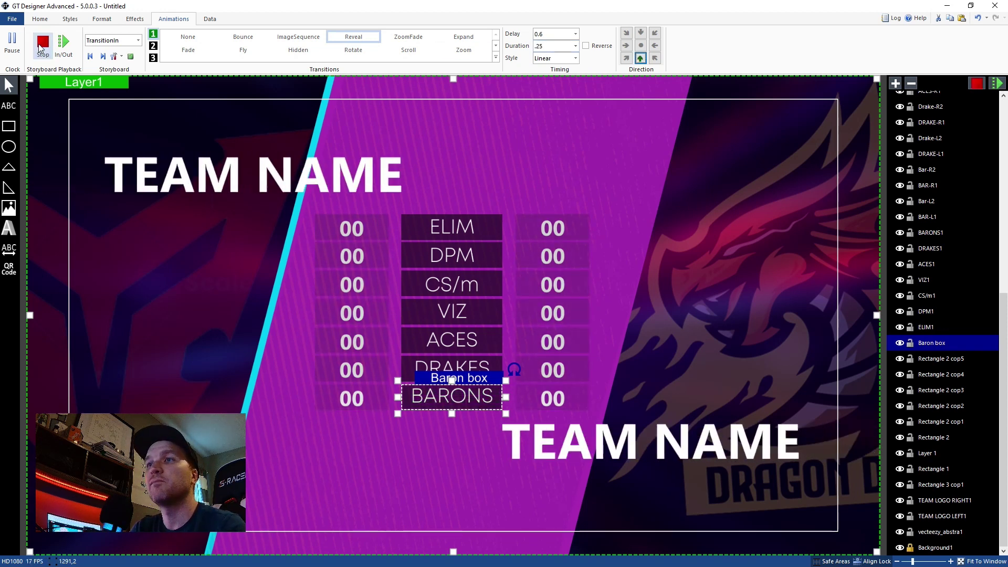
left_click(41, 43)
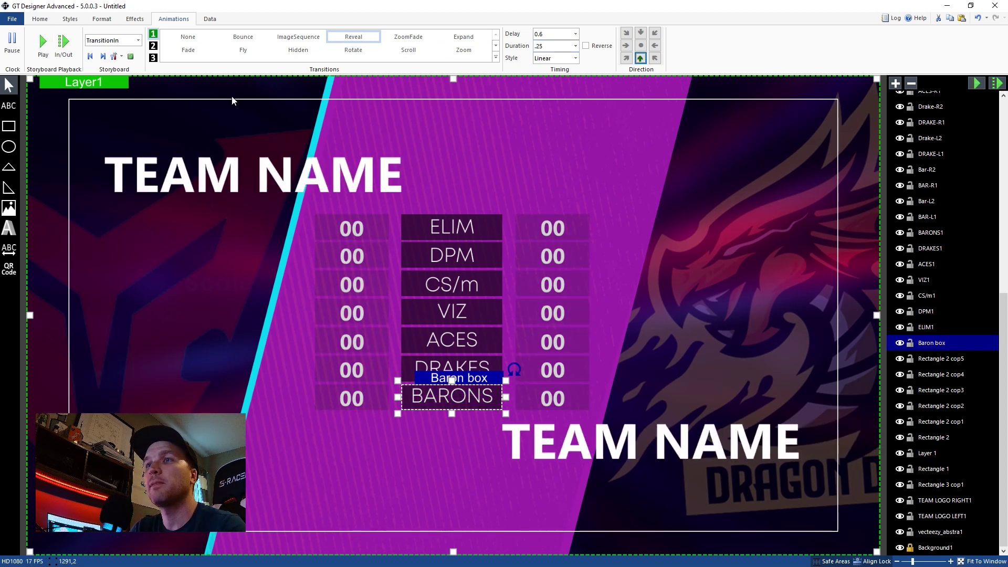
left_click(576, 58)
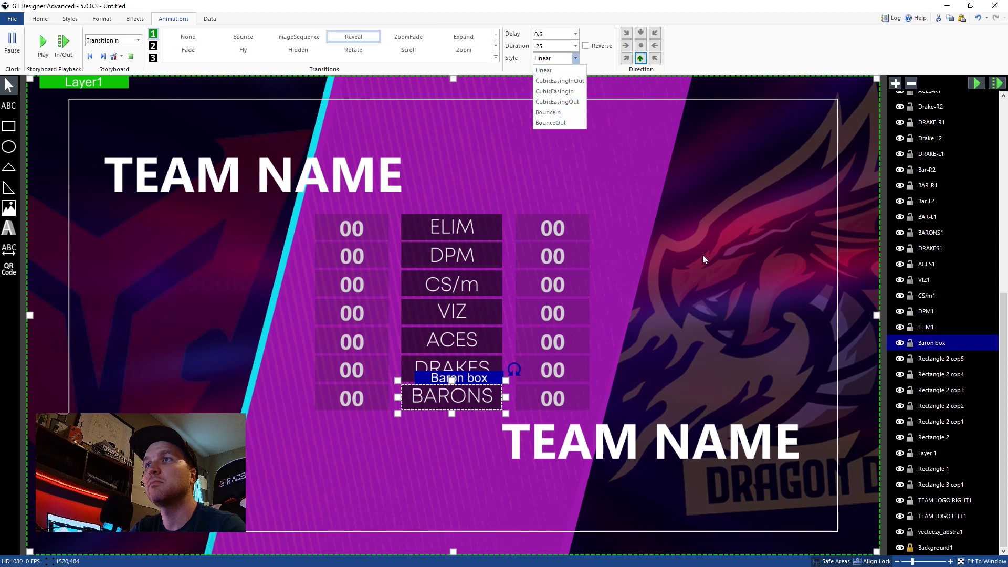
left_click(760, 363)
Apply an upward Reveal with a .6 delay and .25 duration to Rectangle 2 cop5 behind DRAKES and preview it
left_click(950, 360)
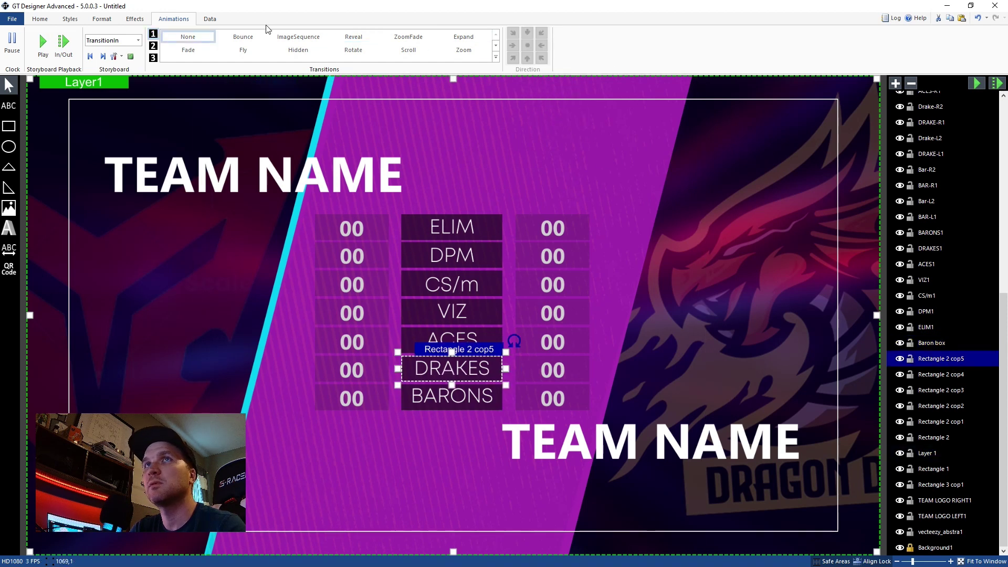
left_click(354, 36)
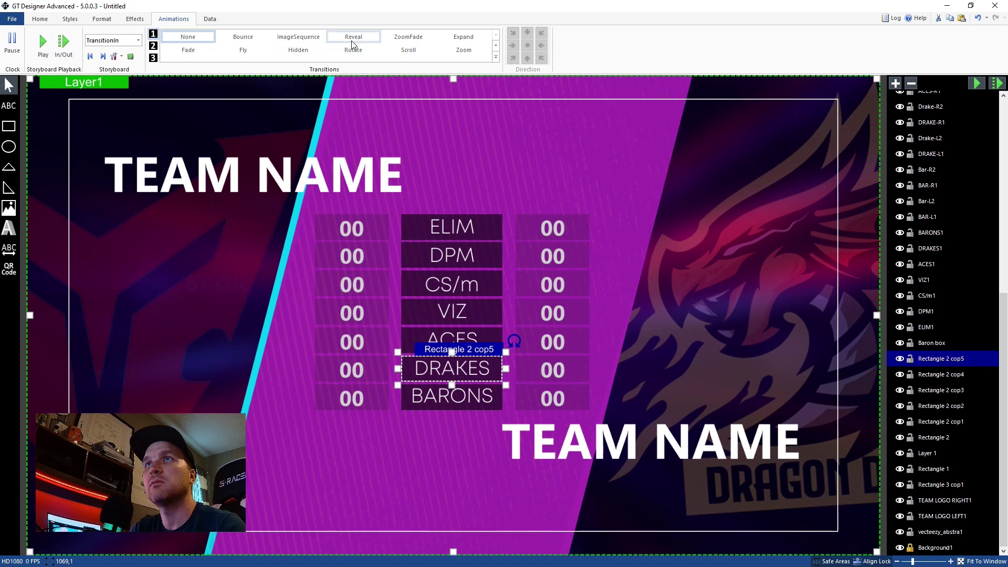
left_click(640, 58)
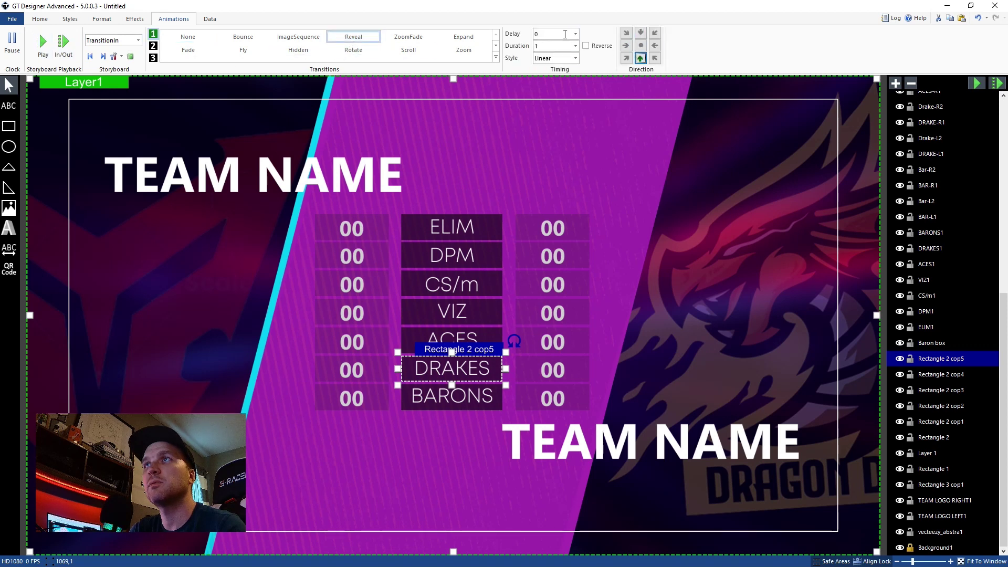
type(".6")
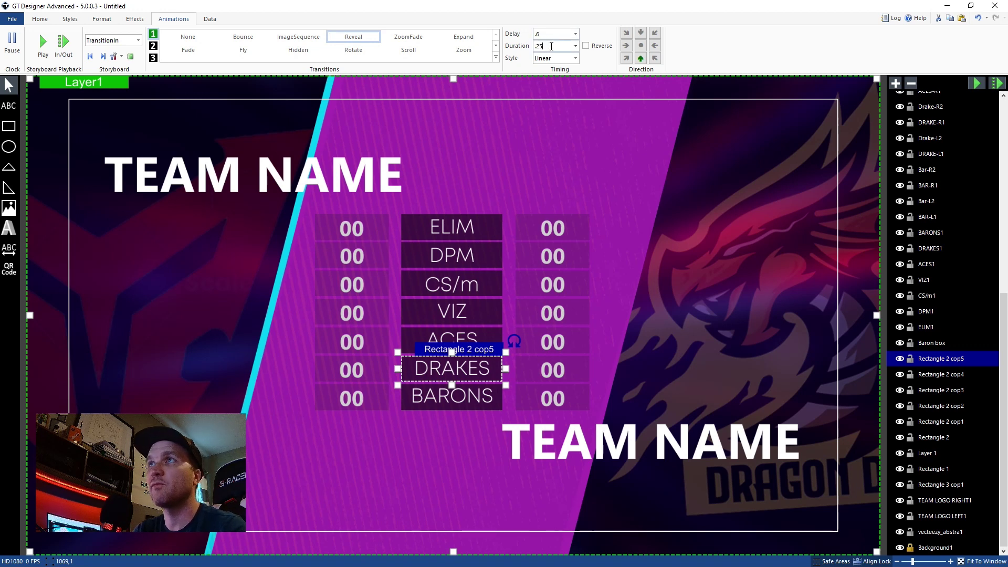
left_click(551, 46)
type(".25")
left_click(43, 42)
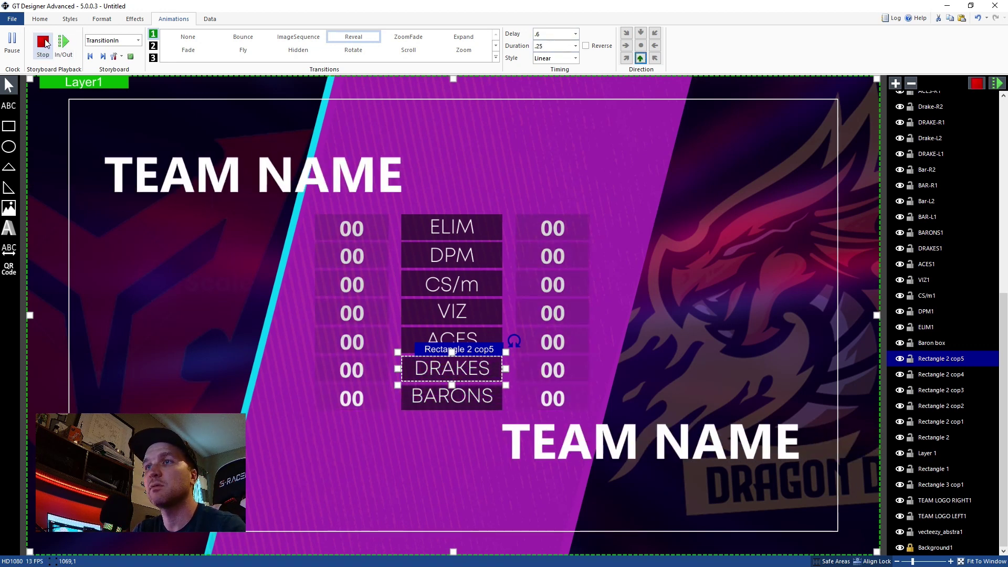
Set the delay of the DRAKES box's Reveal to .7, keeping the upward direction, and preview the storyboard
double_click(545, 33)
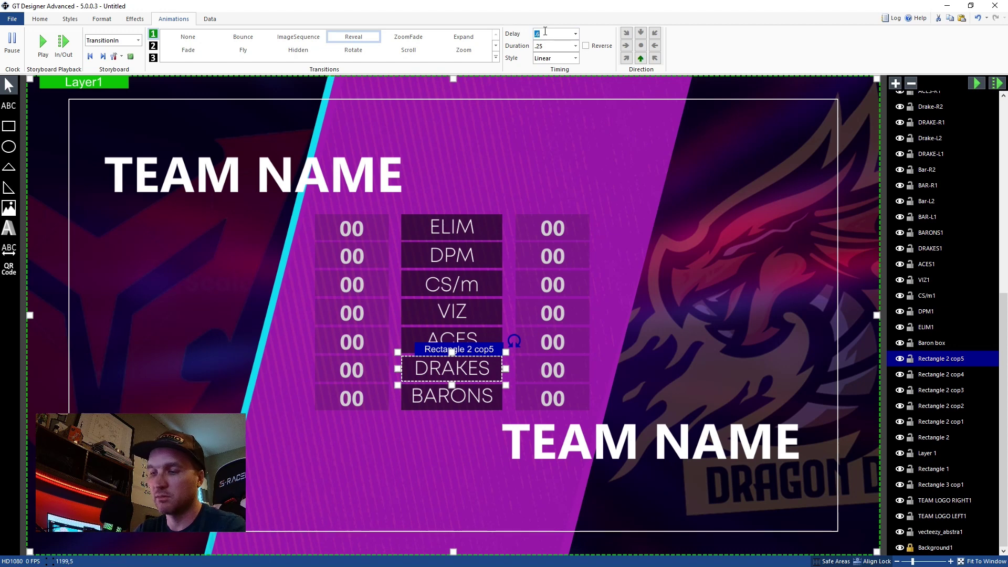
type(".7")
left_click(640, 58)
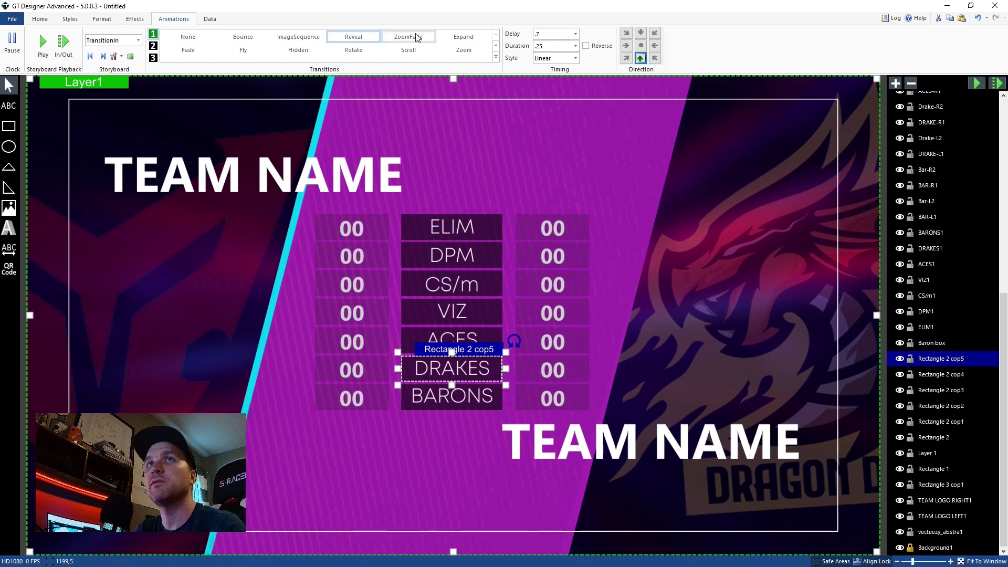
left_click(43, 42)
left_click(43, 43)
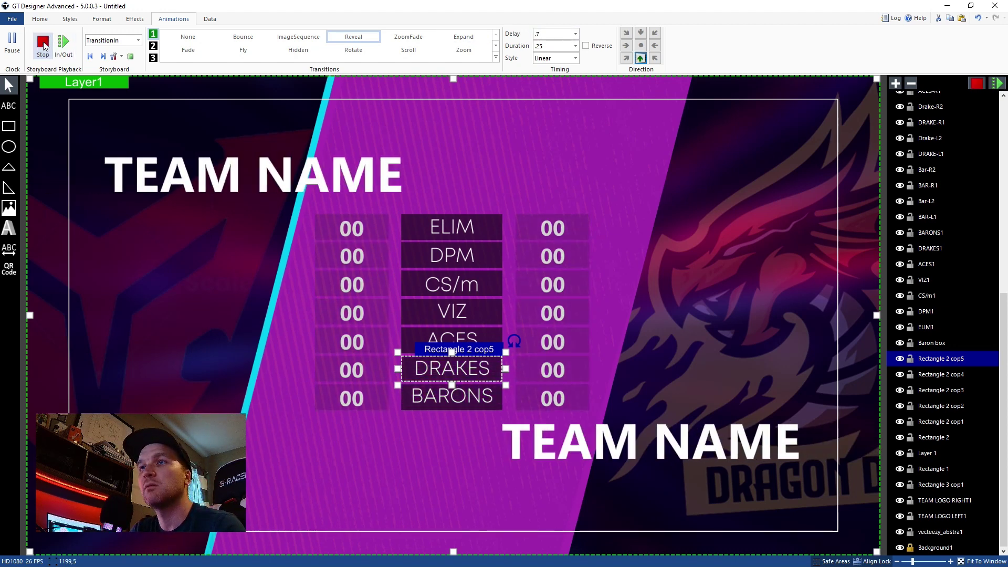
Set the DRAKES box's delay to .8, preview the storyboard several times, and change its transition to Fade
double_click(546, 35)
left_click(546, 36)
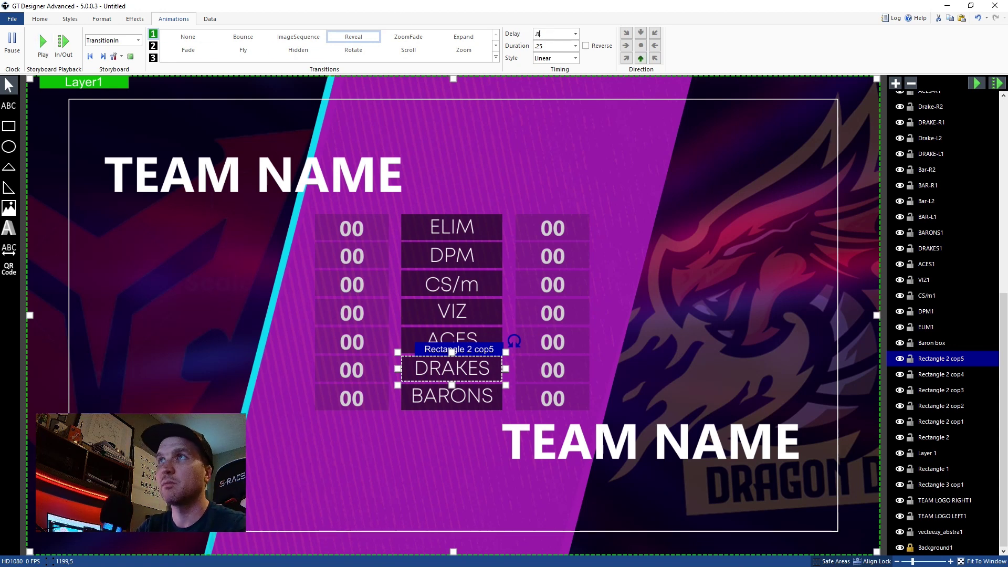
left_click(82, 48)
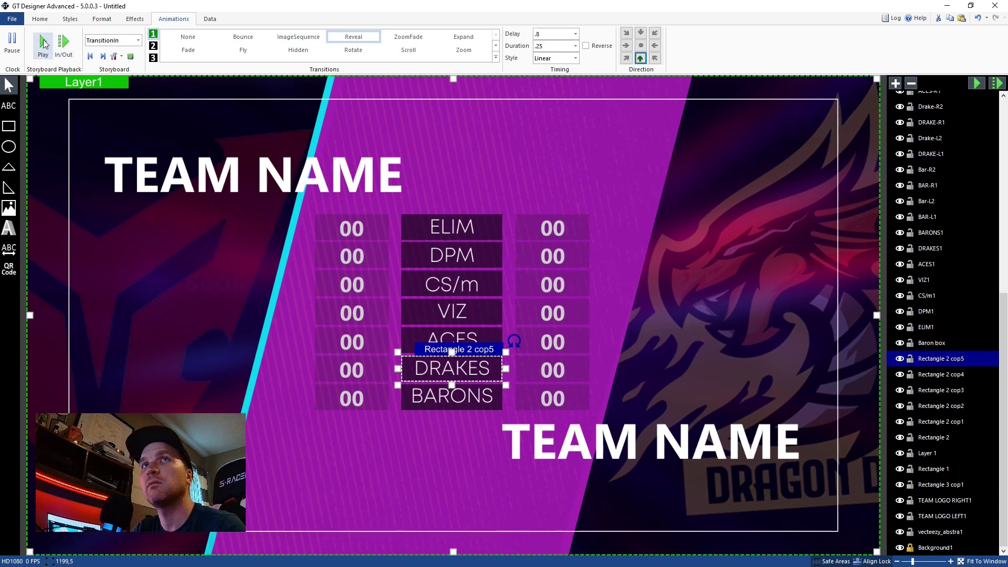
left_click(44, 45)
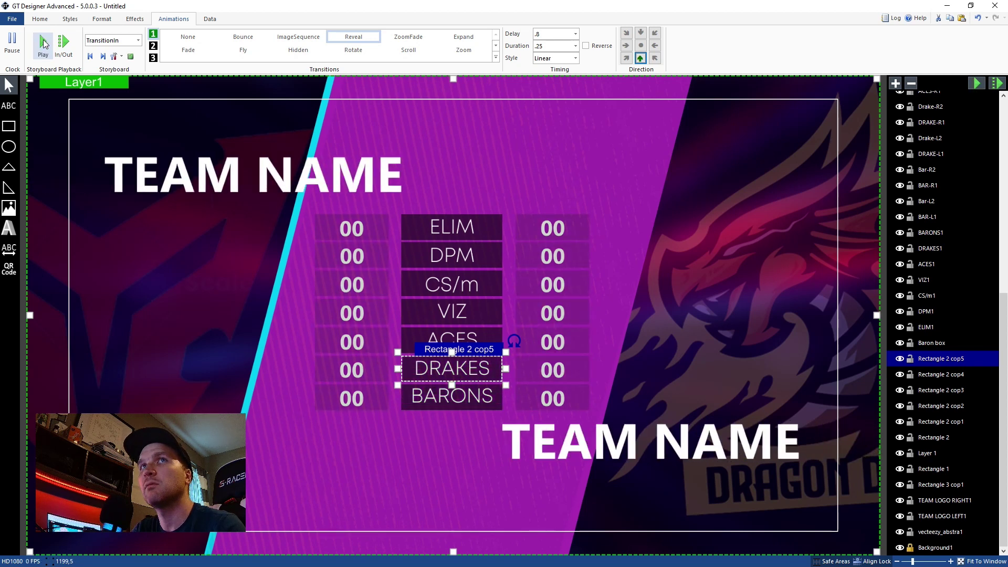
left_click(43, 45)
left_click(44, 44)
left_click(44, 44)
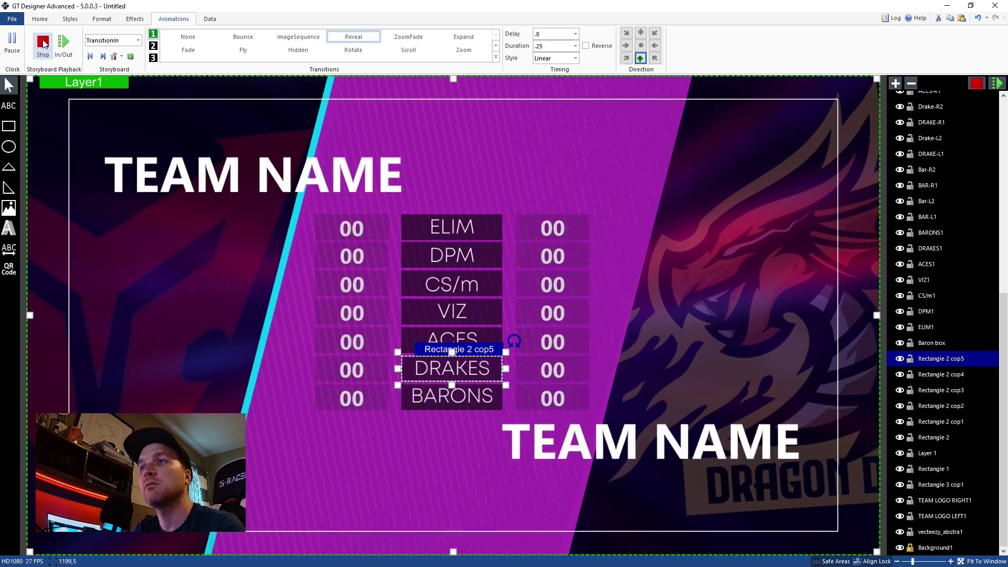
left_click(44, 44)
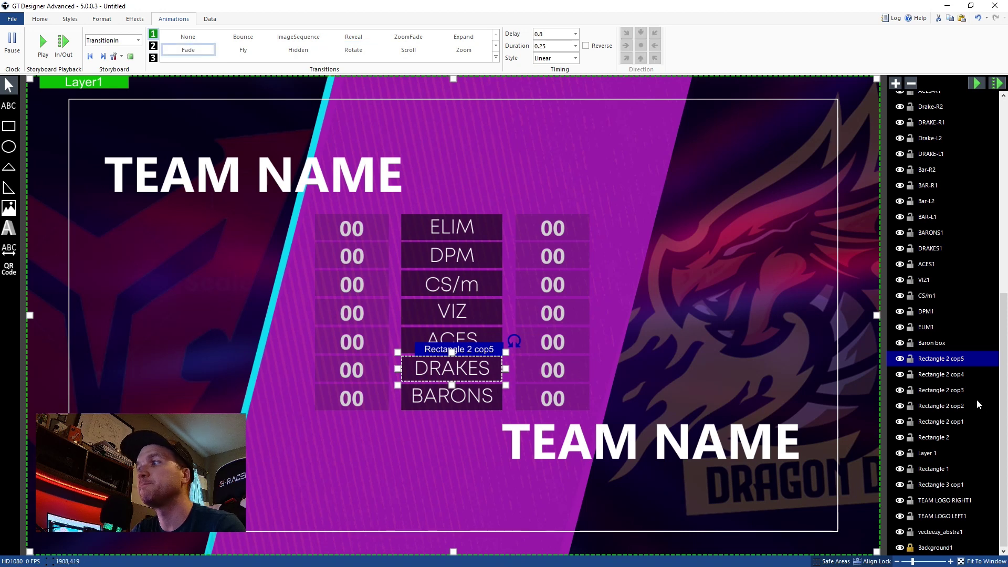
Change the Baron box transition to Fade, preview it, and set the delay of Rectangle 2 cop5 to 0.7
left_click(937, 346)
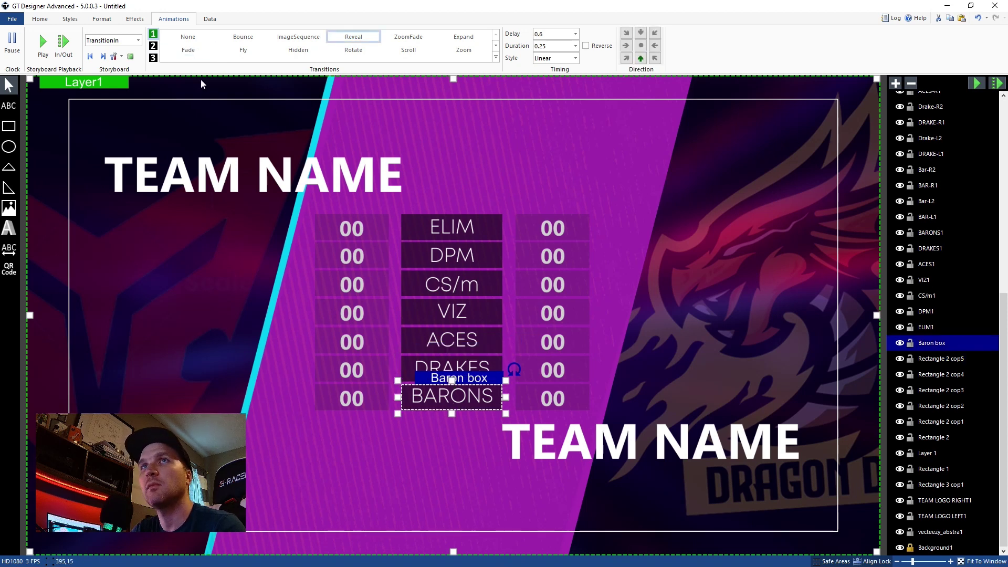
left_click(44, 44)
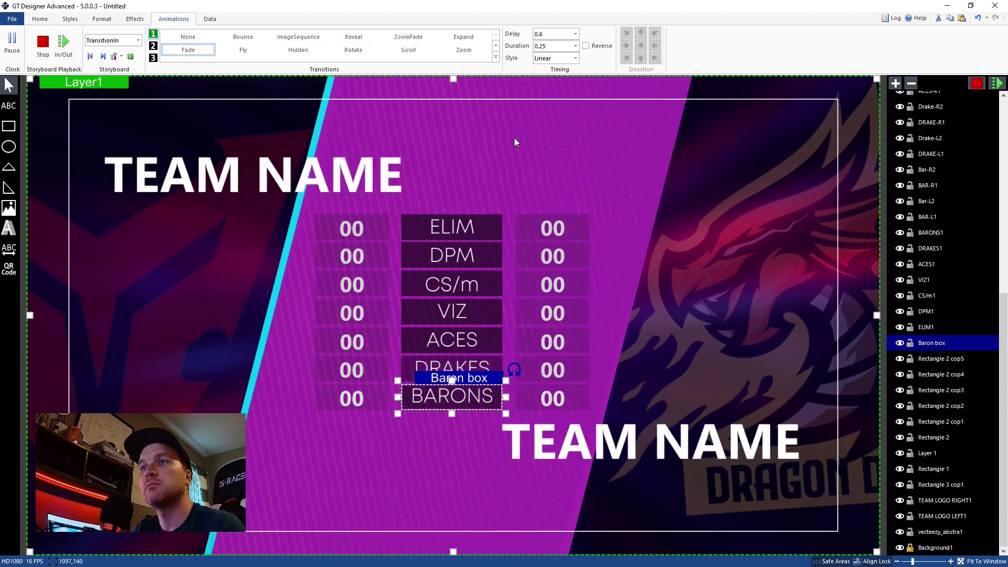
left_click(946, 361)
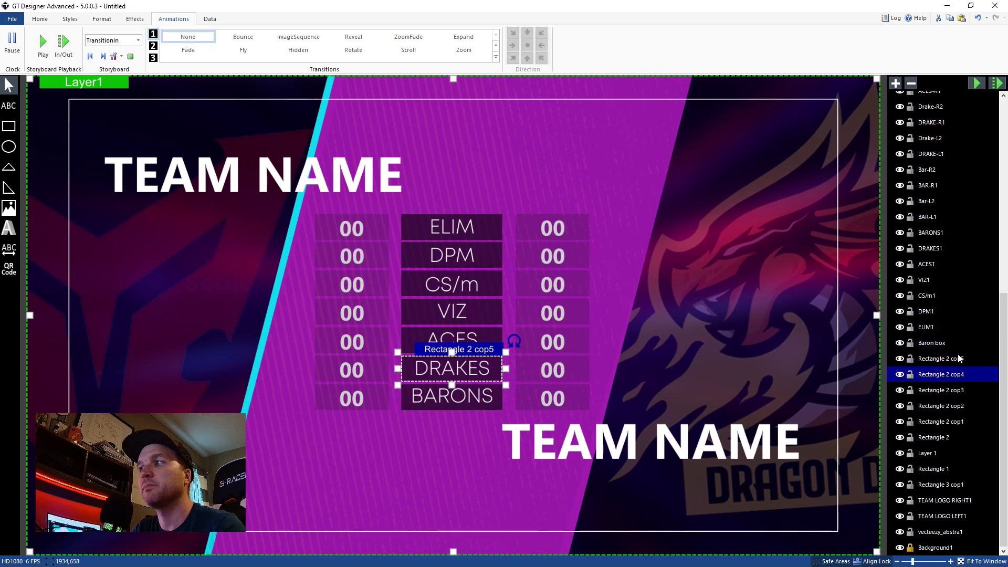
left_click(925, 345)
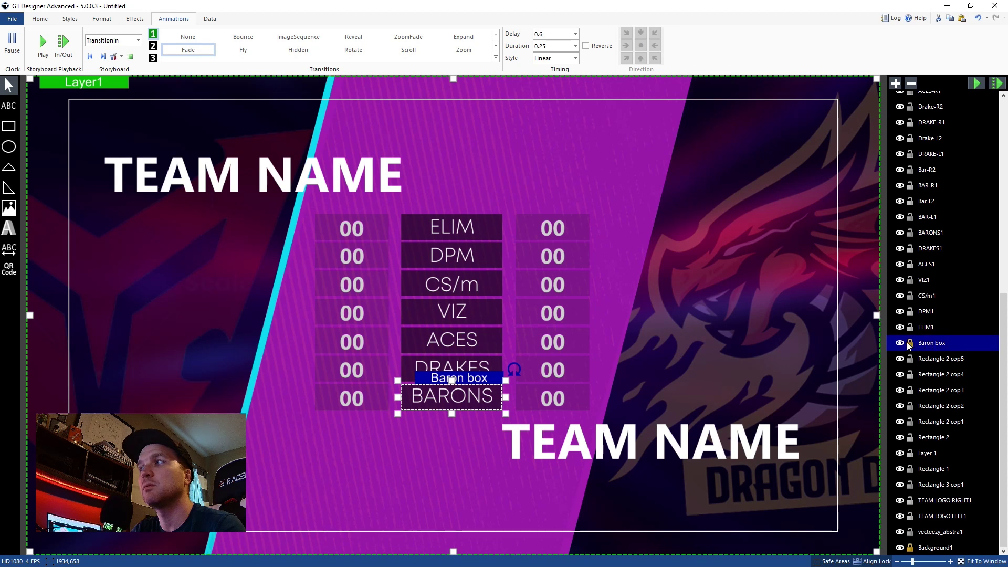
left_click(934, 360)
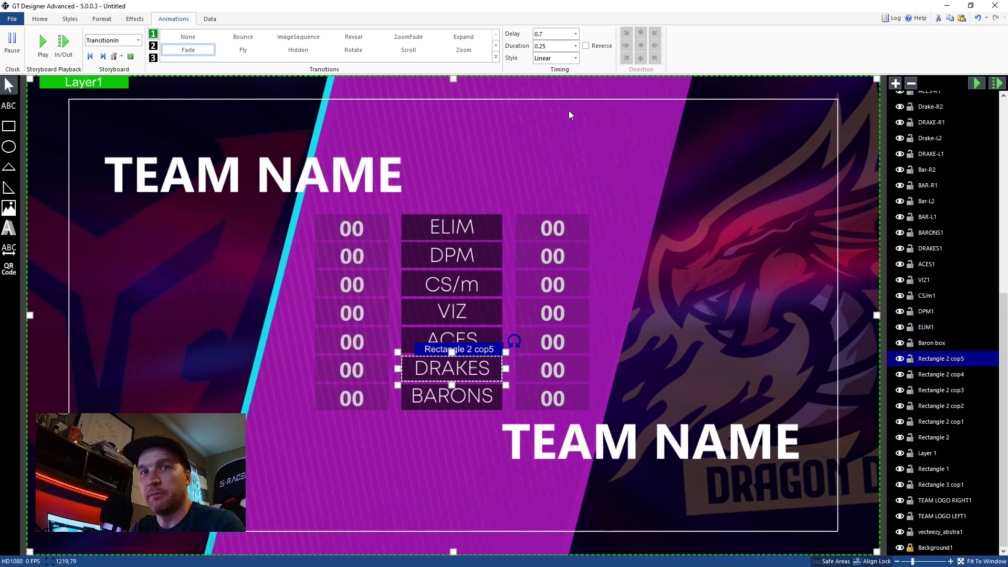
Apply a Fade transition with a .8 delay and .25 duration to Rectangle 2 cop4, the box behind ACES
left_click(962, 374)
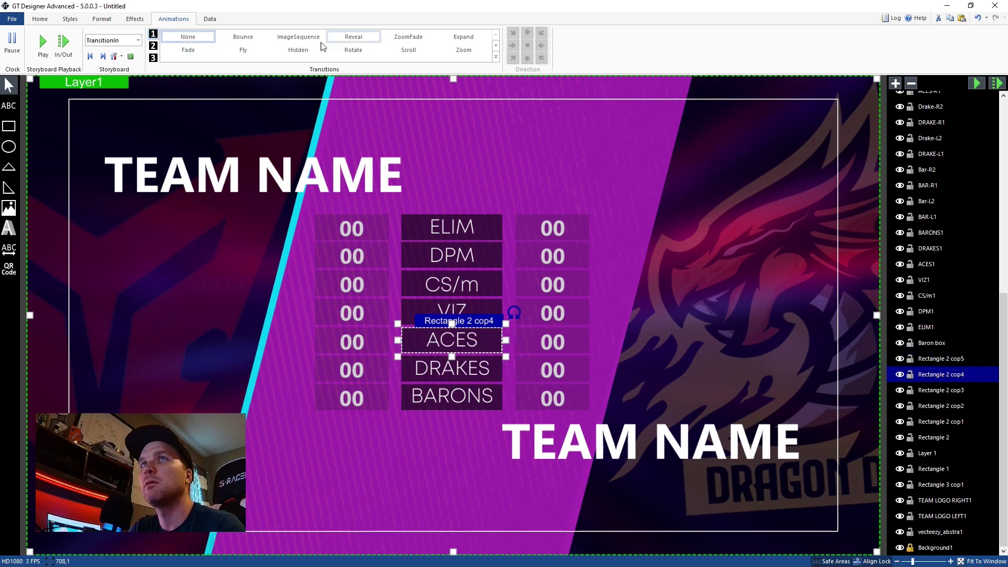
left_click(168, 49)
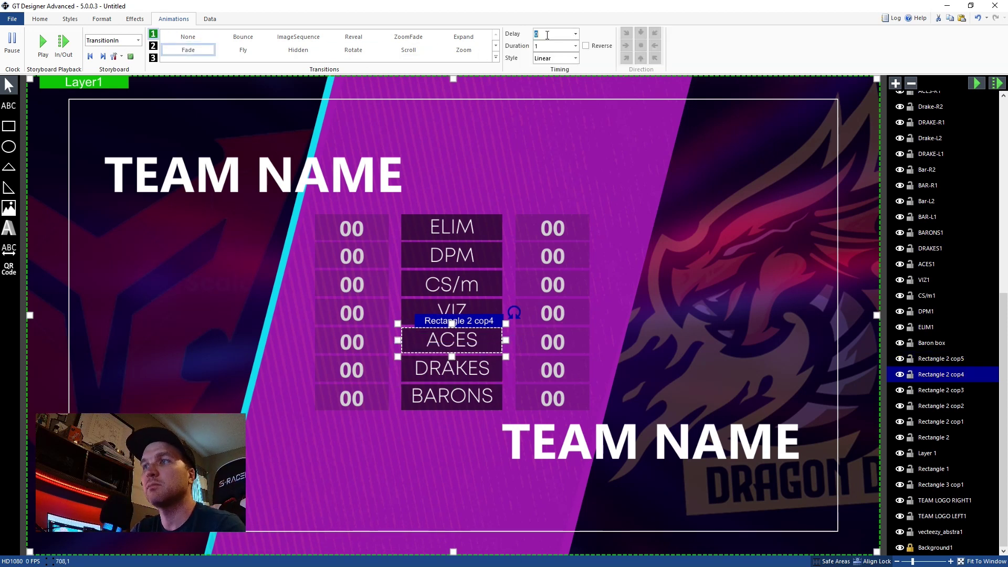
type(".8")
key("Tab")
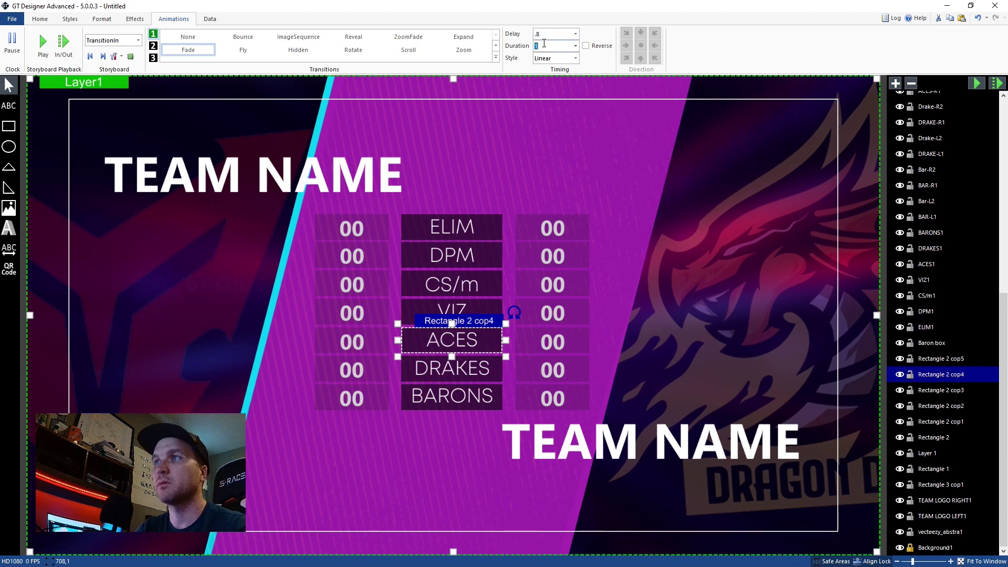
key("BackSpace")
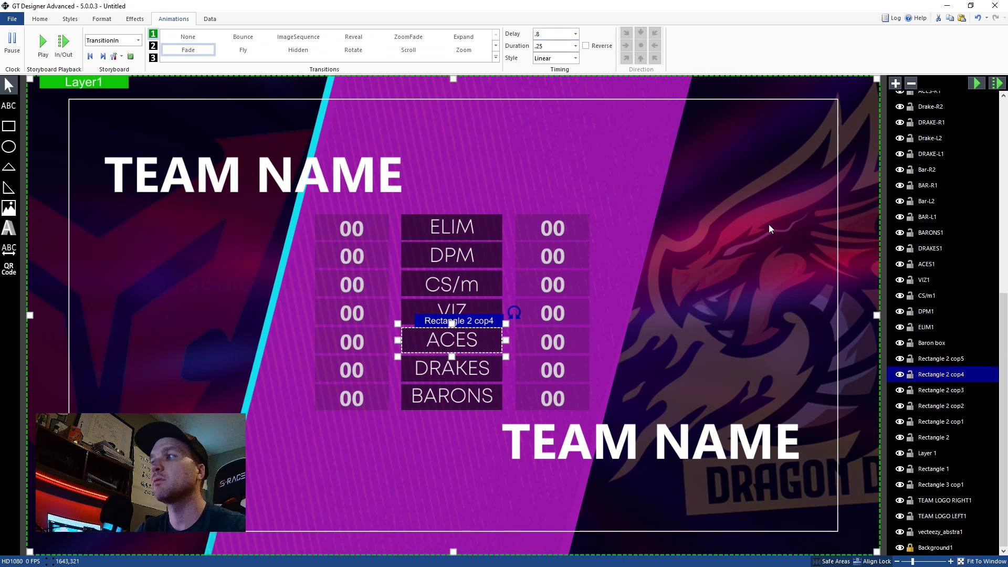
Apply a Fade with a .9 delay and .25 duration to Rectangle 2 cop3 behind VIZ and preview the storyboard
left_click(963, 391)
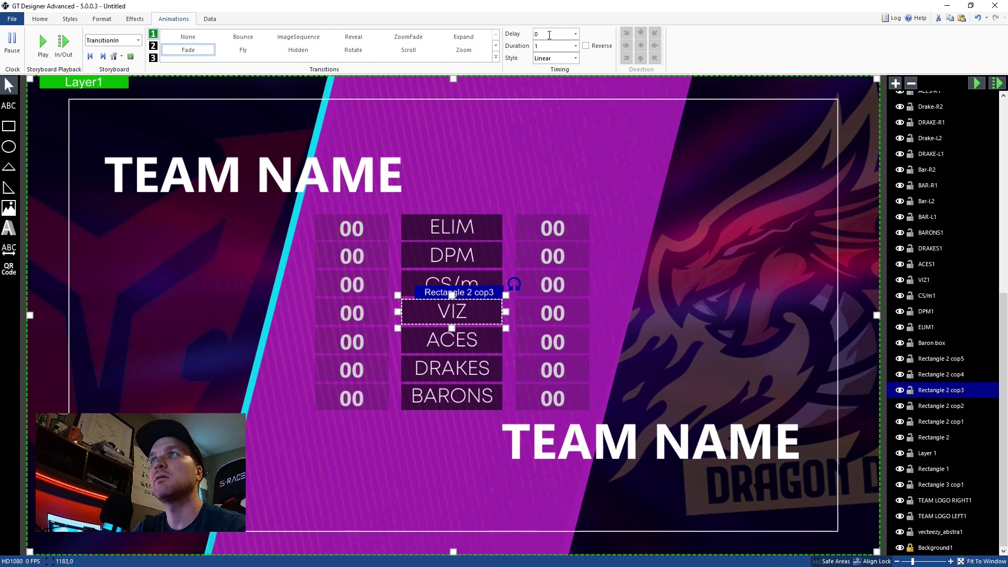
left_click(551, 36)
type(".9")
key("Tab")
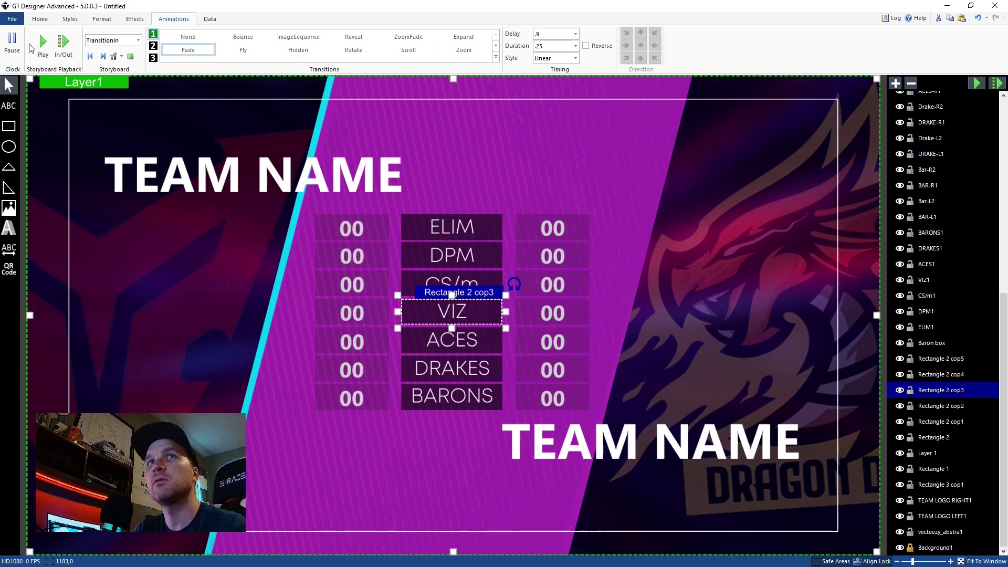
left_click(46, 44)
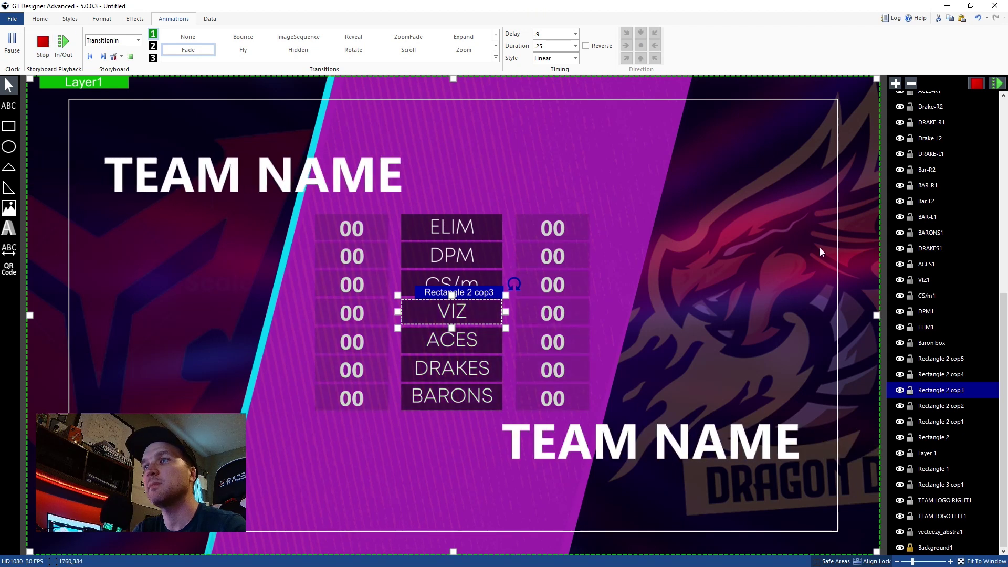
Apply a Fade with a .9 delay and .25 duration to Rectangle 2 cop2 behind CS/m and preview the storyboard
left_click(941, 406)
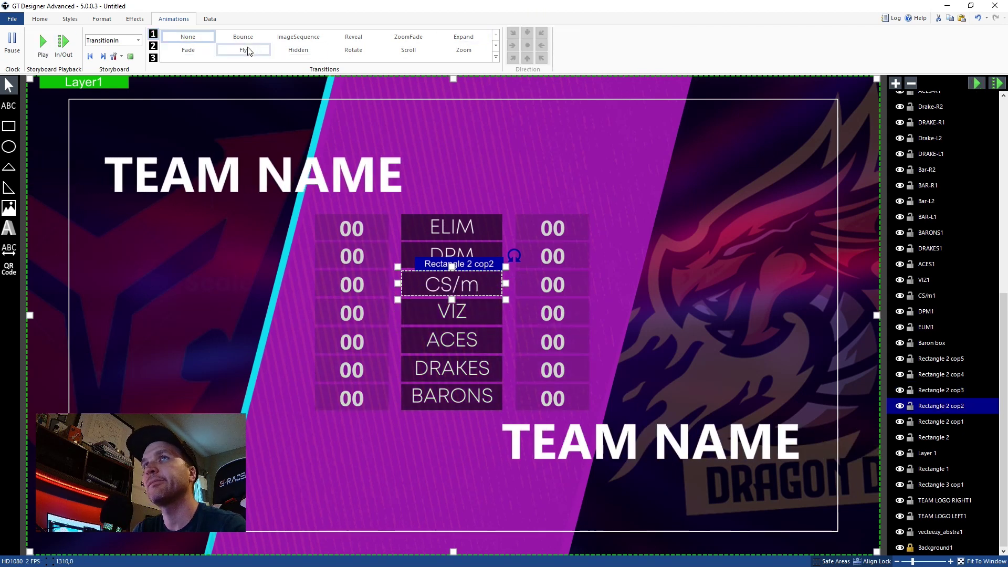
left_click(188, 50)
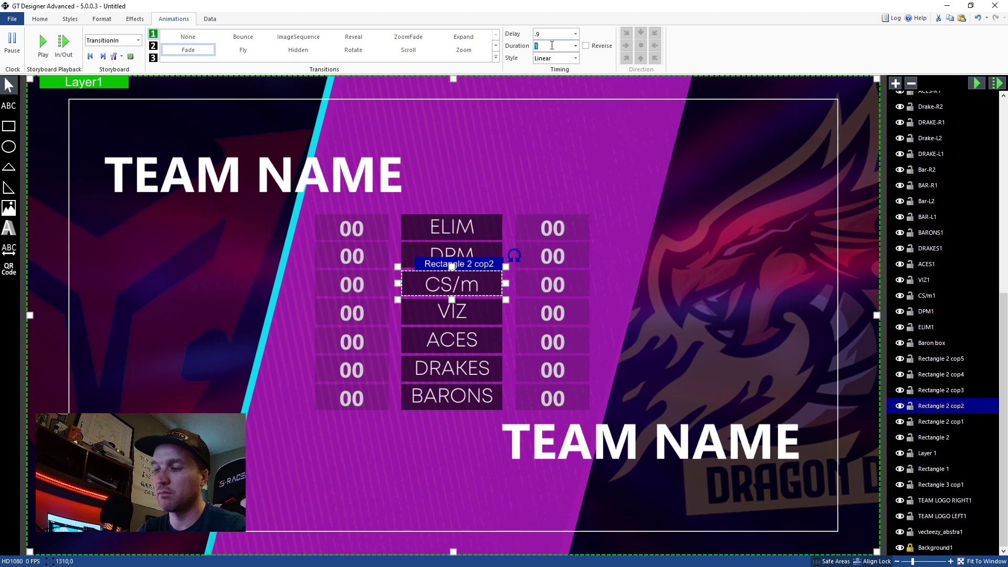
left_click(47, 49)
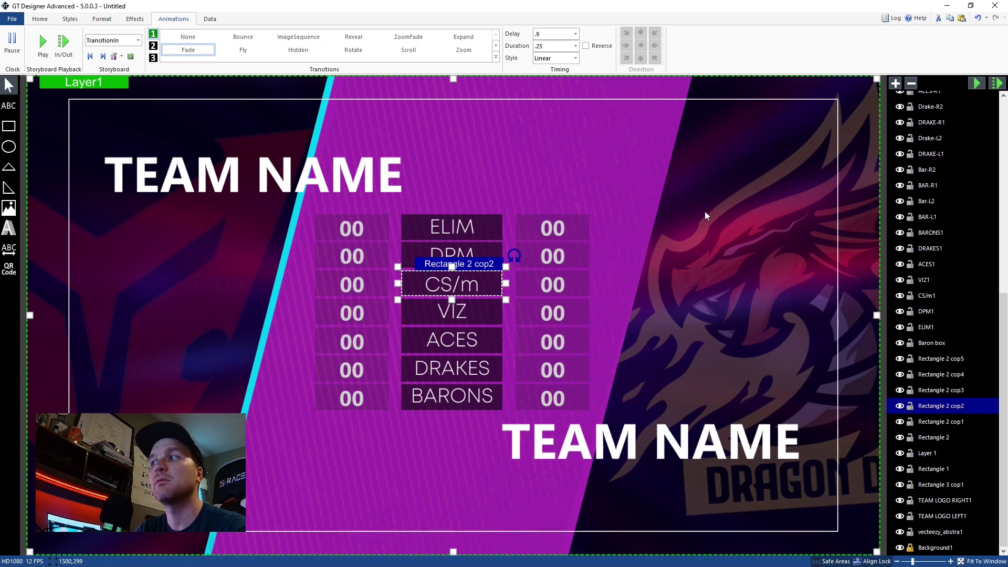
Check the timing of Rectangle 2 cop3 and adjust the delay of Rectangle 2 cop2, the box behind CS/m
left_click(945, 393)
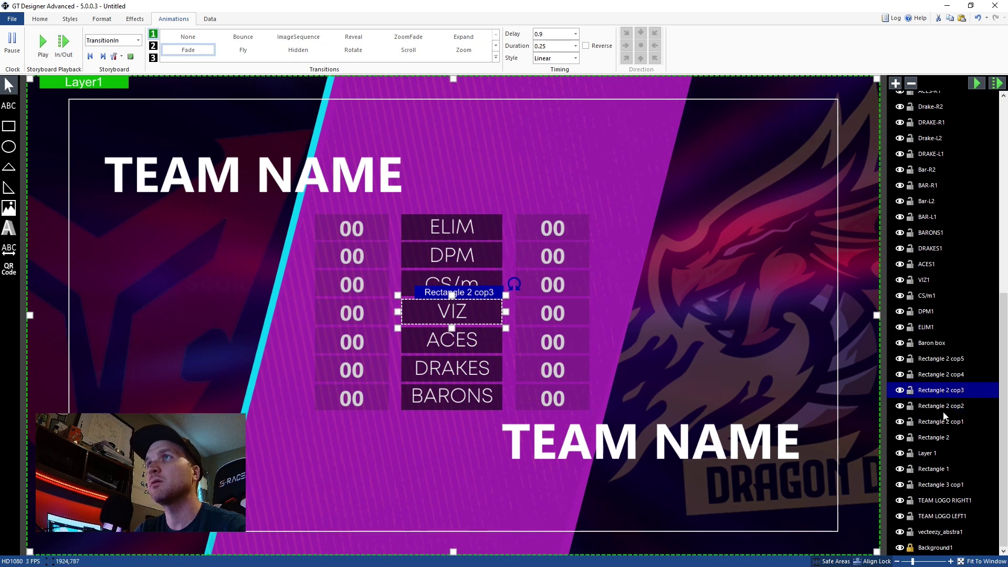
left_click(944, 407)
double_click(552, 34)
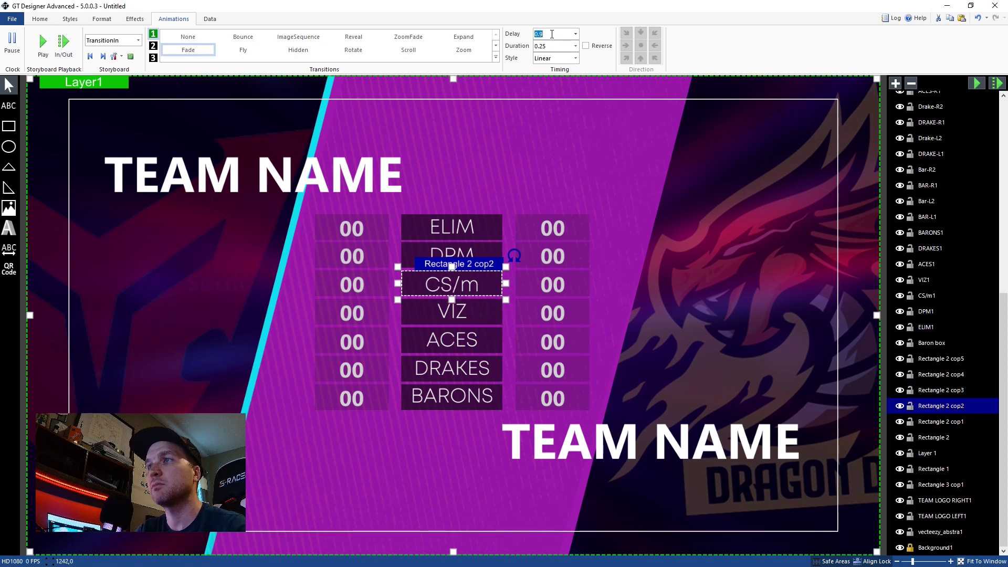
Apply a Fade with .25 duration to the boxes behind DPM and ELIM, with delays of 1.1 for Rectangle 2 cop1 and 1.2 for Rectangle 2
left_click(457, 256)
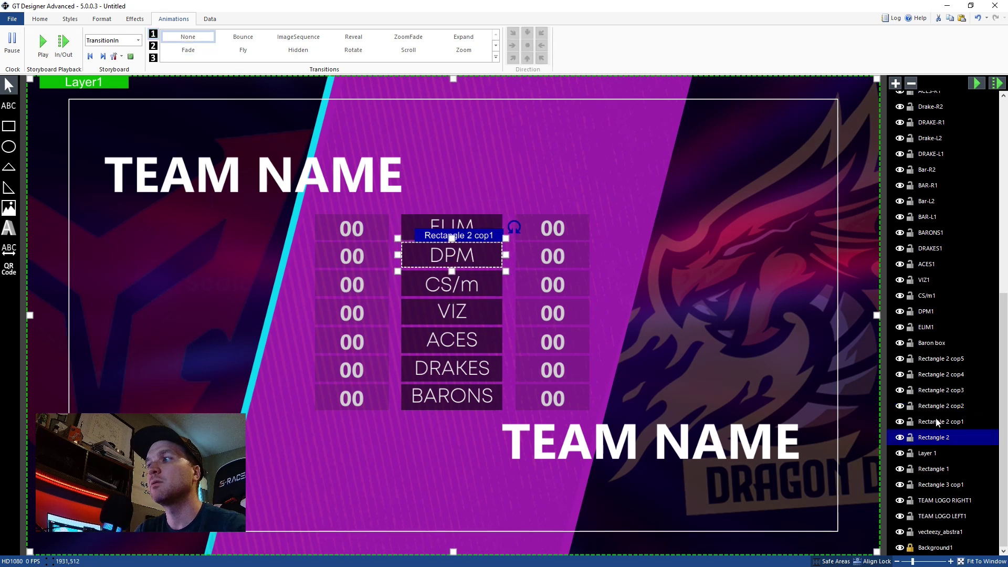
left_click(183, 51)
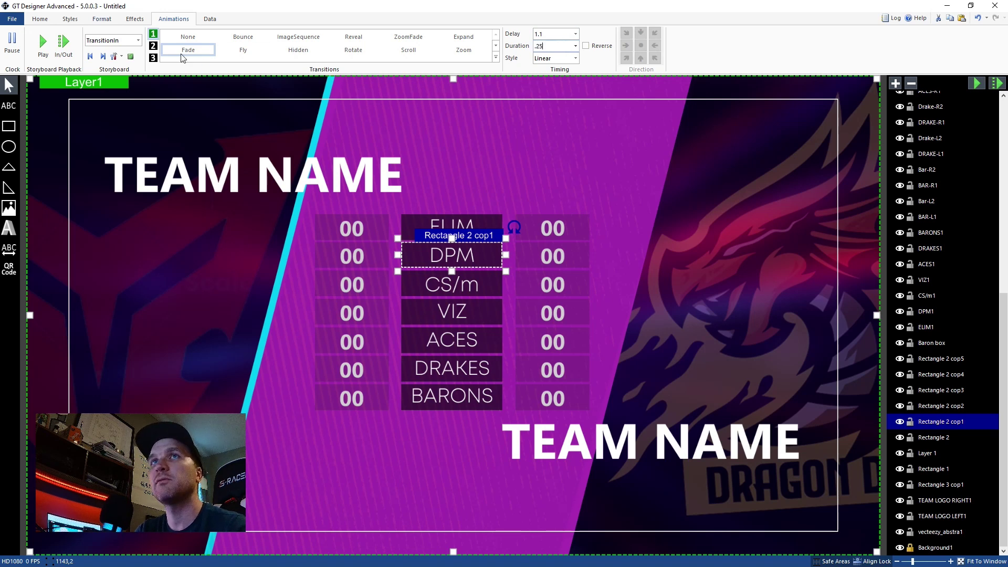
left_click(934, 437)
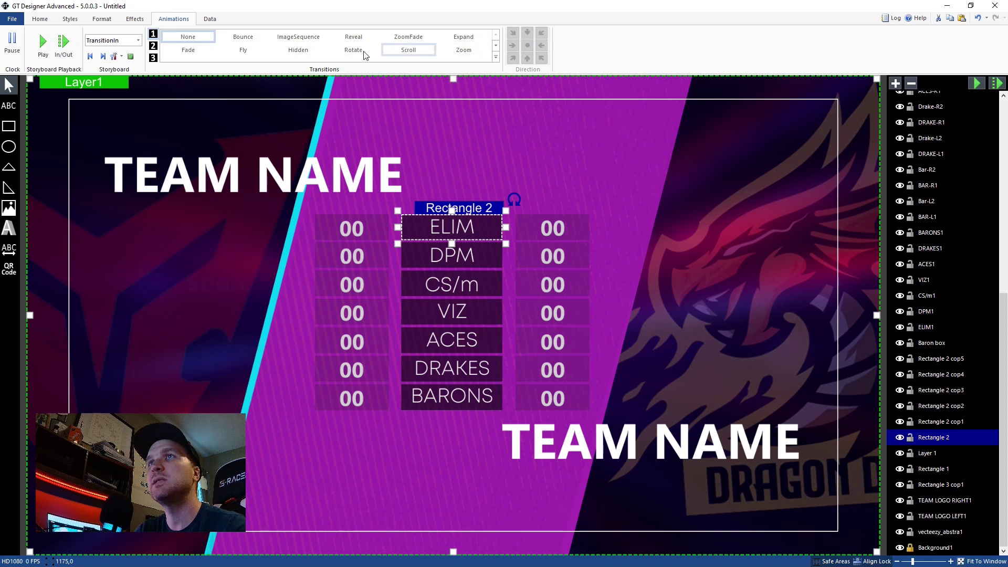
left_click(183, 51)
double_click(542, 33)
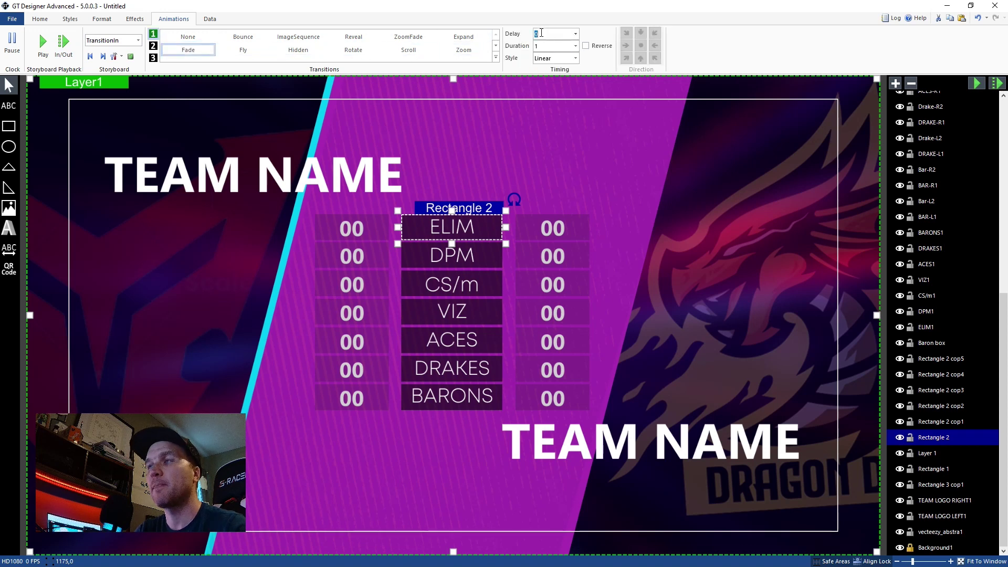
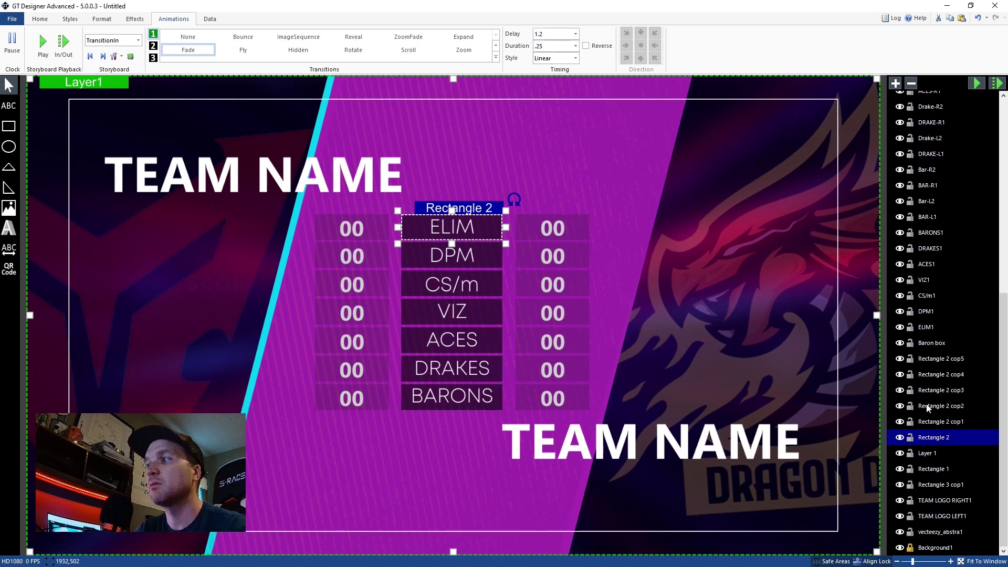
left_click(930, 423)
left_click(933, 437)
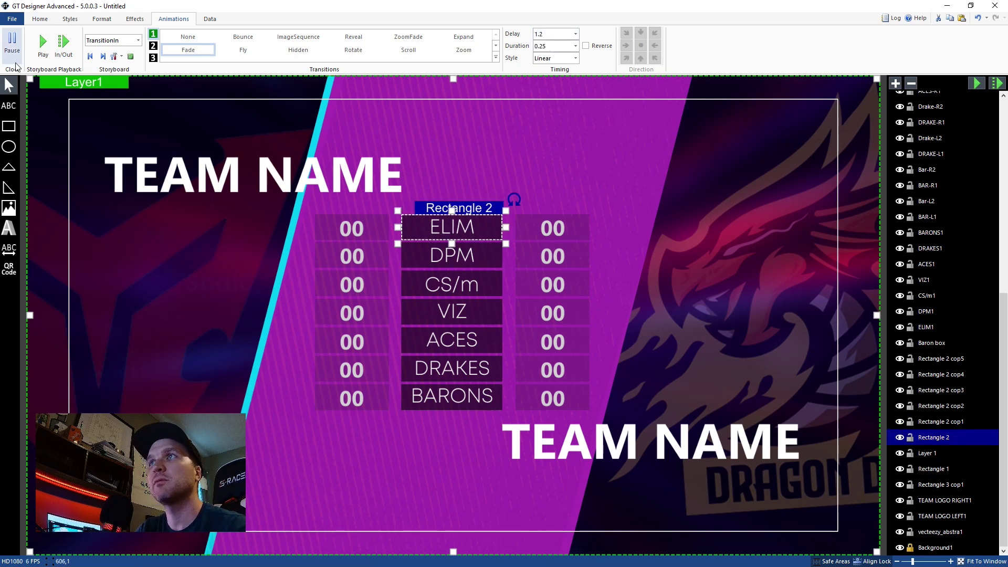
Preview the TransitionIn storyboard several times to examine the staggered fades of the center label boxes
left_click(42, 45)
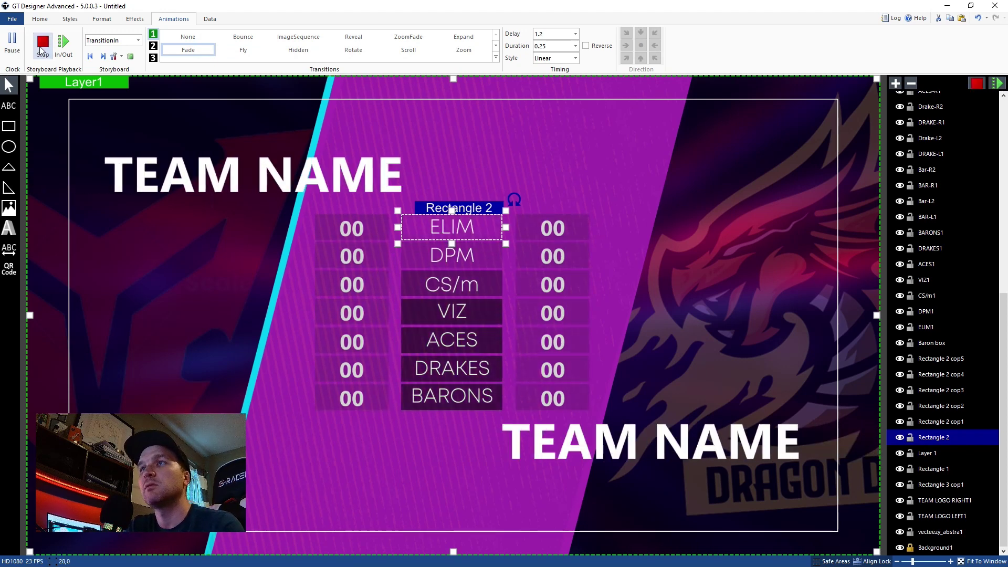
left_click(42, 46)
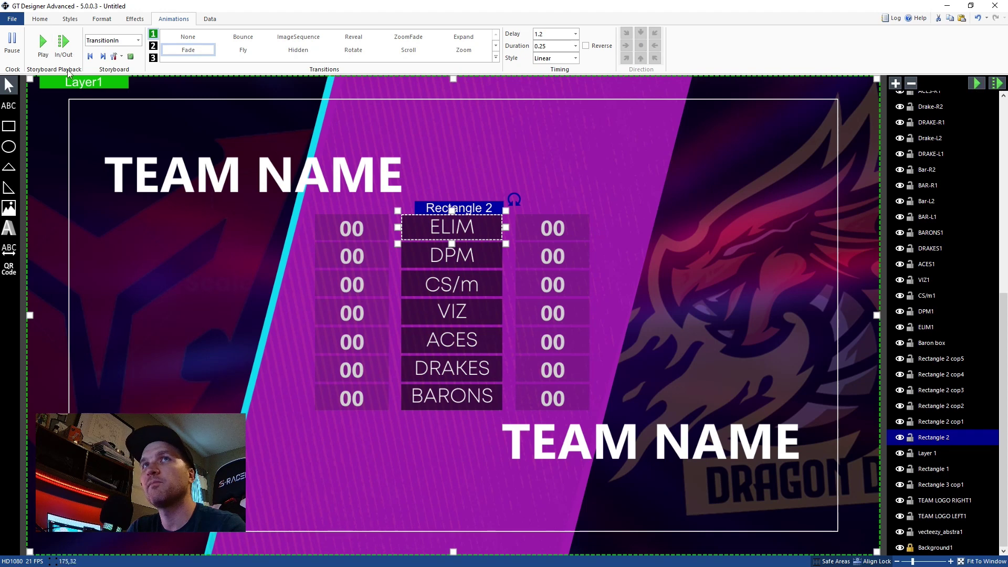
left_click(42, 46)
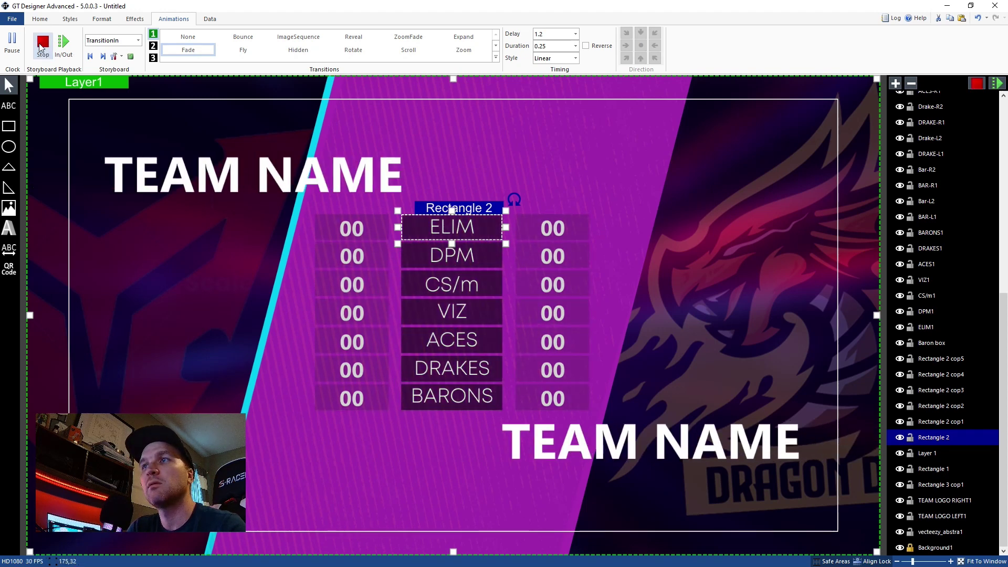
left_click(42, 46)
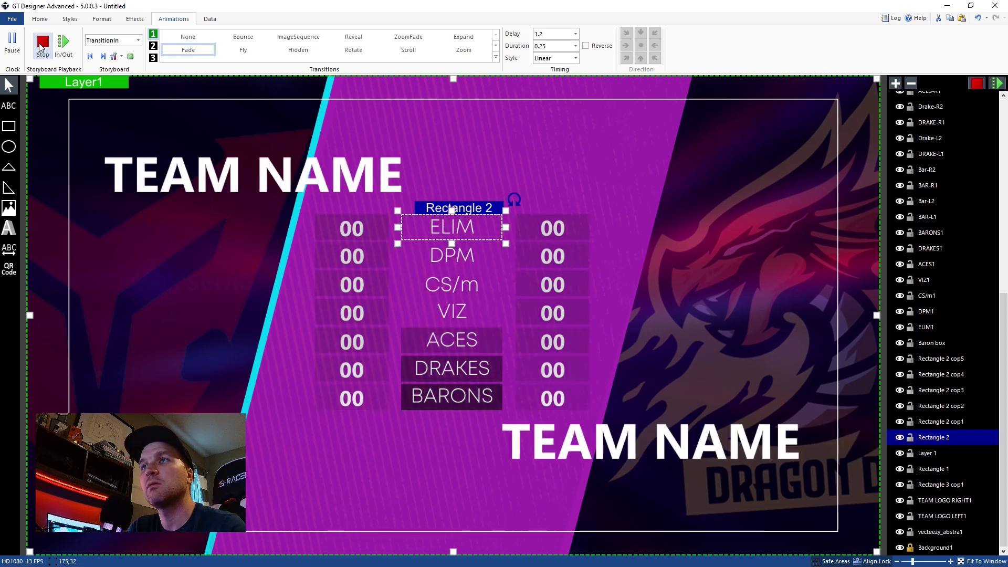
left_click(42, 46)
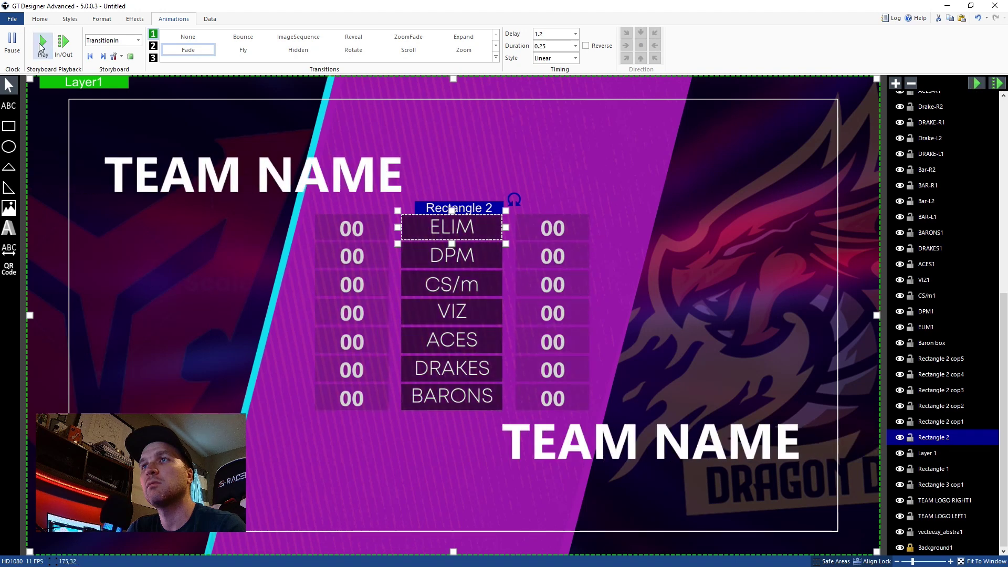
left_click(42, 46)
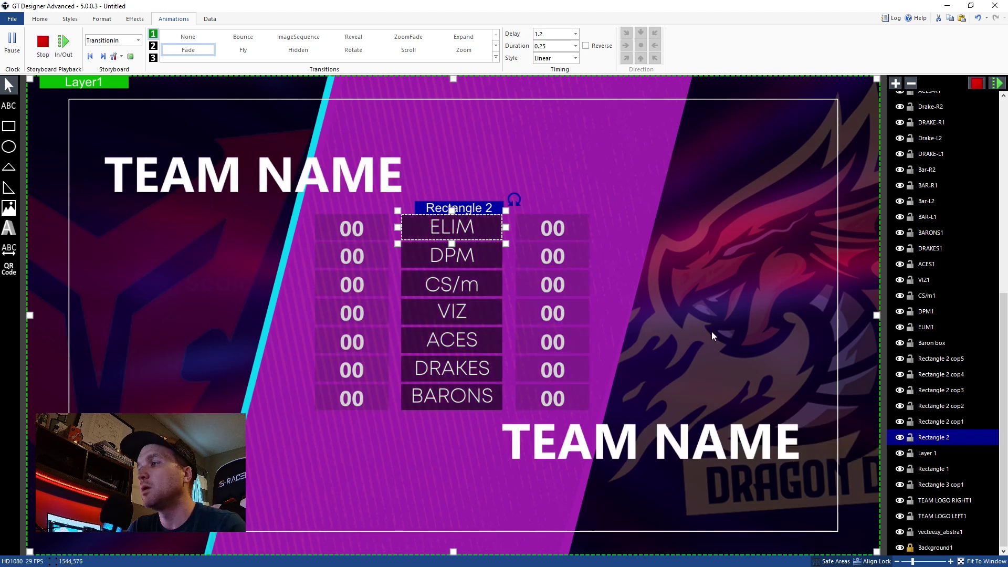
Select the stat value boxes ELIM-L1, ELIM-R1, DPM-L1, DPM-R1, CS-L1, CS-R1, VIZ-L1 and VIZ-R1 together
scroll(922, 349, "up", 4)
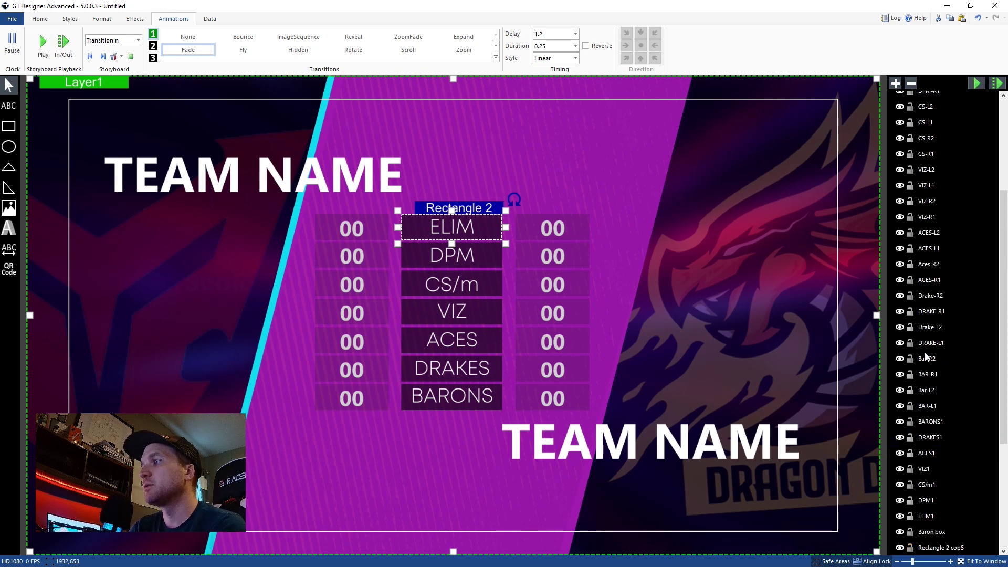
left_click(927, 358)
left_click(928, 343)
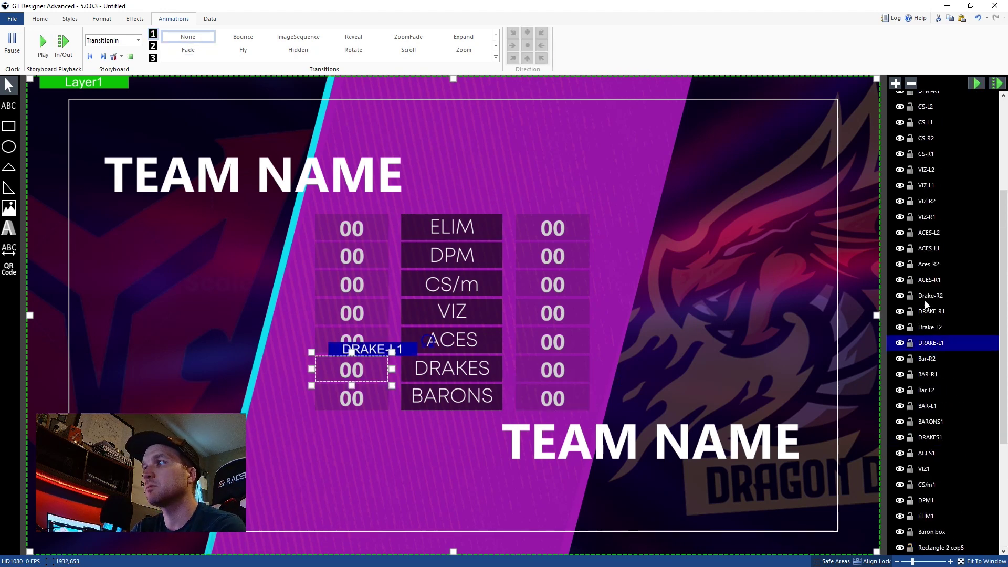
left_click(926, 302)
scroll(930, 302, "up", 4)
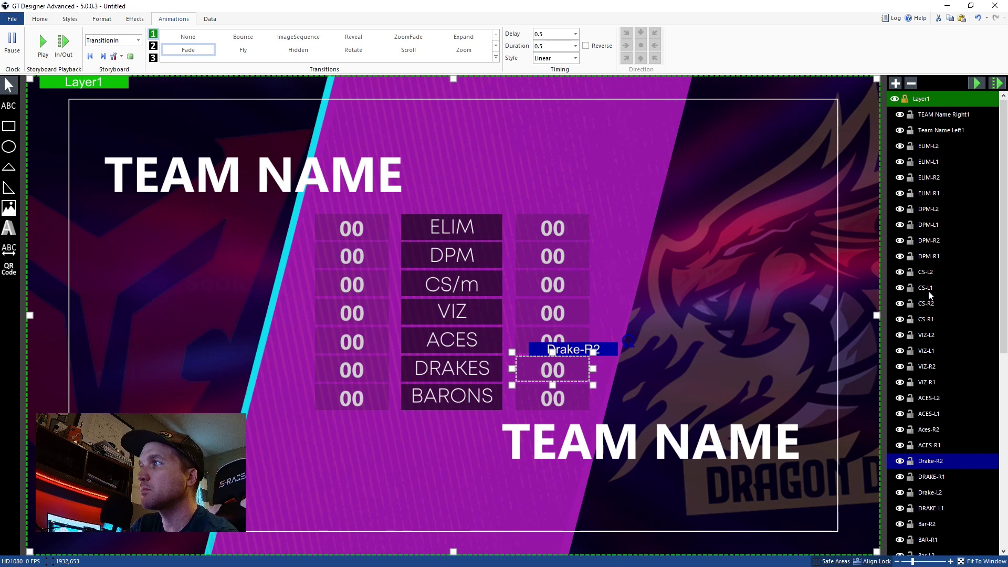
left_click(932, 161)
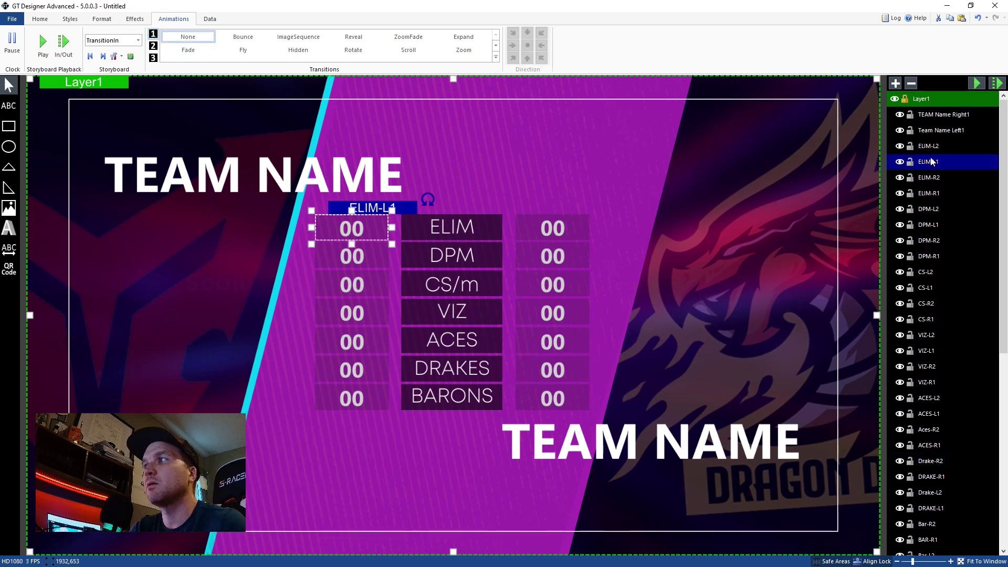
left_click(929, 194, "ctrl")
left_click(933, 225, "ctrl")
left_click(934, 257, "ctrl")
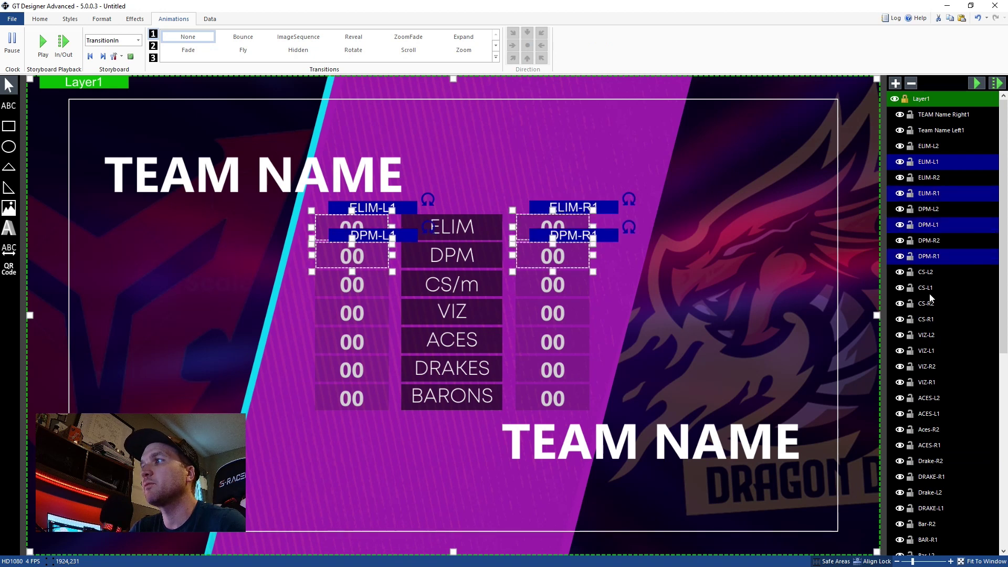
left_click(930, 288, "ctrl")
left_click(937, 319, "ctrl")
left_click(934, 351, "ctrl")
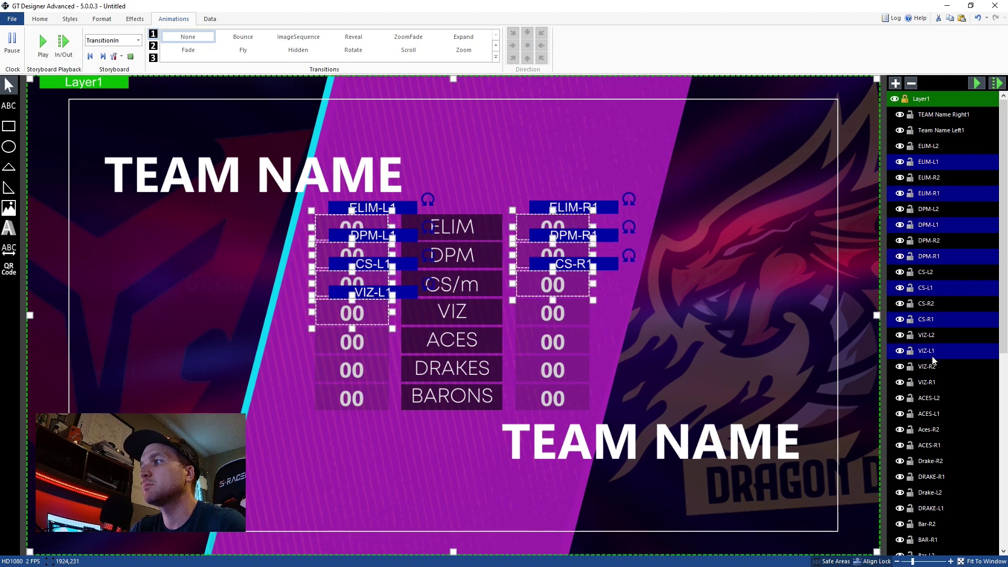
left_click(928, 383, "ctrl")
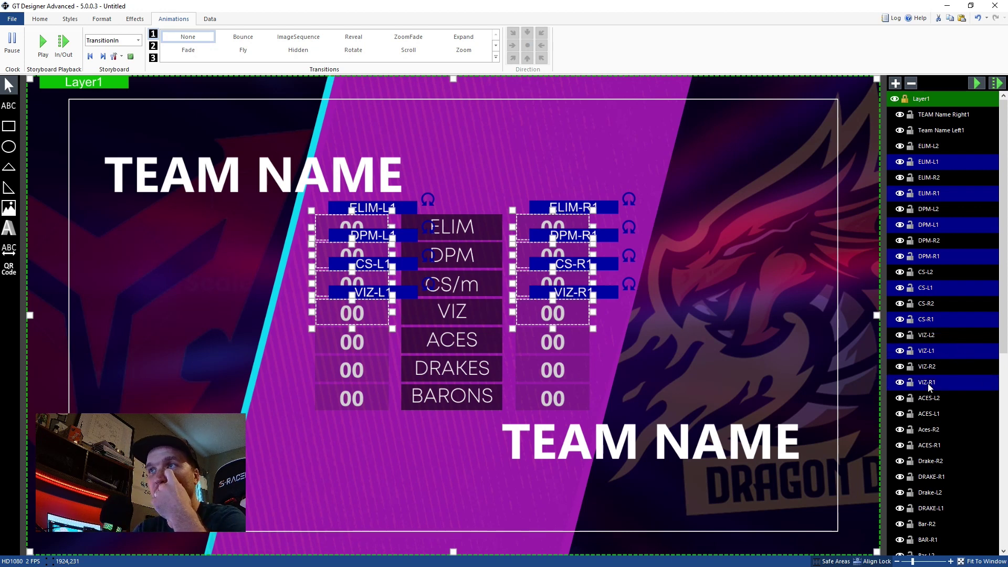
Extend the selection to the ACES, DRAKE and BAR L1/R1 scores, apply a Fade with delay 1.3 and CubicEasing style, and preview it
scroll(929, 387, "down", 1)
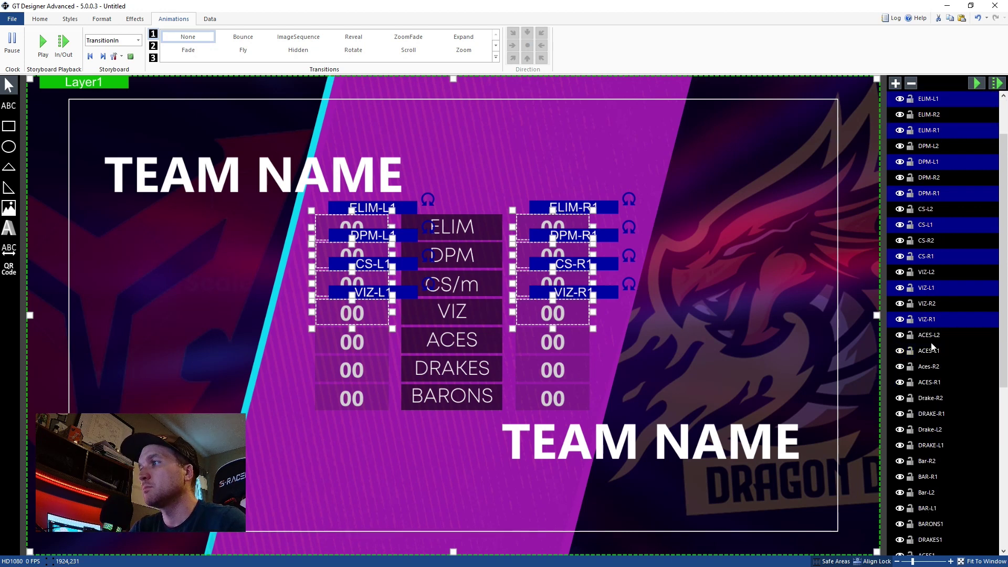
left_click(934, 351, "ctrl")
left_click(934, 382, "ctrl")
left_click(936, 415, "ctrl")
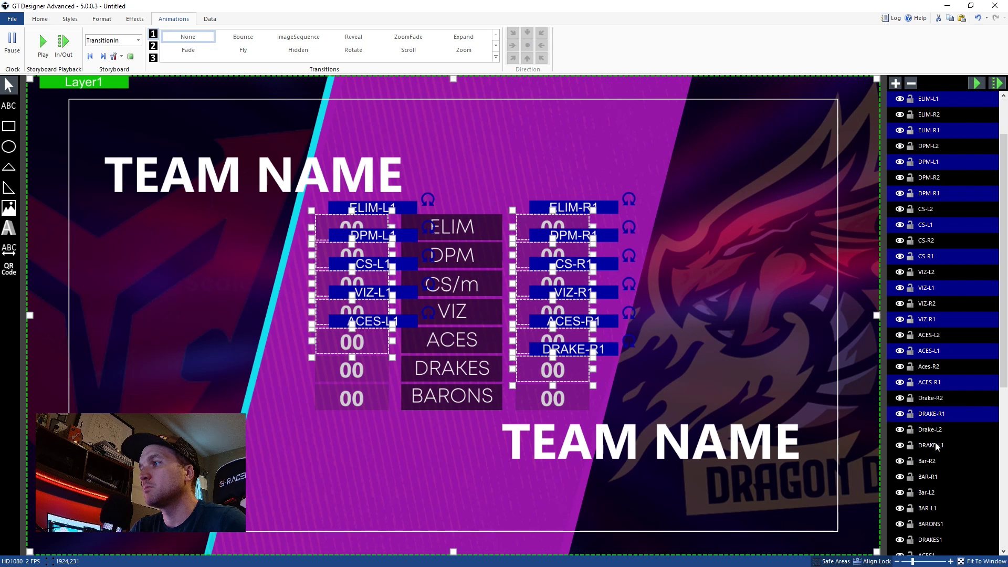
left_click(937, 447, "ctrl")
left_click(937, 477, "ctrl")
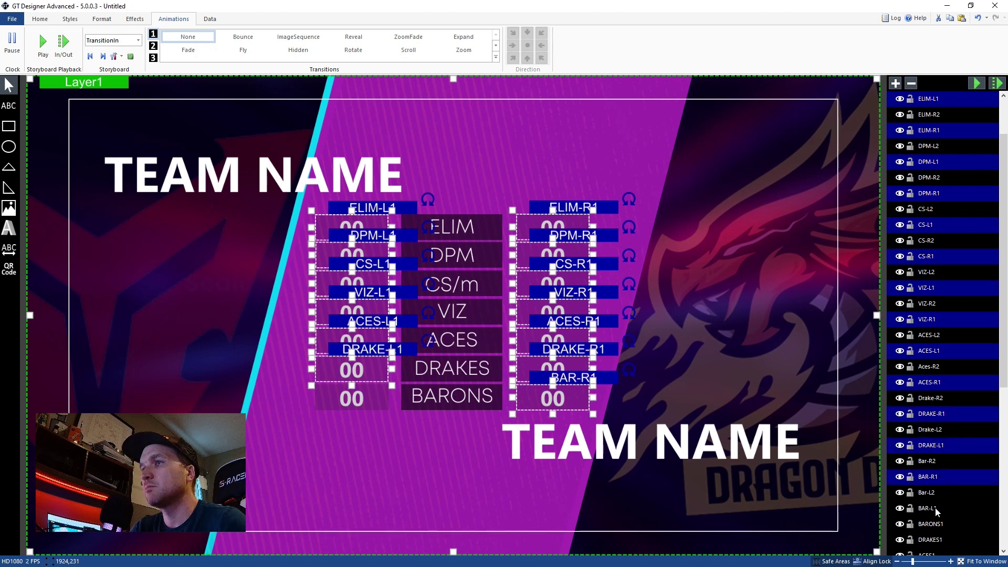
left_click(938, 509, "ctrl")
left_click(188, 50)
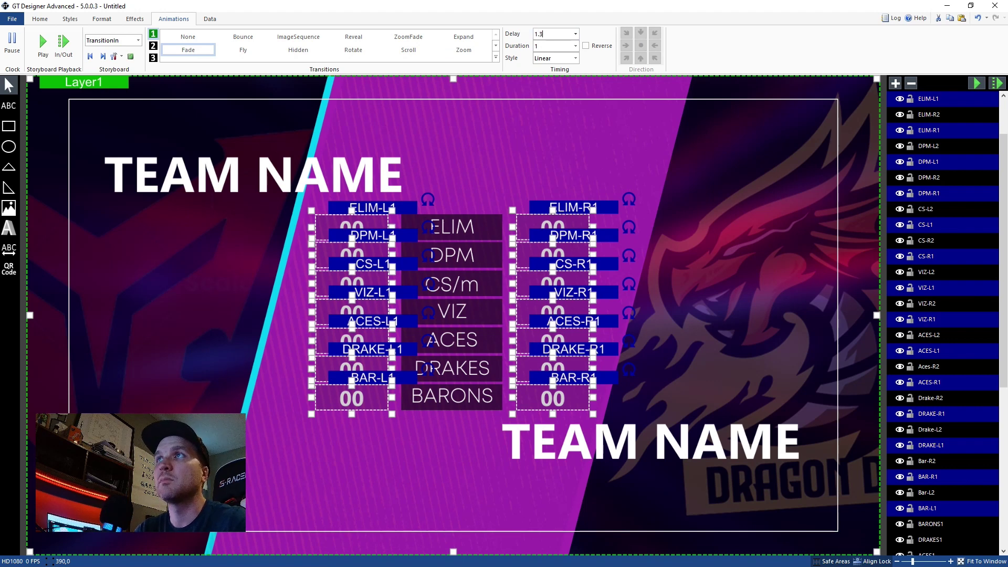
left_click(575, 58)
left_click(570, 101)
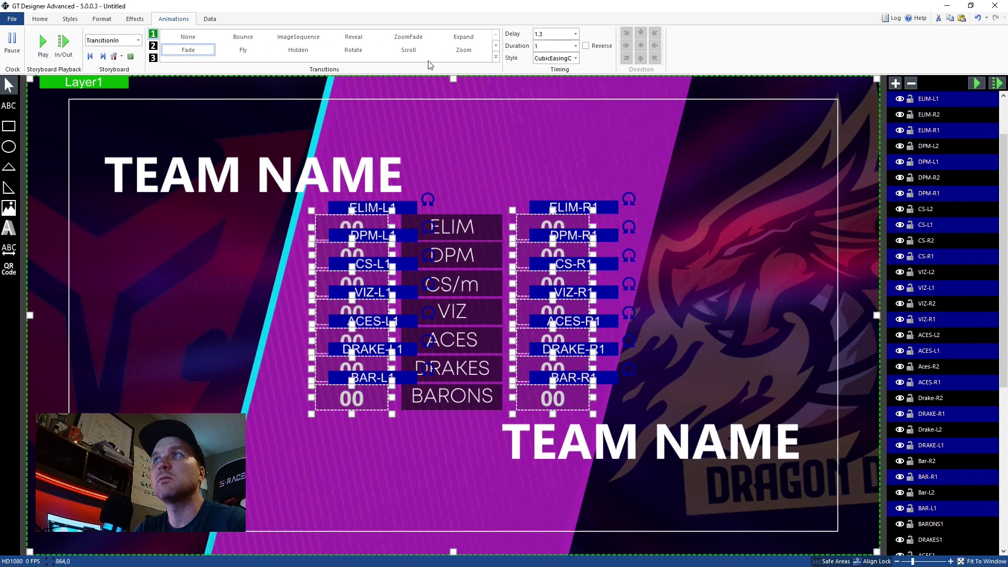
left_click(43, 42)
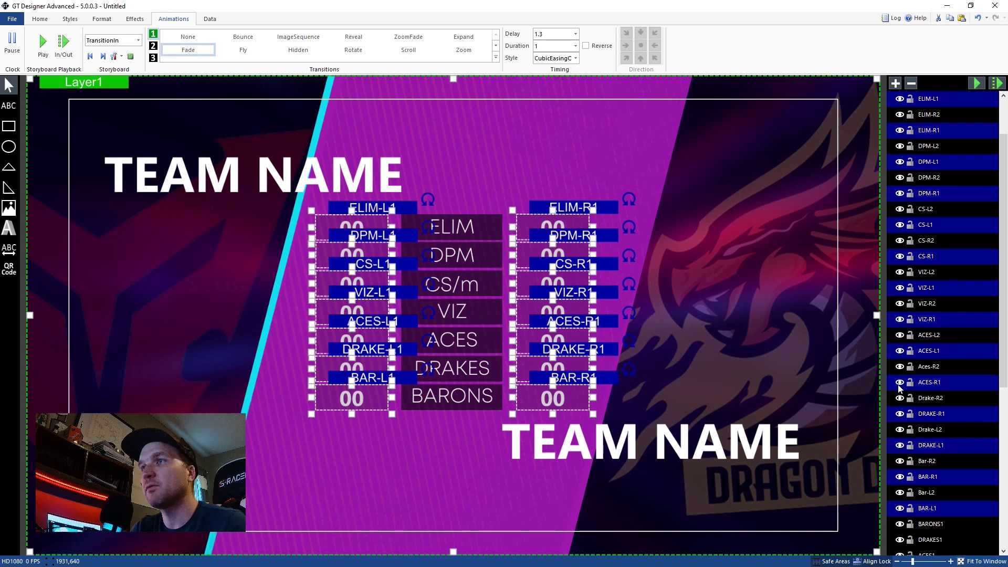
Apply a downward Reveal transition to the seven centre stat labels, from BARONS1 to ELIM1
scroll(935, 391, "down", 5)
left_click(935, 272)
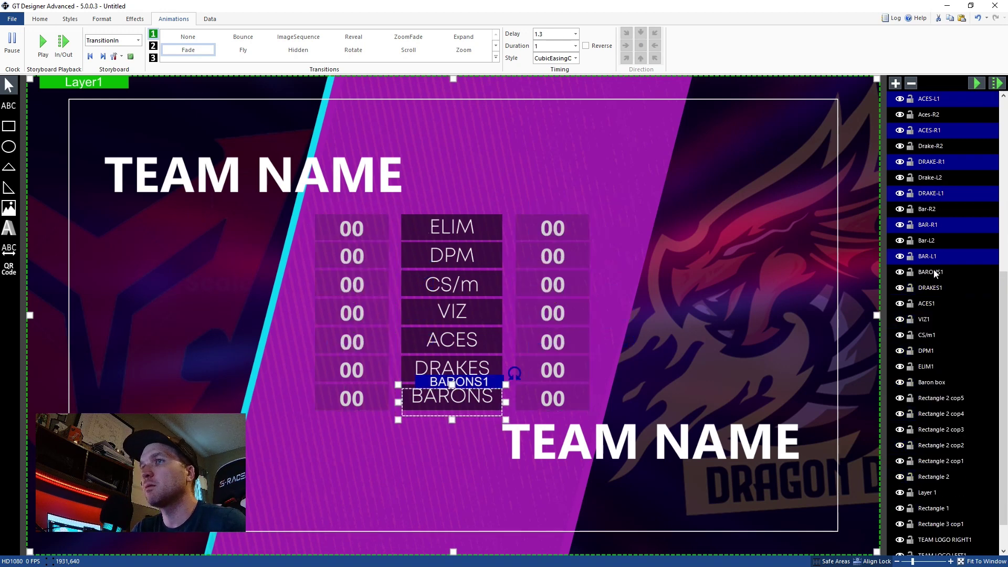
left_click(936, 288, "ctrl")
left_click(932, 313, "ctrl")
left_click(931, 304, "ctrl")
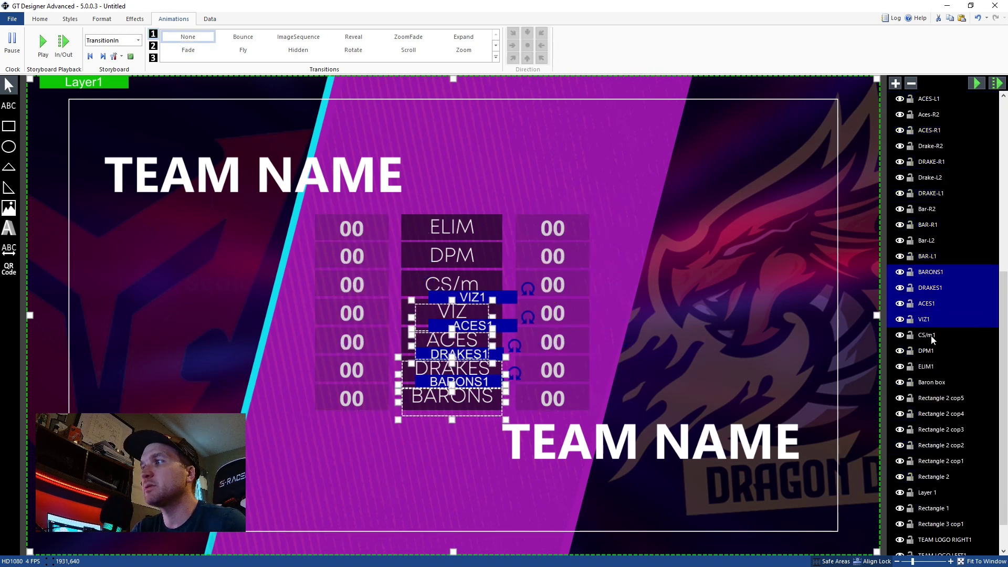
left_click(928, 336, "ctrl")
left_click(924, 351, "ctrl")
left_click(922, 367, "ctrl")
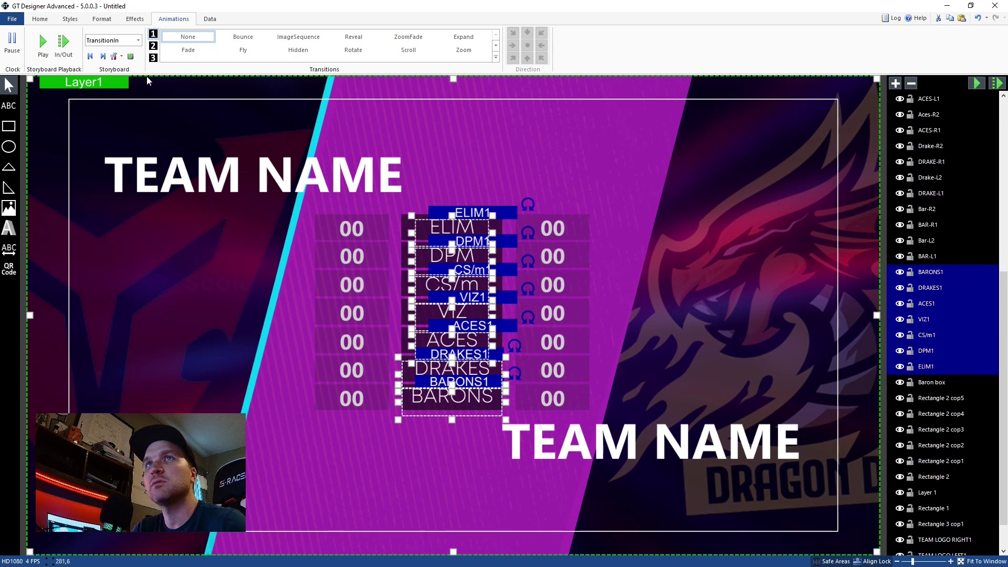
left_click(354, 37)
left_click(640, 33)
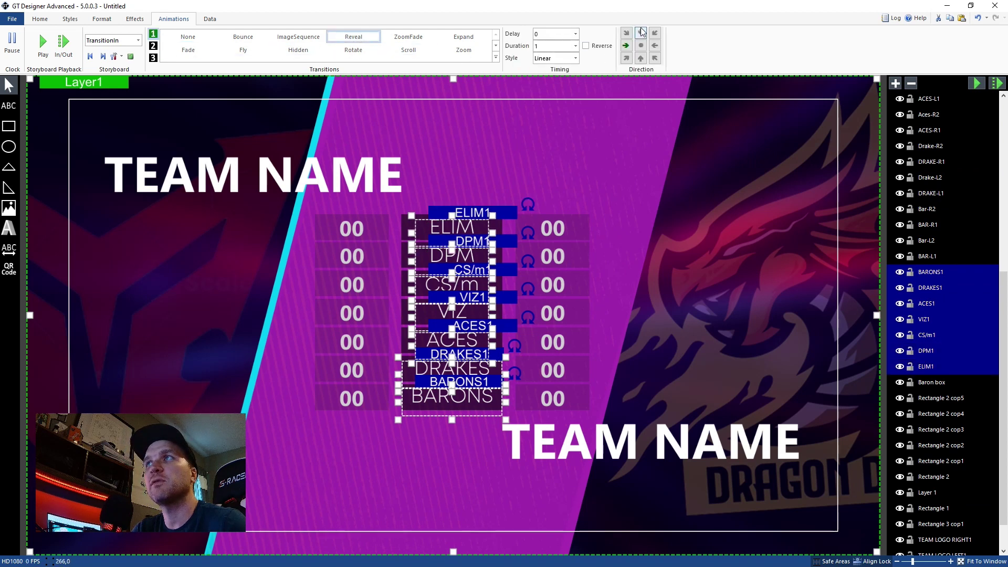
Set the stat labels' Reveal to delay 1.3, duration 0.5 and CubicEasing style
double_click(552, 34)
type("1.")
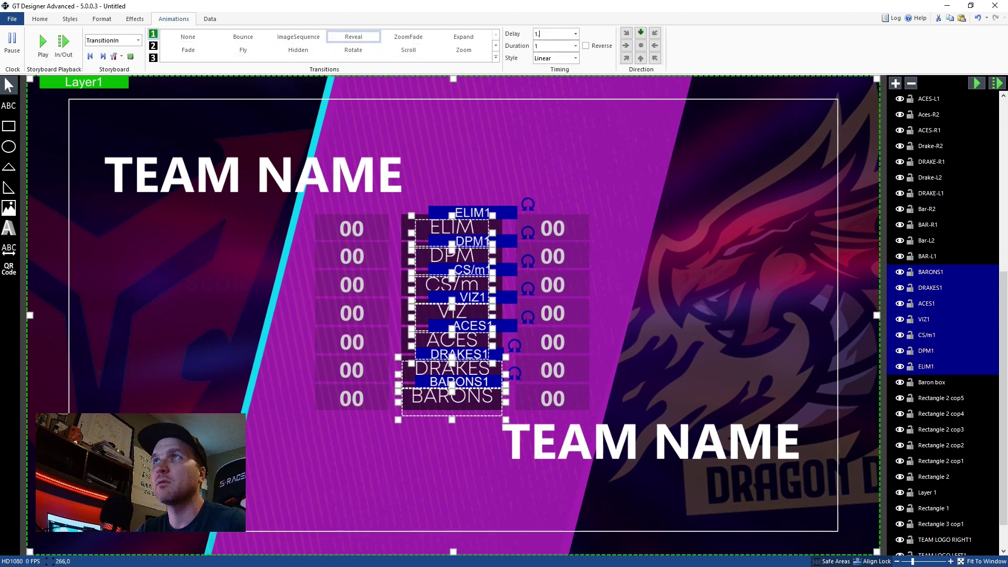
type("3")
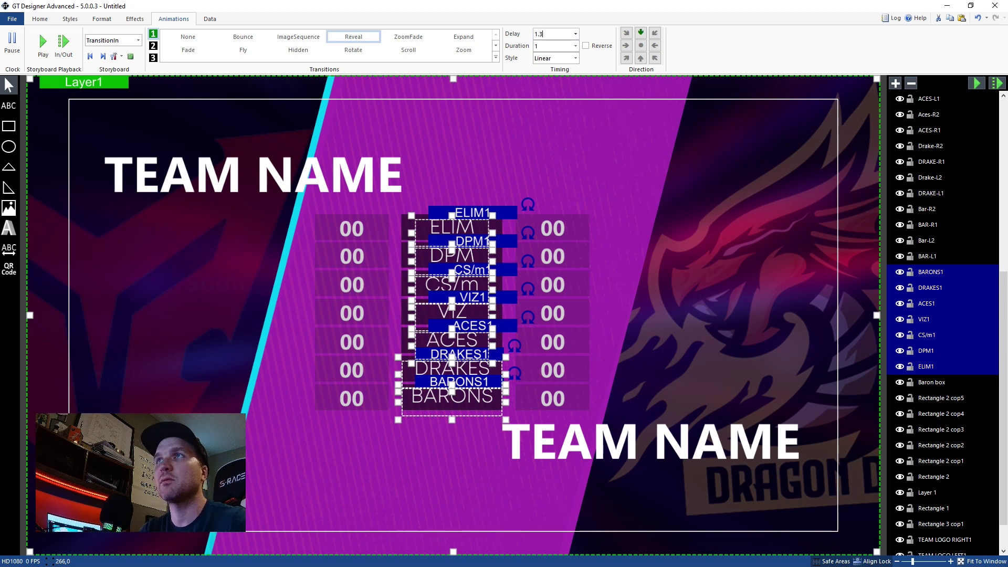
left_click(576, 46)
left_click(546, 68)
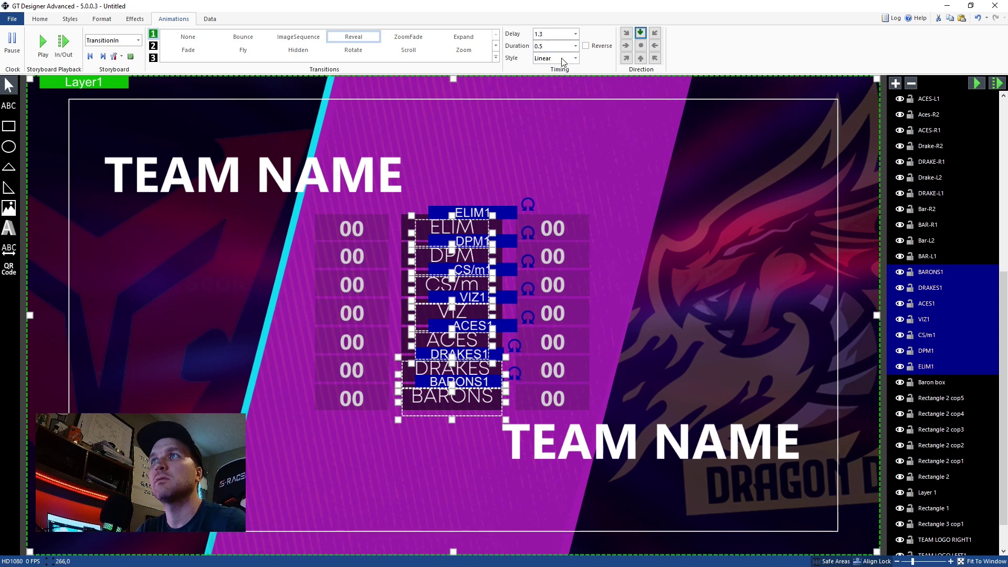
left_click(576, 59)
left_click(557, 101)
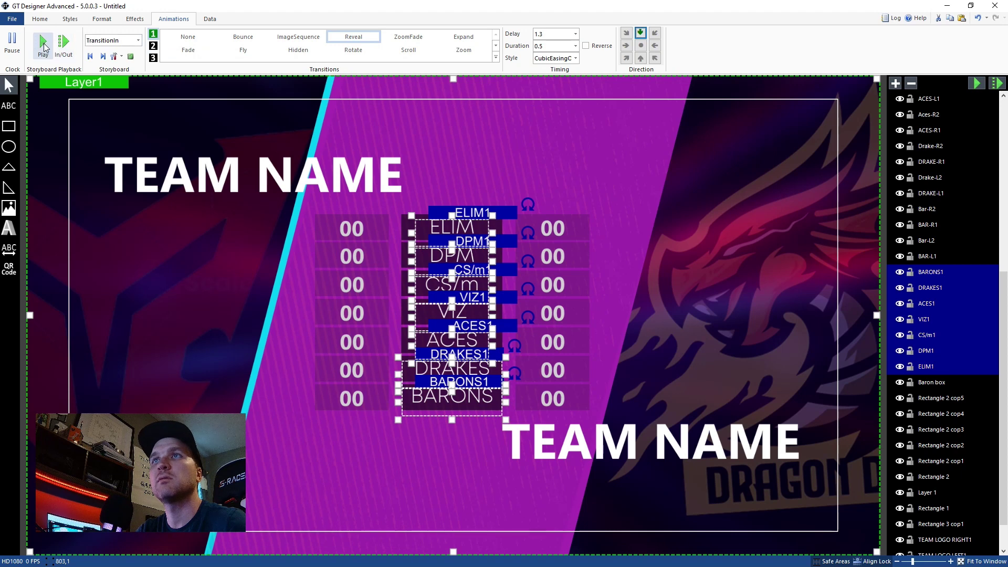
Play the TransitionIn storyboard several times to examine the timing of the labels and scores
left_click(47, 39)
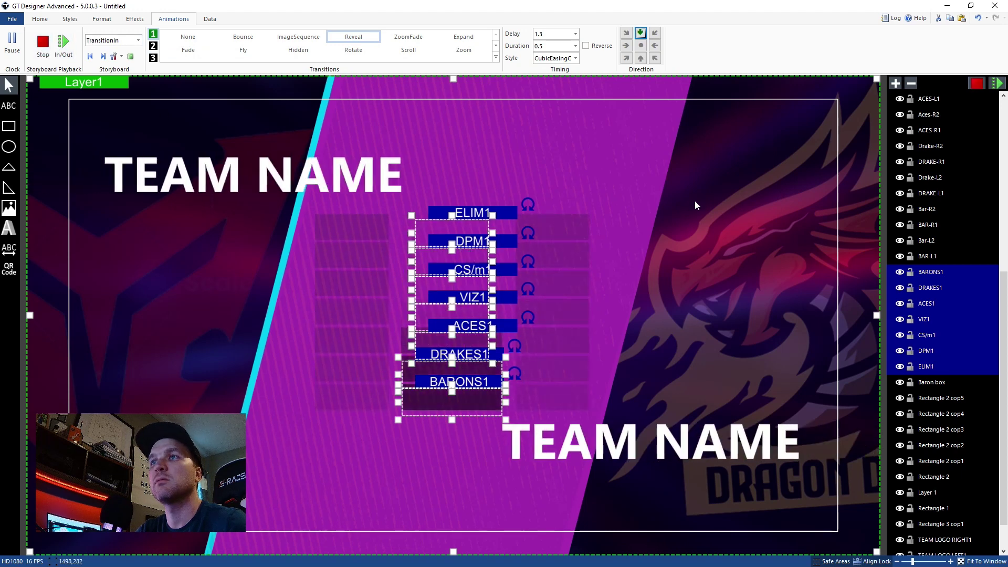
left_click(622, 195)
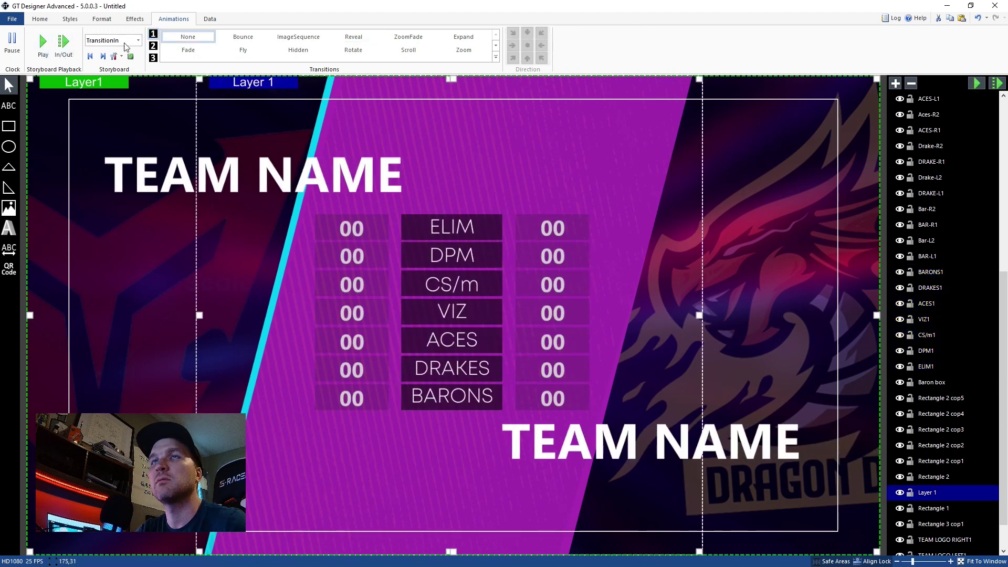
left_click(43, 46)
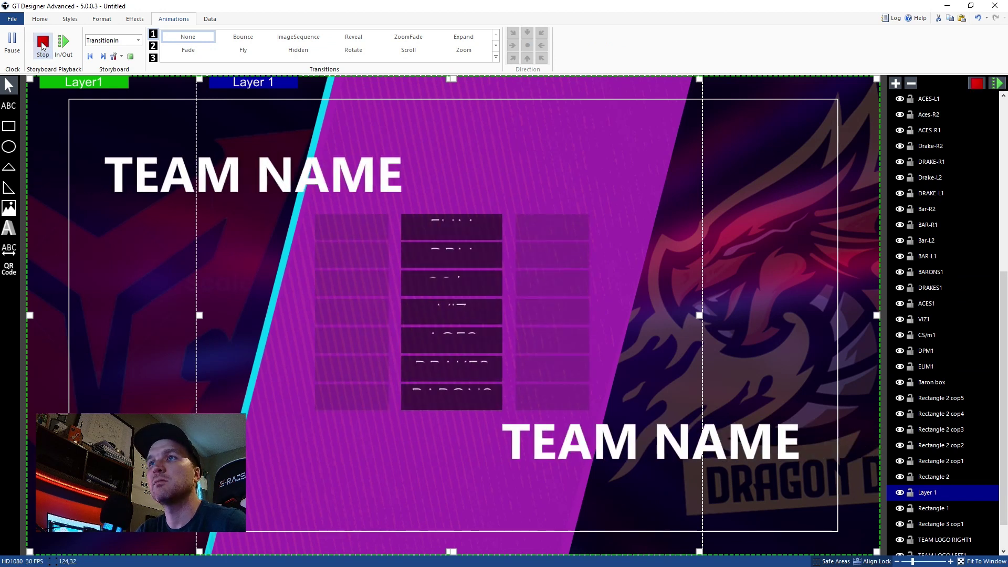
left_click(43, 45)
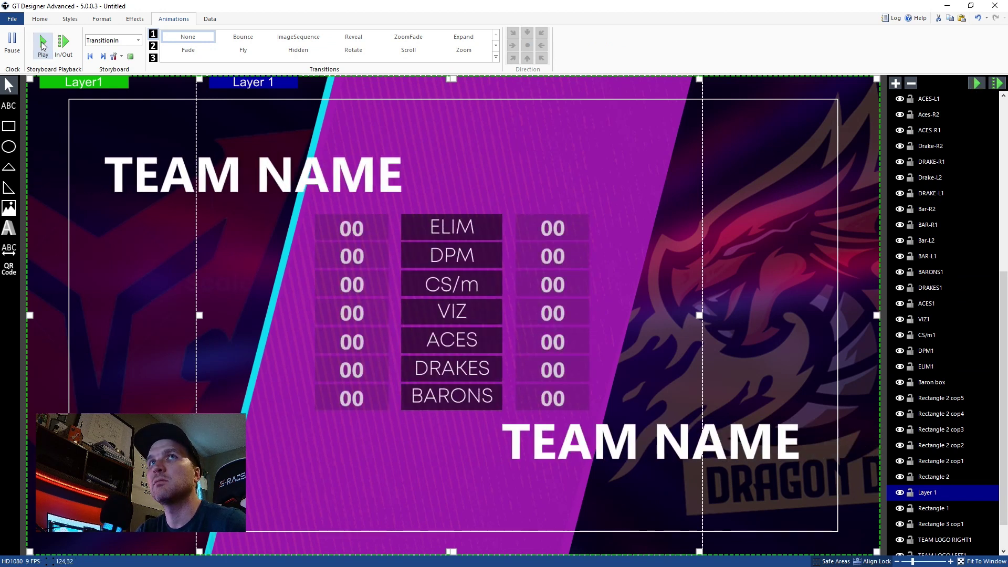
left_click(43, 45)
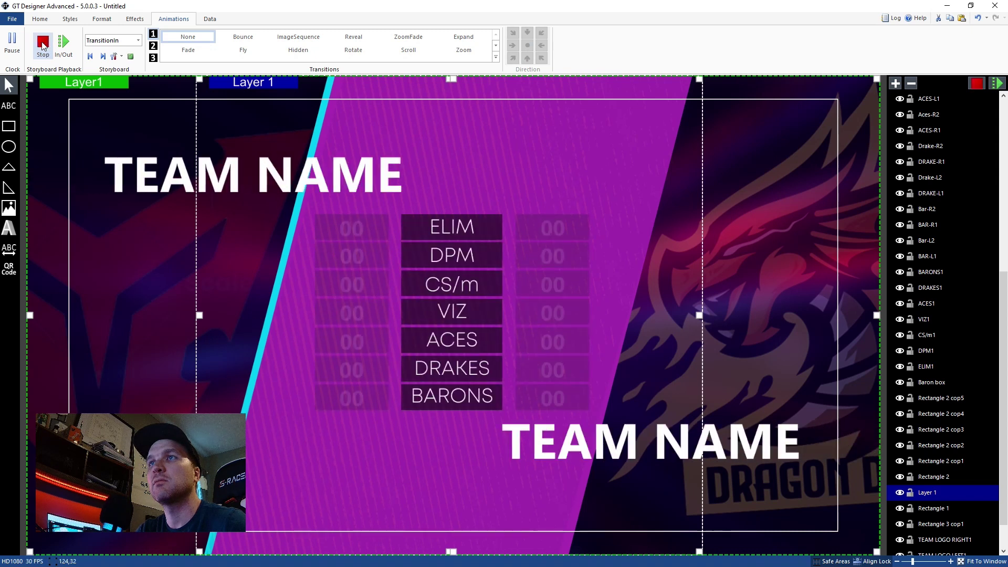
left_click(43, 46)
left_click(43, 45)
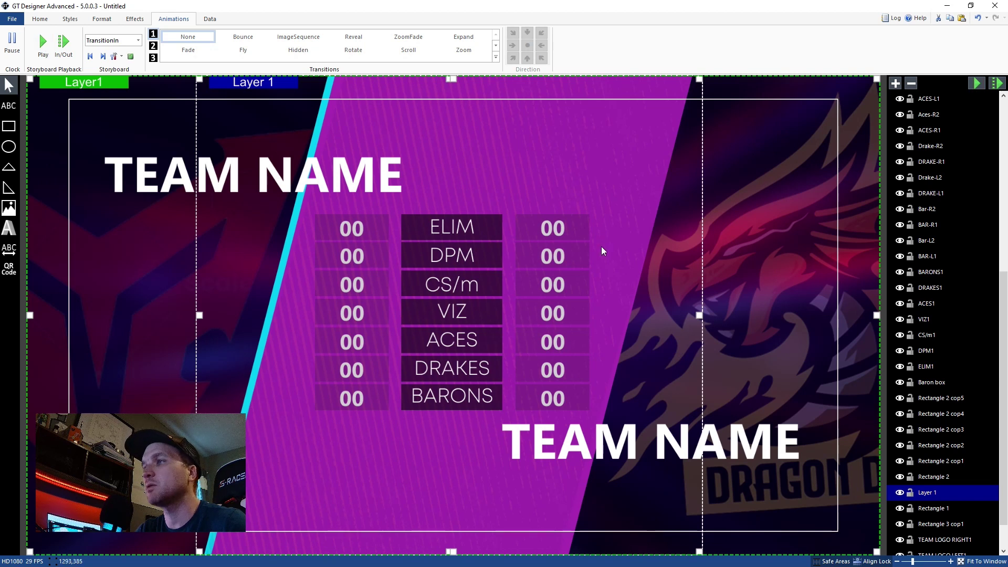
left_click(38, 44)
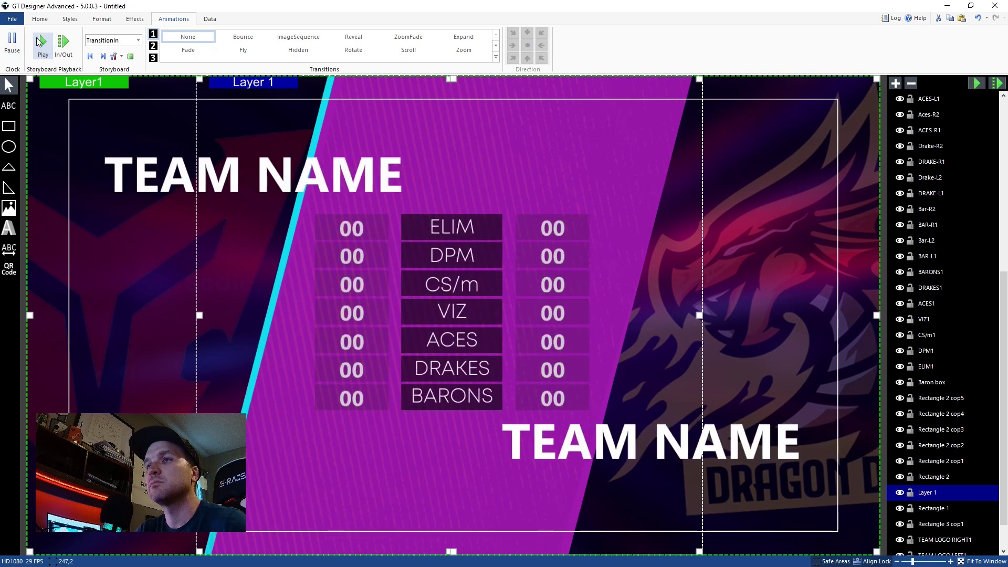
Check the Fade delays of the label background boxes and set Rectangle 2 cop1's delay to 1.2
left_click(931, 384)
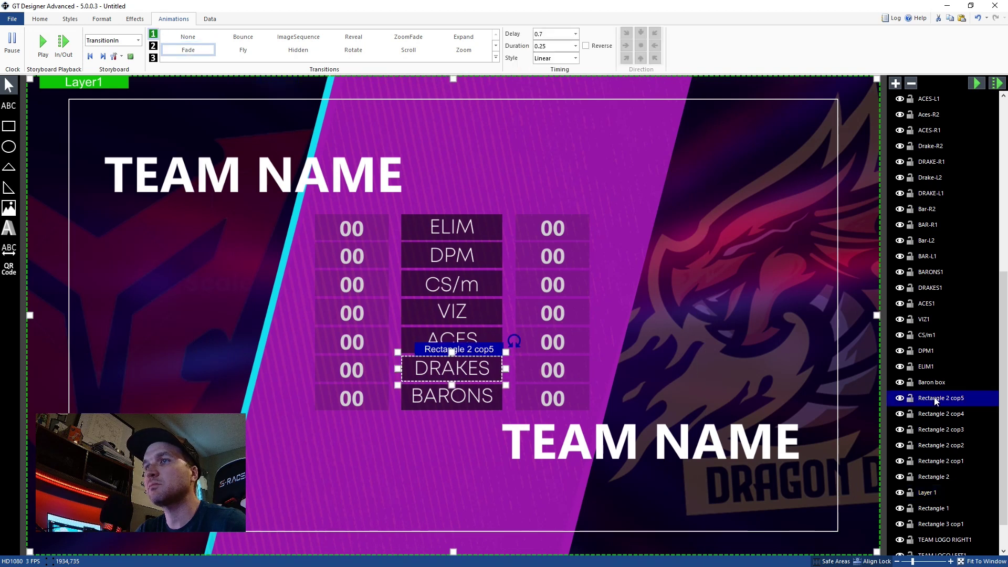
left_click(929, 414)
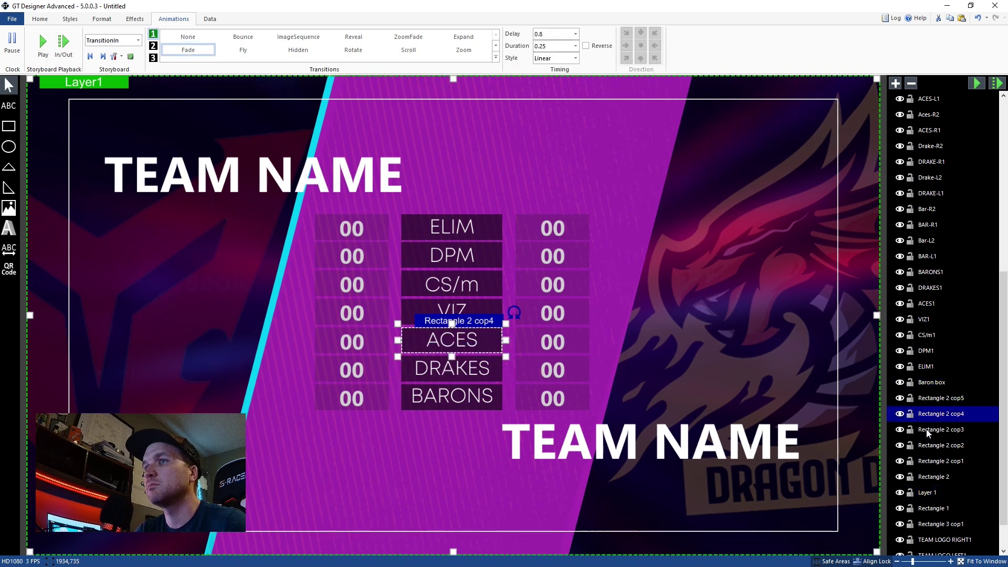
left_click(933, 477)
left_click(933, 462)
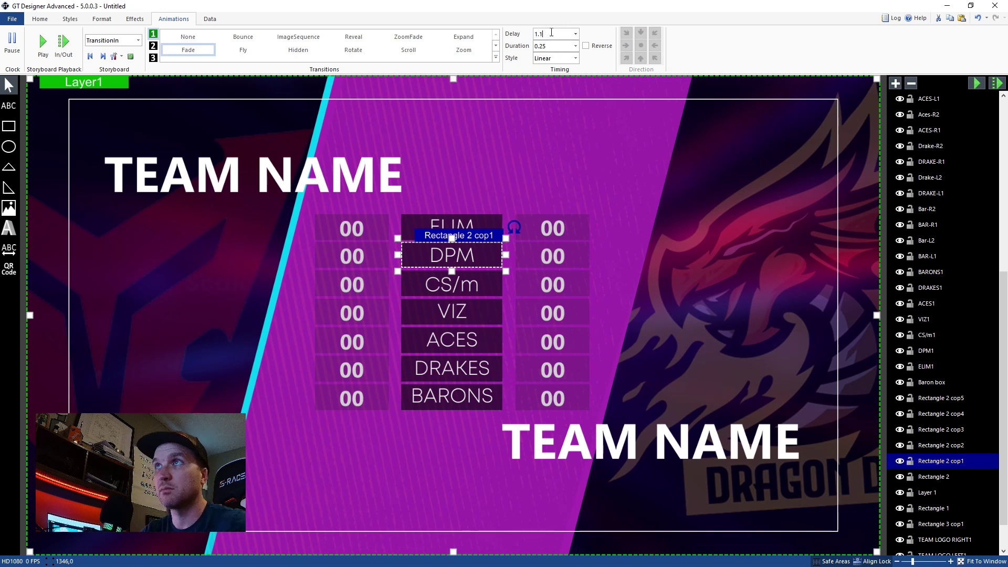
type("1.2")
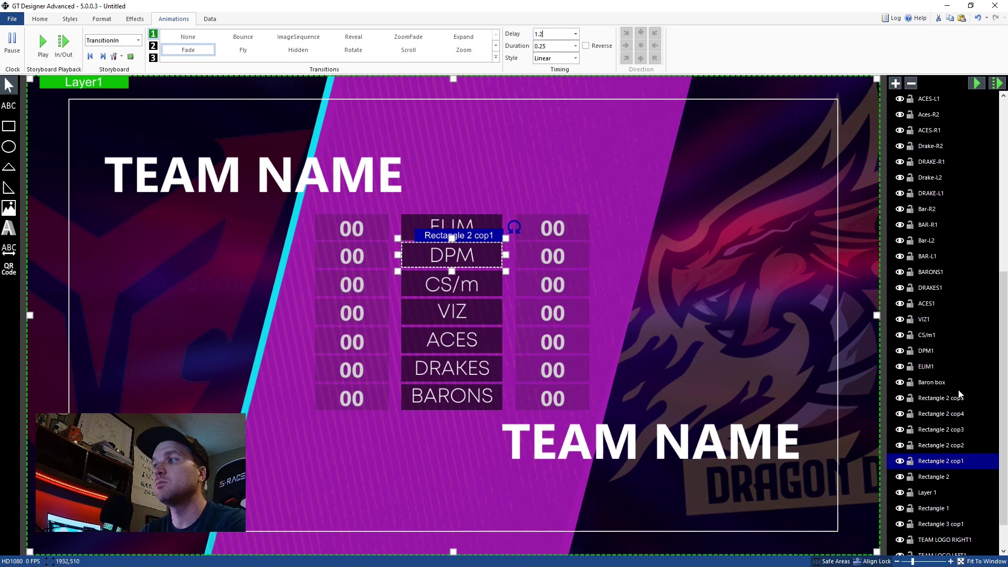
key("Tab")
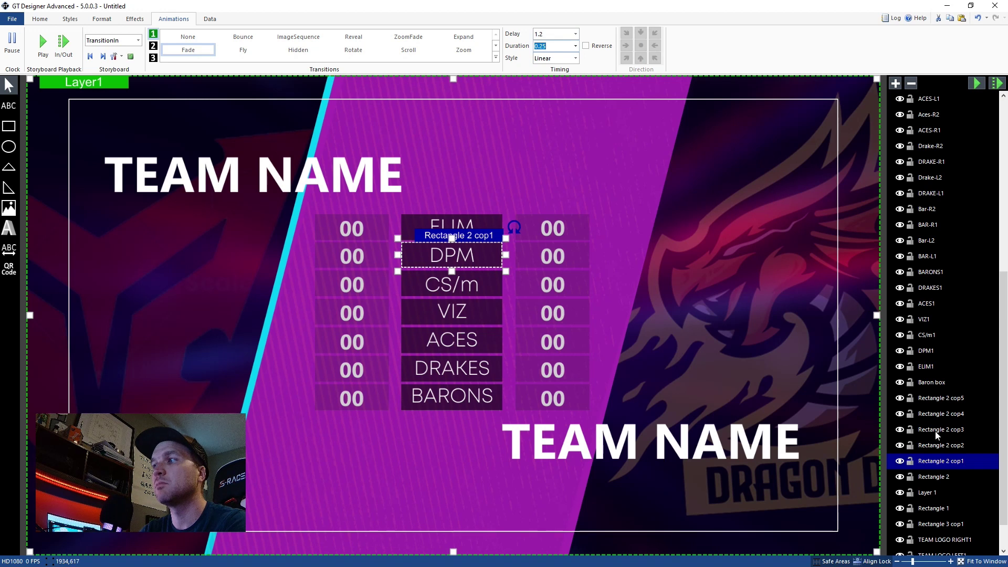
Compare the delays of the neighbouring background boxes and set Rectangle 2 cop1's Fade delay to 1.1
left_click(939, 445)
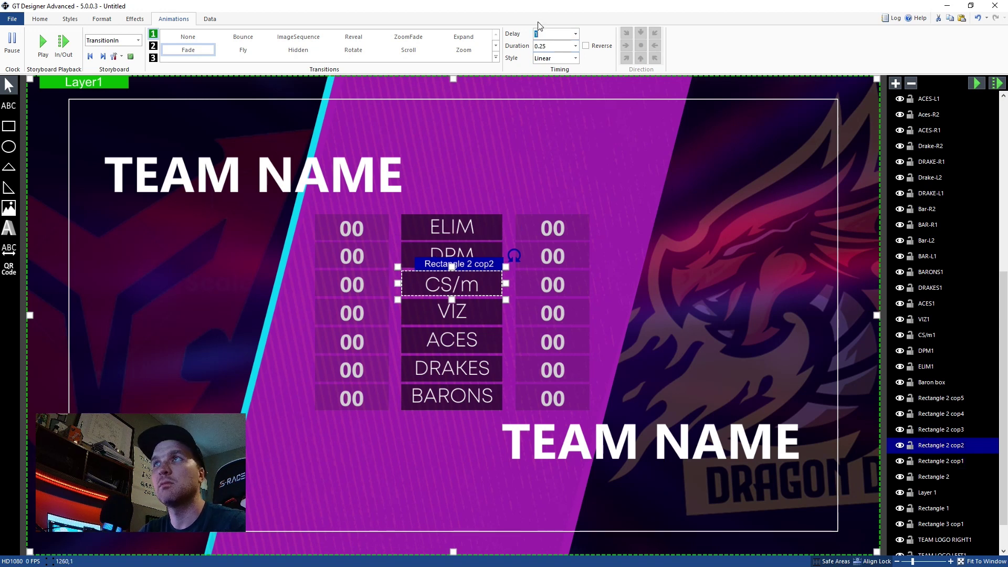
left_click(933, 461)
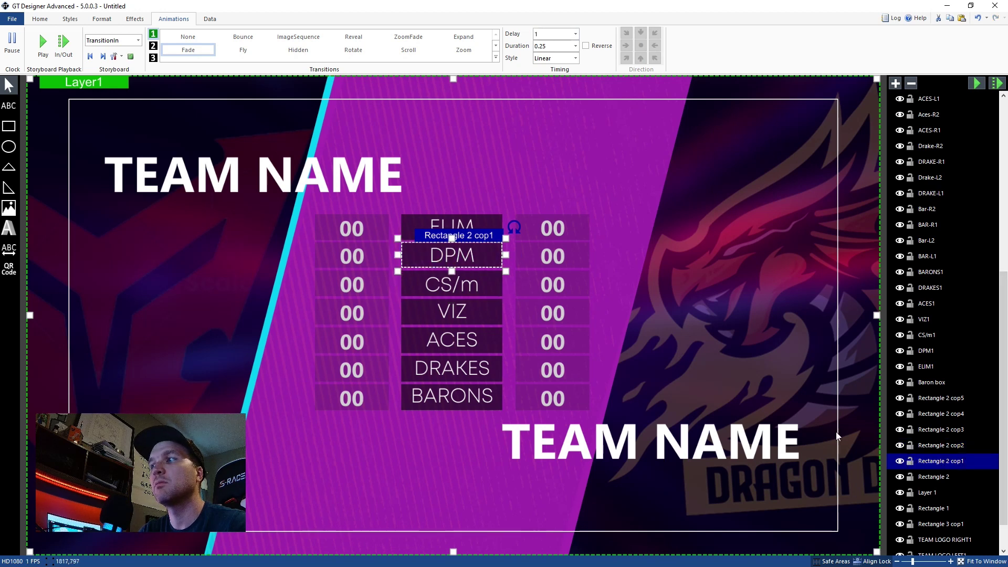
left_click(956, 479)
left_click(940, 462)
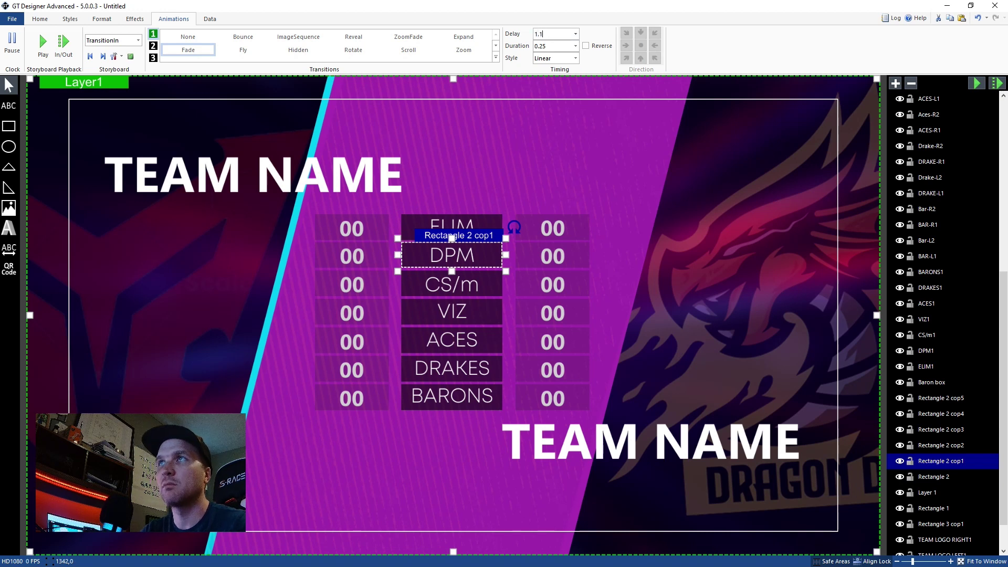
Stagger the Reveal delays of the upper stat labels: DPM1 at 1.4, CS/m1 at 1.5 and VIZ1 at 1.6
left_click(933, 272)
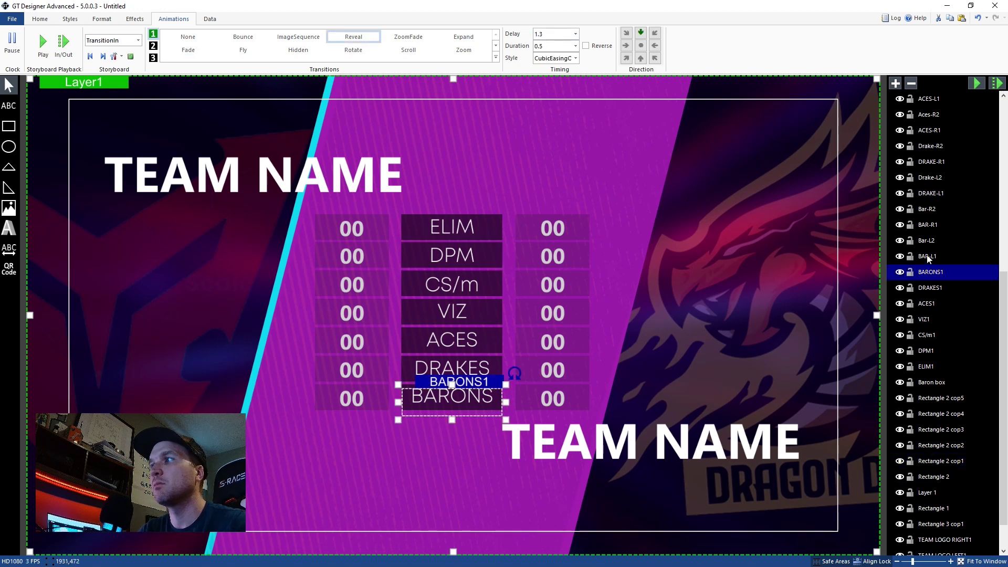
left_click(926, 241)
left_click(929, 351)
left_click(928, 361)
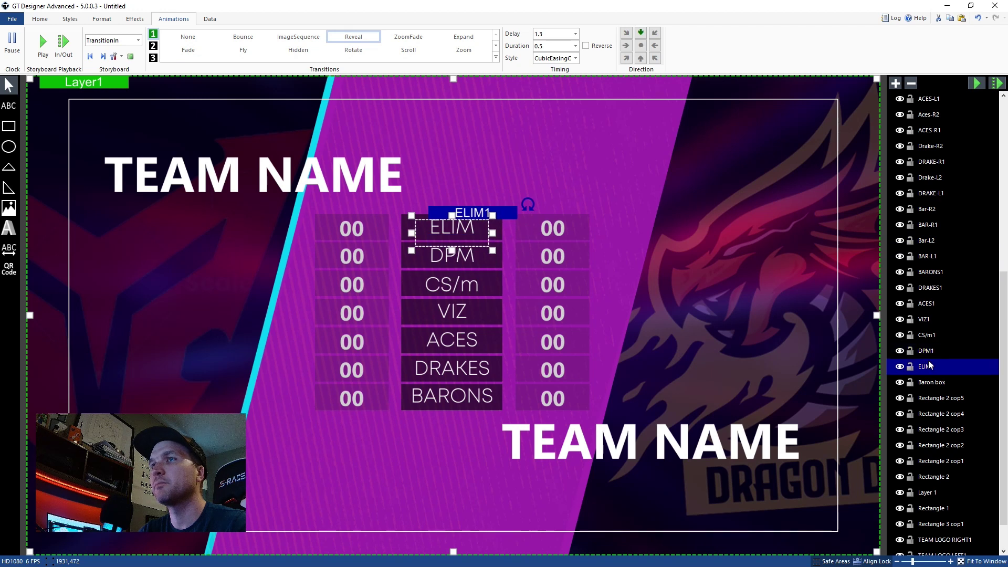
left_click(928, 352)
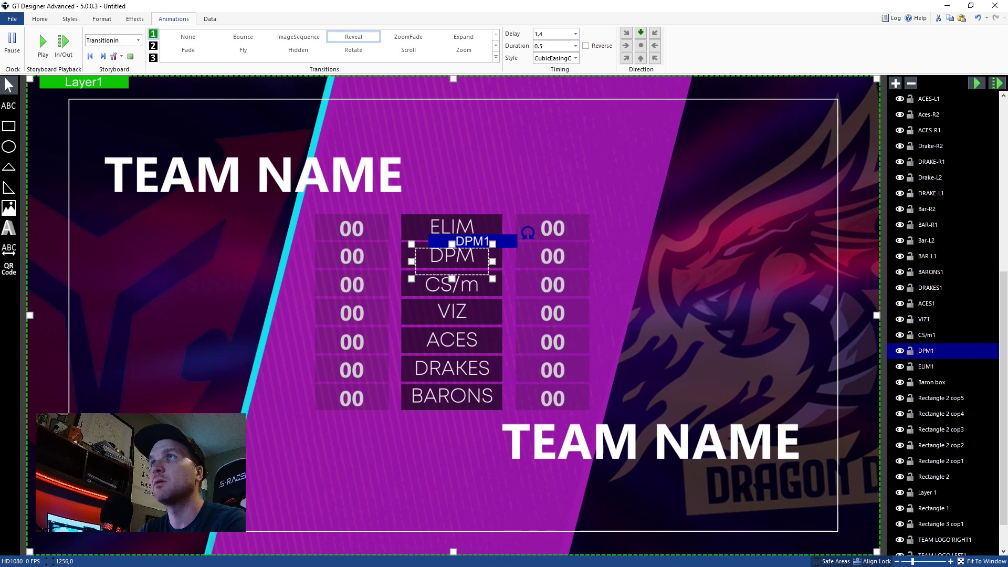
left_click(950, 336)
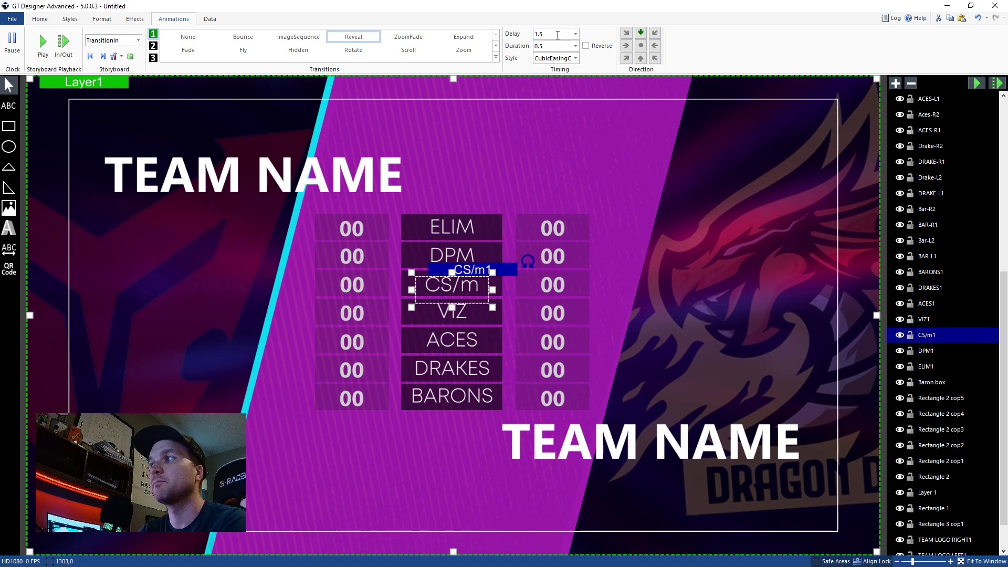
left_click(953, 319)
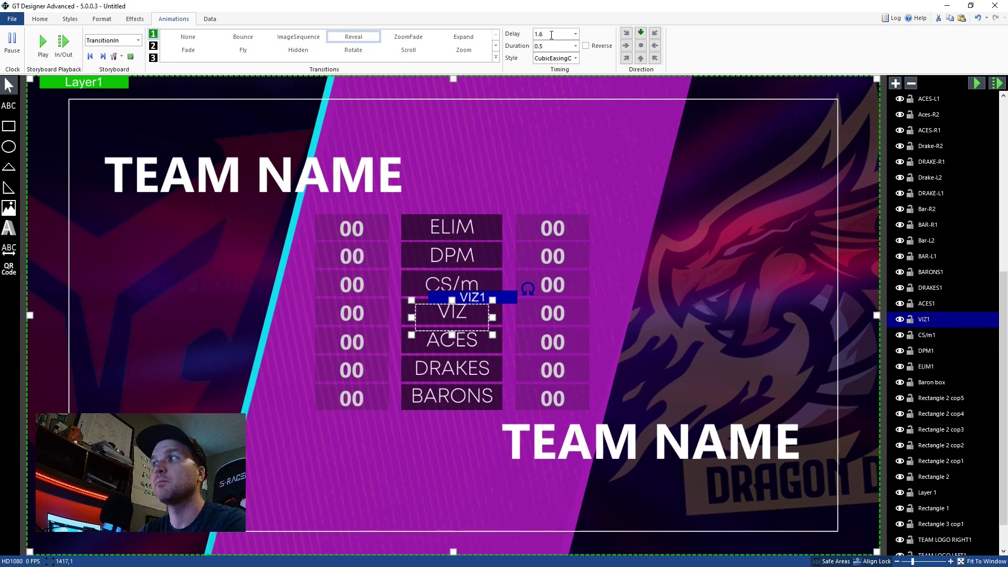
Continue the staggered Reveal delays on ACES1, DRAKES1 and BARONS1, with DRAKES1 at 1.8 and BARONS1 at 1.9
left_click(925, 304)
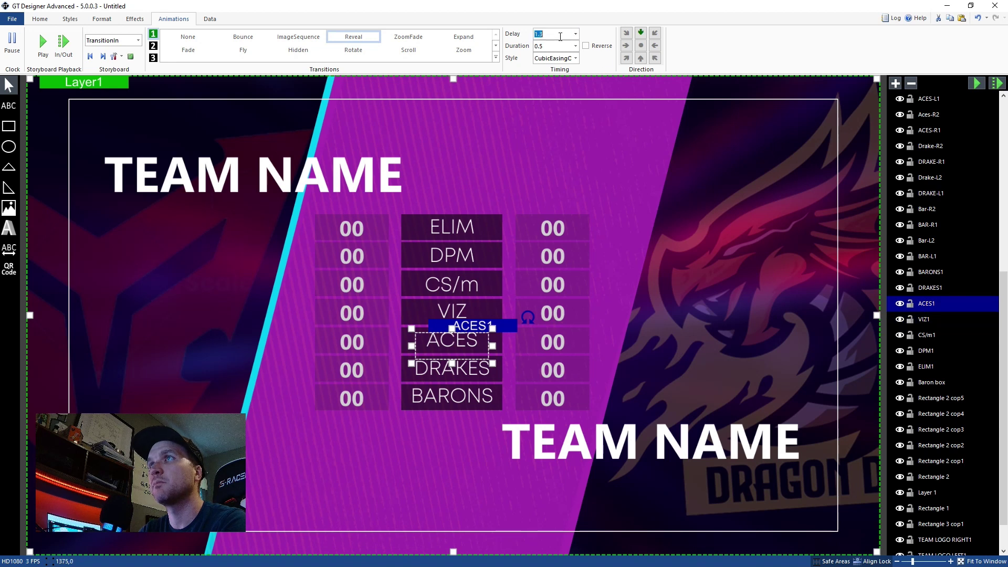
left_click(948, 287)
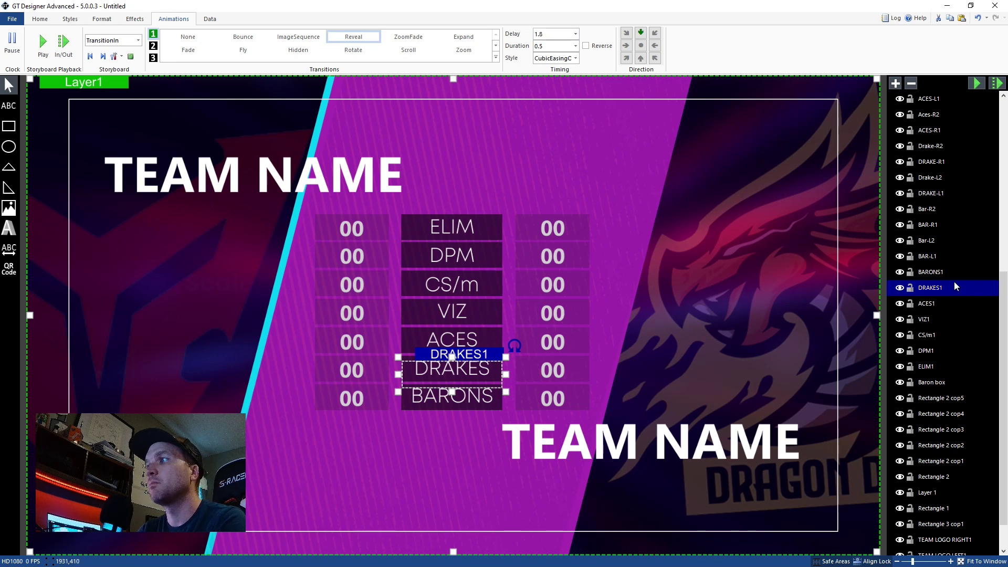
left_click(931, 272)
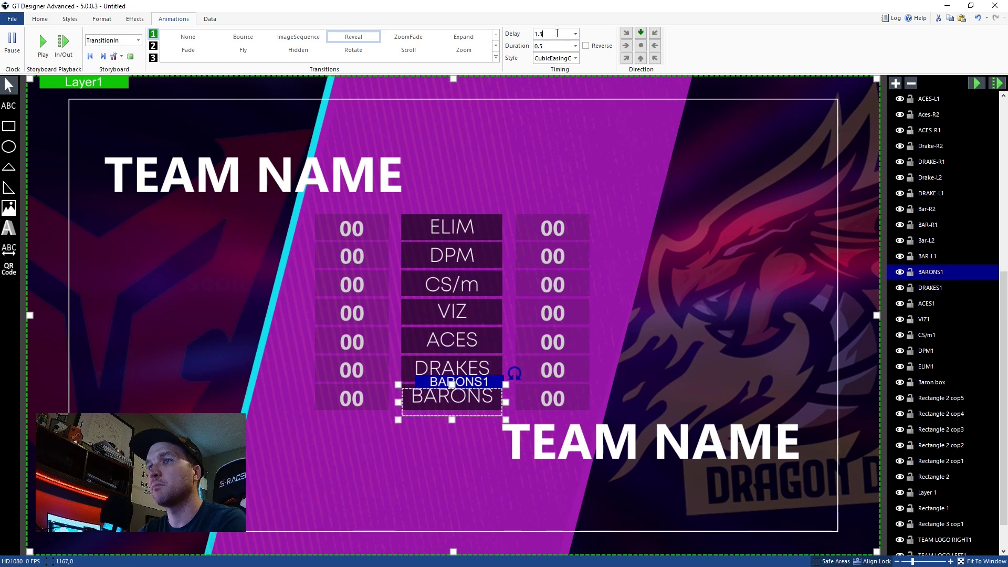
left_click(588, 151)
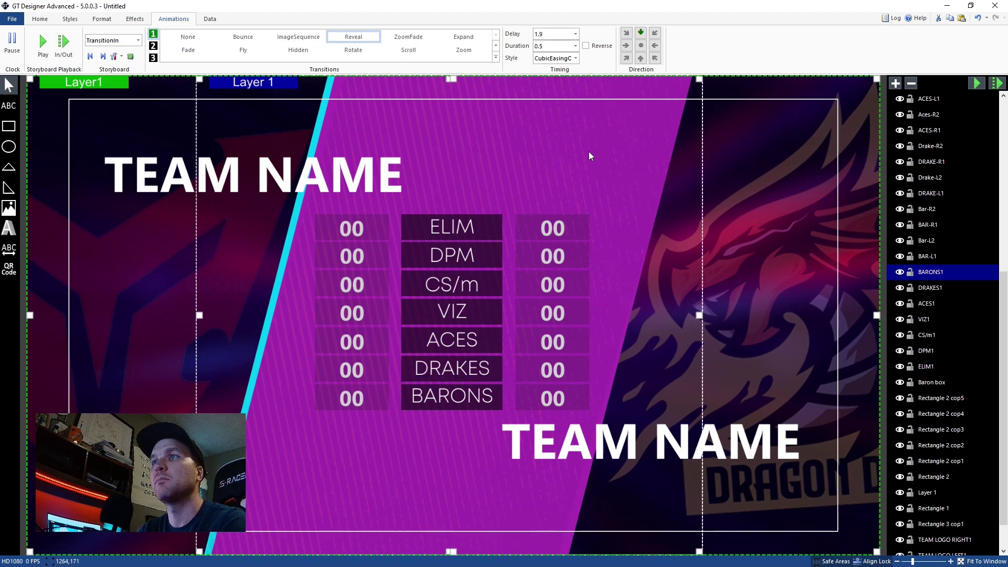
Play the TransitionIn storyboard repeatedly to examine the staggered reveal of the stat labels
left_click(866, 122)
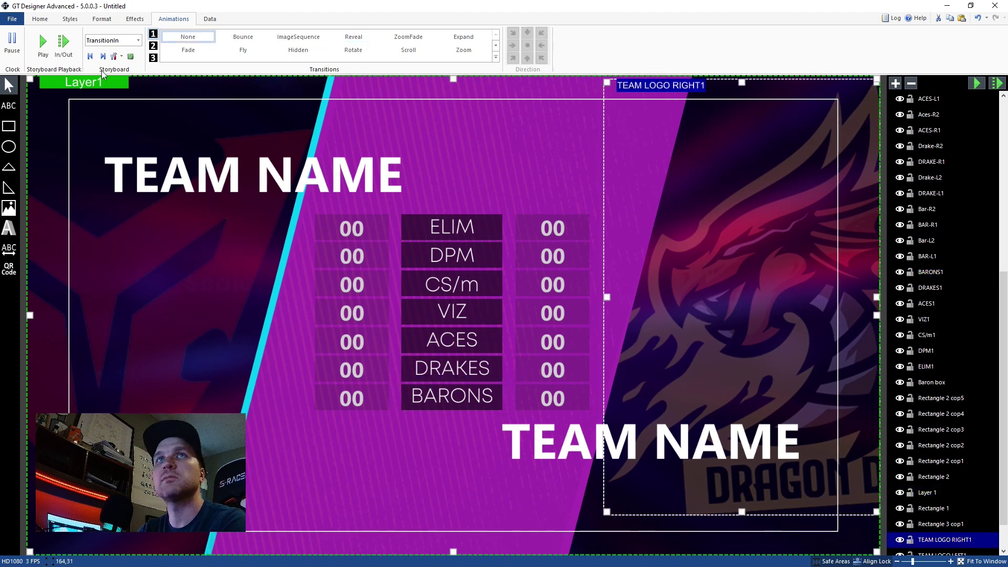
left_click(39, 43)
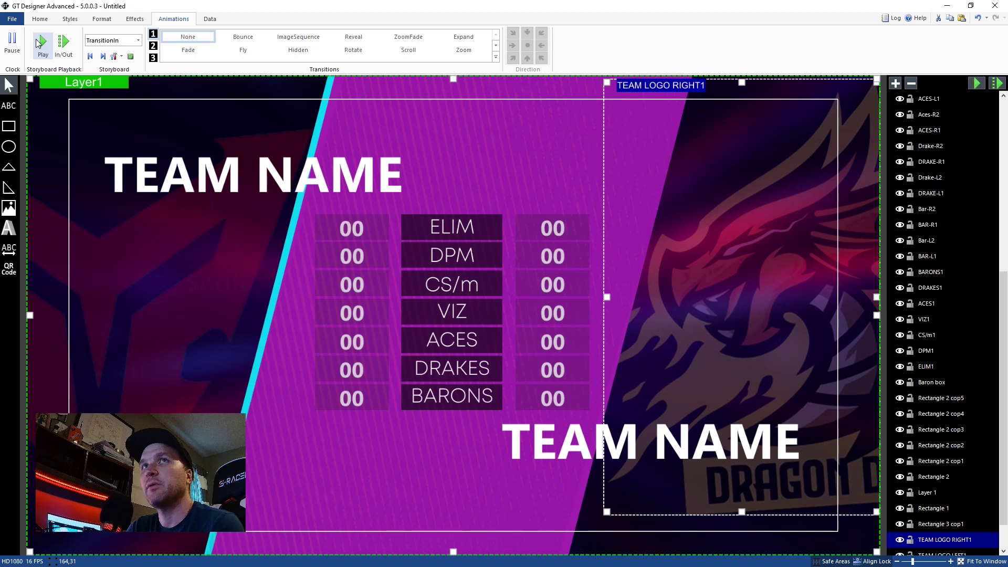
left_click(38, 43)
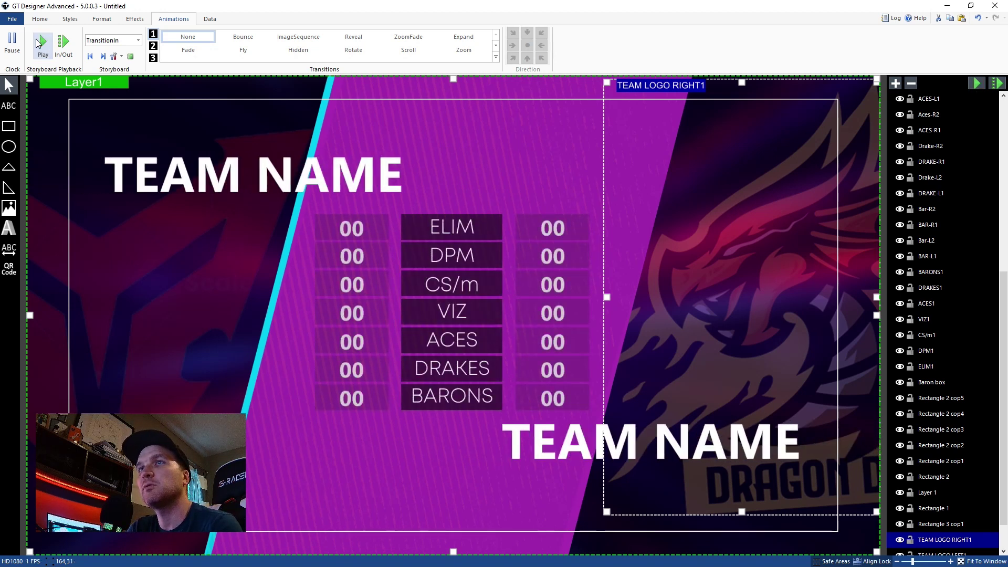
left_click(39, 43)
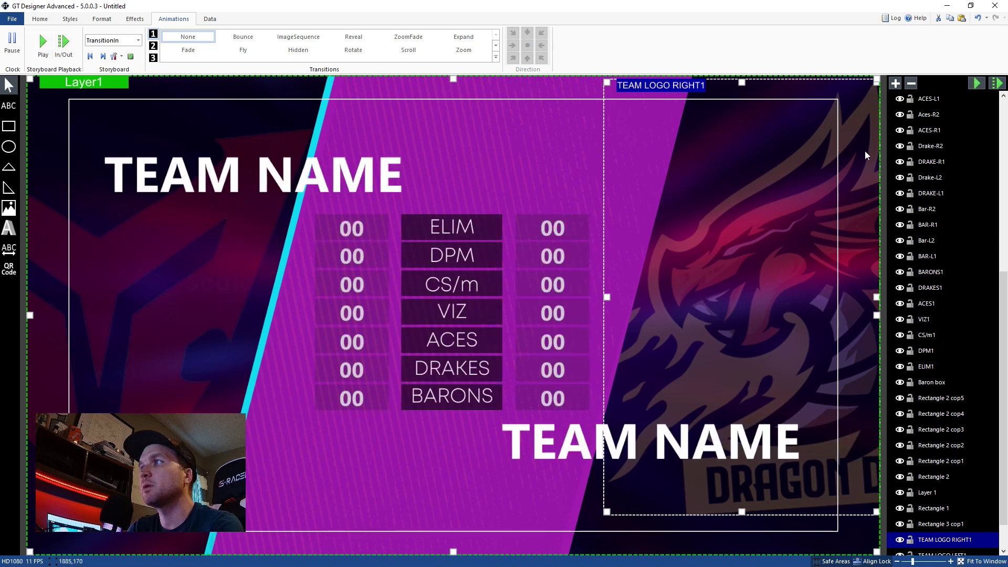
Try a Reveal transition with a leftward direction on TEAM LOGO RIGHT1 and preview it
scroll(948, 444, "down", 2)
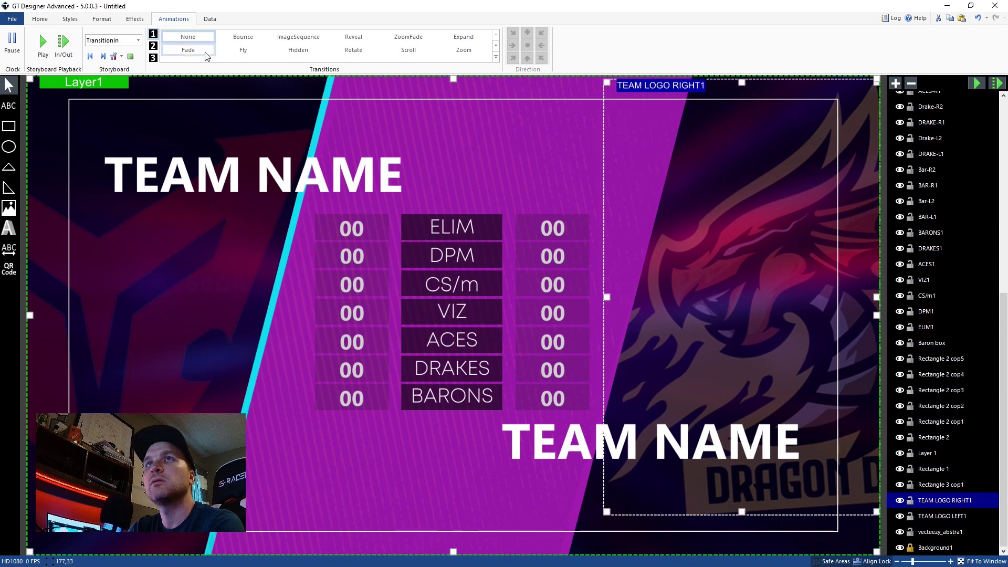
left_click(366, 41)
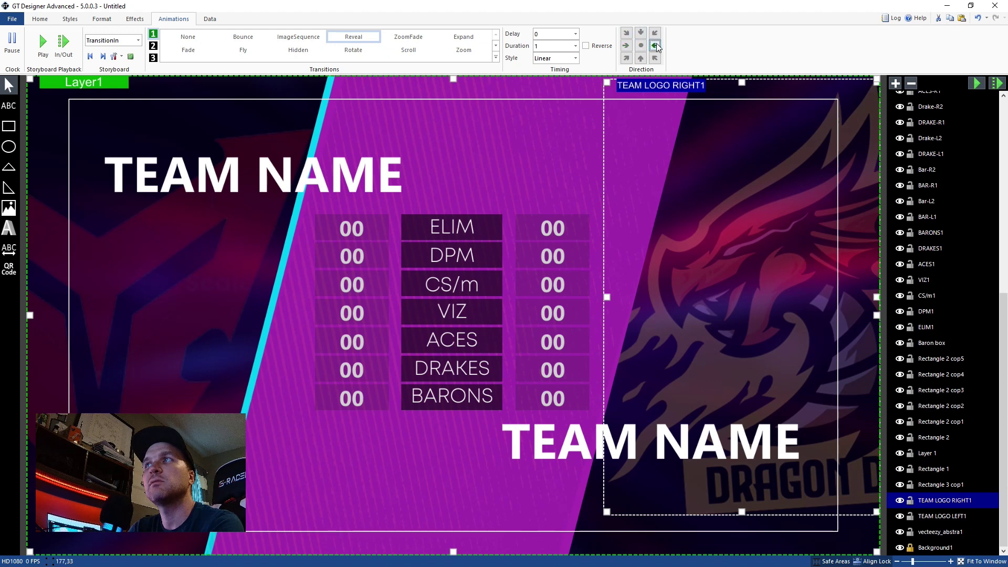
left_click(48, 45)
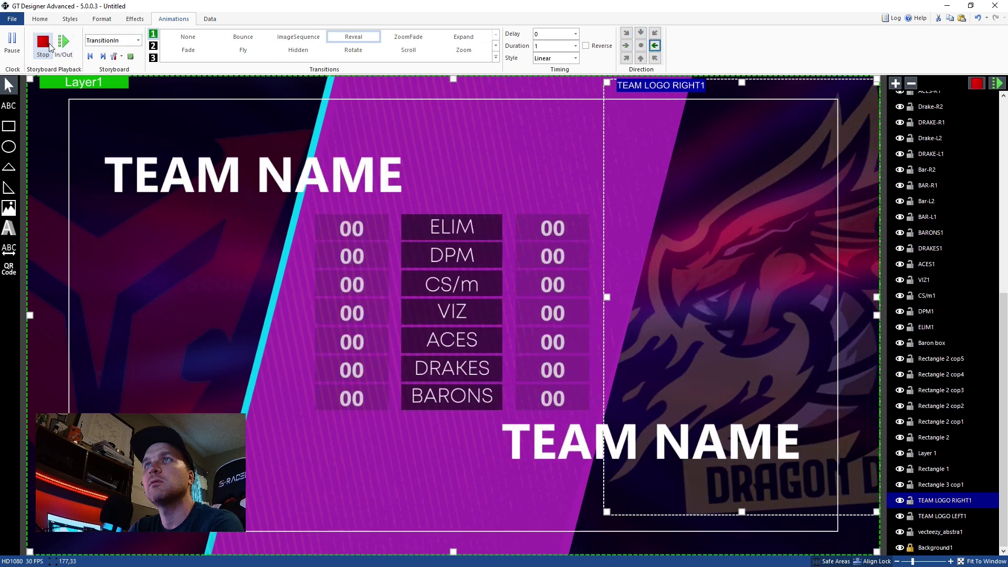
Apply the ZoomFade transition to TEAM LOGO RIGHT1 and preview the storyboard
left_click(409, 37)
left_click(43, 45)
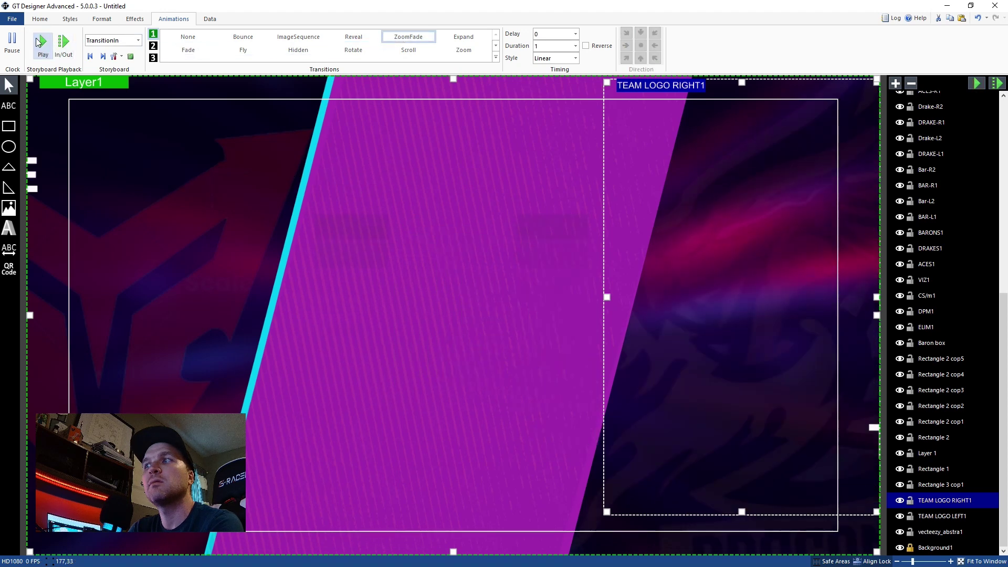
left_click(41, 43)
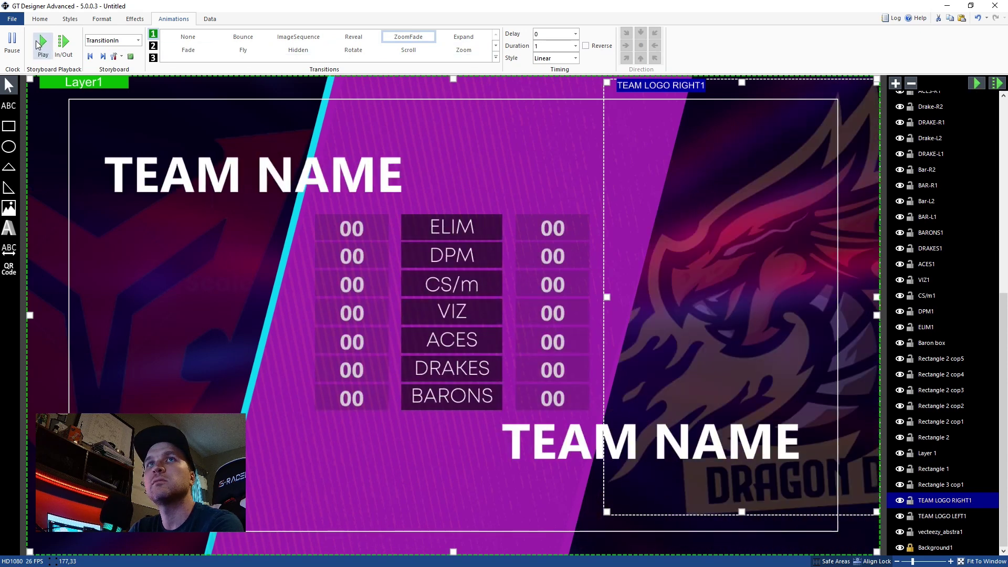
left_click(39, 42)
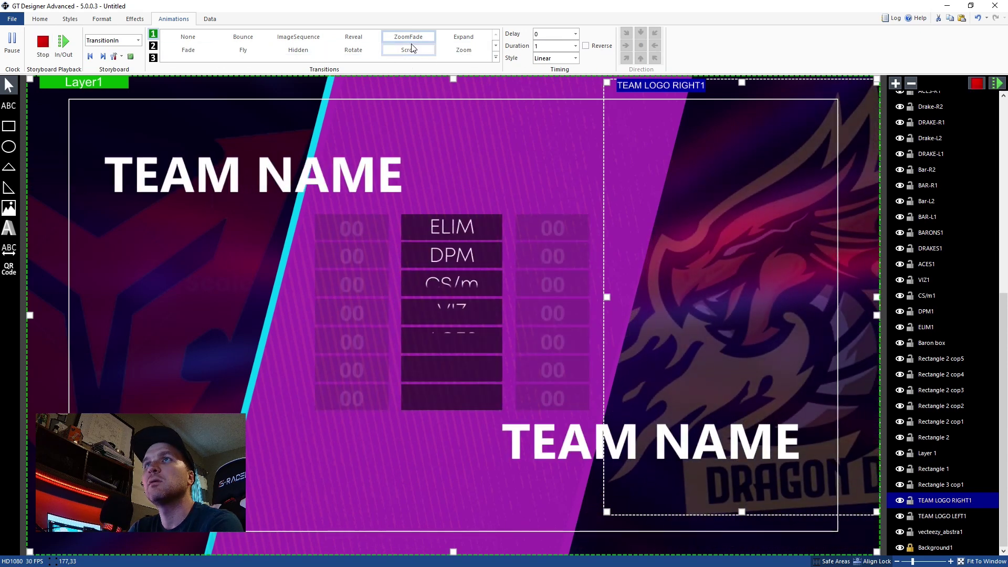
Set TEAM LOGO RIGHT1's ZoomFade to CubicEasingOut style and 0.5 duration, and preview the storyboard
left_click(576, 58)
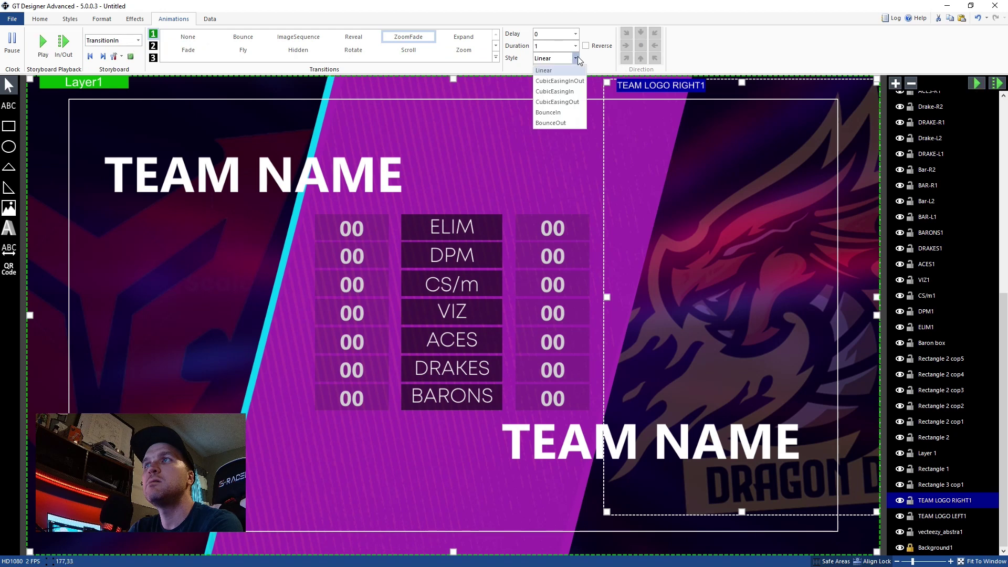
left_click(569, 103)
left_click(576, 46)
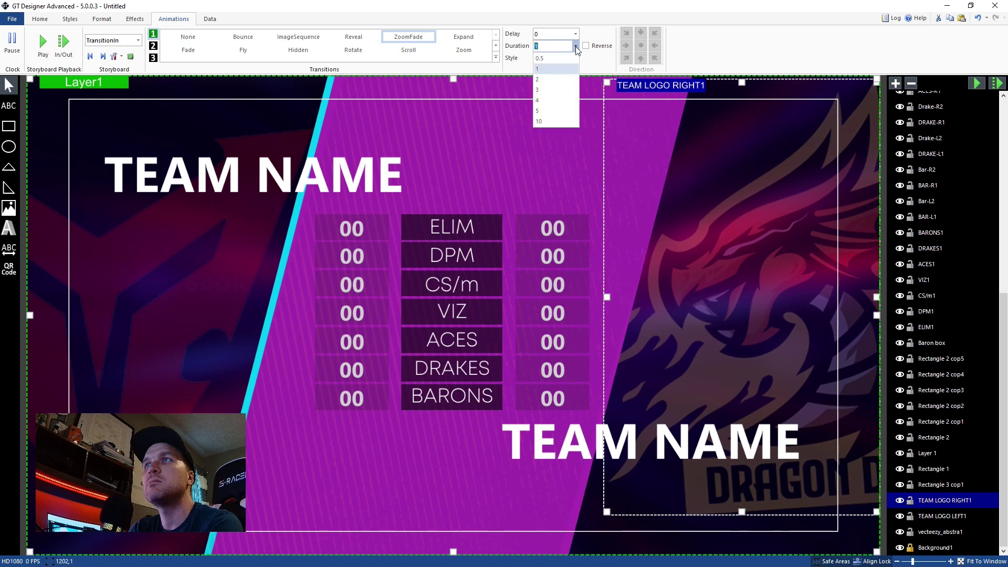
left_click(549, 63)
left_click(43, 46)
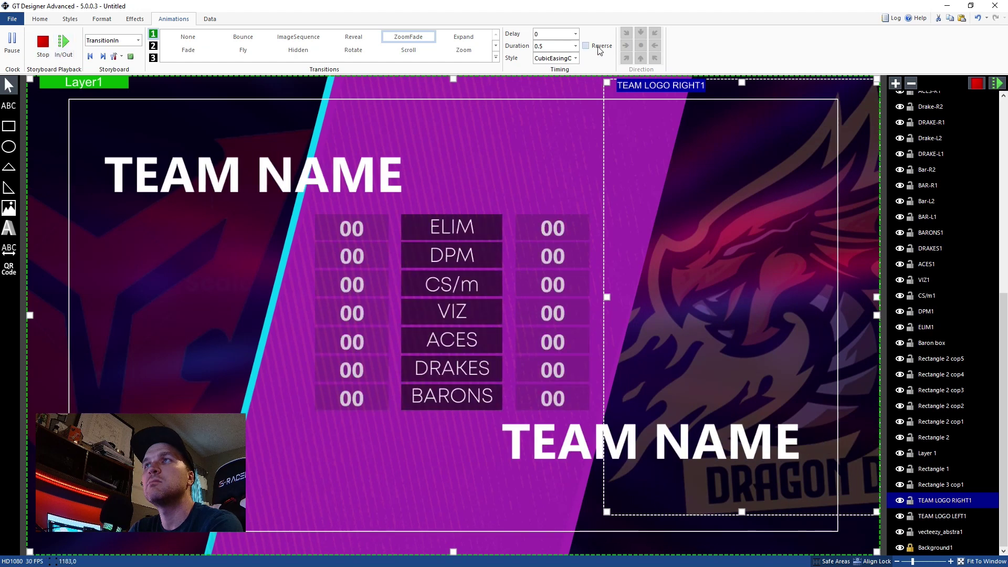
Apply the ZoomFade transition to TEAM LOGO LEFT1 with a duration of 0.5
left_click(194, 251)
left_click(128, 254)
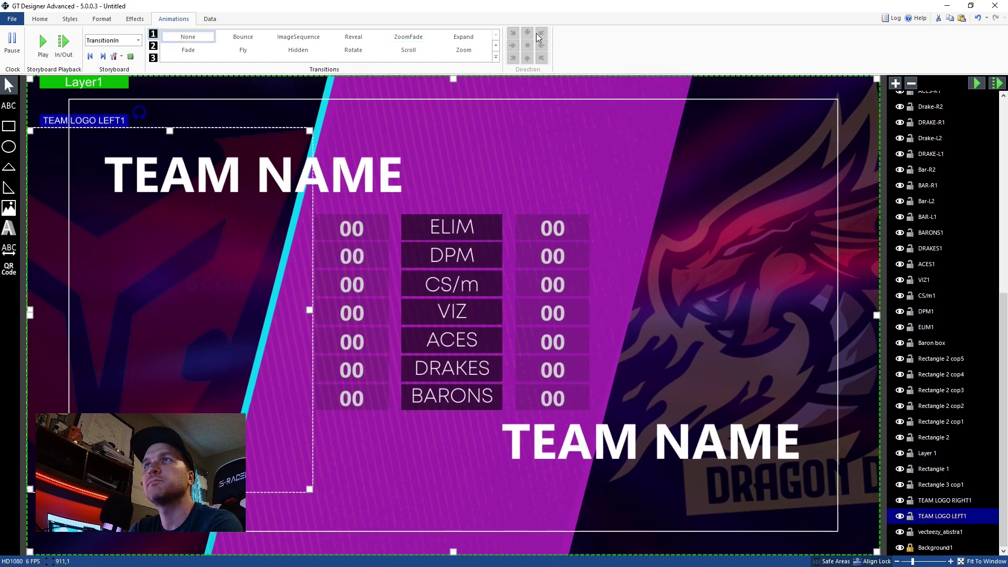
left_click(408, 36)
double_click(557, 46)
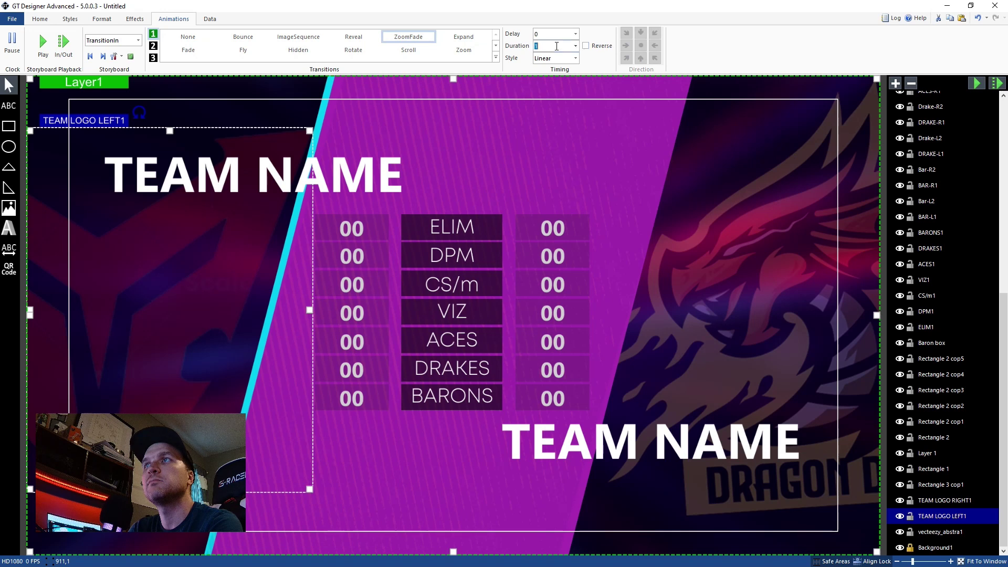
left_click(575, 46)
left_click(549, 66)
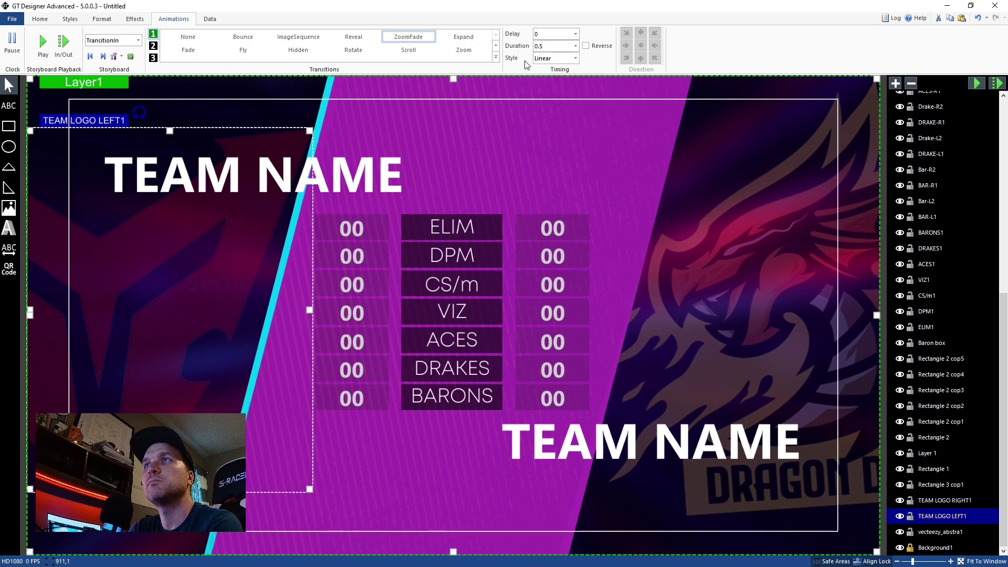
Try the CubicEasingIn style on TEAM LOGO LEFT1's ZoomFade and preview the storyboard
left_click(577, 59)
left_click(569, 84)
left_click(575, 59)
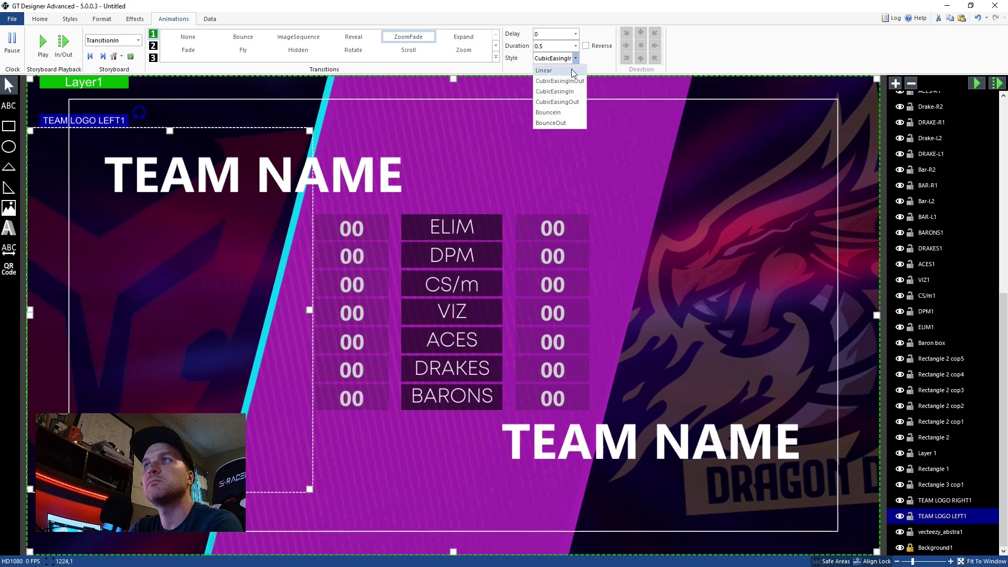
left_click(562, 91)
left_click(44, 52)
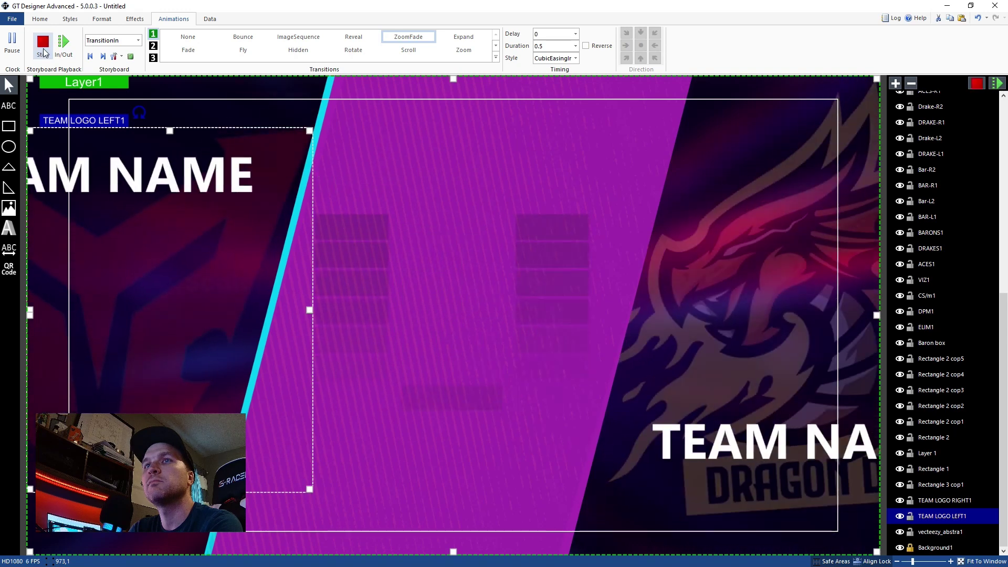
Set TEAM LOGO LEFT1's ZoomFade style to CubicEasingOut and preview the storyboard
left_click(575, 58)
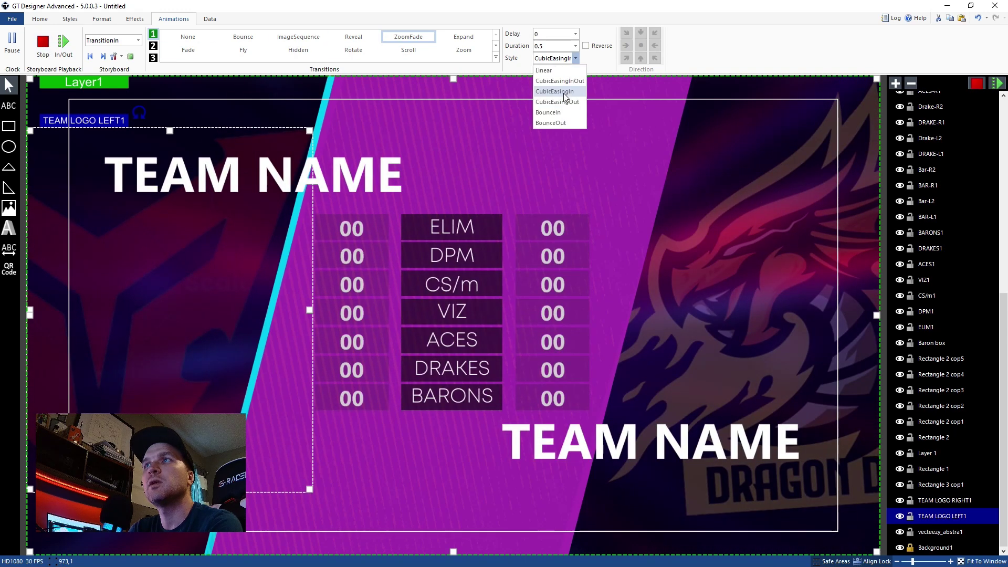
left_click(563, 93)
left_click(42, 44)
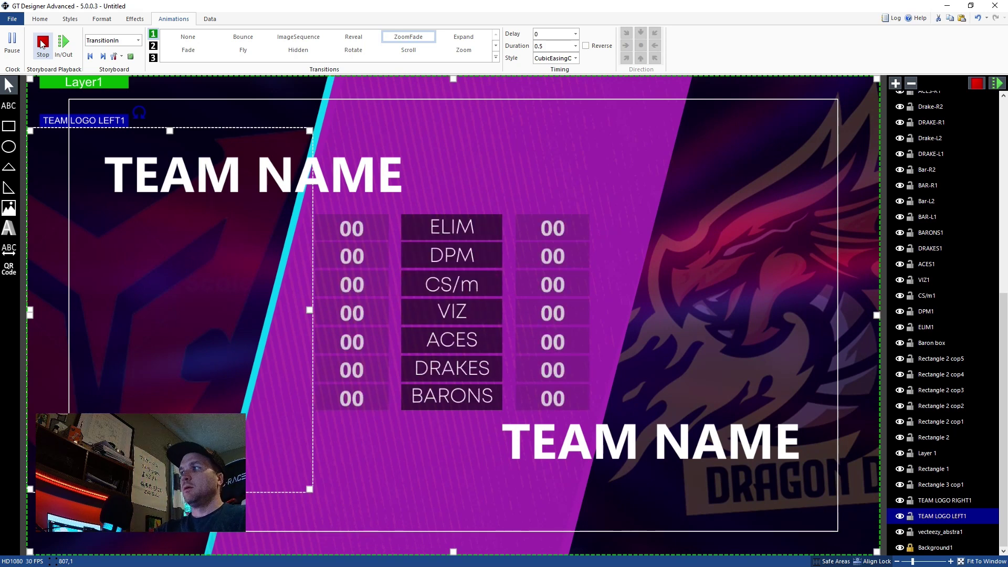
Replay the TransitionIn storyboard several times to examine the complete entrance animation with both team logos
left_click(43, 44)
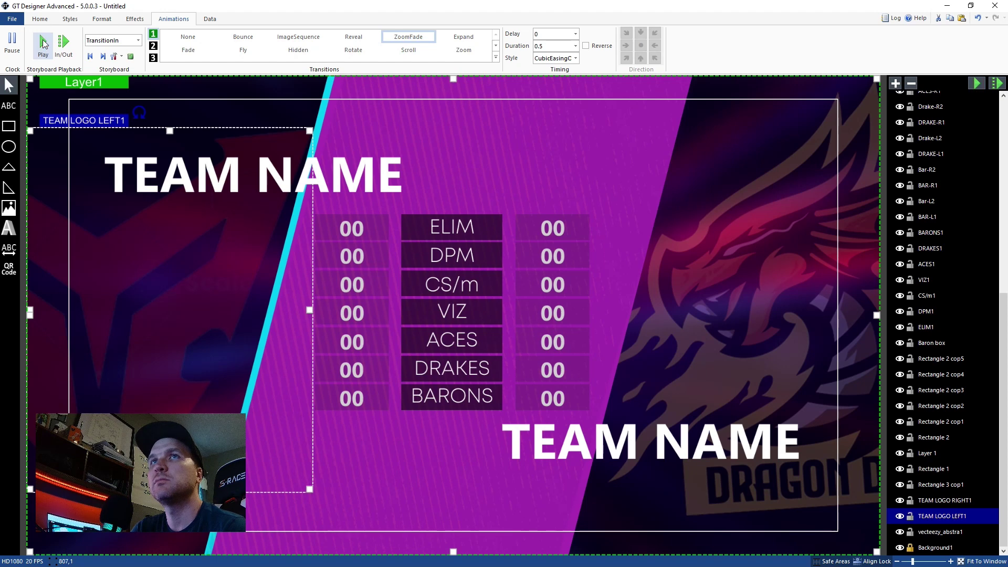
left_click(43, 44)
left_click(43, 44)
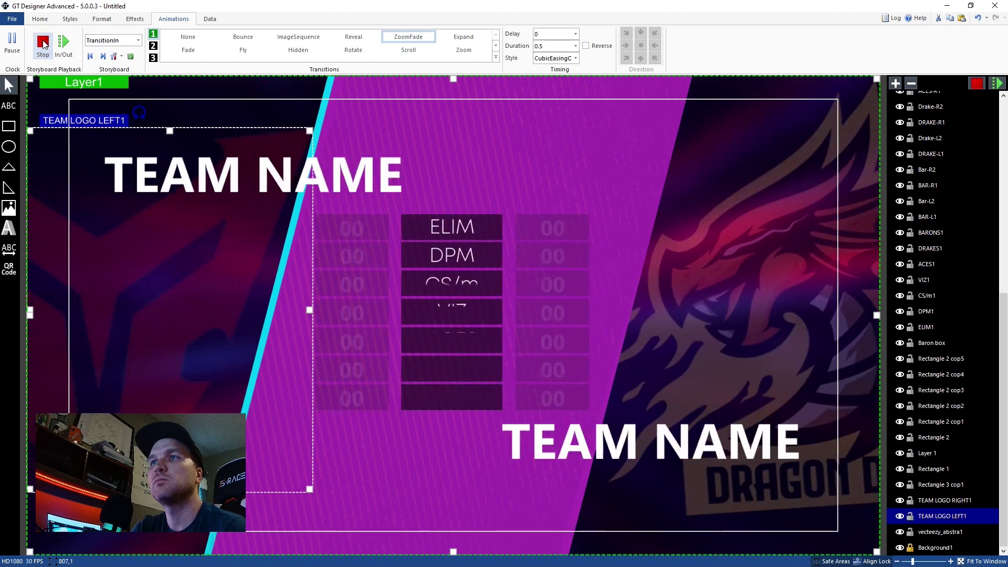
left_click(43, 44)
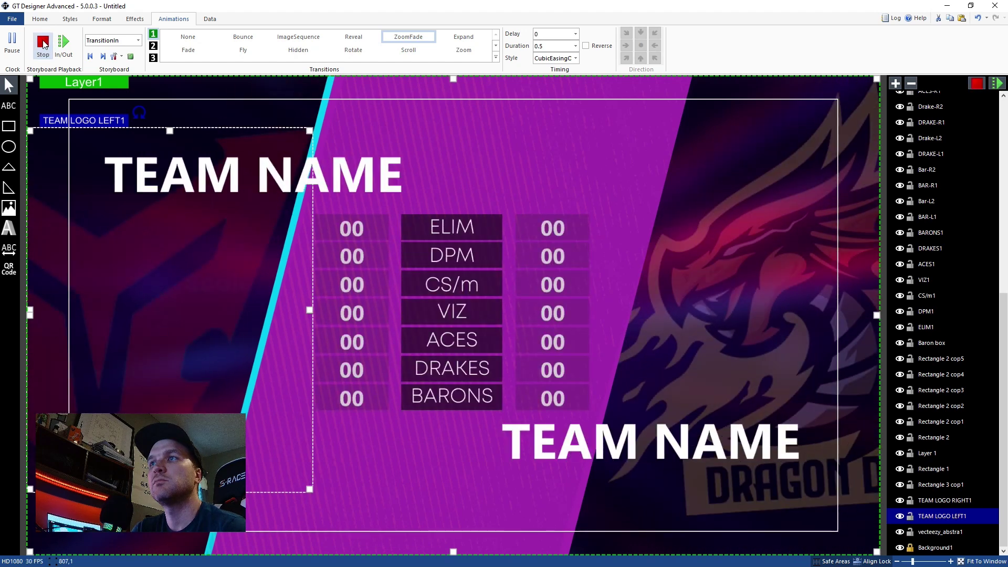
left_click(43, 44)
left_click(43, 44)
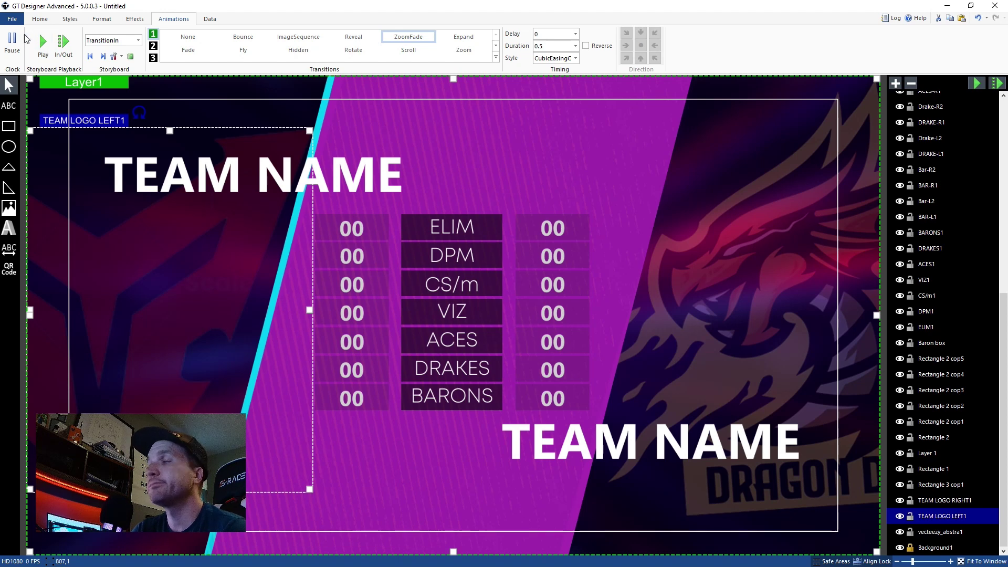
Save the title as h2h-title.gtzip in the titles folder above psds
left_click(11, 19)
left_click(31, 81)
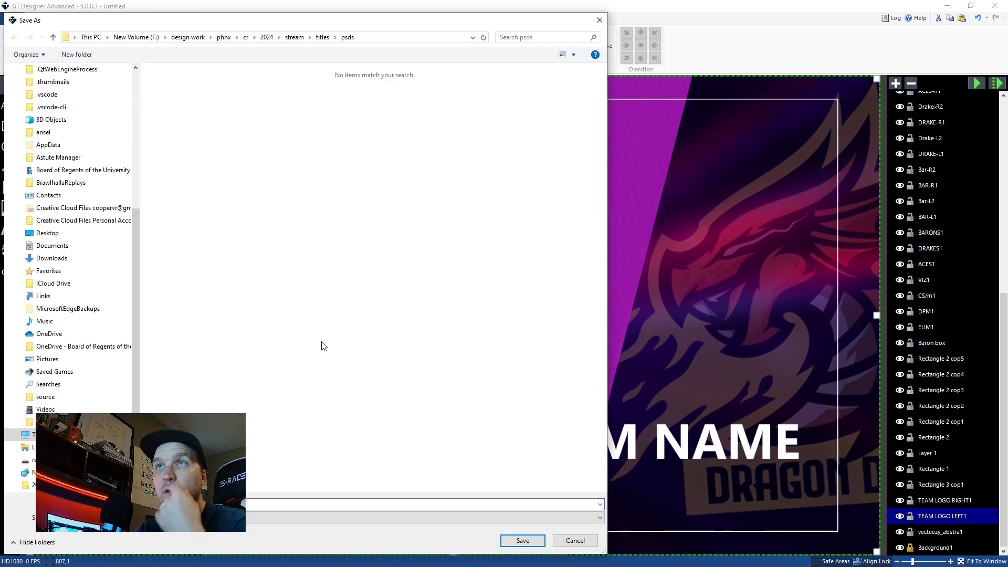
left_click(327, 39)
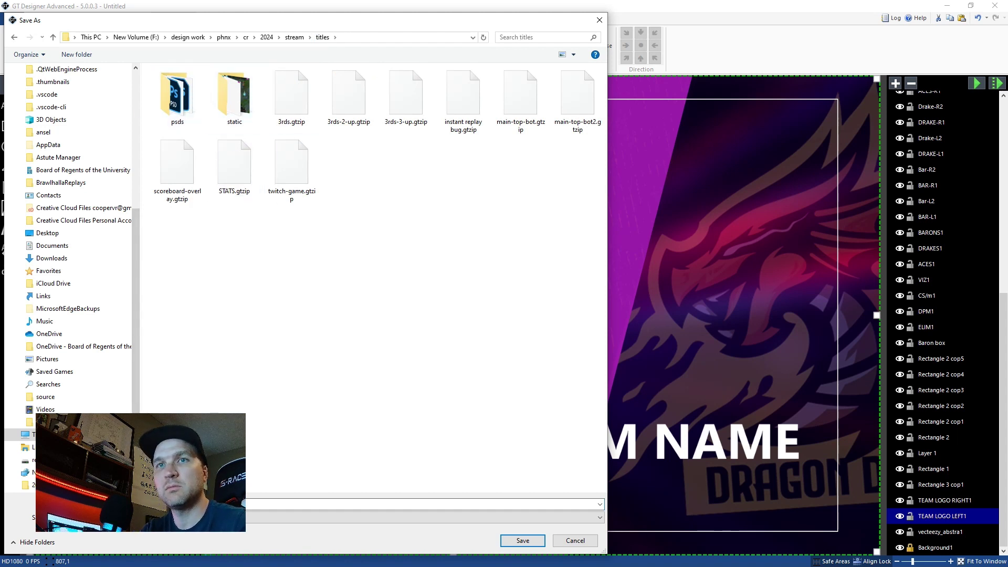
key("Return")
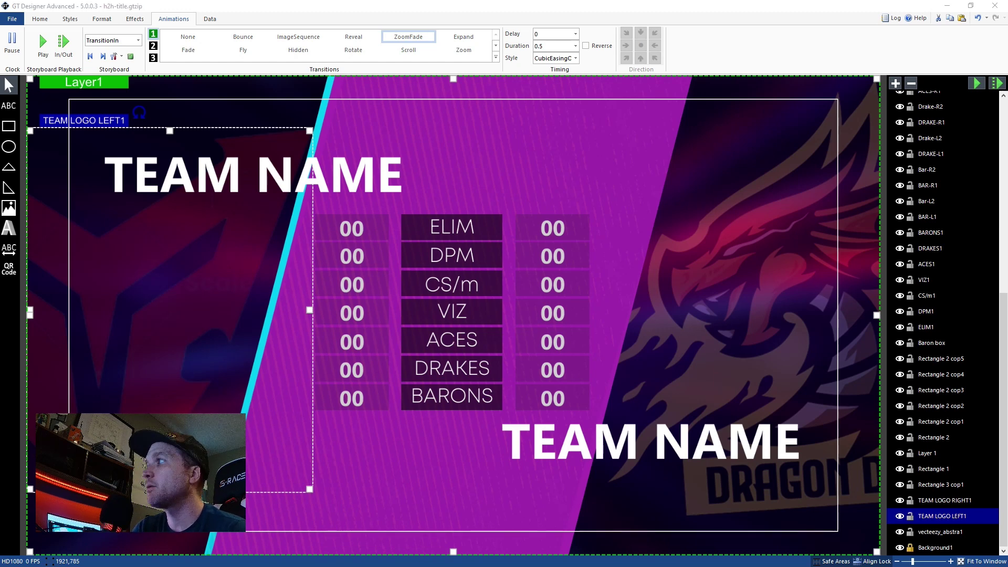
Switch to vMix and add the recent title h2h-title as a new input, dismissing its Title Editor
left_click_drag(1007, 74, 306, 28)
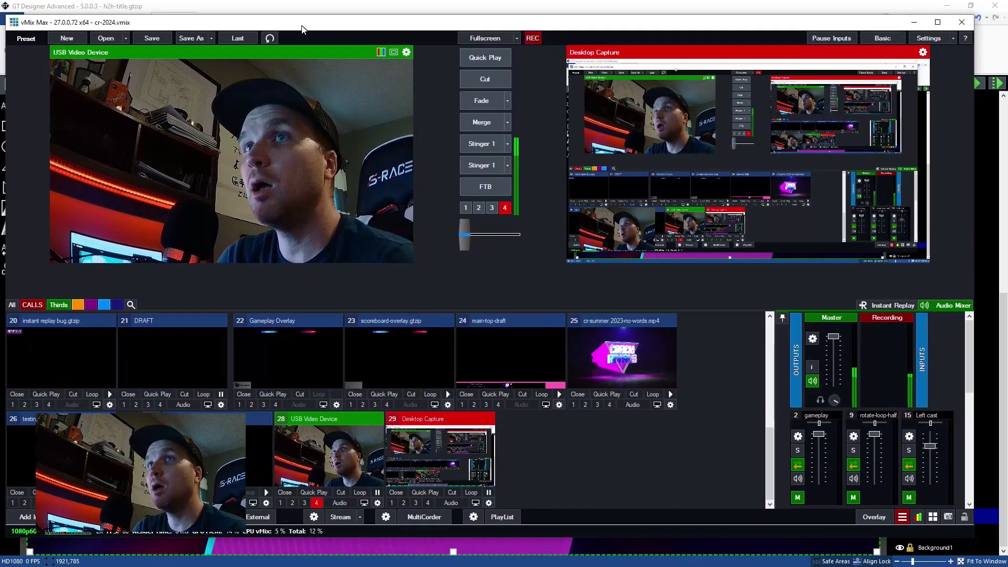
left_click(487, 121)
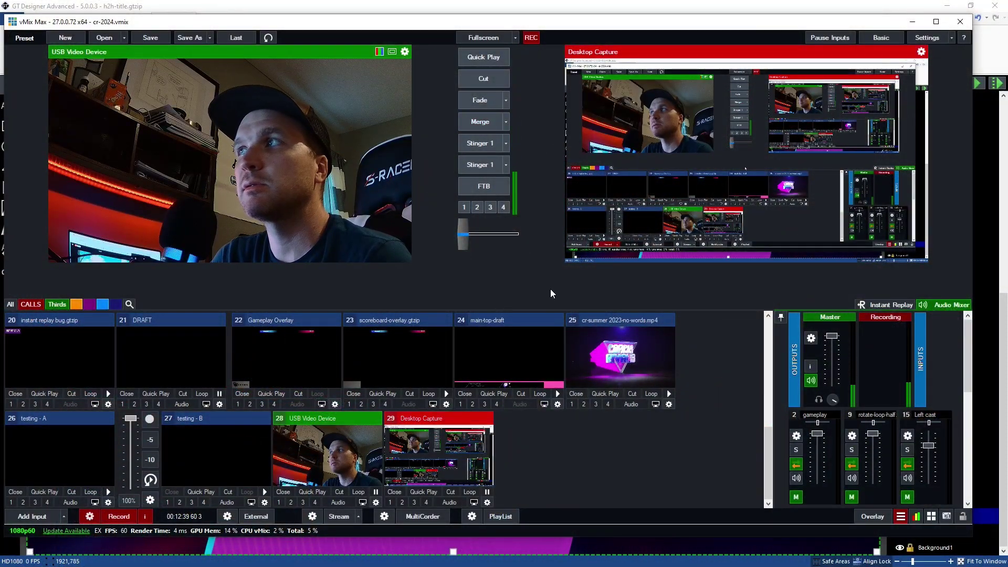
left_click(52, 517)
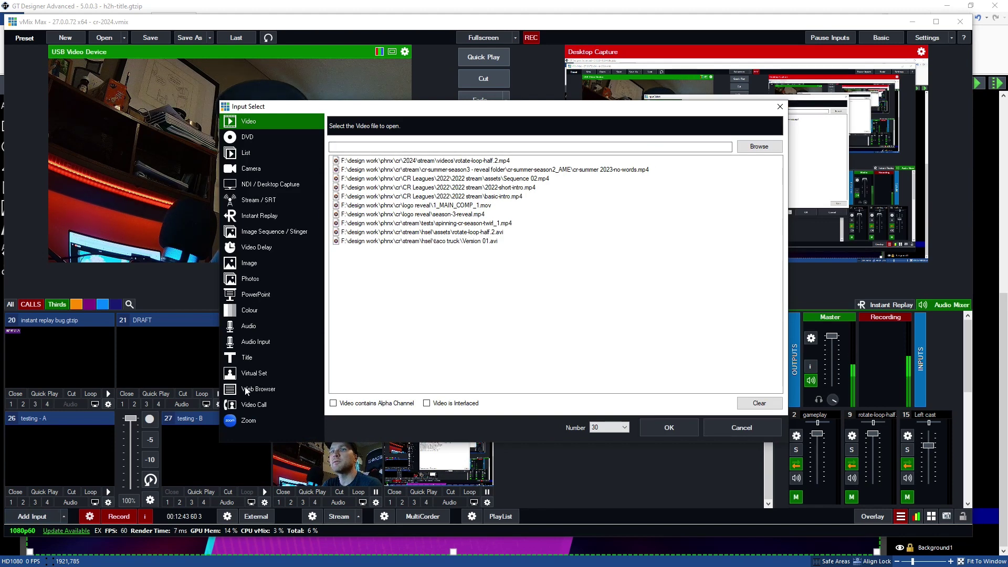
left_click(251, 357)
left_click(679, 141)
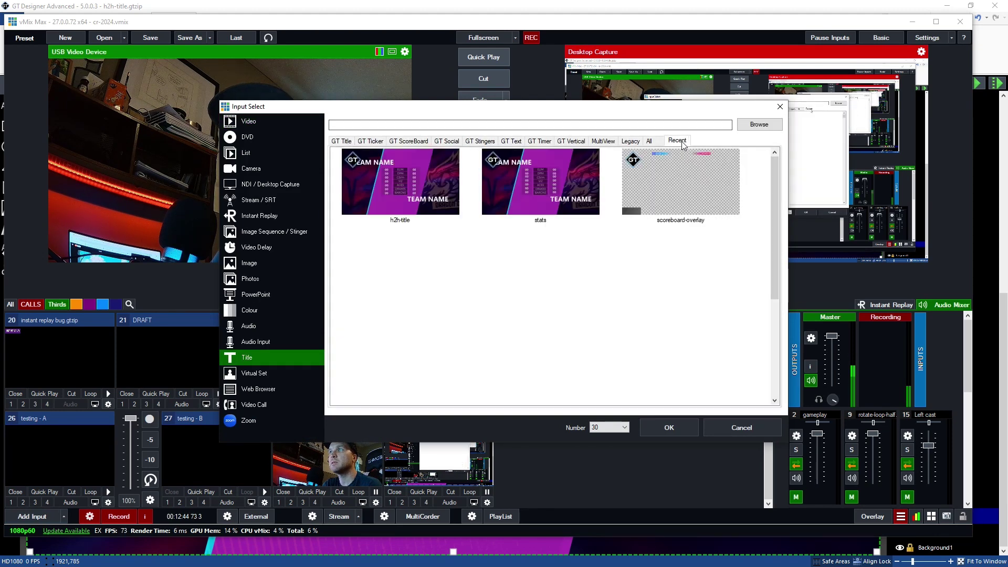
left_click(400, 181)
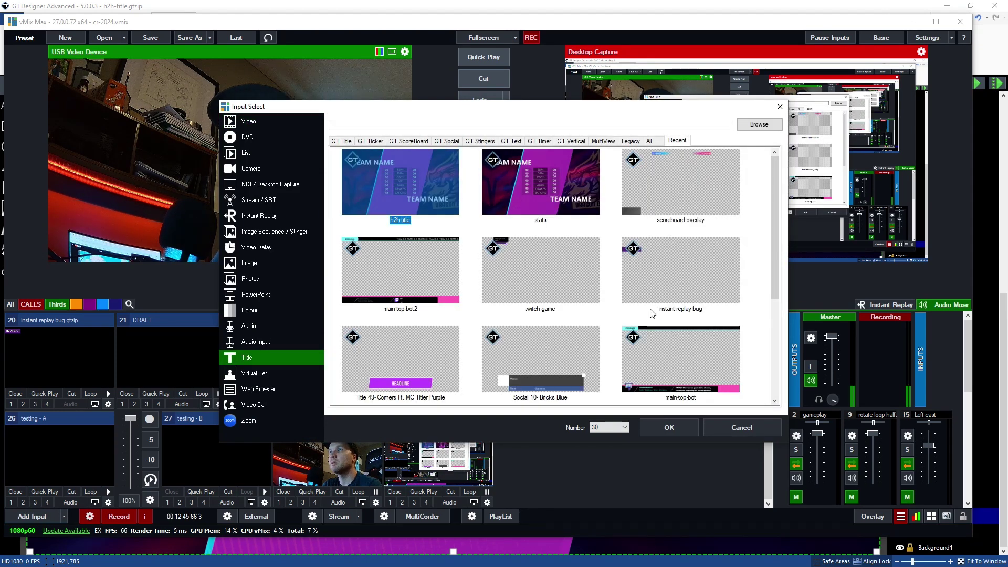
left_click(668, 430)
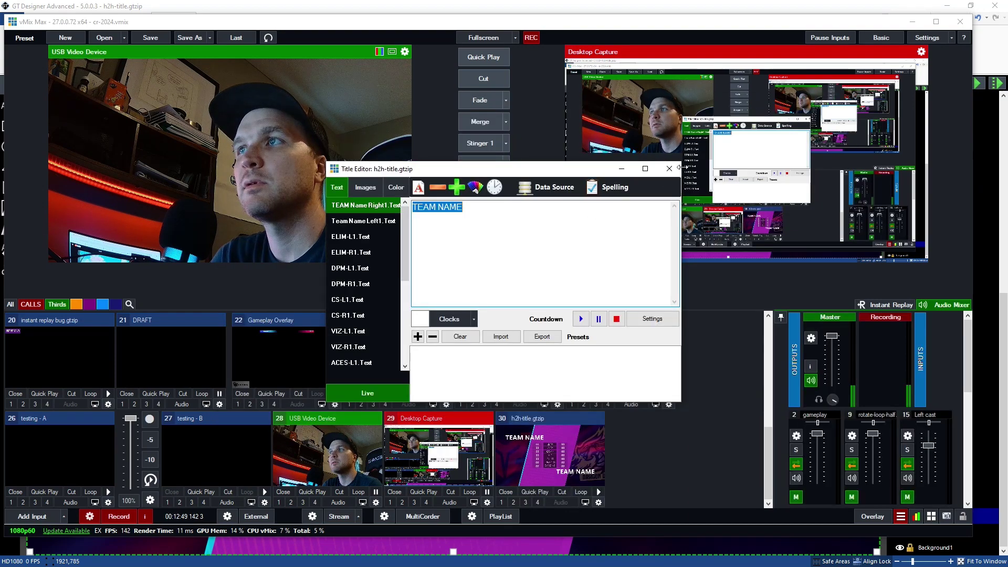
left_click(669, 168)
Put h2h-title.gtzip into preview and open its Title Editor to examine the available text fields
left_click(543, 443)
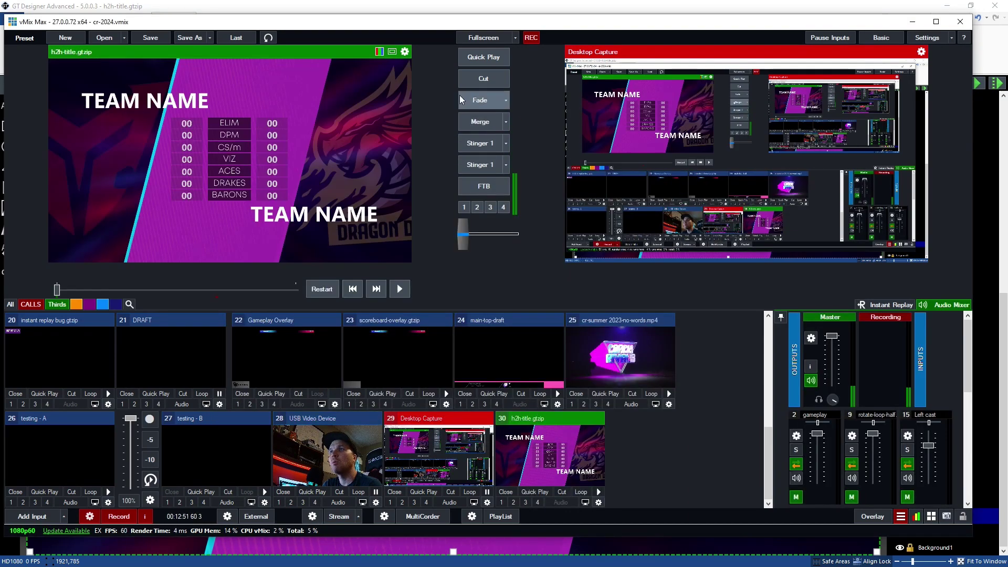
left_click(474, 121)
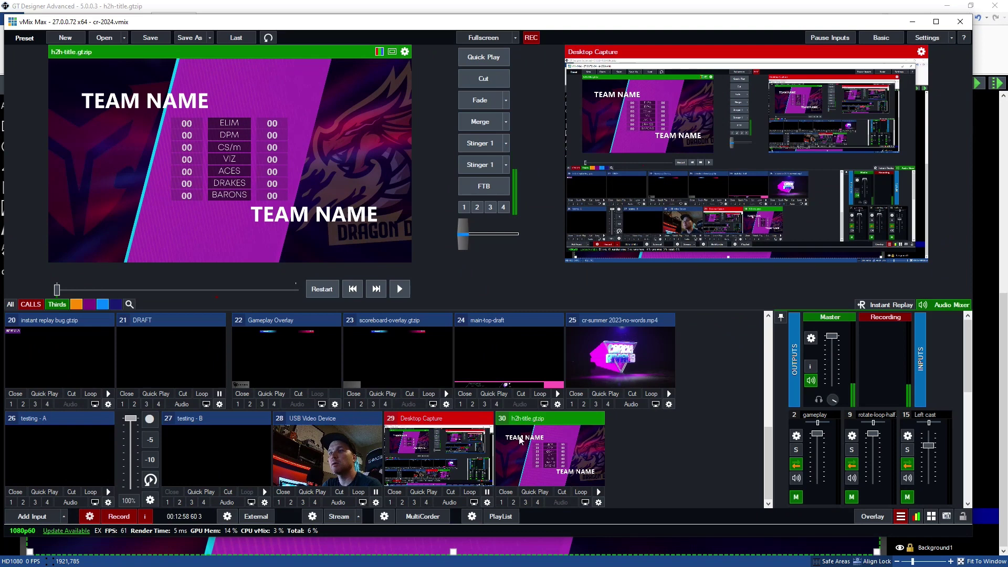
right_click(529, 442)
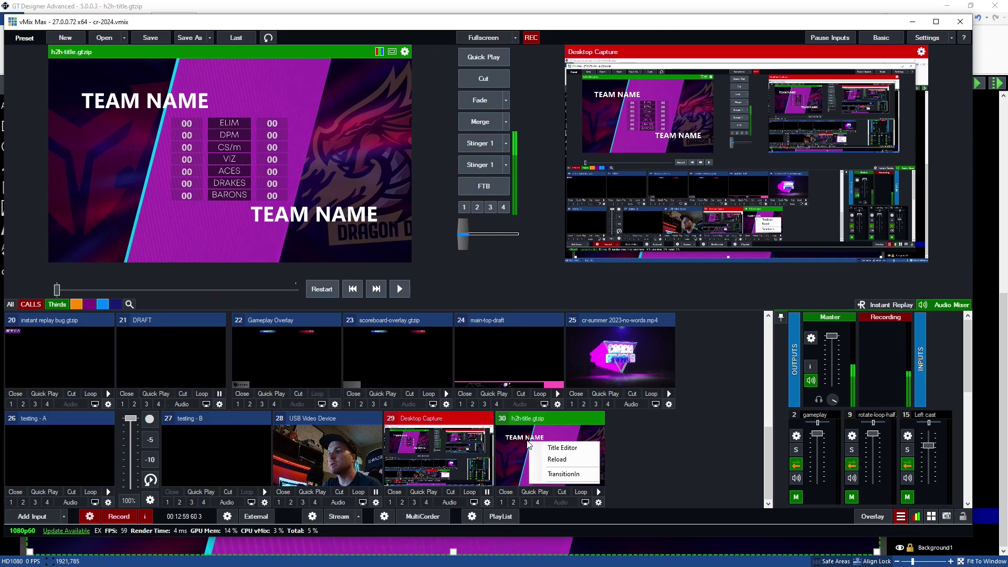
left_click(557, 448)
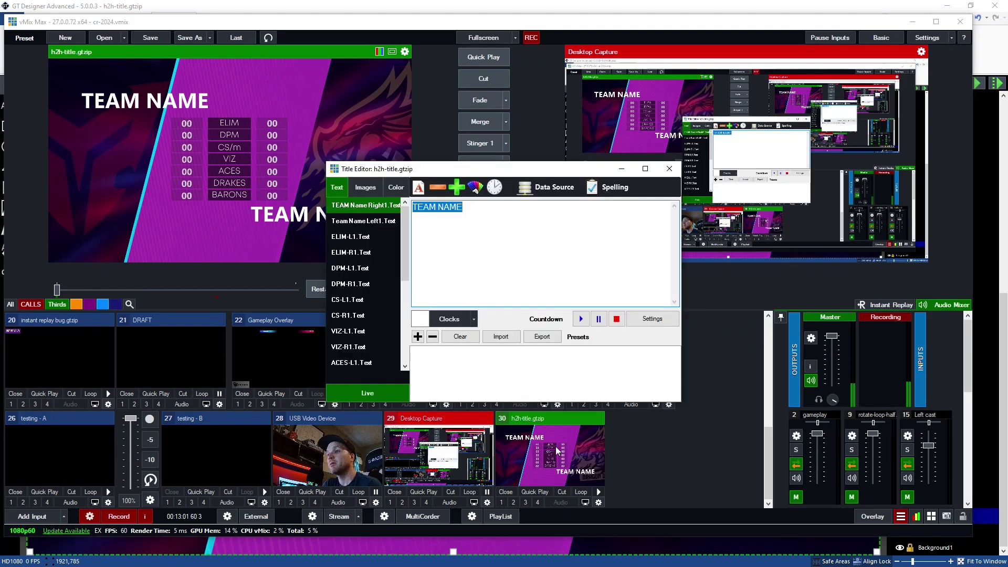
scroll(359, 299, "down", 5)
scroll(359, 299, "up", 5)
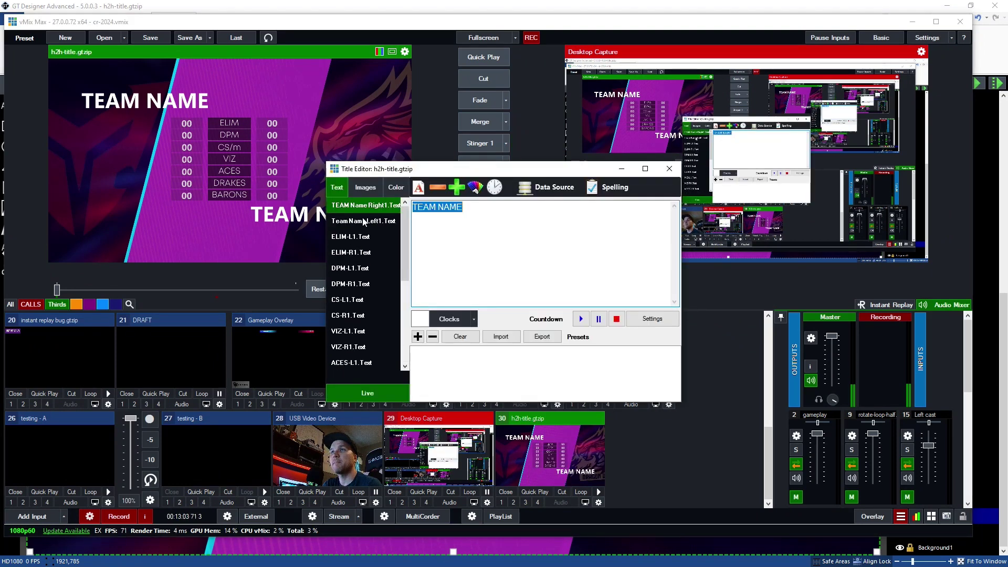
left_click_drag(524, 173, 374, 161)
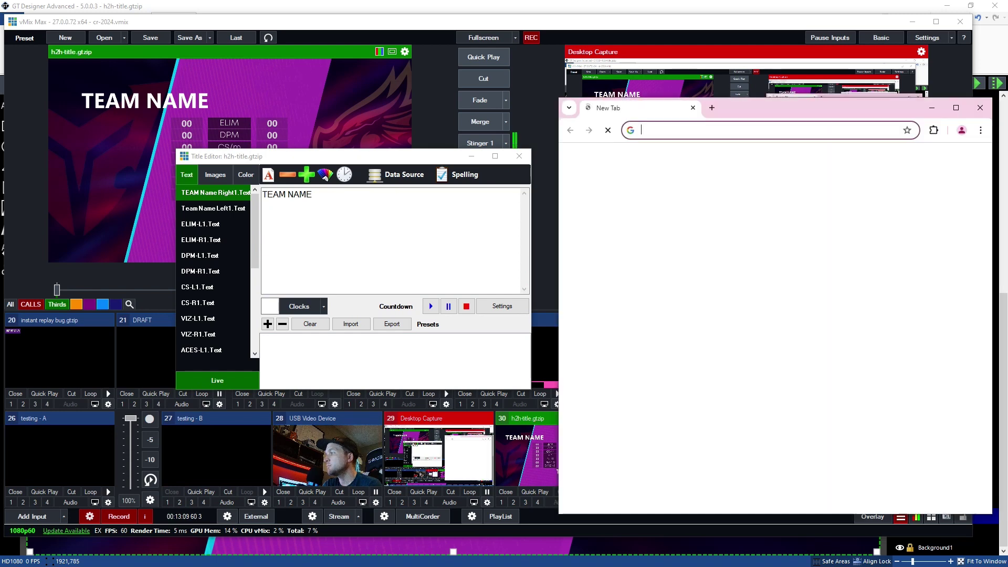
left_click(703, 129)
type("shee")
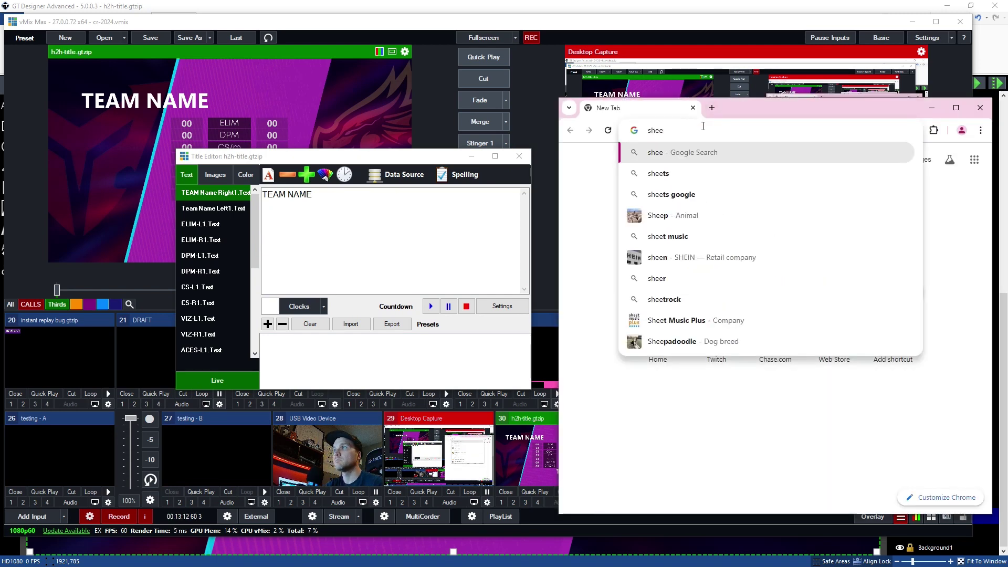
key("BackSpace")
key("Escape")
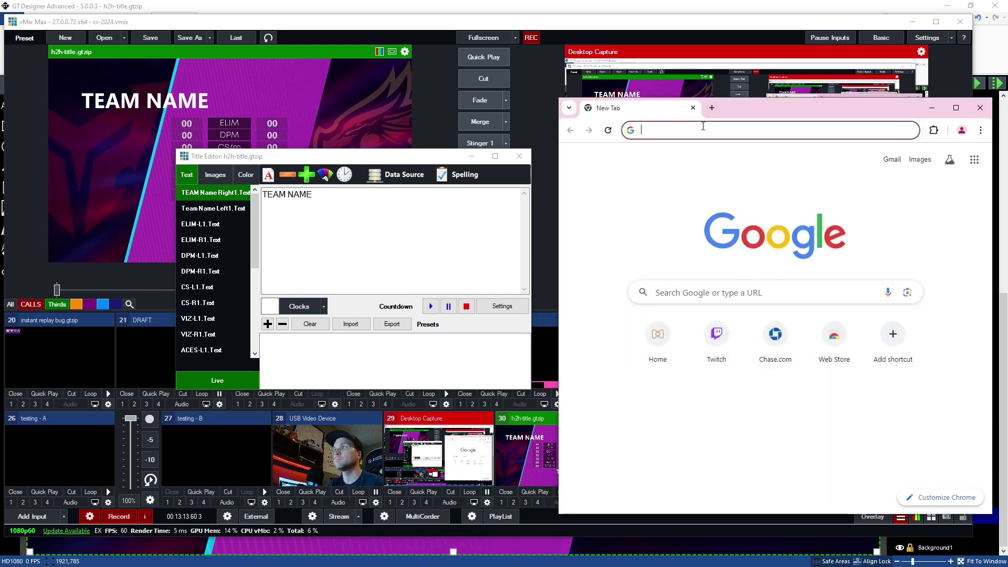
left_click_drag(745, 96, 1007, 95)
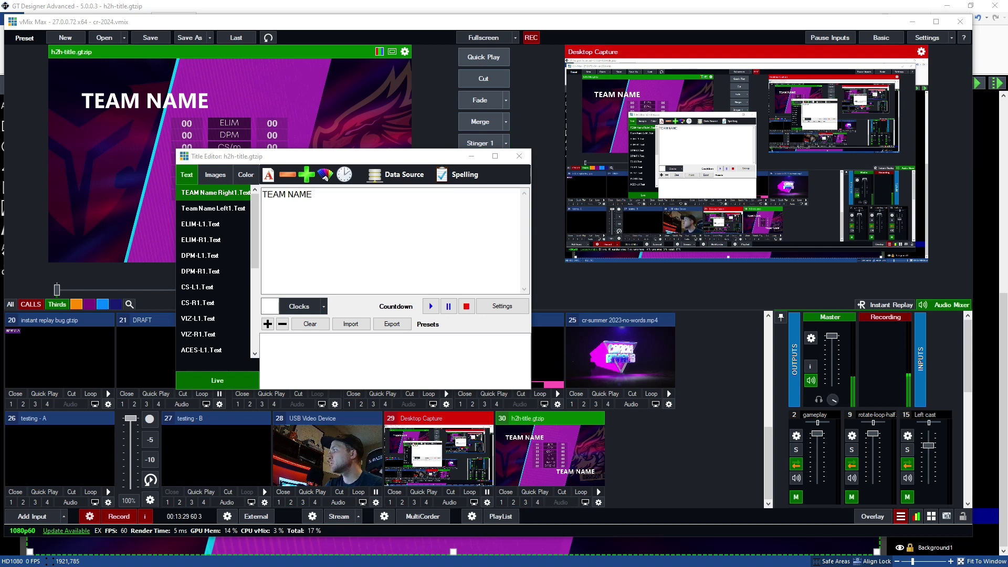
Switch to the Data spreadsheet in Google Sheets, add a new sheet and place it after the casters sheet
left_click_drag(1007, 97, 639, 82)
left_click(464, 475)
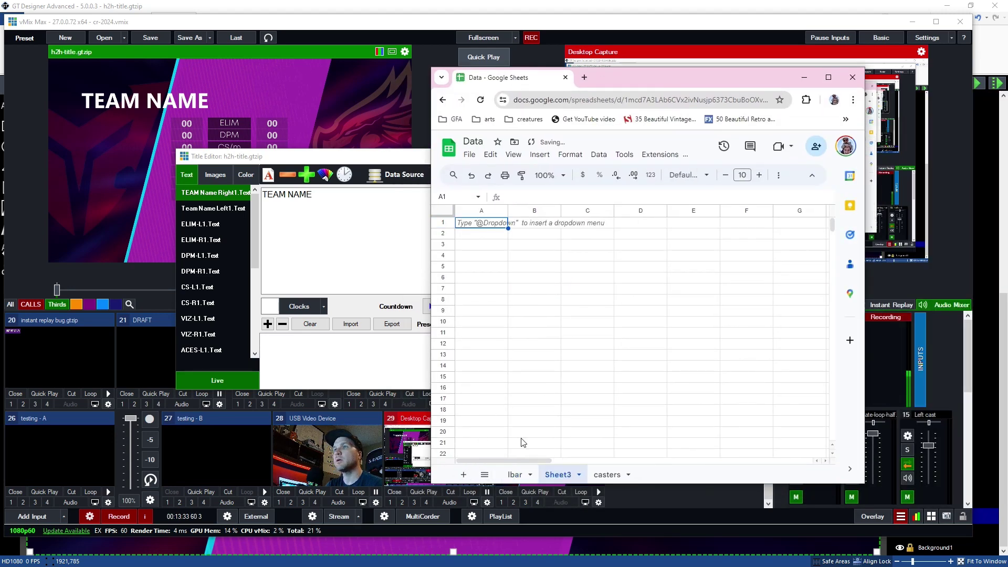
left_click_drag(557, 475, 622, 478)
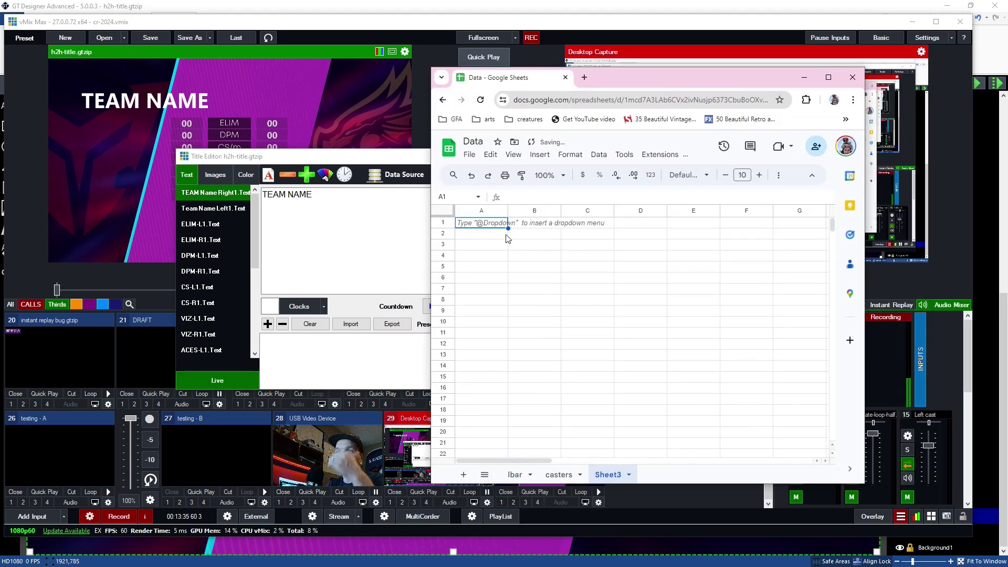
Rename the new sheet as STATS
right_click(607, 480)
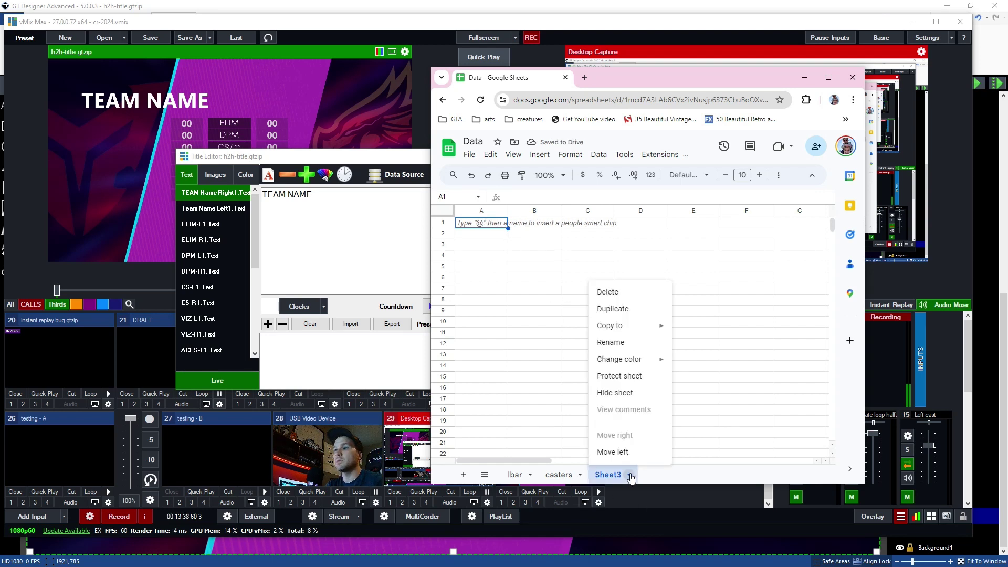
left_click(618, 343)
type("STAT")
type("S")
key("Return")
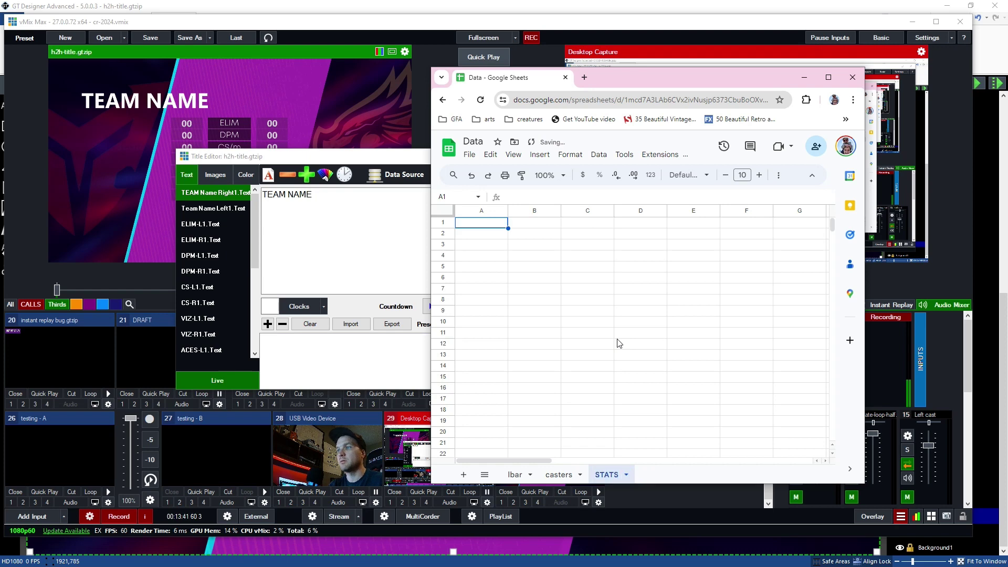
Shrink the Data spreadsheet window and place it side by side with the Title Editor below the vMix preview
left_click_drag(625, 77, 688, 74)
left_click_drag(376, 159, 315, 293)
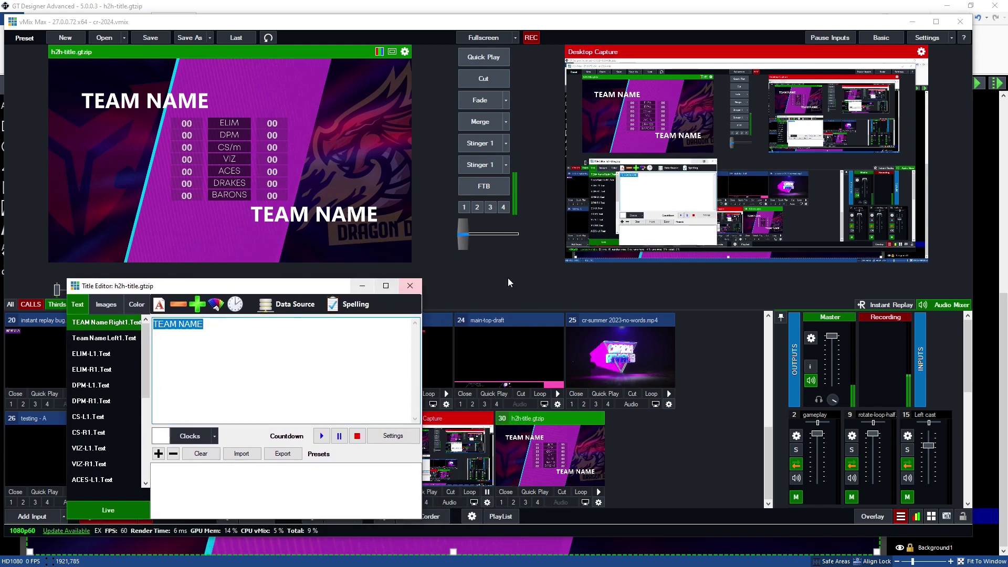
left_click(667, 389)
key("alt+Tab")
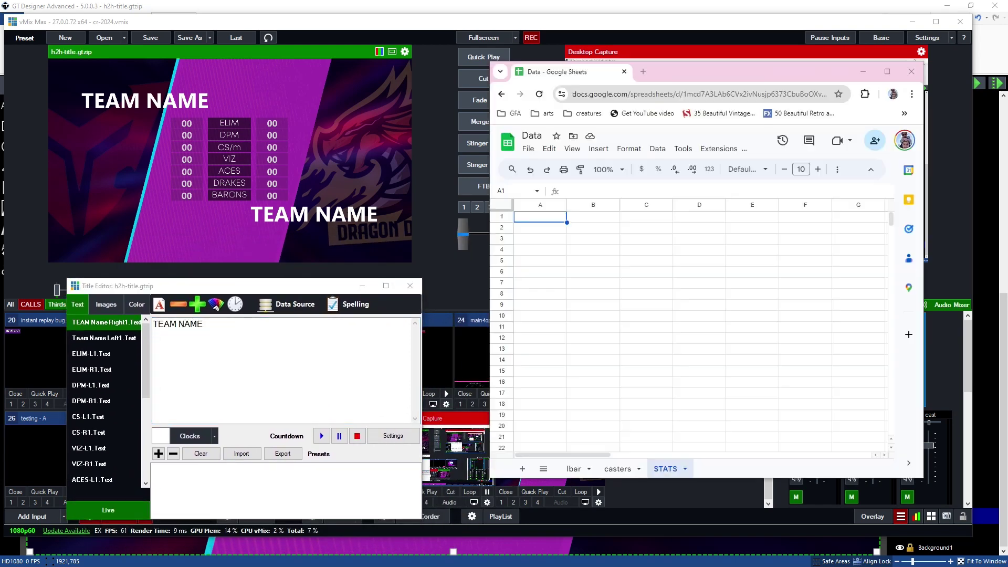
left_click_drag(690, 70, 653, 74)
left_click_drag(883, 476, 780, 361)
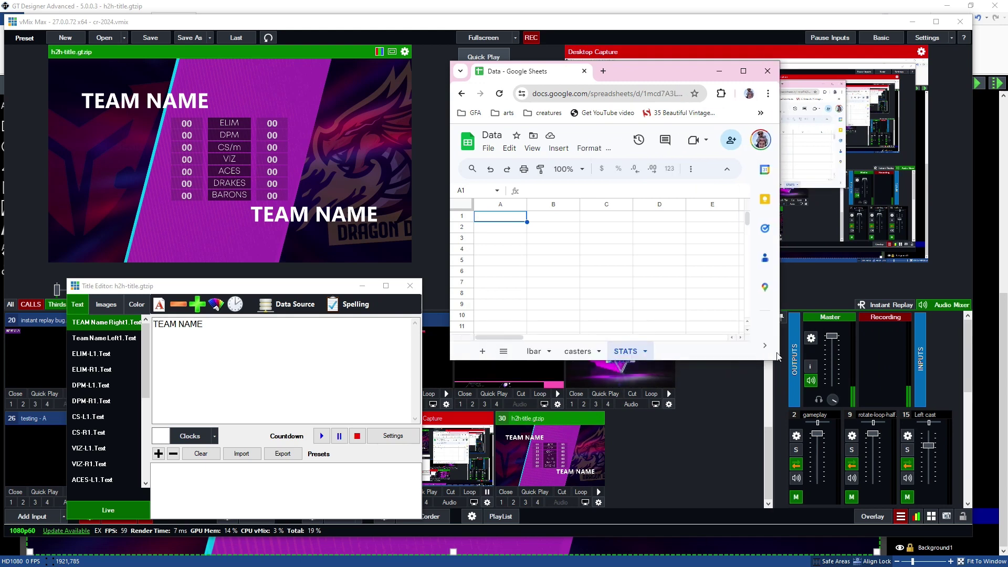
left_click_drag(635, 71, 689, 230)
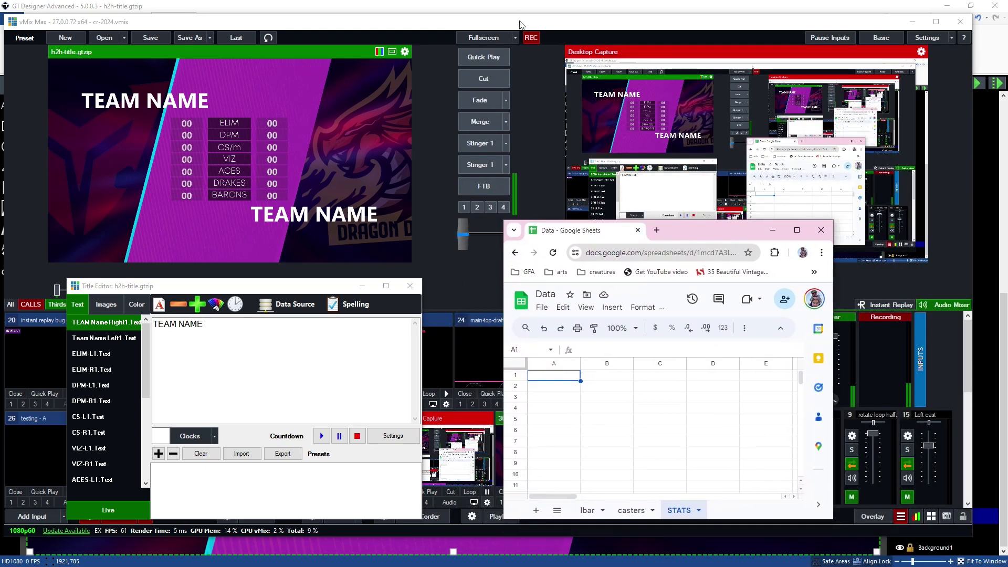
Move the vMix window off this screen and stack a smaller Title Editor above the spreadsheet, keeping the GT Designer stat labels uncovered
left_click_drag(521, 24, 1007, 112)
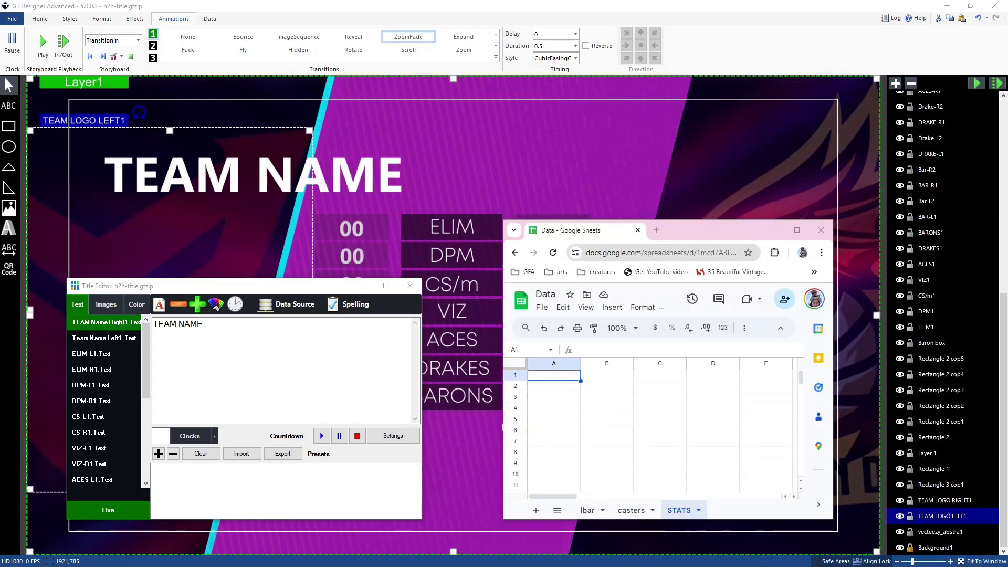
left_click_drag(683, 230, 645, 165)
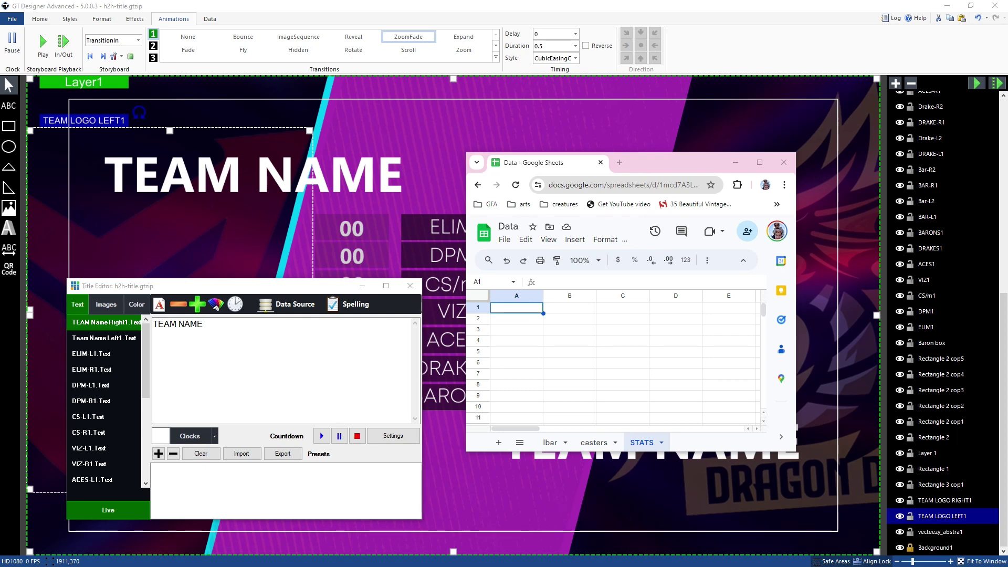
left_click_drag(234, 284, 184, 89)
left_click_drag(371, 323, 303, 302)
left_click(650, 168)
left_click_drag(650, 168, 222, 270)
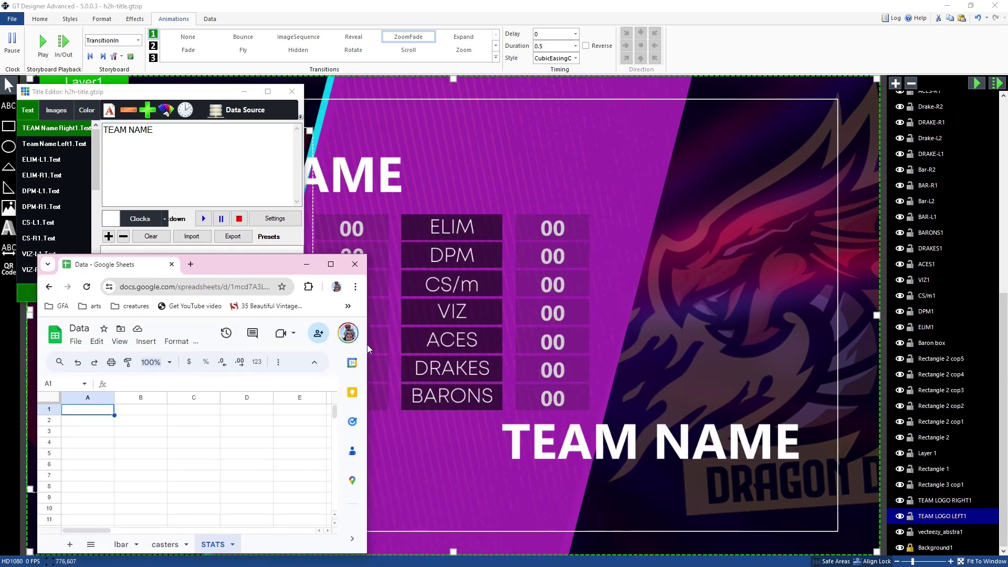
left_click_drag(367, 345, 395, 345)
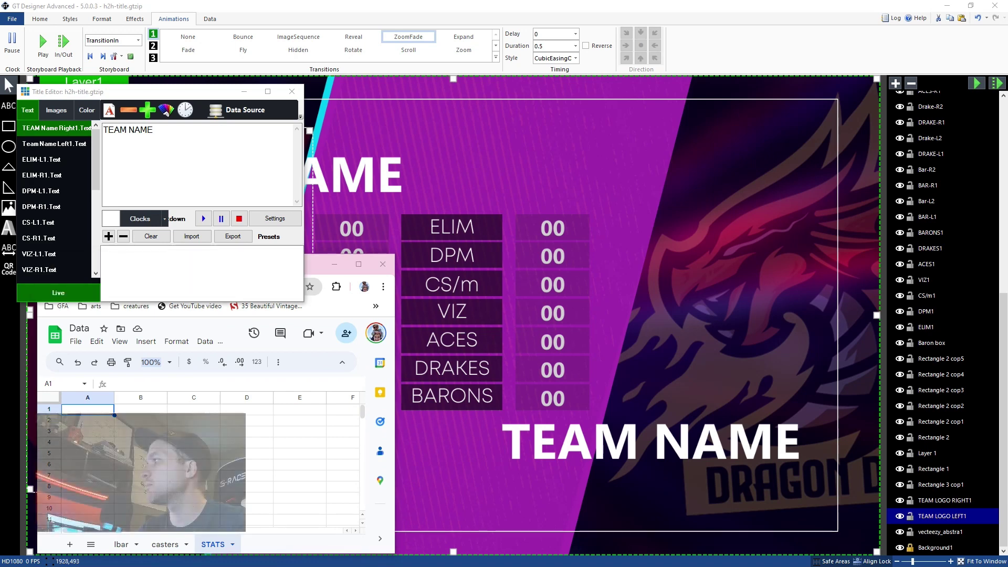
left_click_drag(317, 266, 912, 259)
left_click_drag(274, 84, 923, 24)
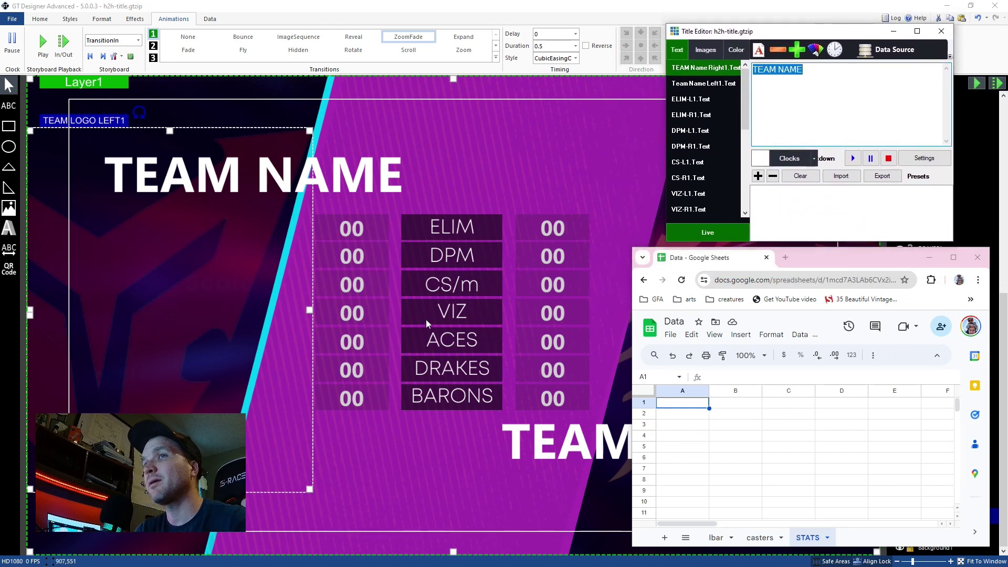
Enter the header "Team Name A" in cell A1 of the STATS sheet
left_click(693, 407)
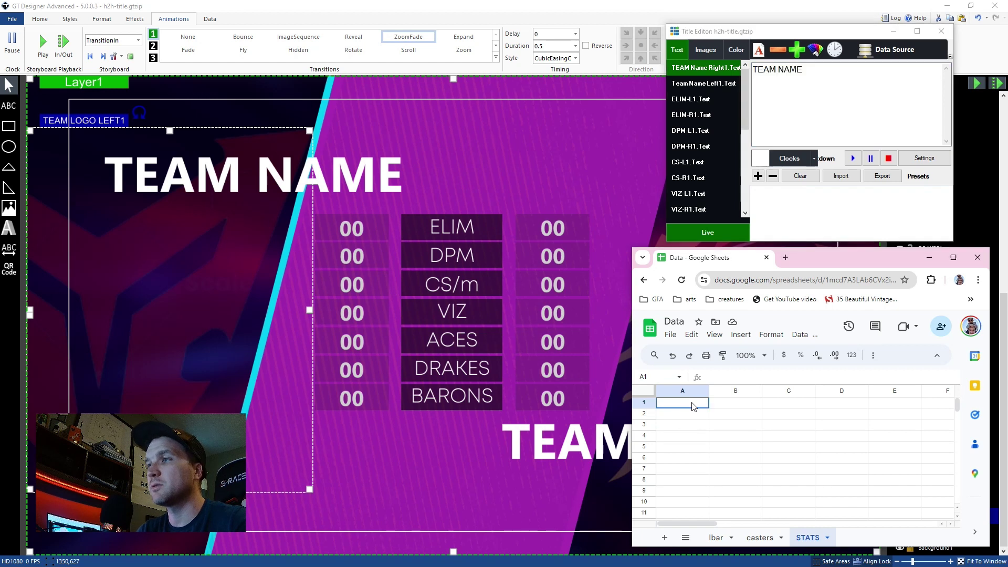
type("Teams")
key("BackSpace")
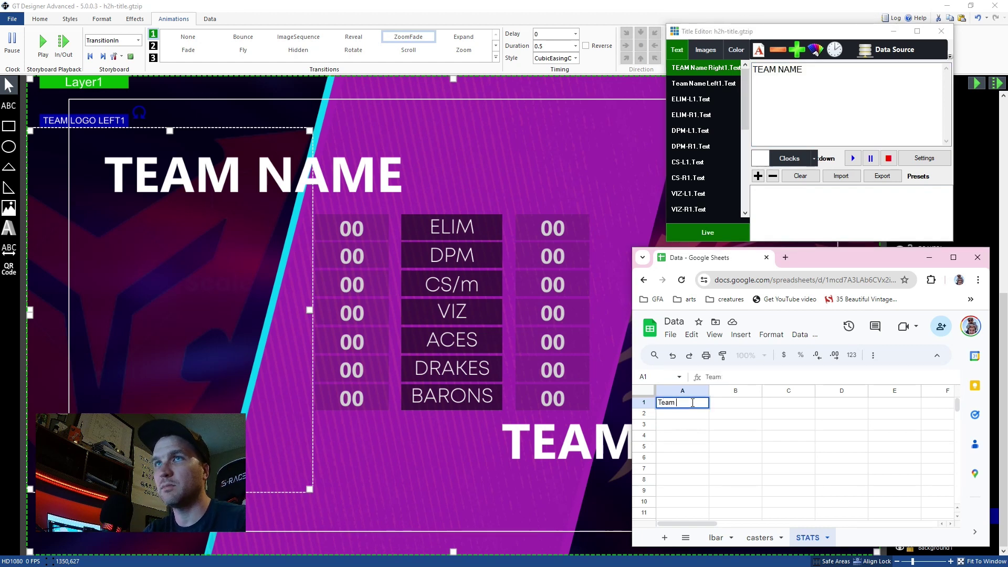
type("NAme")
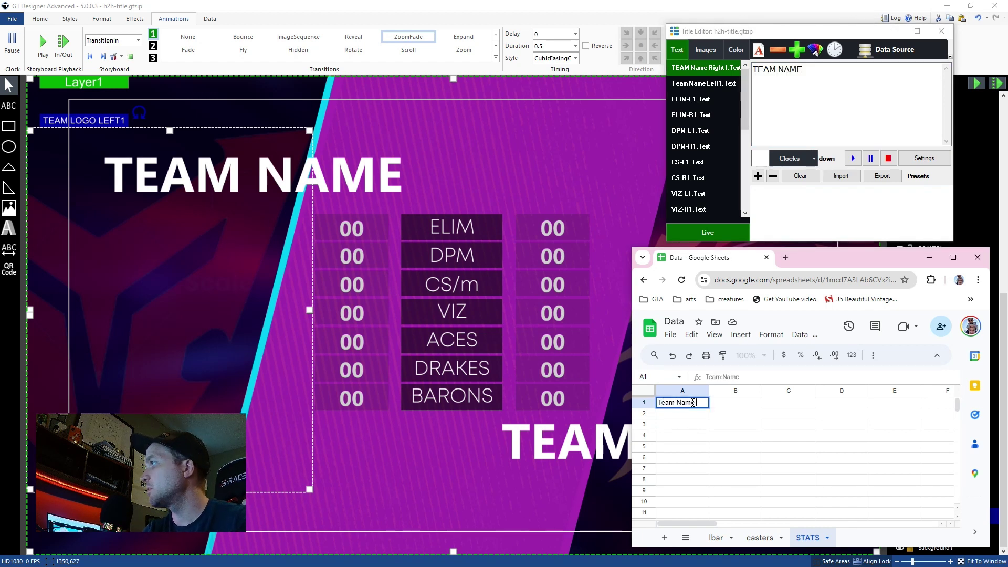
key("Tab")
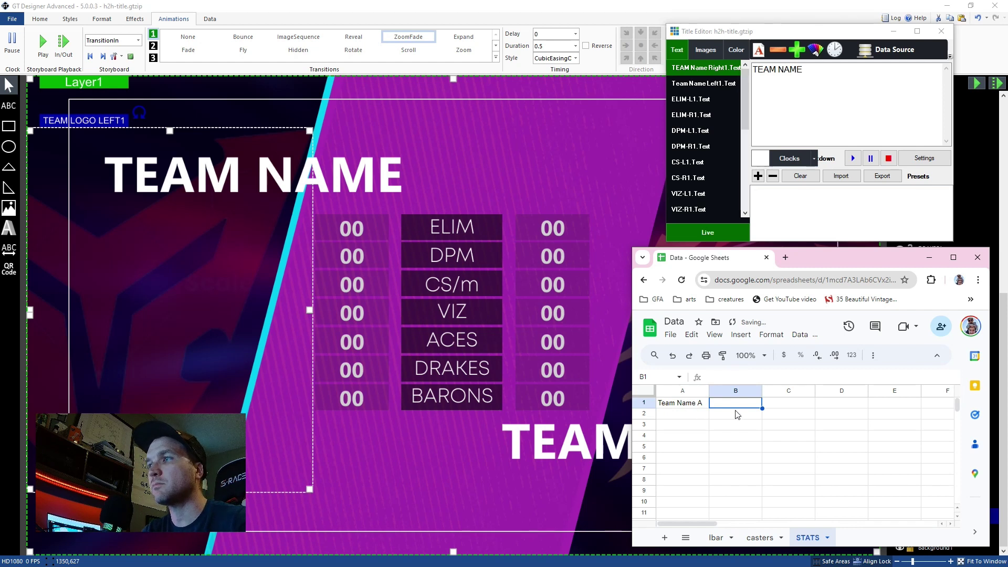
Fill row 2 of the STATS sheet with 0 in B2, "Elim" in C2 and 0 in D2
key("Down")
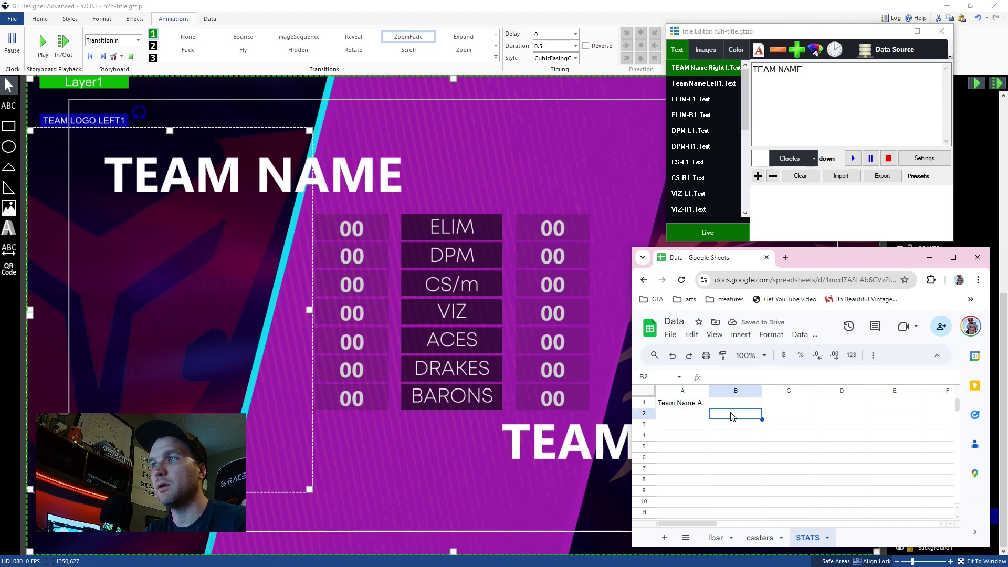
type("00")
key("Tab")
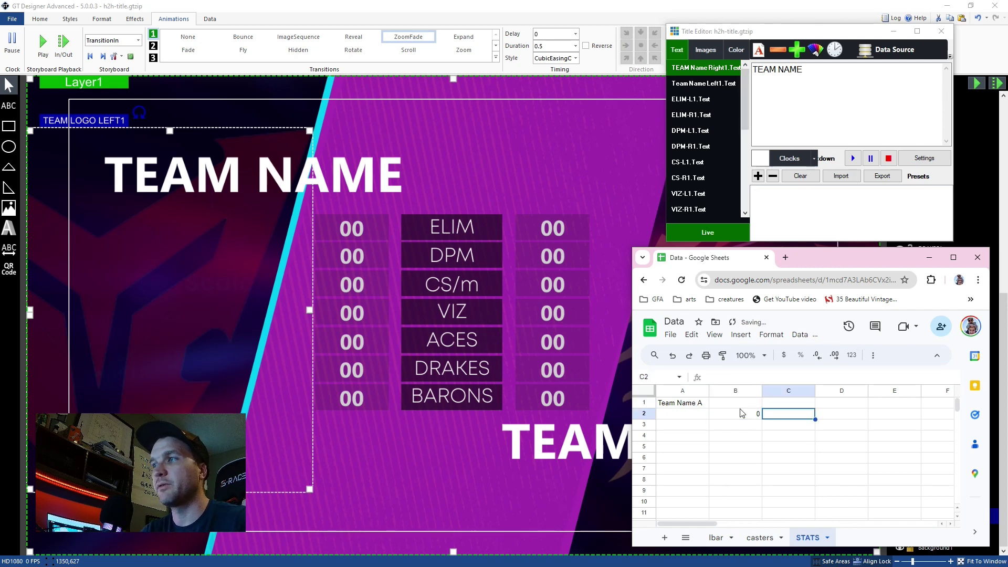
type("Elim")
key("Tab")
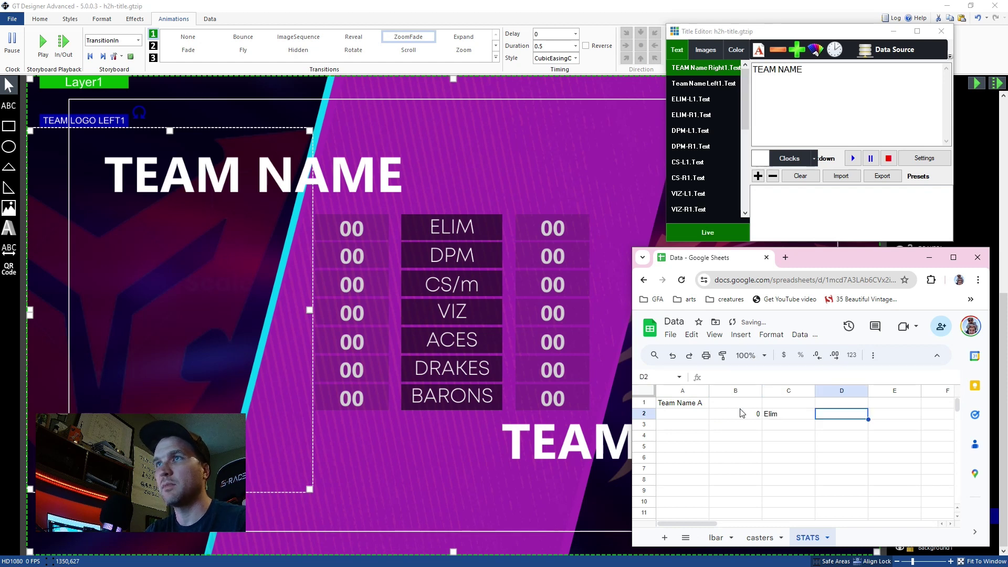
type("00")
key("Return")
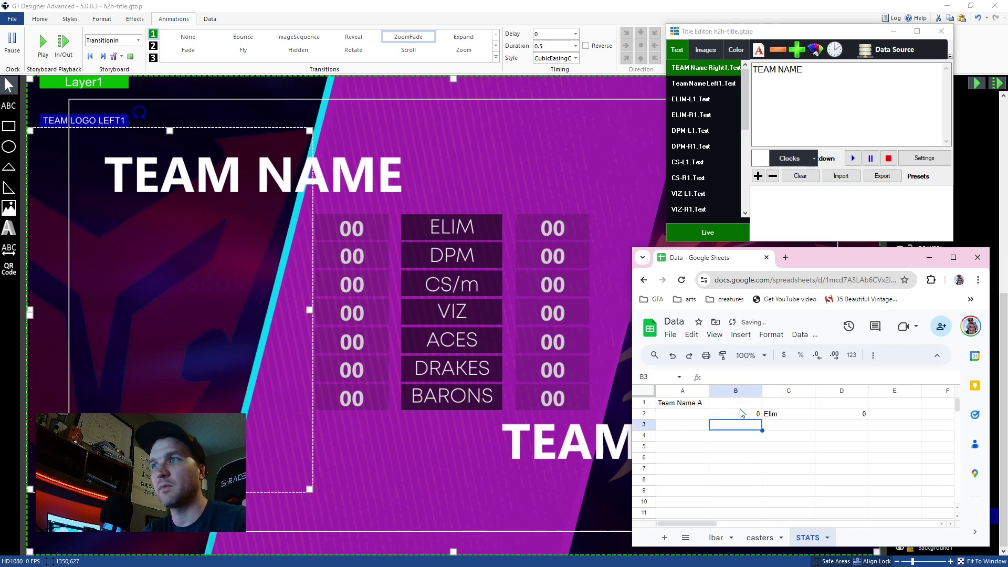
Fill row 3 with 0 in B3, "DPM" in C3 and 0 in D3
type("0")
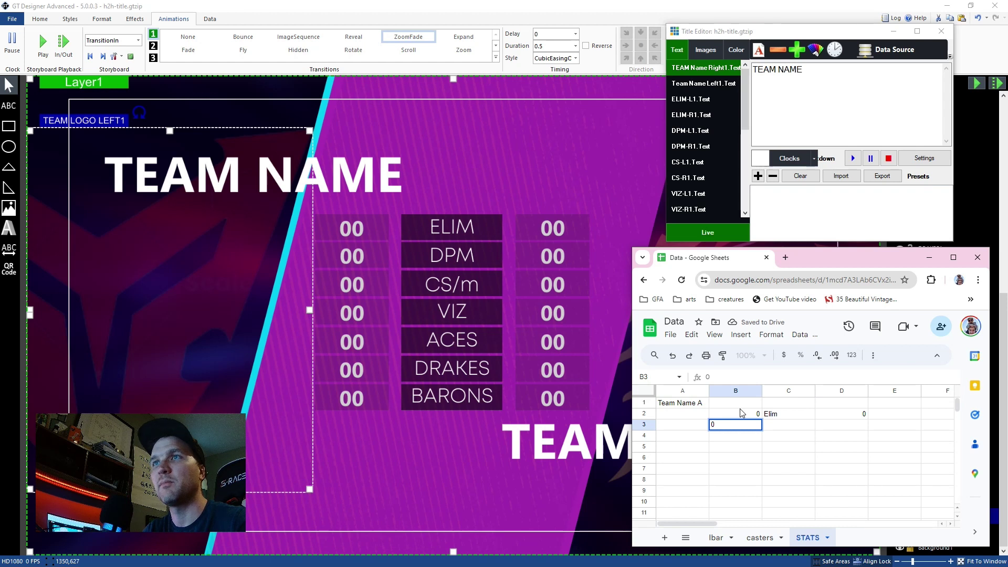
key("Tab")
type("DPM")
key("Tab")
type("0")
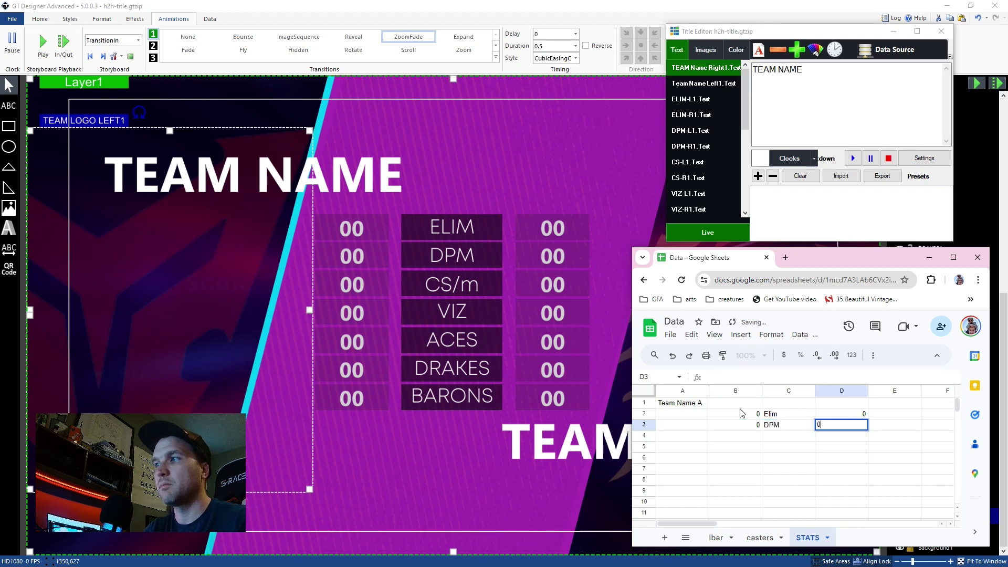
key("Return")
Fill row 4 with 0 in B4, "CS" in C4 and 0 in D4
type("Cs")
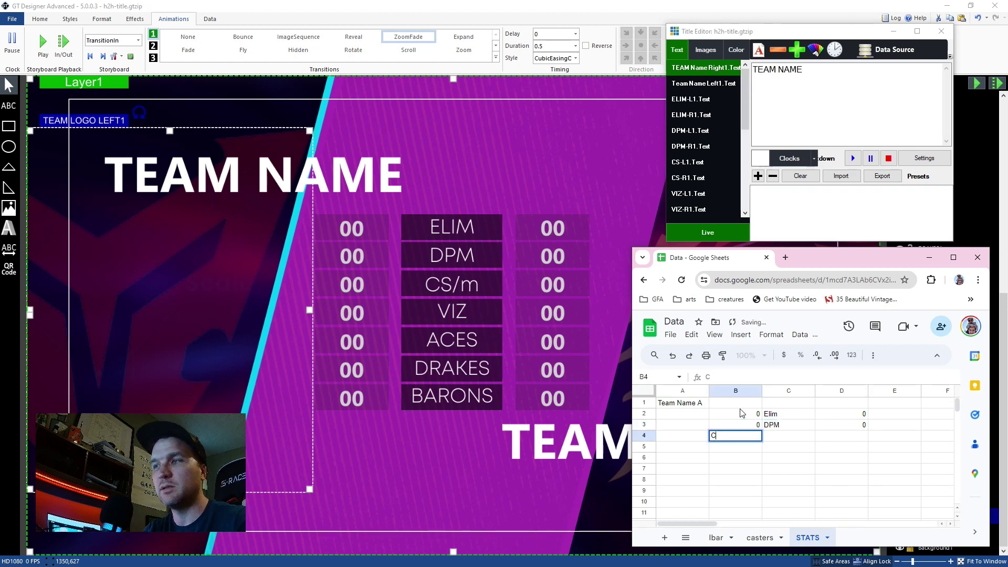
key("Tab")
key("shift+Tab")
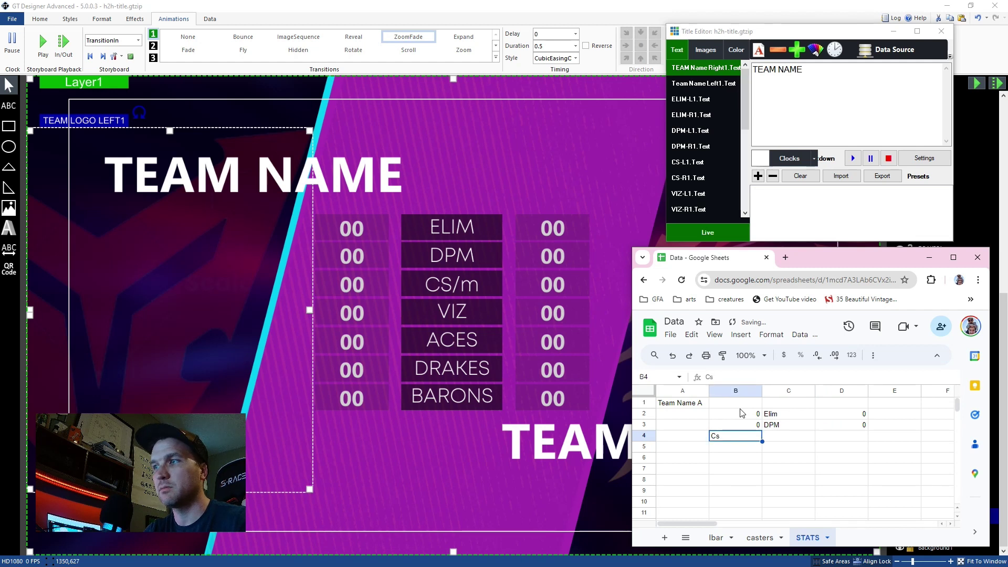
type("0")
key("Tab")
type("CS")
key("Tab")
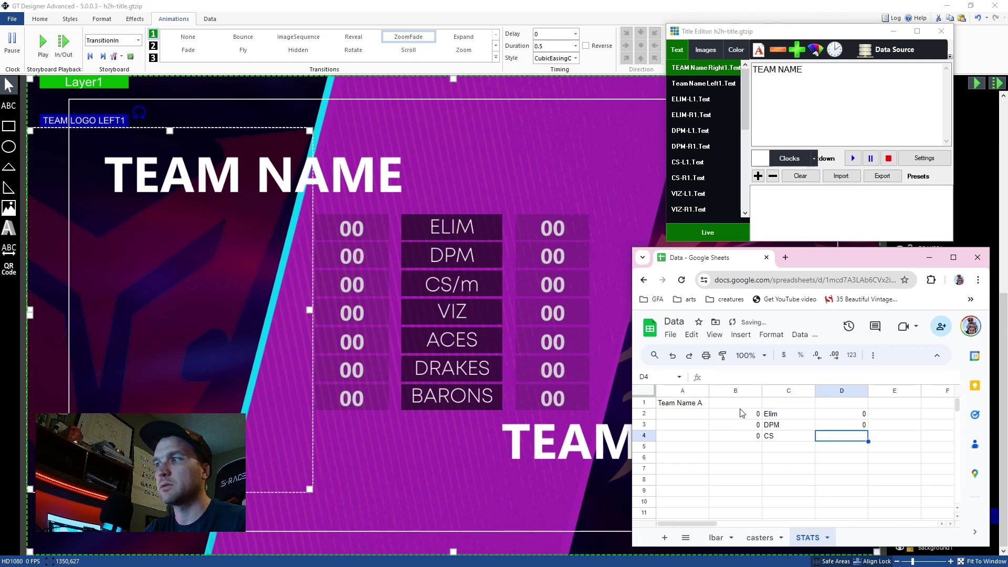
type("0")
key("Return")
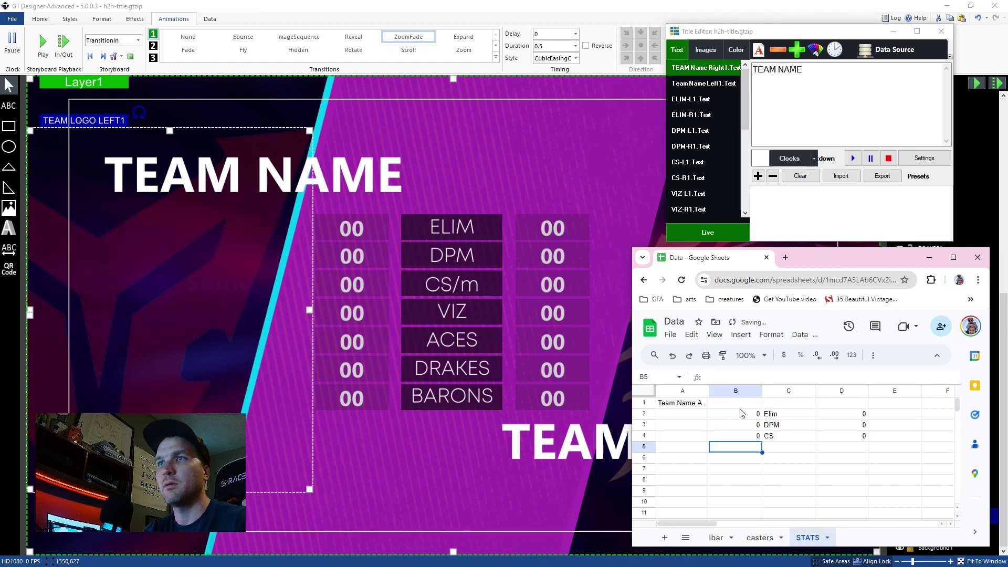
Fill row 5 with 0 in B5, "Viz" in C5 and 0 in D5
type("0")
key("Tab")
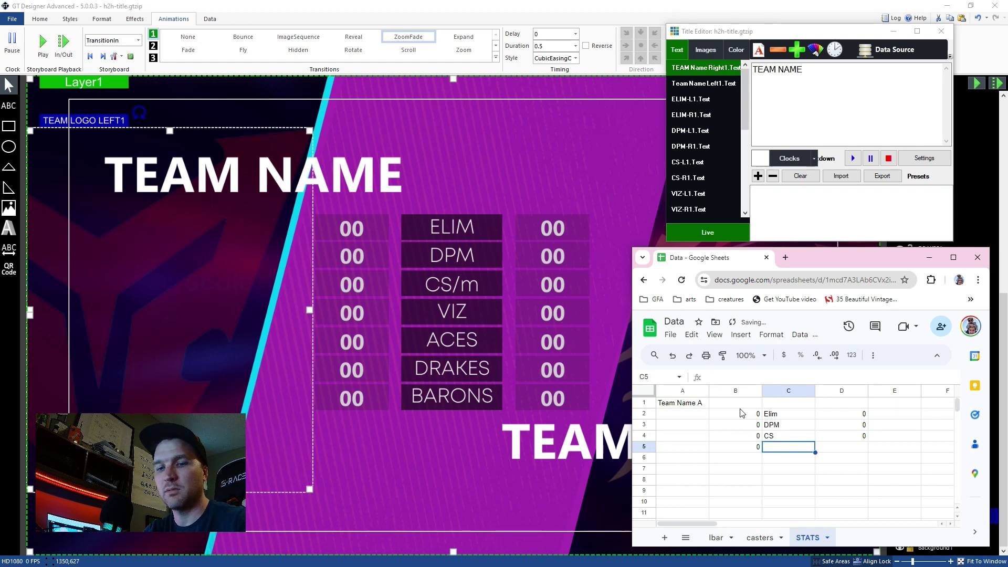
type("Viz")
key("Tab")
type("0")
key("Return")
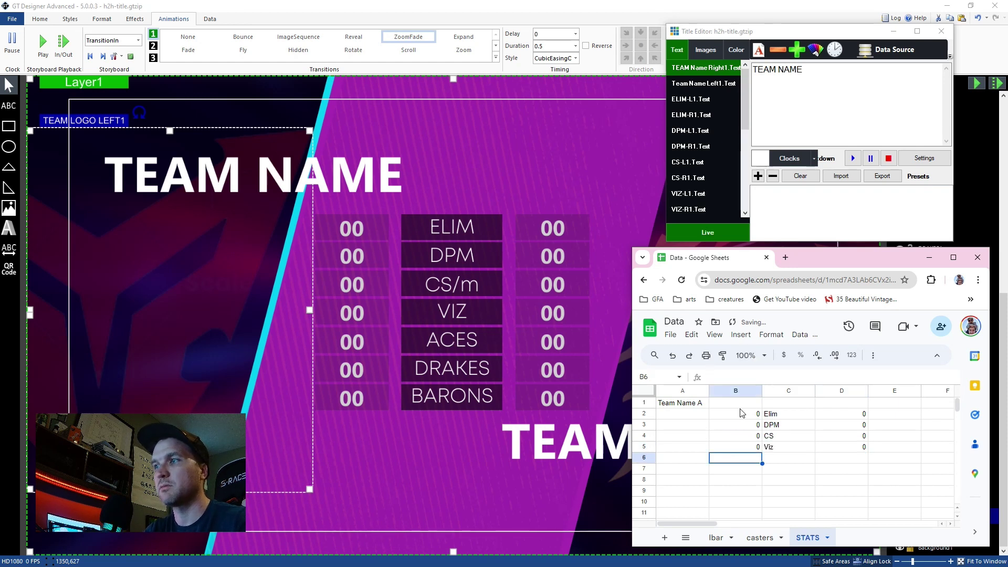
Fill row 6 with 0 in B6, "Aces" in C6 and 0 in D6
type("0")
key("Tab")
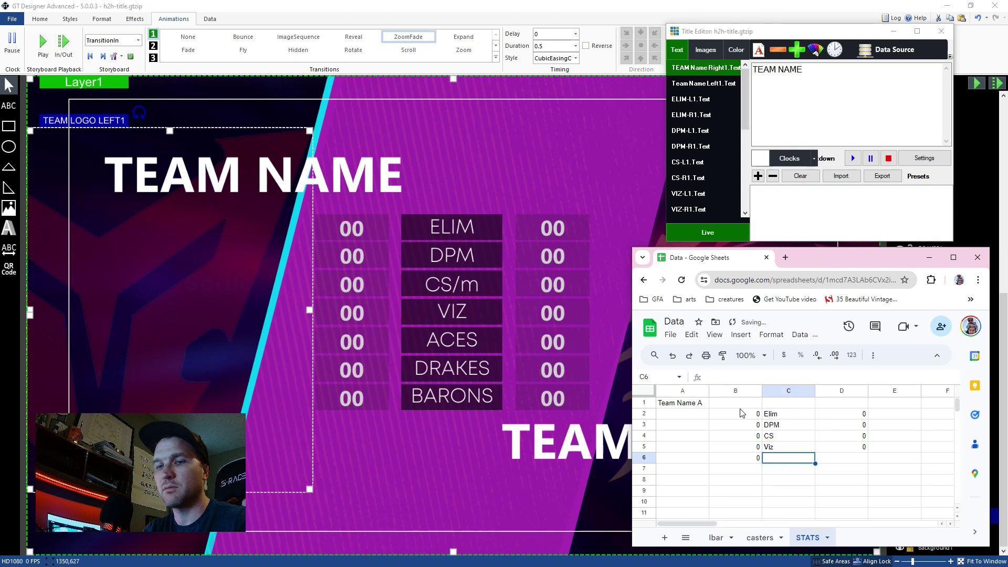
type("Aces")
key("Tab")
type("0")
key("Tab")
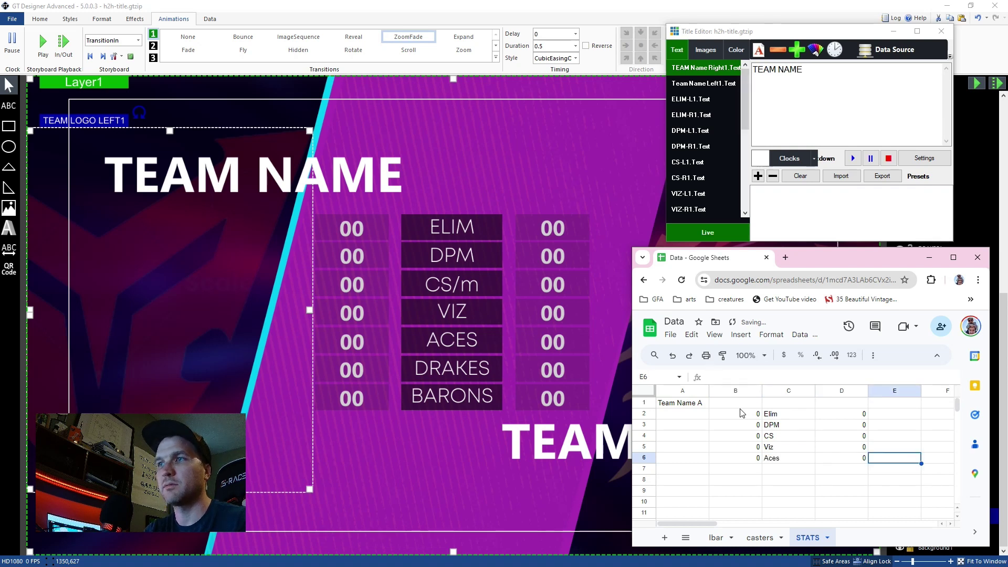
key("Tab")
Fill row 7 with 0 in B7, "Drakes" in C7 and 0 in D7
left_click(730, 469)
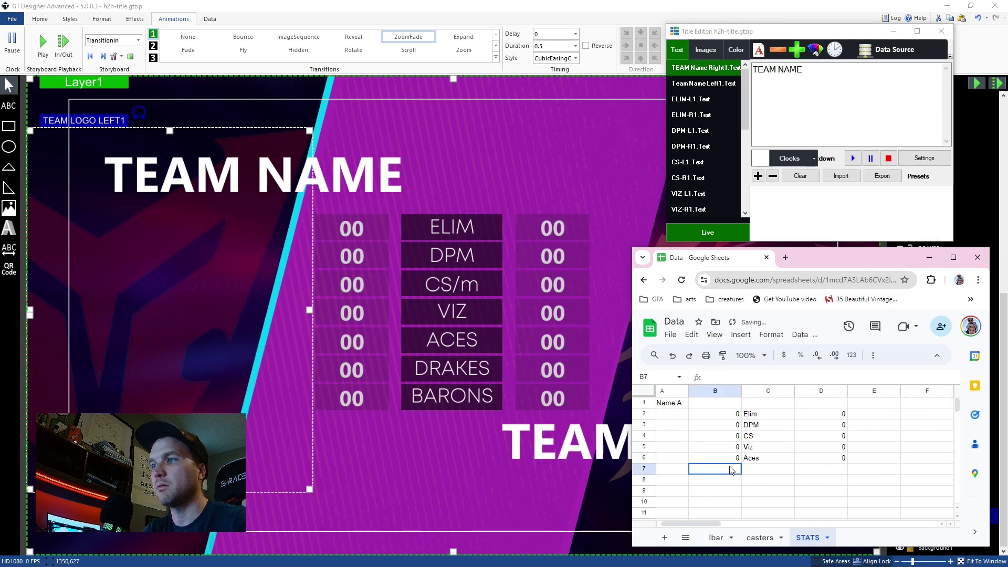
type("0")
key("Tab")
type("D")
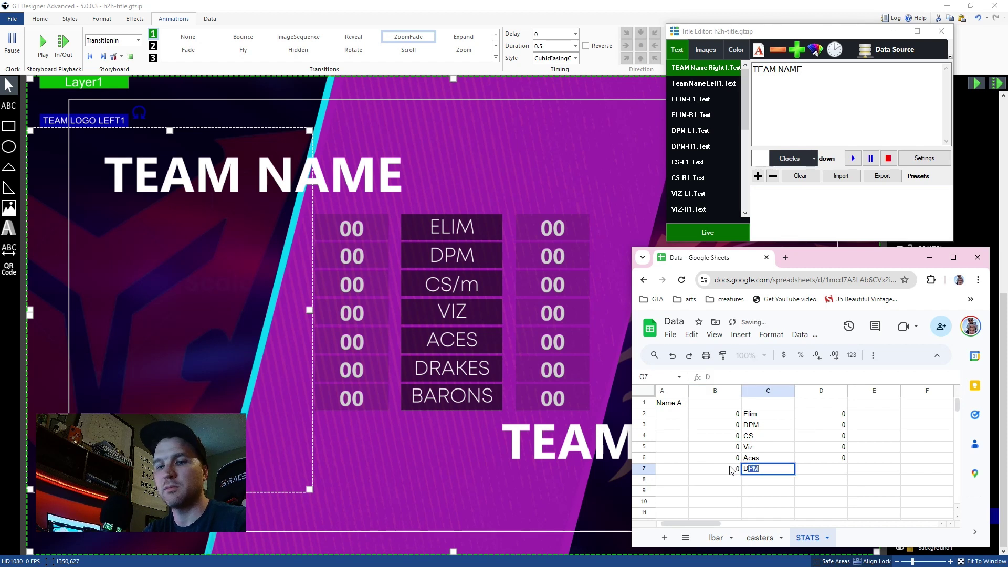
type("rakes")
key("Tab")
type("0")
key("Return")
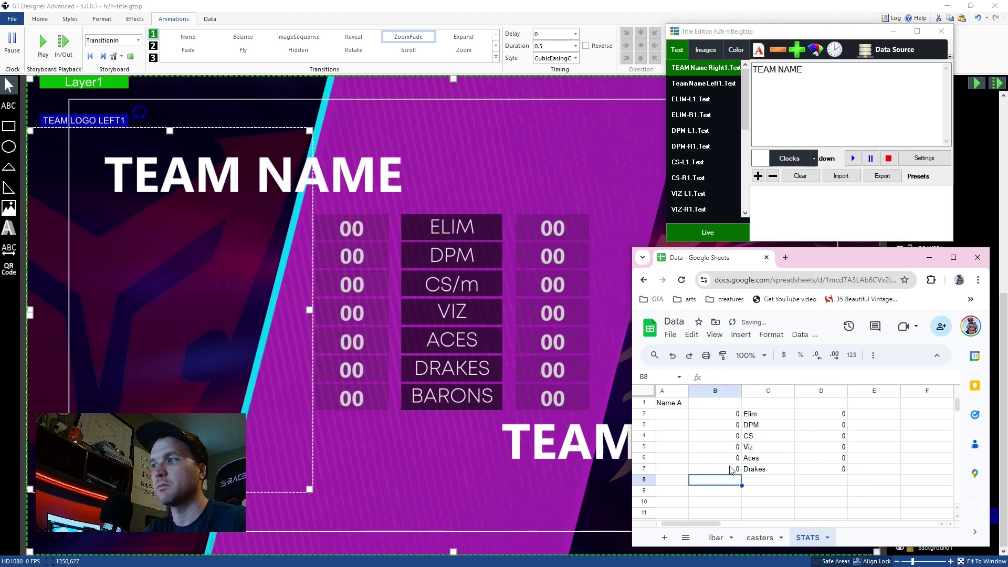
Fill row 8 with 0 in B8, "Barons" in C8 and 0 in D8
type("0")
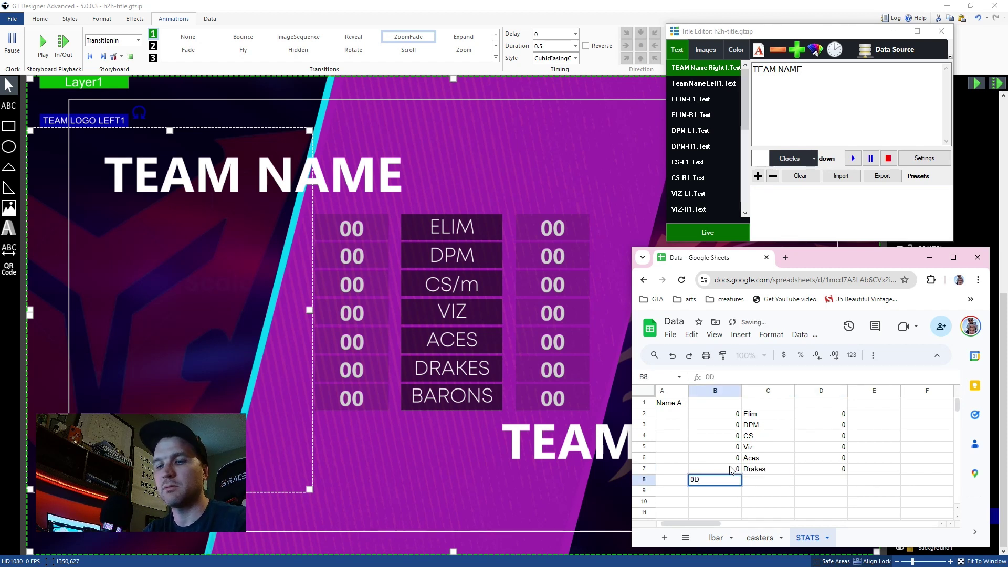
key("Tab")
type("Ba")
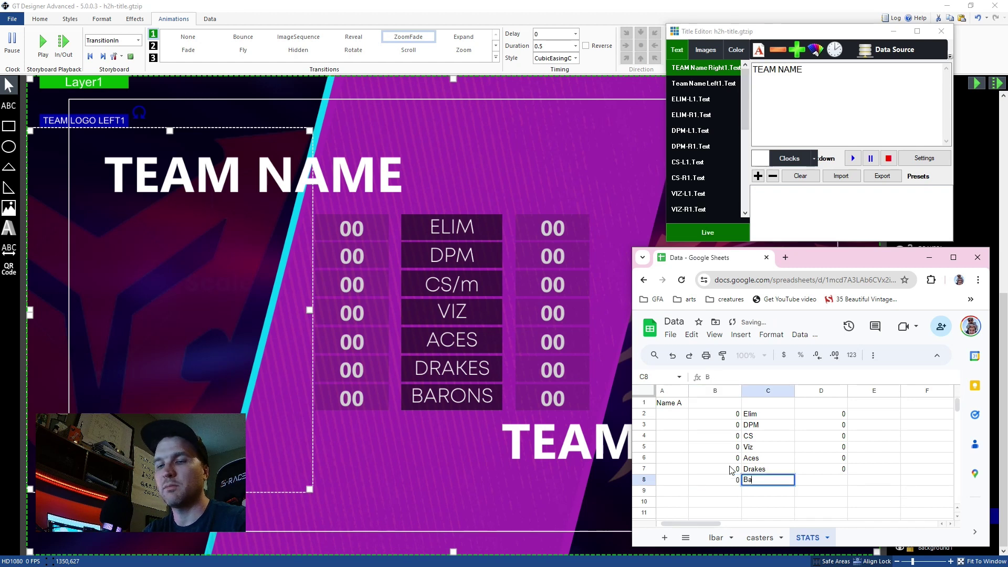
type("rons")
key("Tab")
type("0")
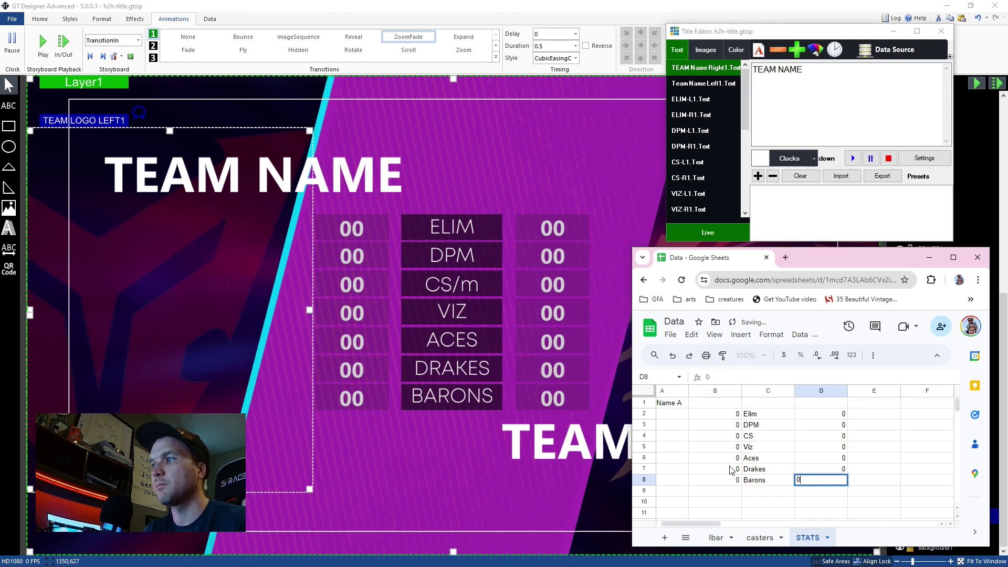
key("Return")
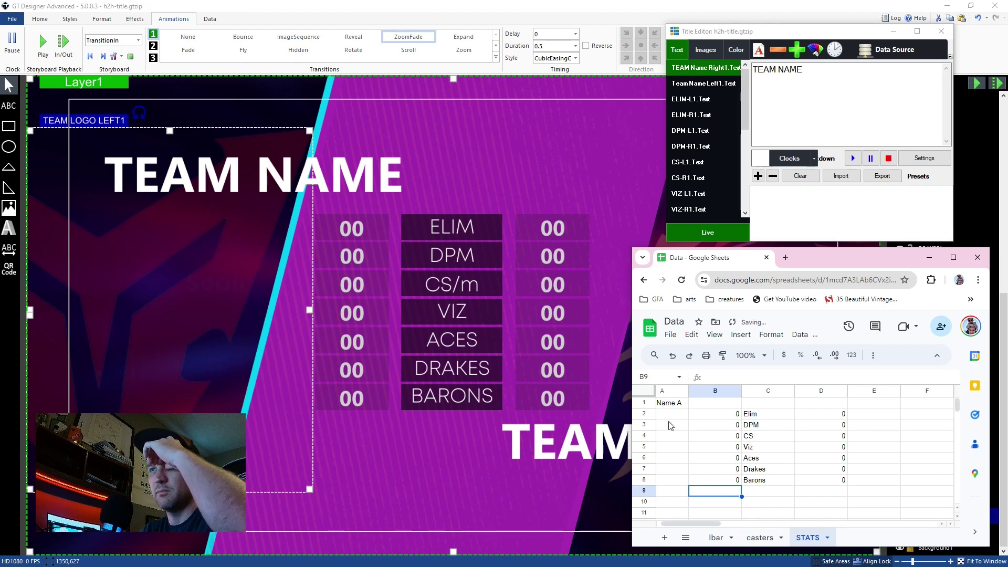
Enter "Team Name B" in cell E9 of the STATS sheet
left_click(872, 492)
type("T")
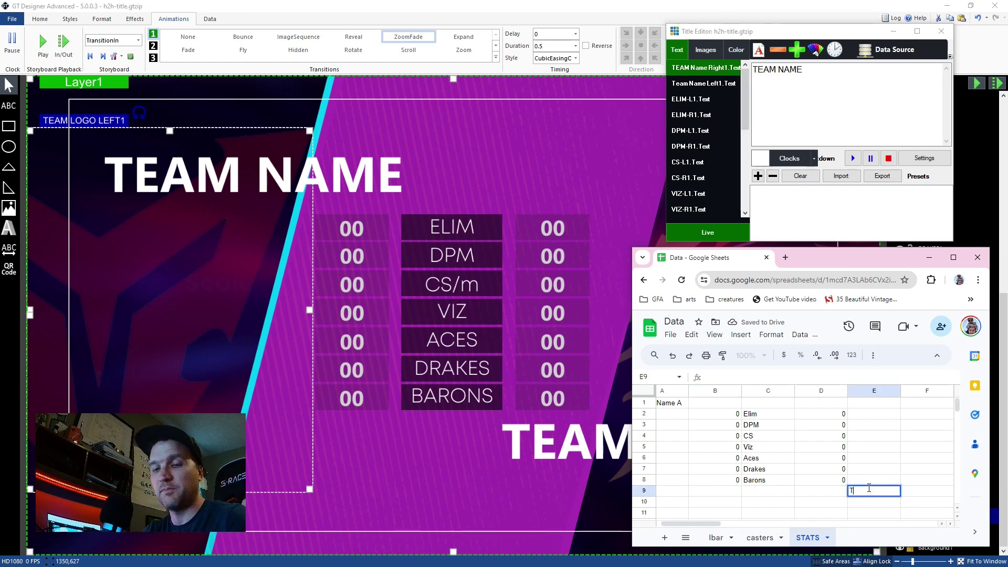
type("eam Name B")
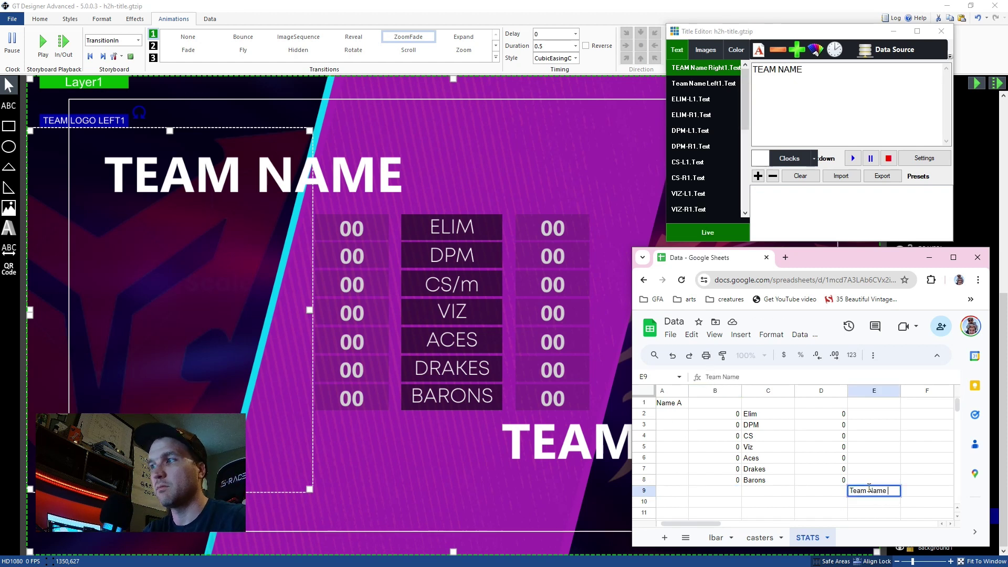
left_click(871, 505)
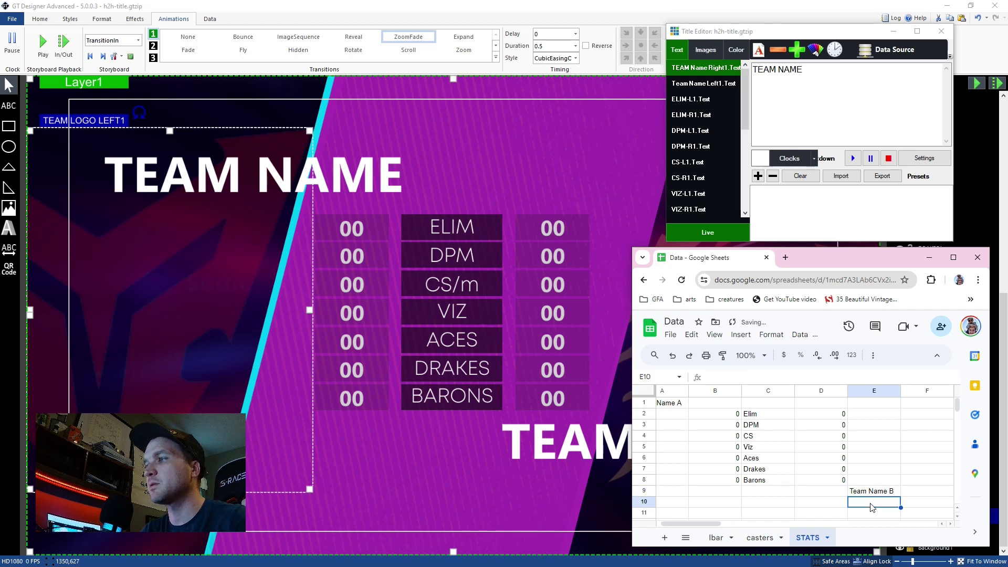
Center-align the stat labels and values in cells B2:D8 horizontally
left_click_drag(733, 415, 818, 480)
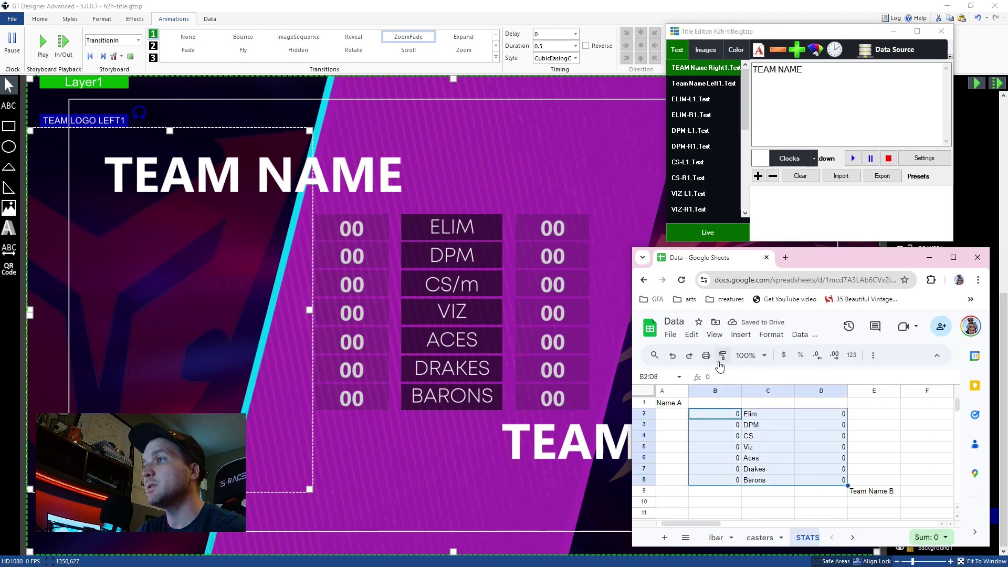
left_click(874, 355)
left_click(884, 376)
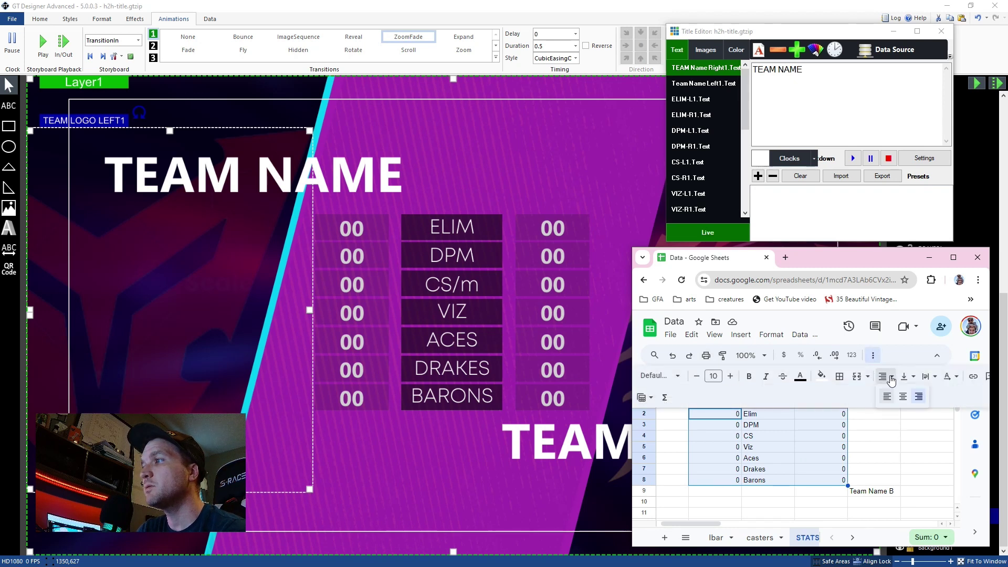
left_click(902, 404)
left_click(853, 436)
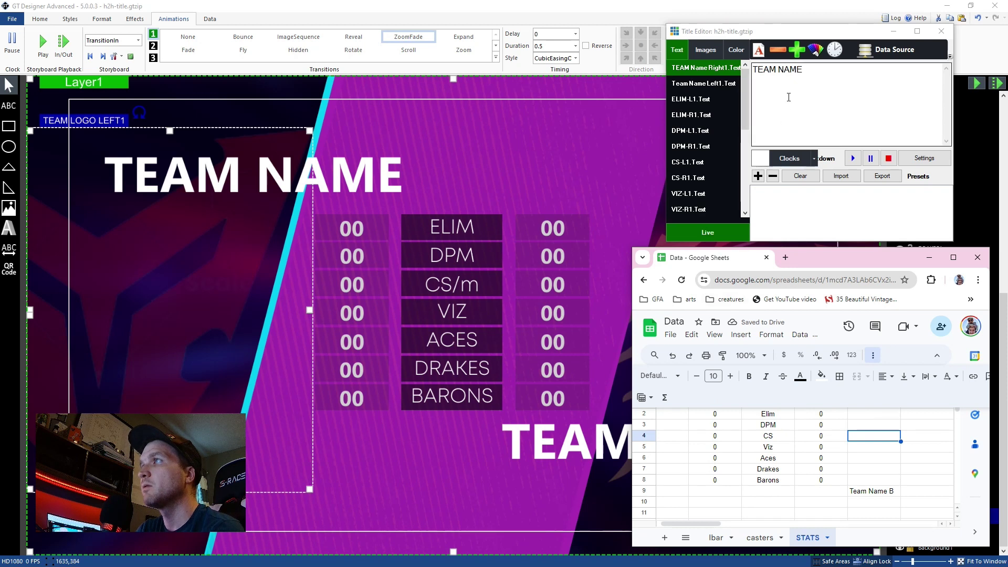
Reposition the Title Editor and enlarge it in height and width, so more text fields and the full Data Source option show
left_click_drag(768, 34, 755, 40)
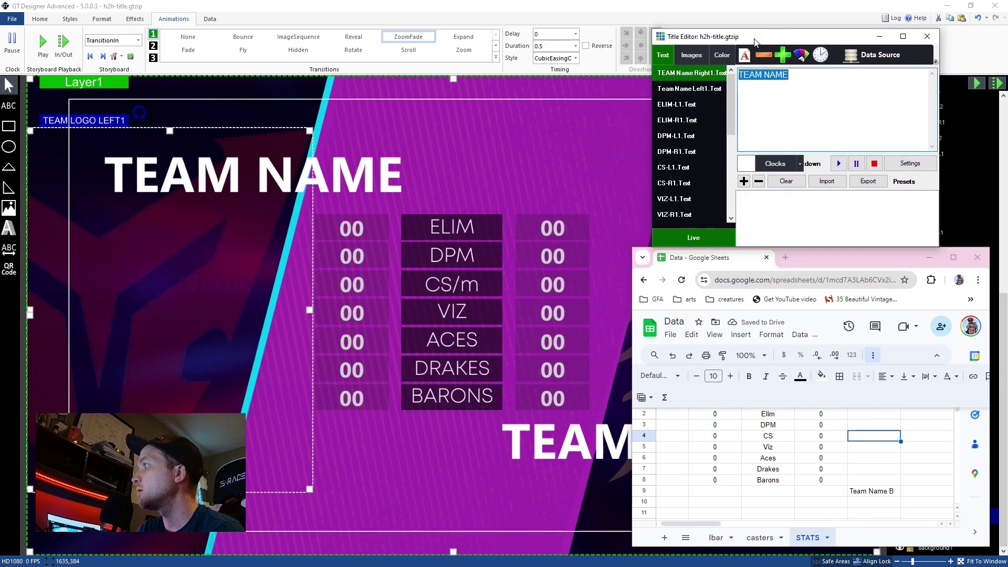
left_click_drag(793, 246, 794, 344)
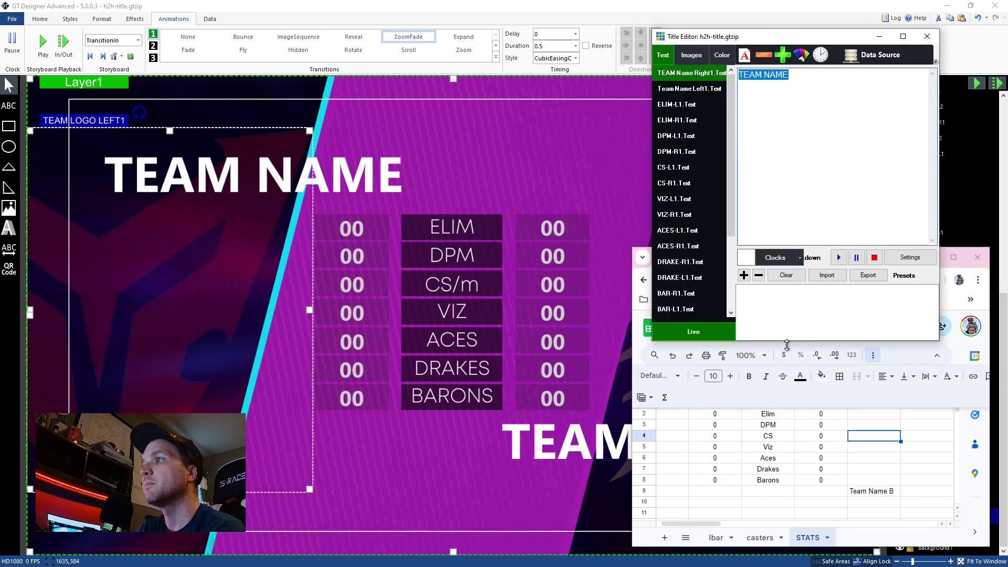
left_click_drag(940, 82, 1001, 81)
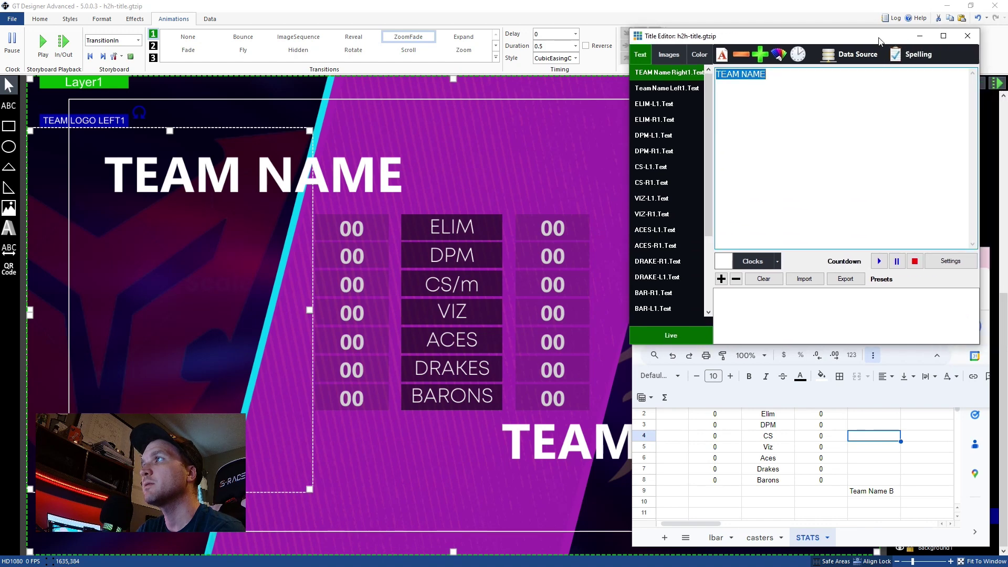
Open the data source manager from the Title Editor and examine the STATS table of the DATA source and its settings
left_click(853, 53)
left_click(587, 209)
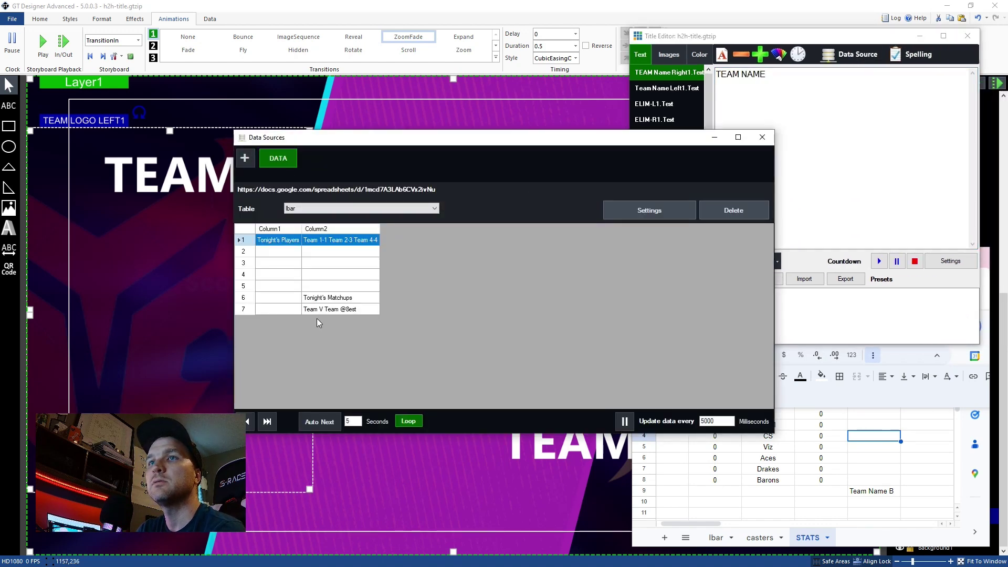
left_click(366, 209)
left_click(336, 237)
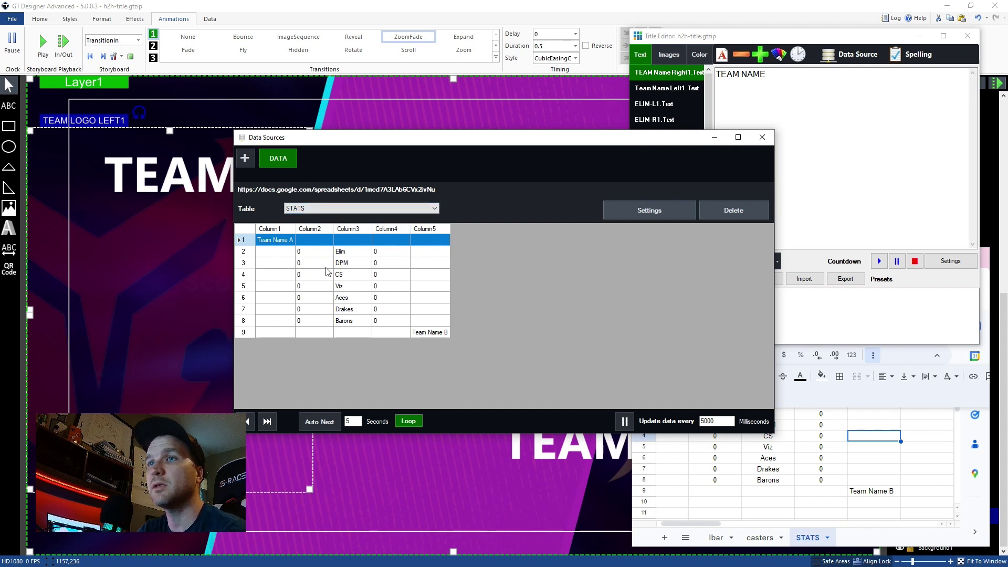
left_click(637, 208)
left_click(625, 340)
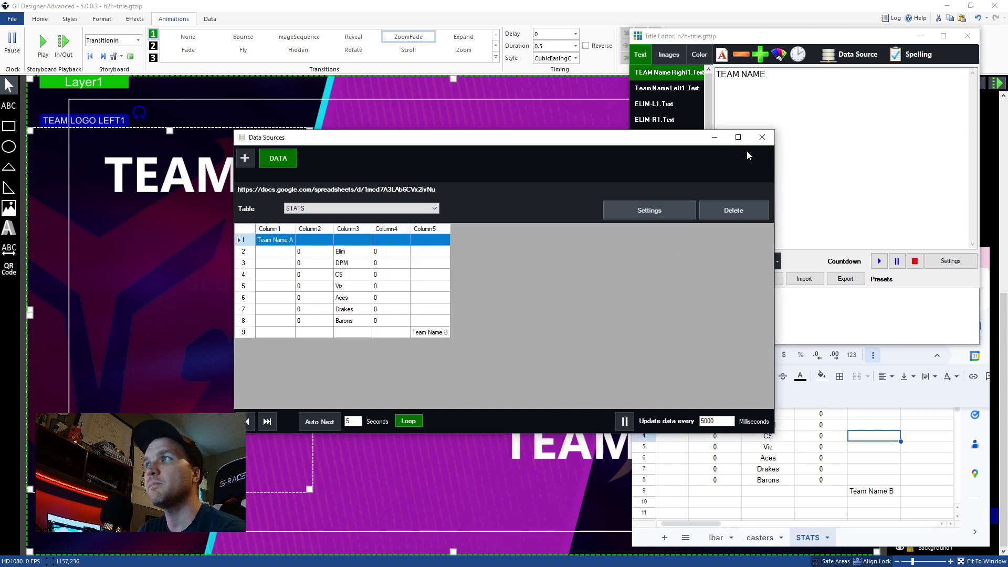
Close the data source manager and link the TEAM Name Right1.Text field to the STATS table of the DATA source
left_click(762, 137)
left_click_drag(473, 193, 712, 309)
left_click(713, 324)
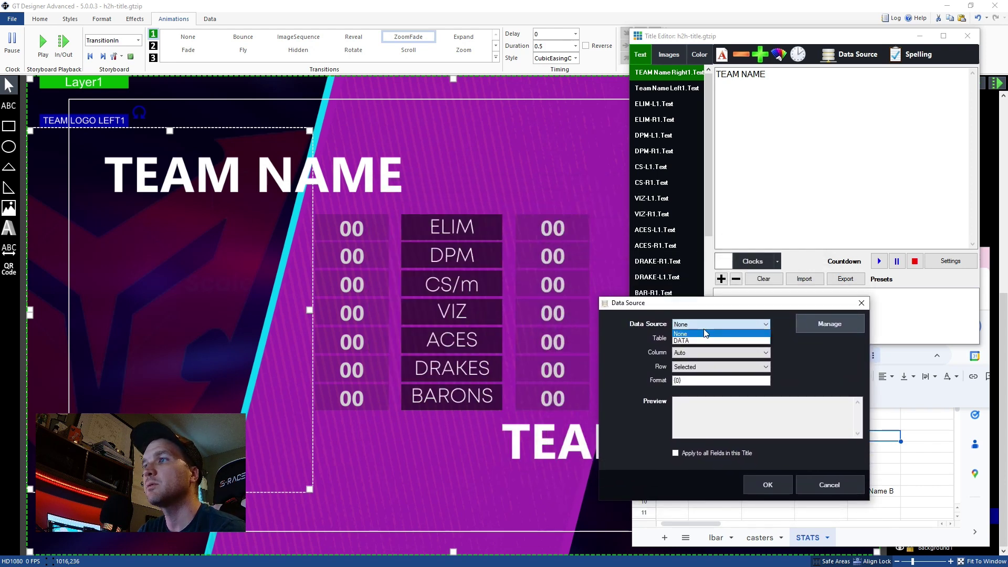
left_click(707, 332)
left_click(703, 338)
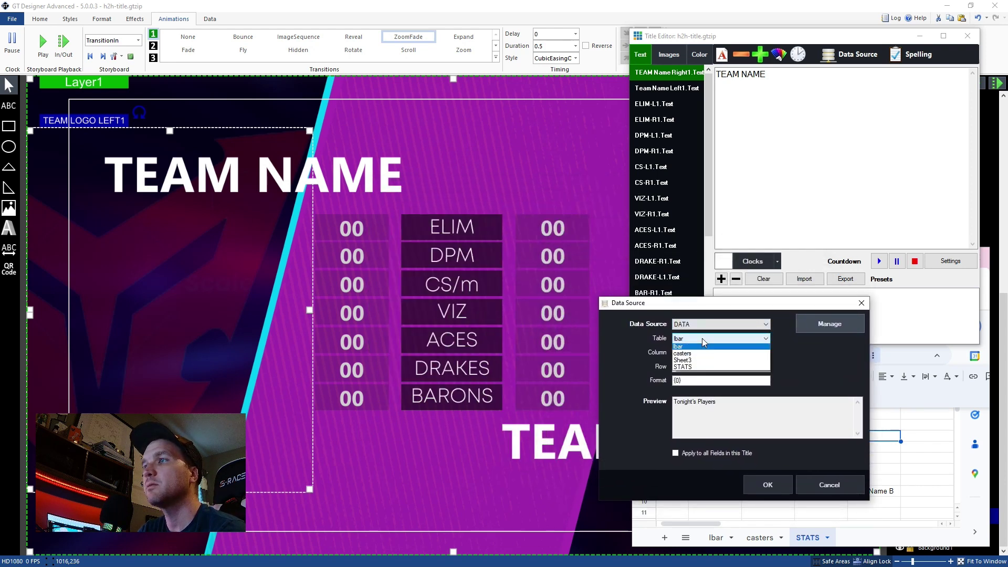
left_click(693, 366)
left_click_drag(722, 307, 219, 263)
left_click(262, 444)
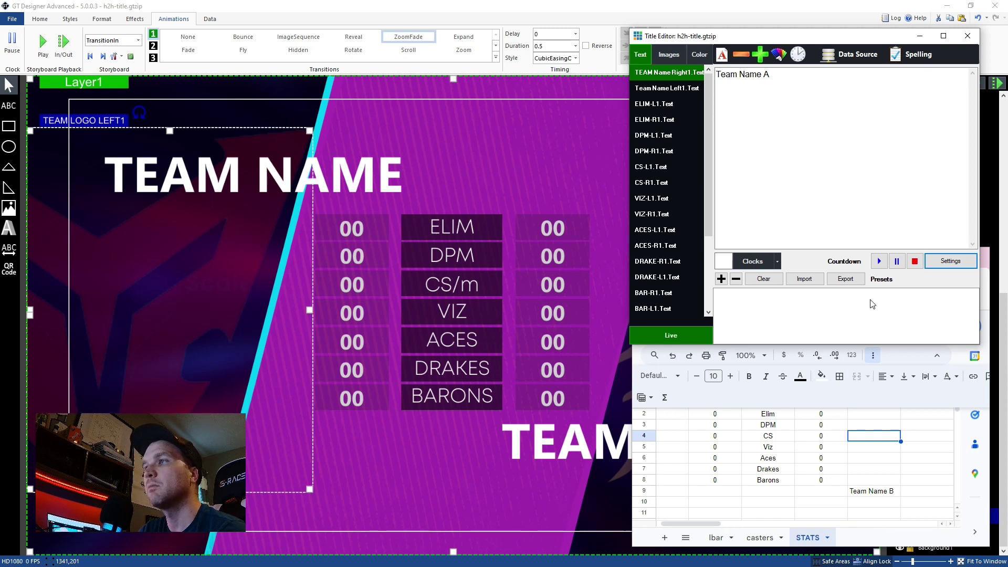
Point the TEAM Name Right1.Text field's data source to Column1, row 1 of the STATS table
left_click(848, 54)
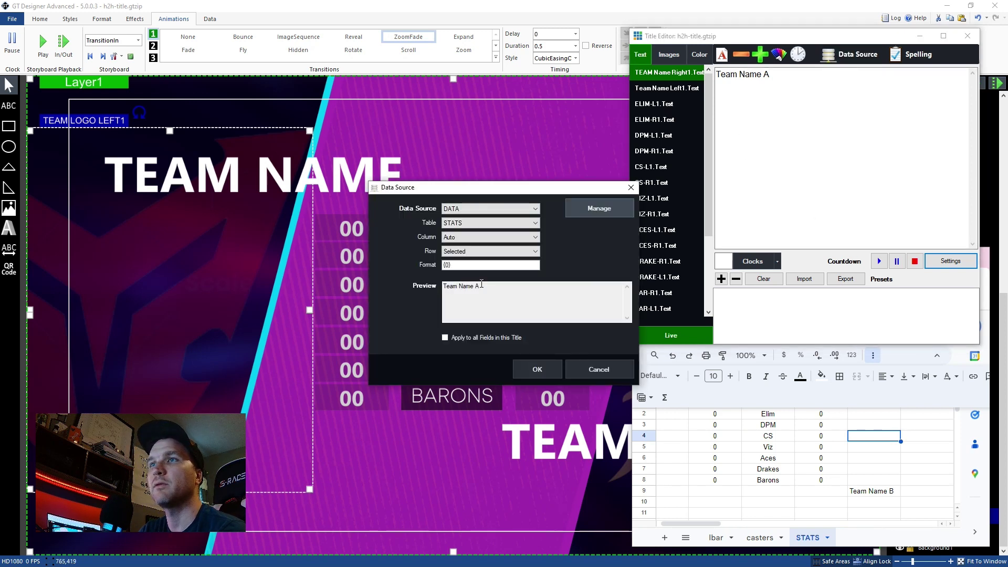
left_click(462, 236)
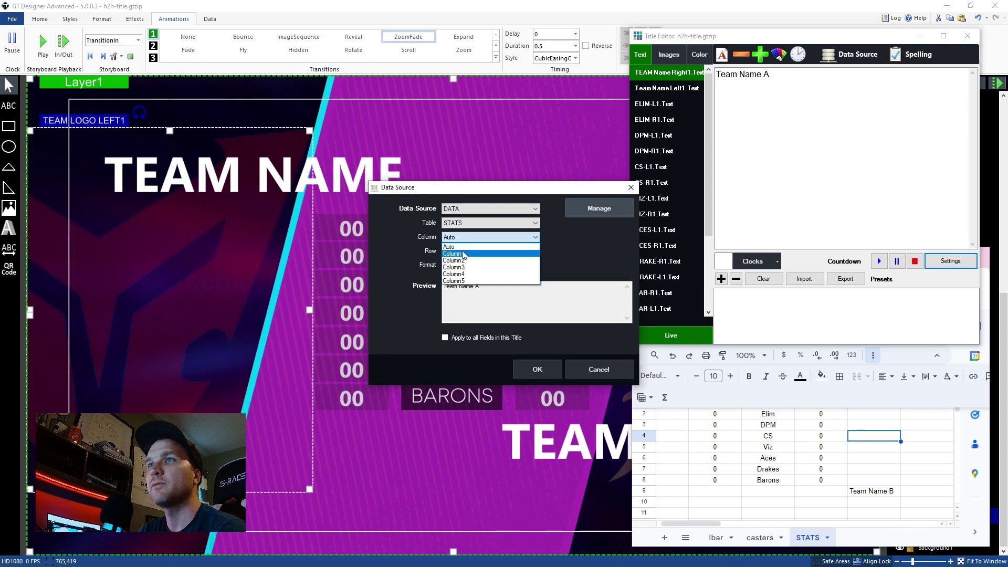
left_click(453, 254)
left_click(489, 251)
left_click(473, 261)
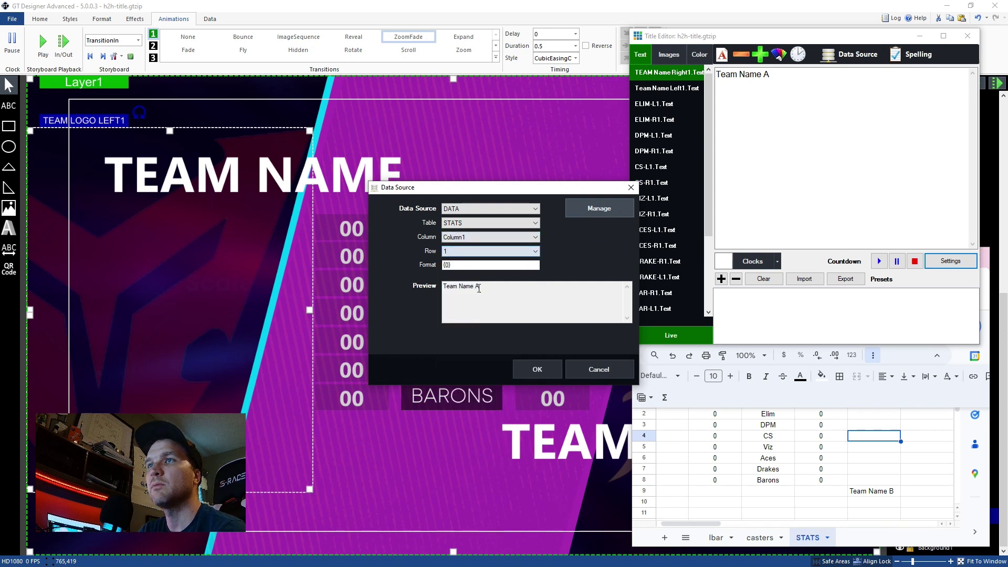
left_click(533, 370)
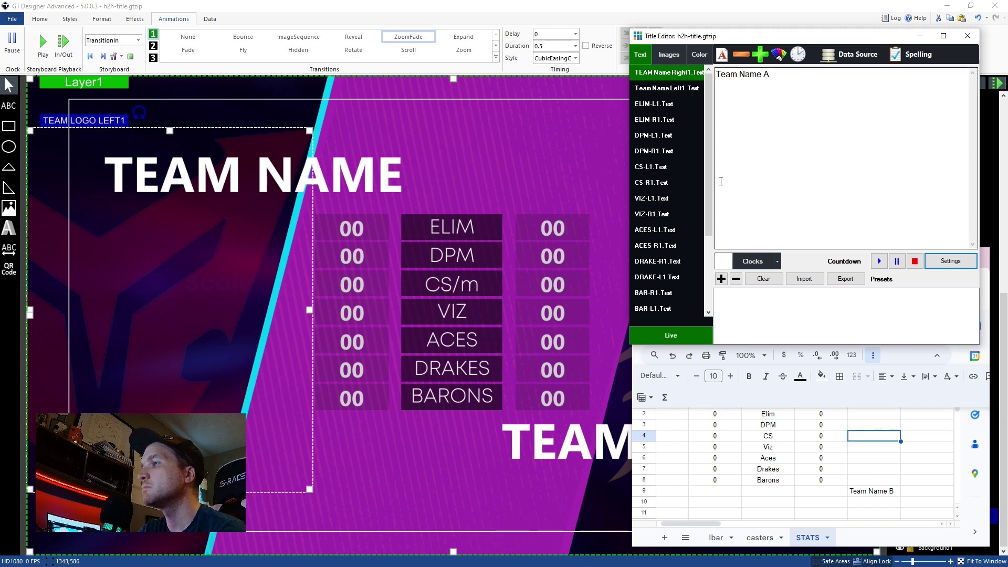
Reopen the data source settings of TEAM Name Right1.Text and rearrange the windows so the STATS sheet's rows show beside them
left_click(859, 55)
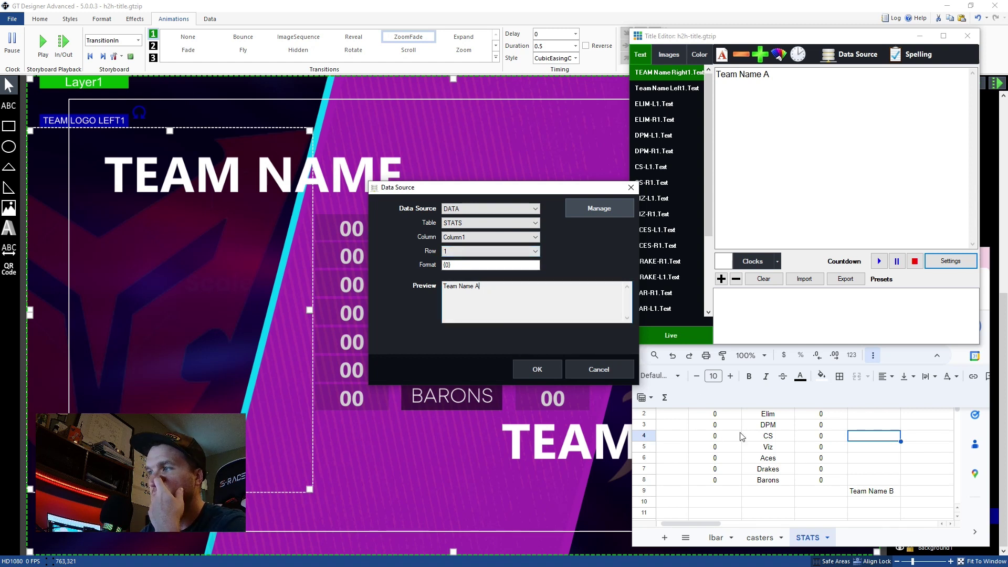
left_click(693, 438)
left_click_drag(701, 524, 698, 524)
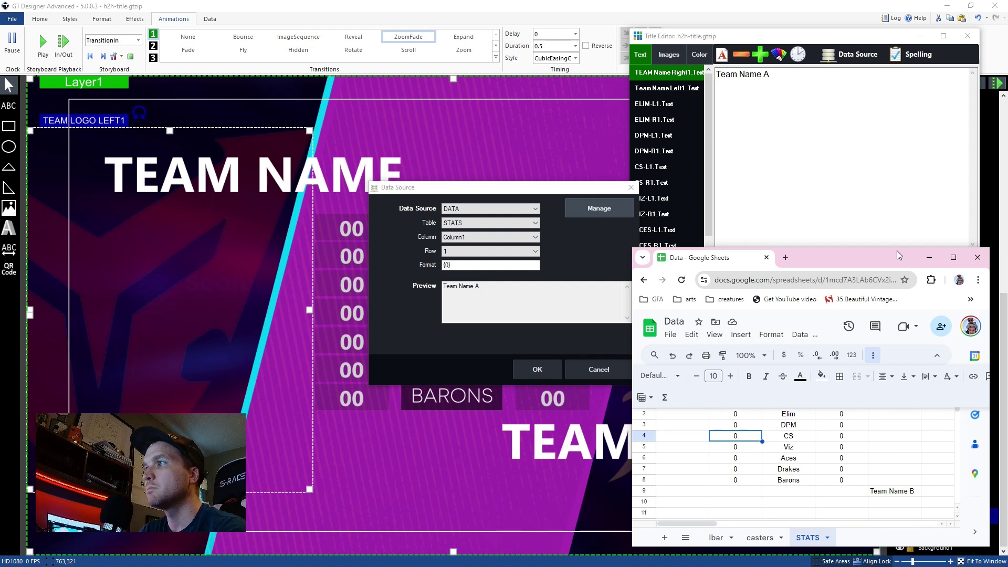
left_click_drag(896, 251, 895, 203)
left_click(690, 354)
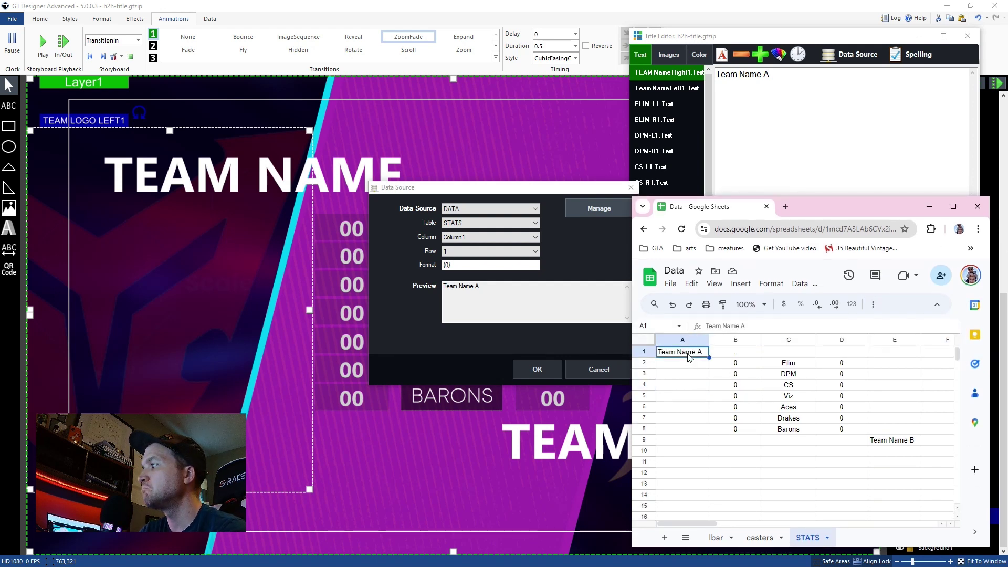
left_click(480, 287)
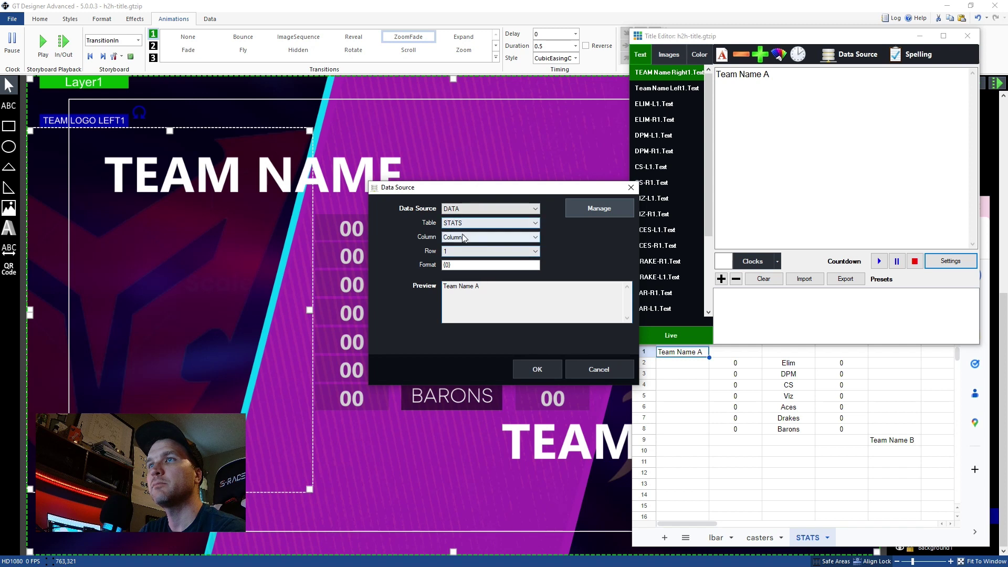
left_click_drag(465, 193, 468, 220)
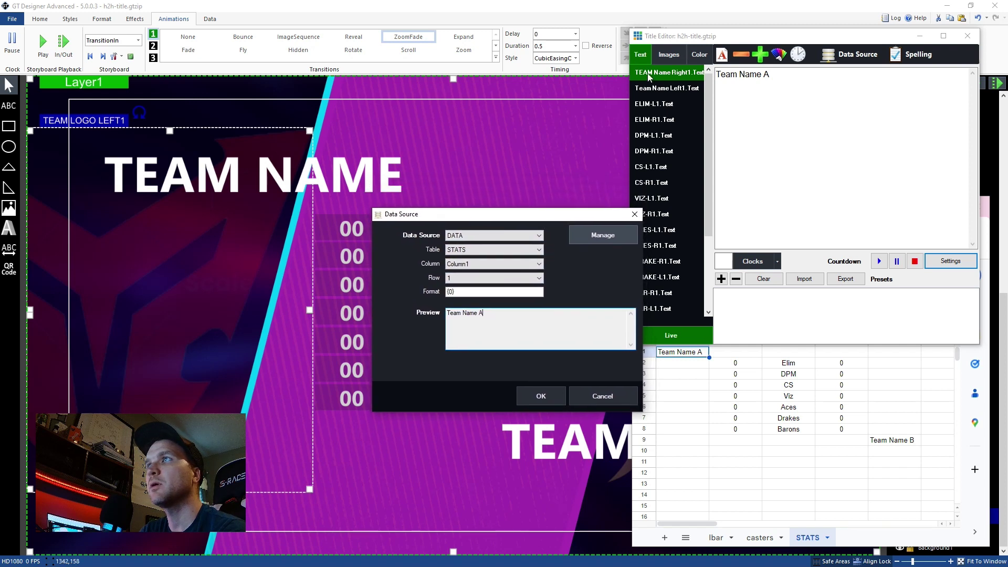
Set the TEAM Name Right1.Text field's data source to Column5, row 9 of the STATS table and apply it
left_click(503, 264)
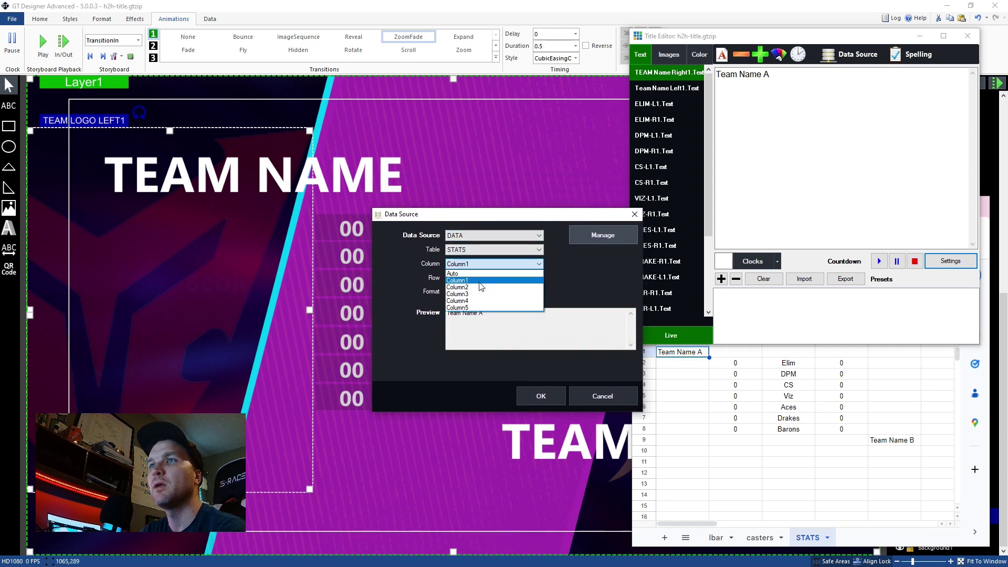
left_click(474, 294)
left_click(476, 264)
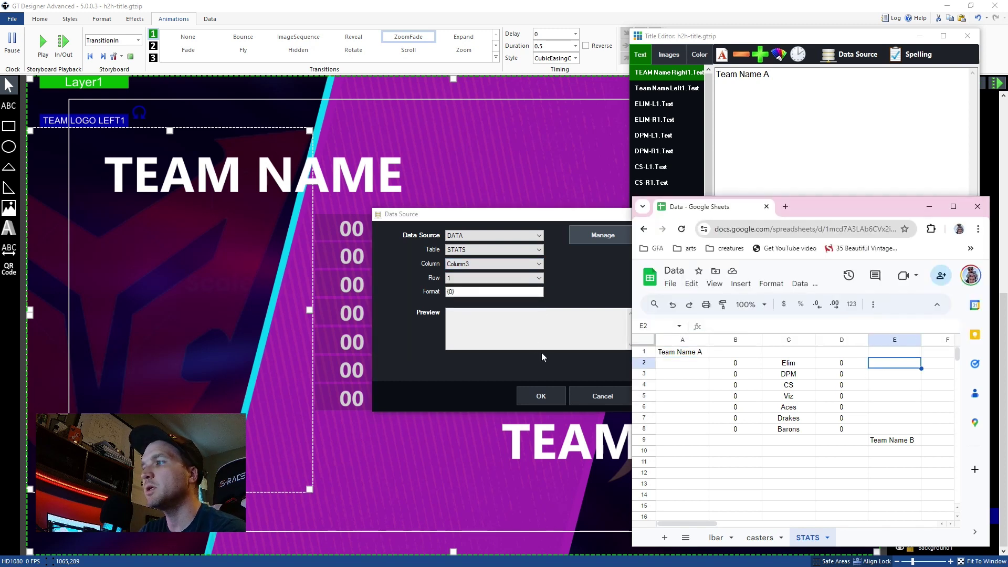
left_click(475, 265)
left_click(475, 264)
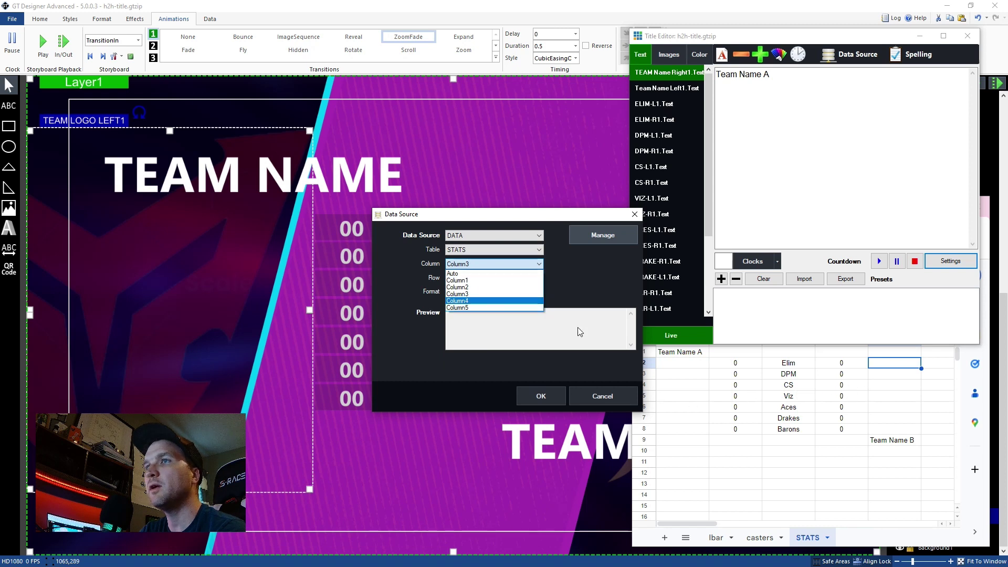
left_click(479, 308)
left_click(494, 278)
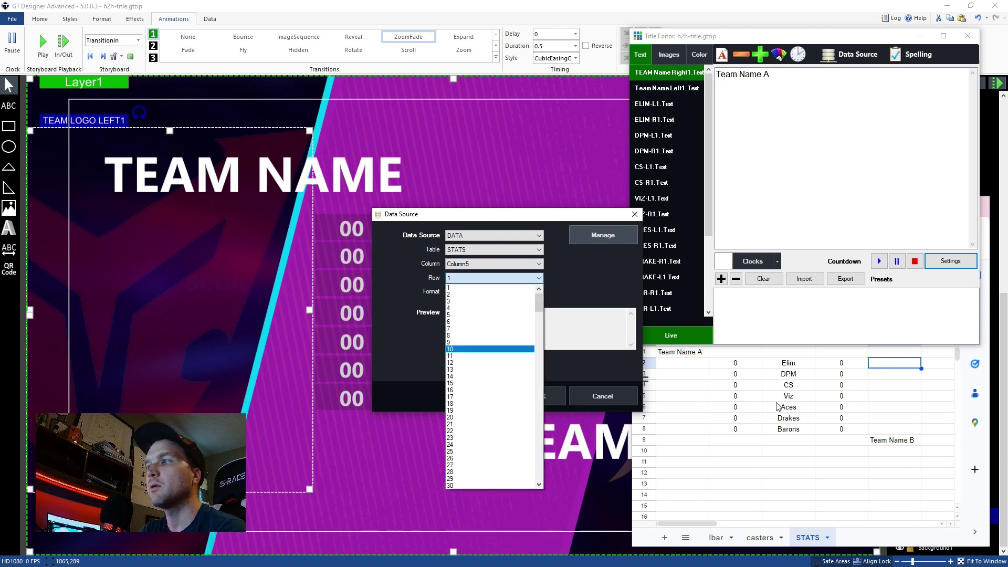
left_click(486, 342)
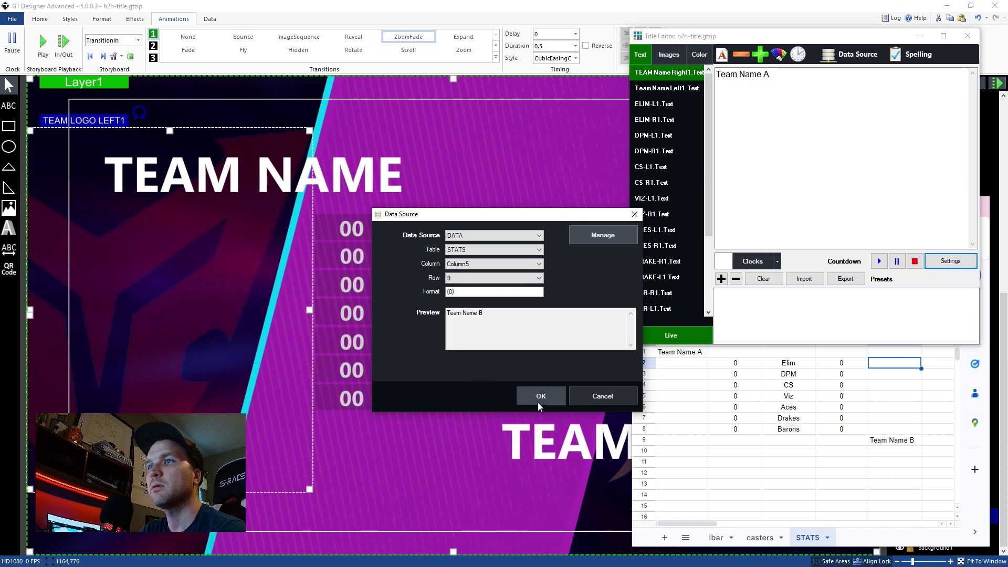
left_click(538, 398)
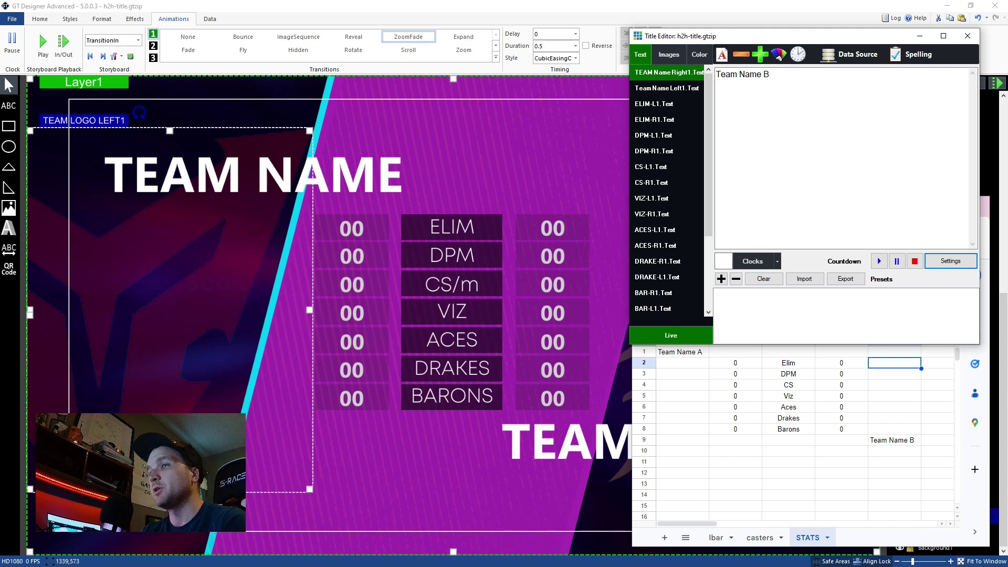
Link the Team Name Left1.Text field to the DATA source's STATS table, using Column1 and row 1
left_click(683, 91)
left_click(840, 58)
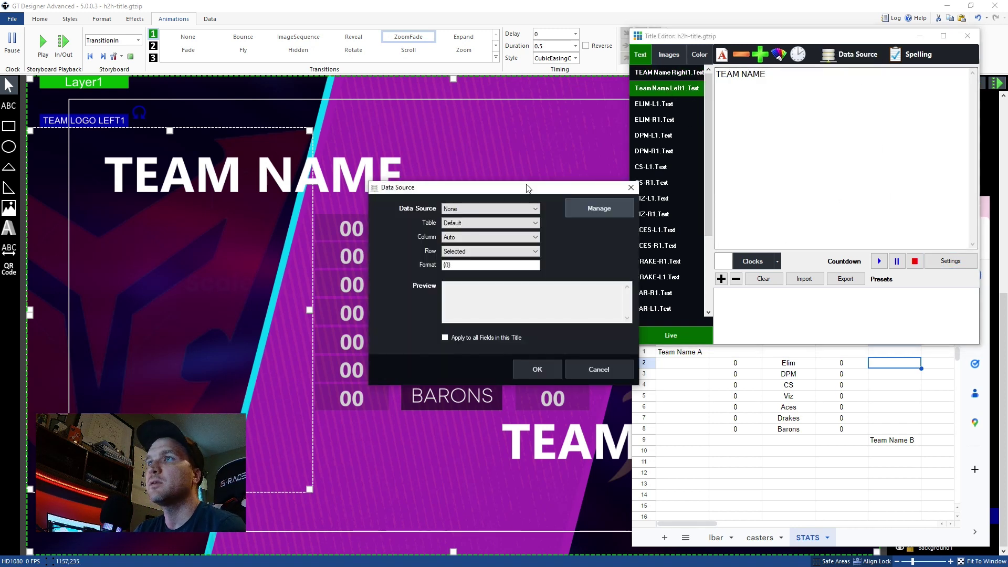
left_click(464, 210)
left_click(461, 224)
left_click(461, 225)
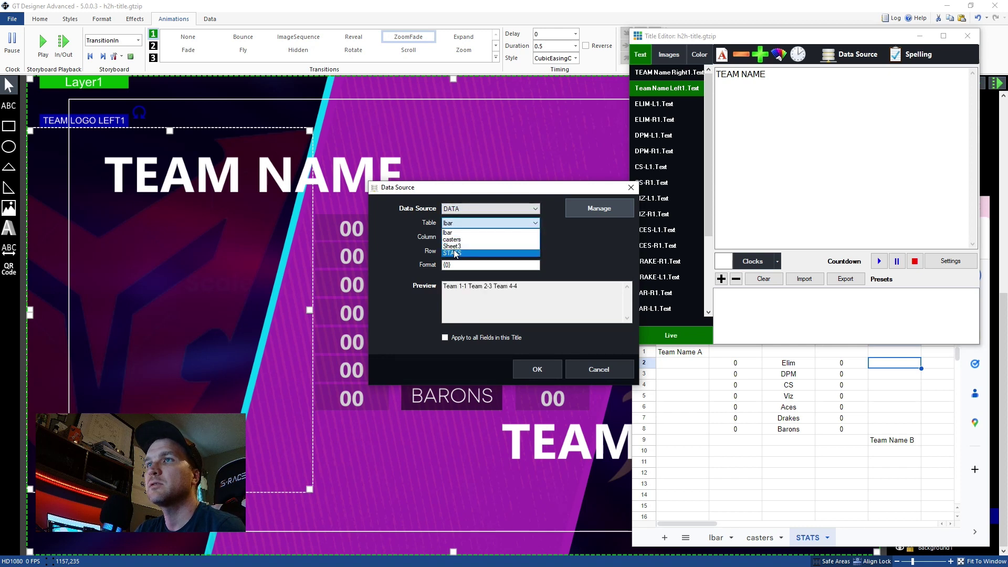
left_click(455, 254)
left_click(457, 237)
left_click(457, 244)
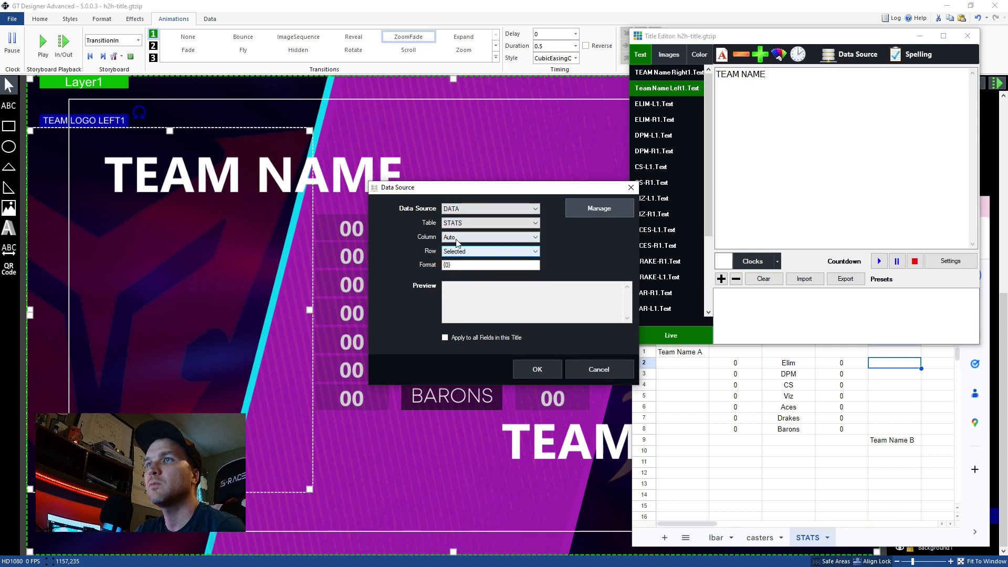
left_click(457, 237)
left_click(457, 252)
left_click(462, 251)
left_click(462, 264)
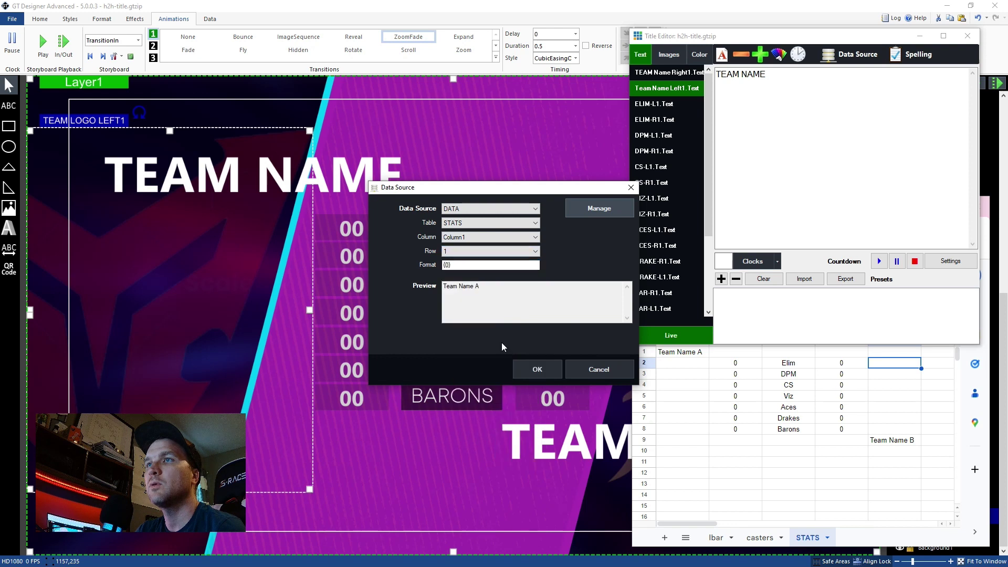
left_click(547, 371)
Link the ELIM-L1.Text field to the DATA source's STATS table, using Column2 and row 2
left_click(662, 106)
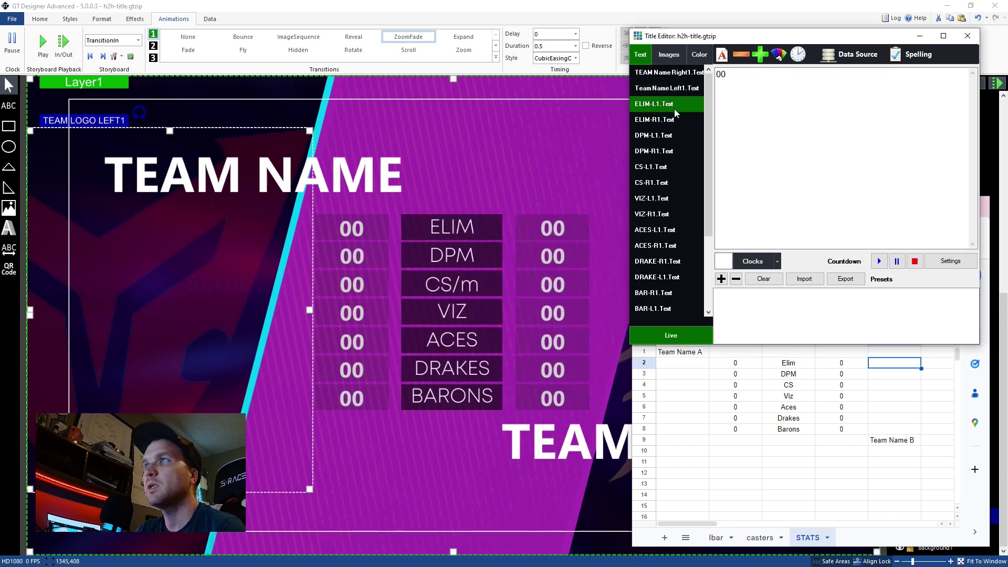
left_click(861, 53)
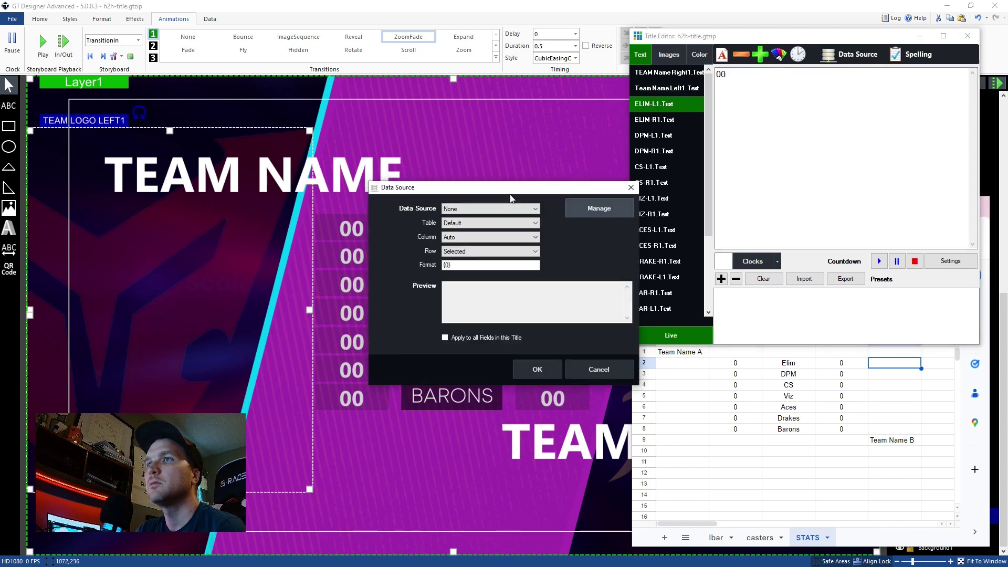
left_click(501, 210)
left_click(490, 226)
left_click(488, 223)
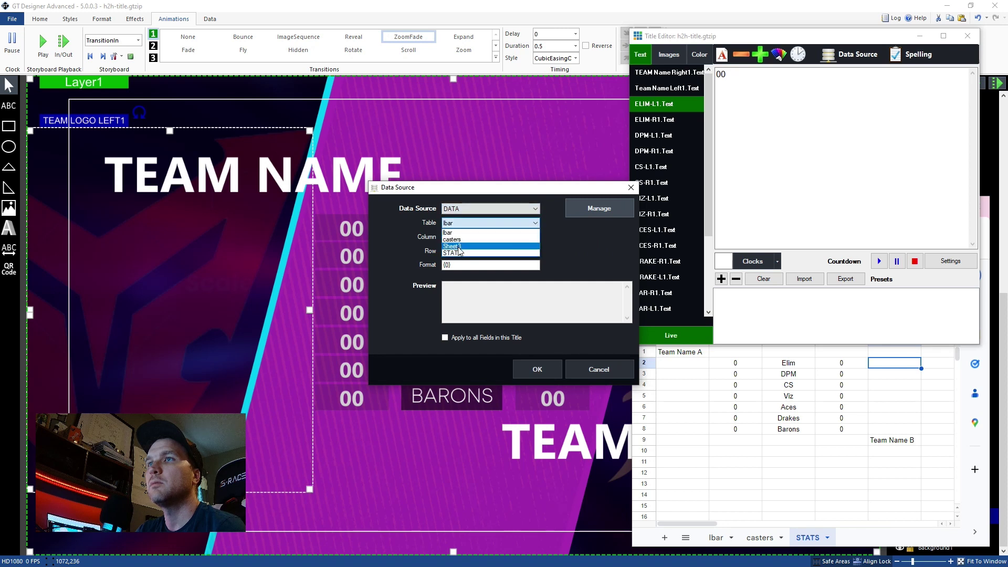
left_click(473, 247)
left_click_drag(463, 190, 421, 251)
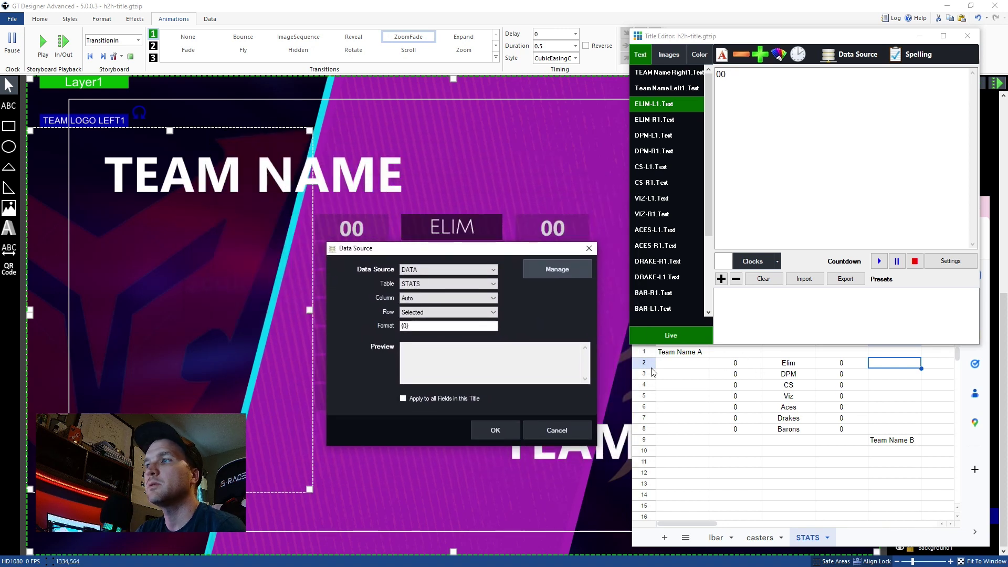
left_click(420, 298)
left_click(418, 324)
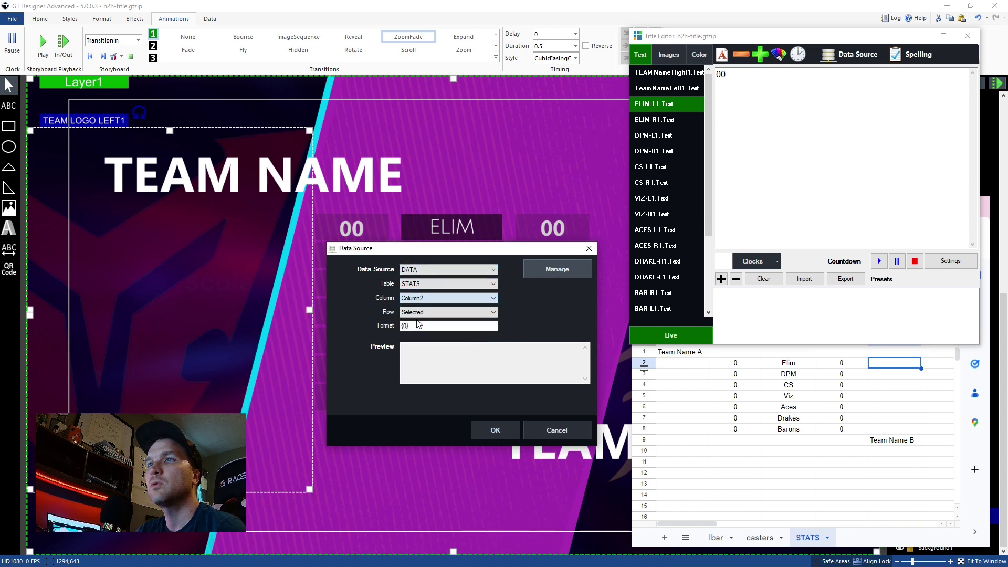
left_click(418, 315)
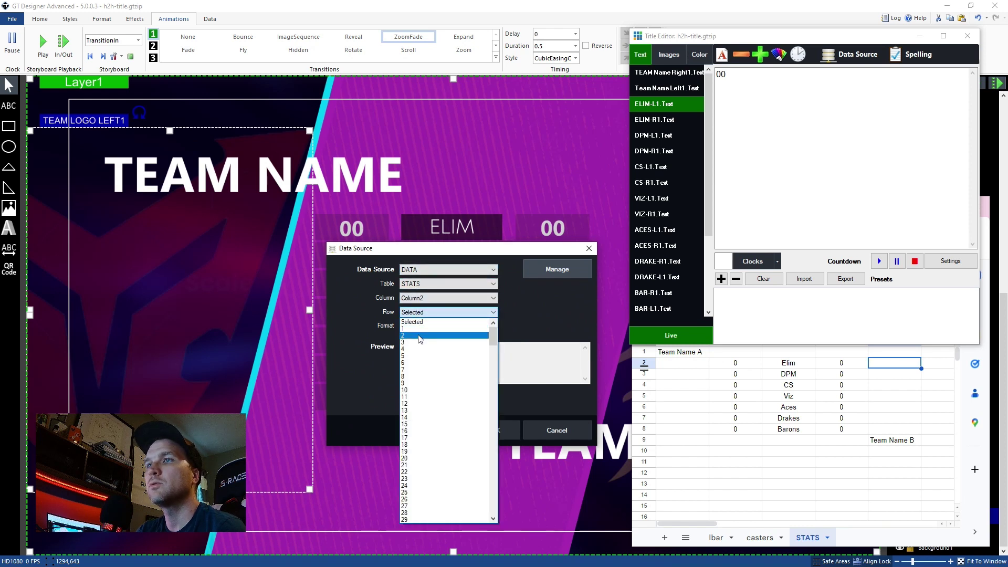
left_click(418, 333)
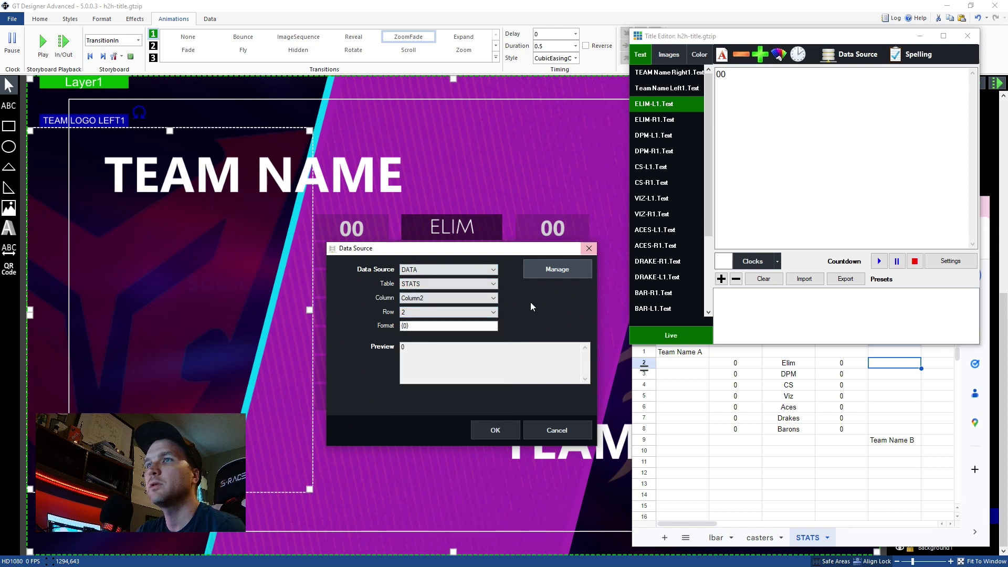
left_click(495, 430)
Select the ELIM-R1.Text field, and enter the Elim test values 1 in B2 and 2 in D2 of the STATS sheet
left_click(658, 121)
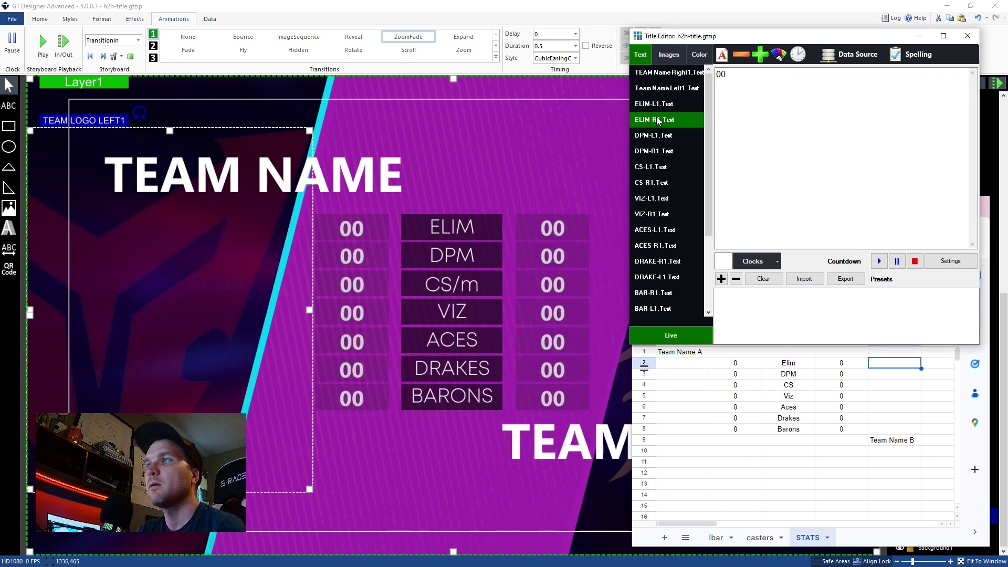
left_click(758, 363)
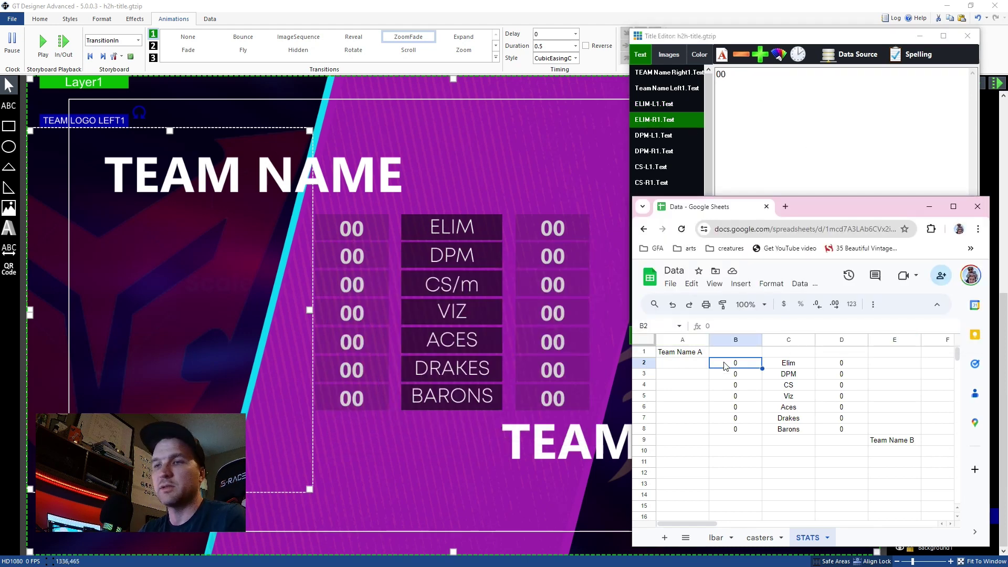
type("1")
key("Tab")
key("Tab")
type("2")
key("Tab")
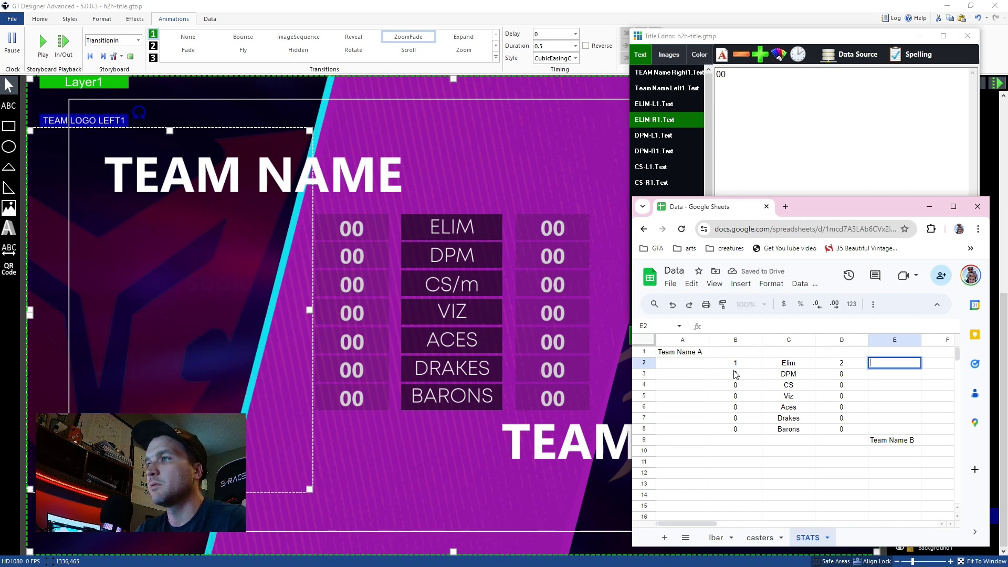
Enter test values in the STATS sheet: 4 in D3 for DPM, 5 in B4 and 6 in D4 for CS
left_click(736, 374)
key("Tab")
key("Tab")
type("4")
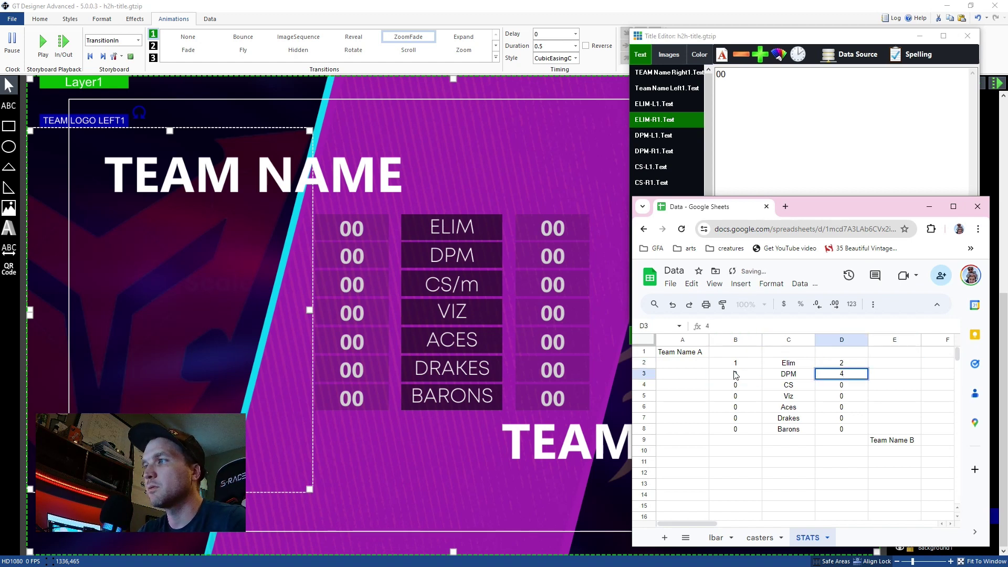
key("Return")
type("5")
key("Tab")
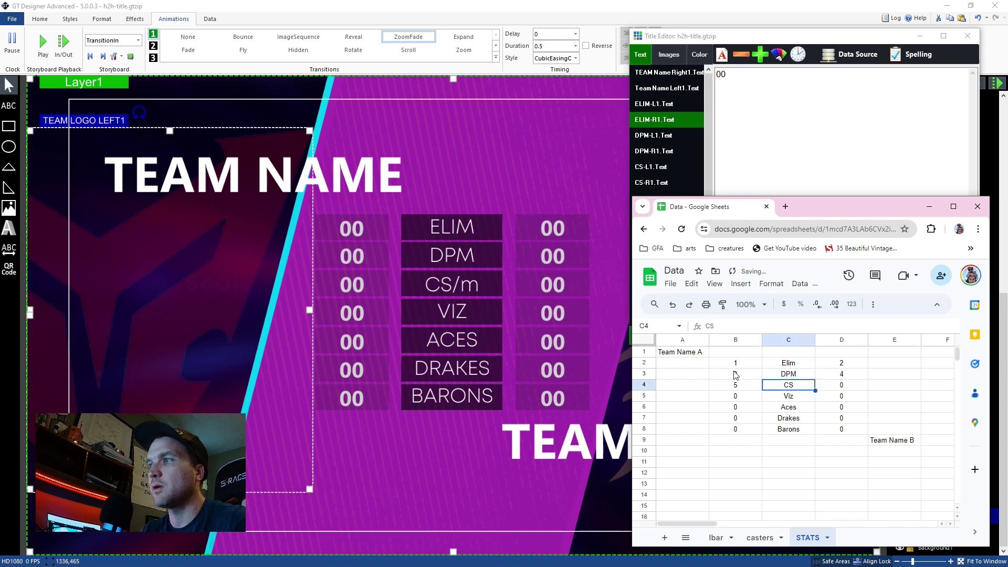
key("Tab")
type("6")
key("Tab")
key("Up")
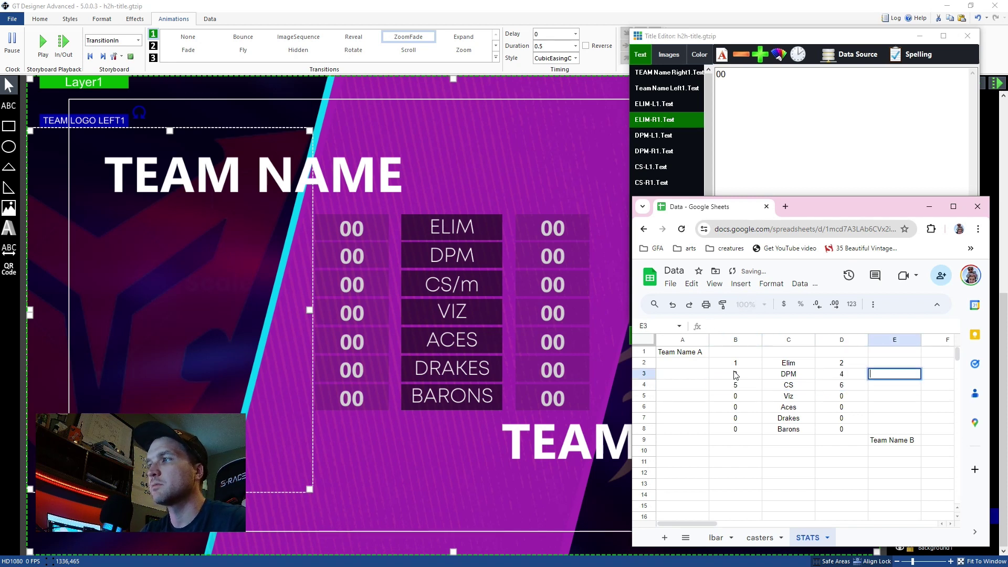
Enter test values in the STATS sheet: 7 in B5 and 8 in D5 for Viz, 9 in B6 and 10 in D6 for Aces
left_click(733, 399)
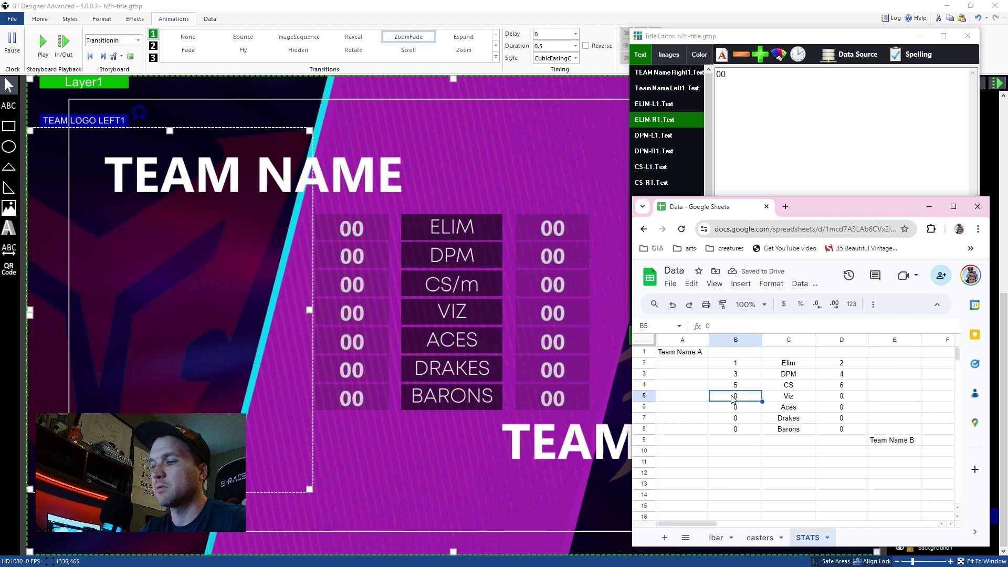
type("7")
key("Tab")
key("Tab")
key("Tab")
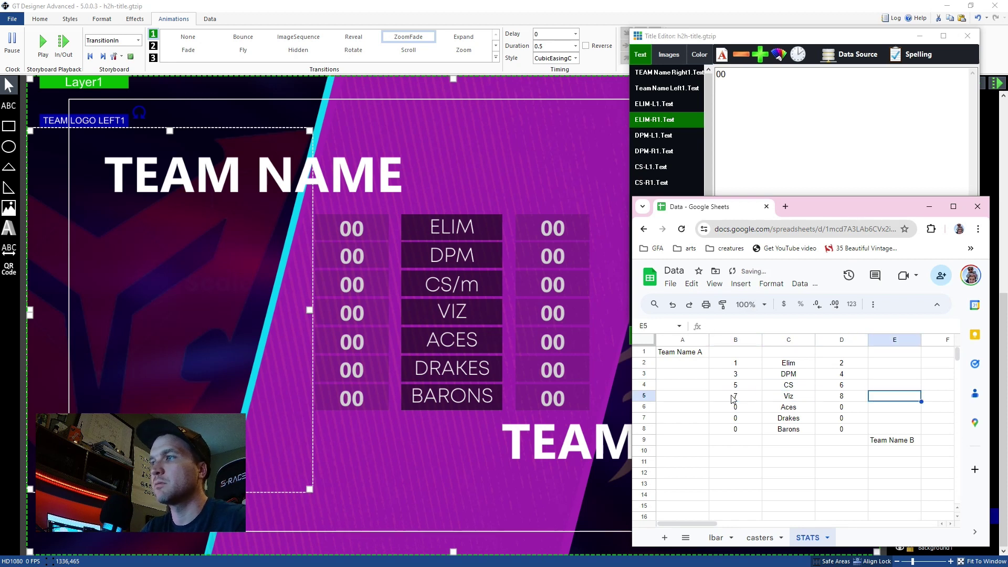
left_click(737, 407)
type("9")
key("Tab")
key("Tab")
type("10")
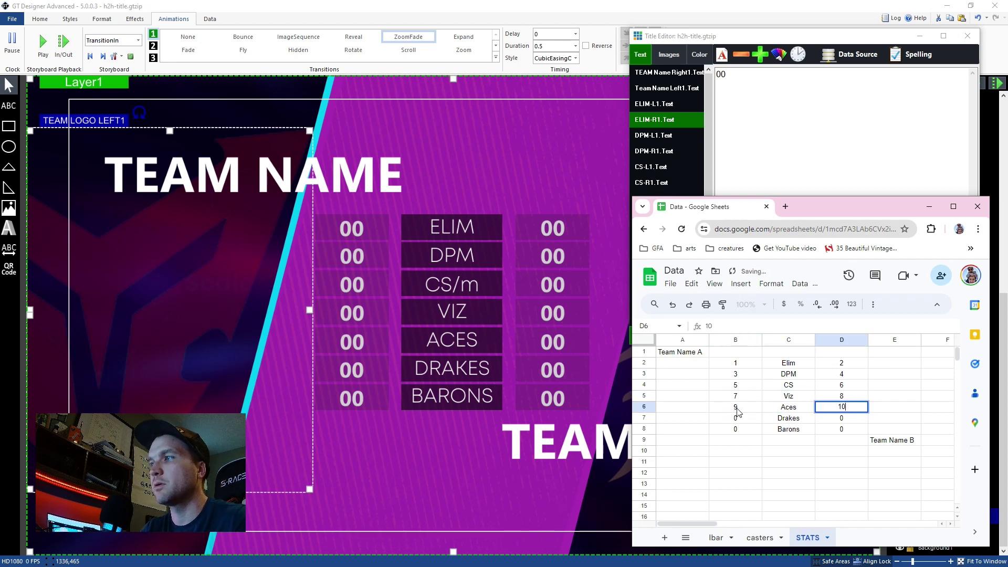
Enter test values in the STATS sheet: 11 in B7 and 12 in D7 for Drakes, 13 in B8 and 14 in D8 for Barons
left_click(737, 419)
type("11")
key("Tab")
key("Tab")
type("12")
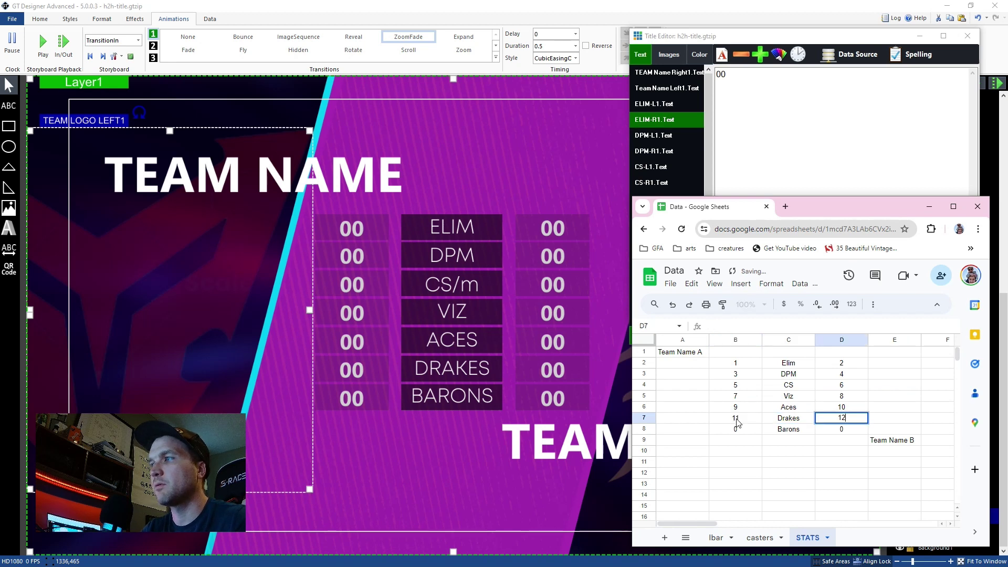
left_click(737, 432)
type("13")
key("Tab")
key("Tab")
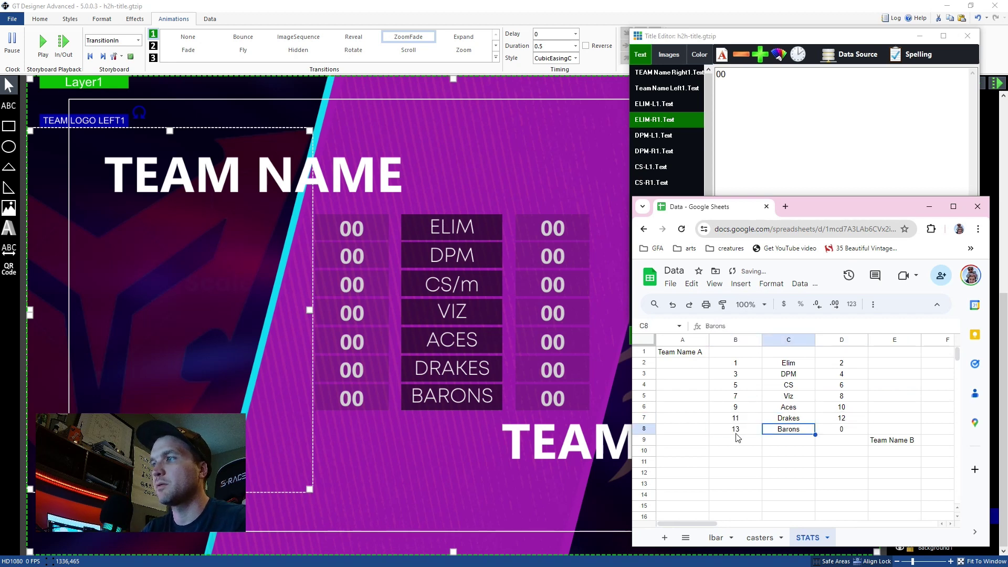
type("14")
key("Return")
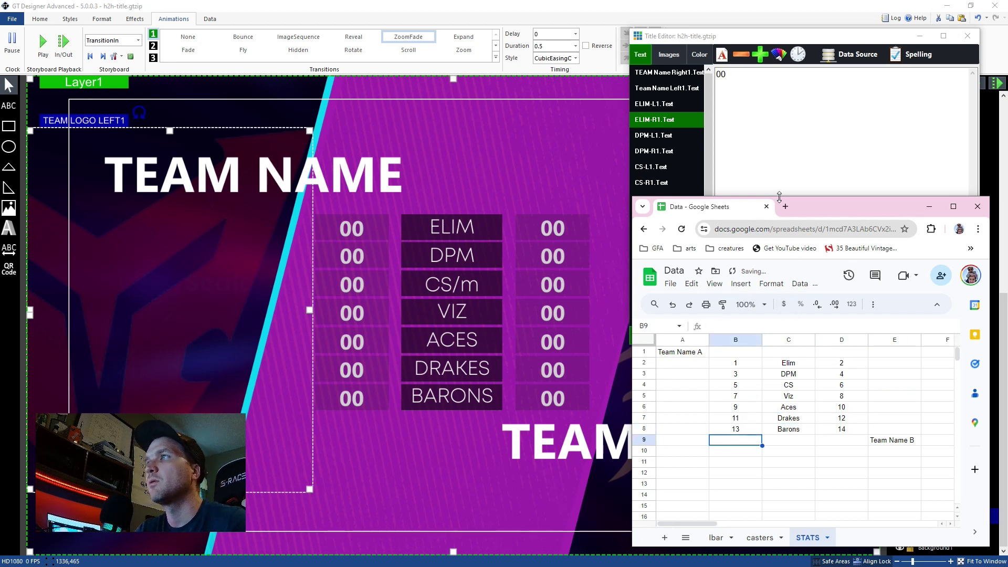
Link the ELIM-R1.Text field to the DATA source's STATS table, using Column4 and row 2
left_click(773, 167)
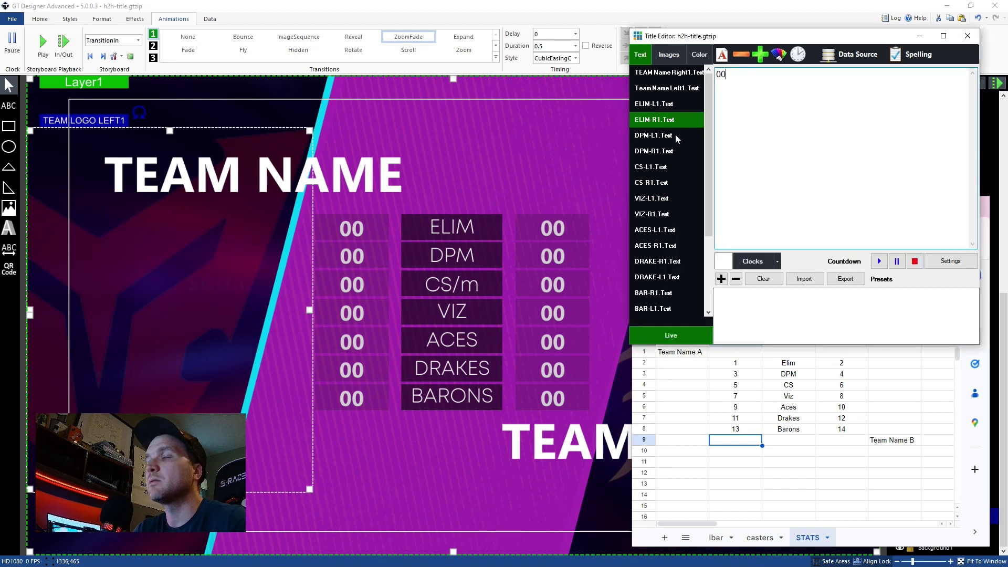
left_click(678, 120)
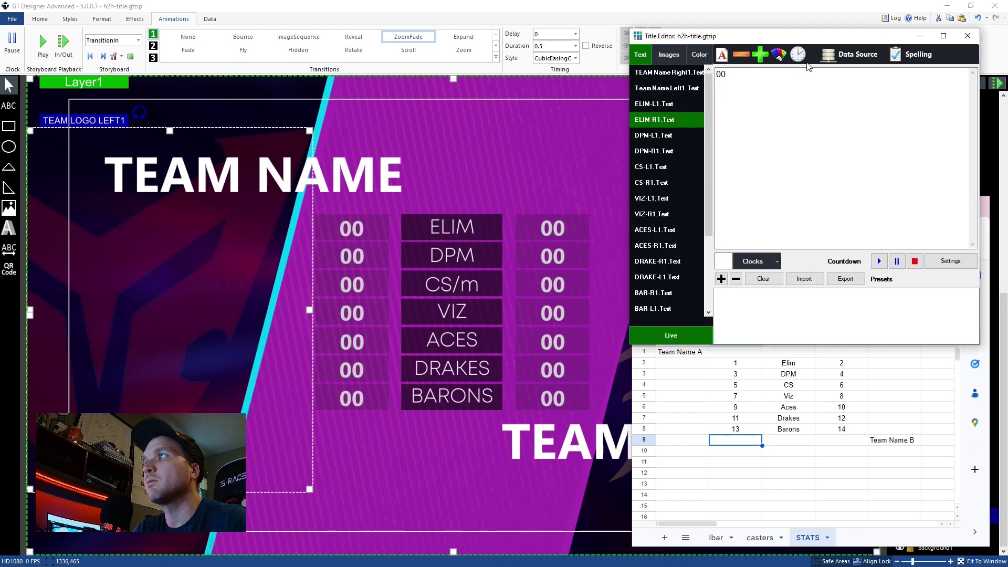
left_click(854, 52)
left_click(490, 208)
left_click(472, 216)
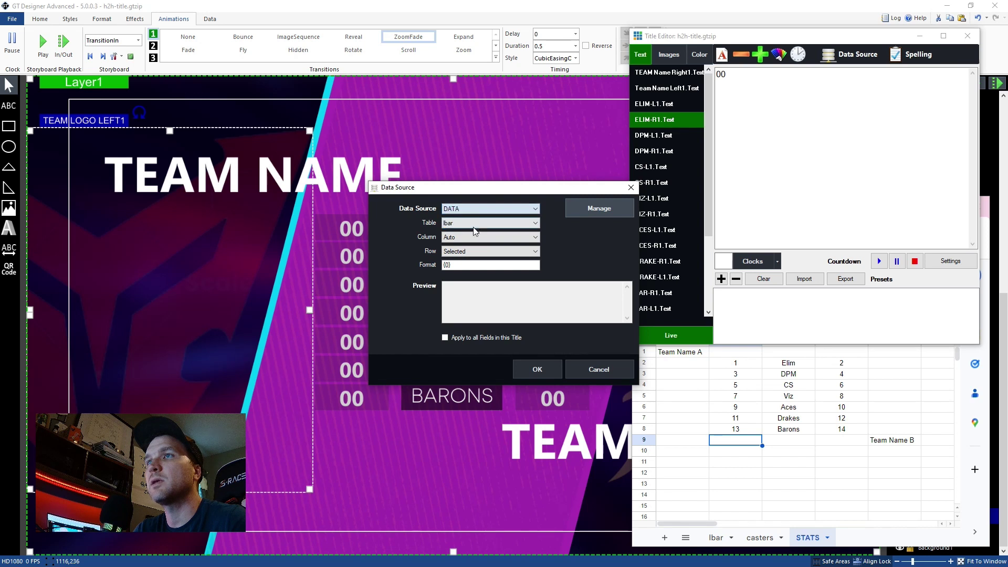
left_click(473, 223)
left_click(452, 253)
left_click(462, 237)
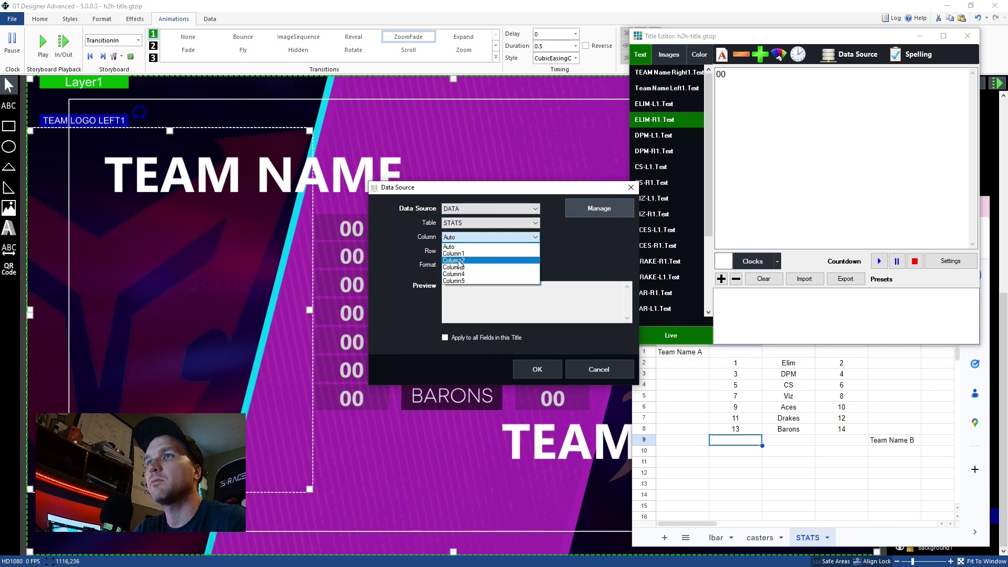
left_click(457, 274)
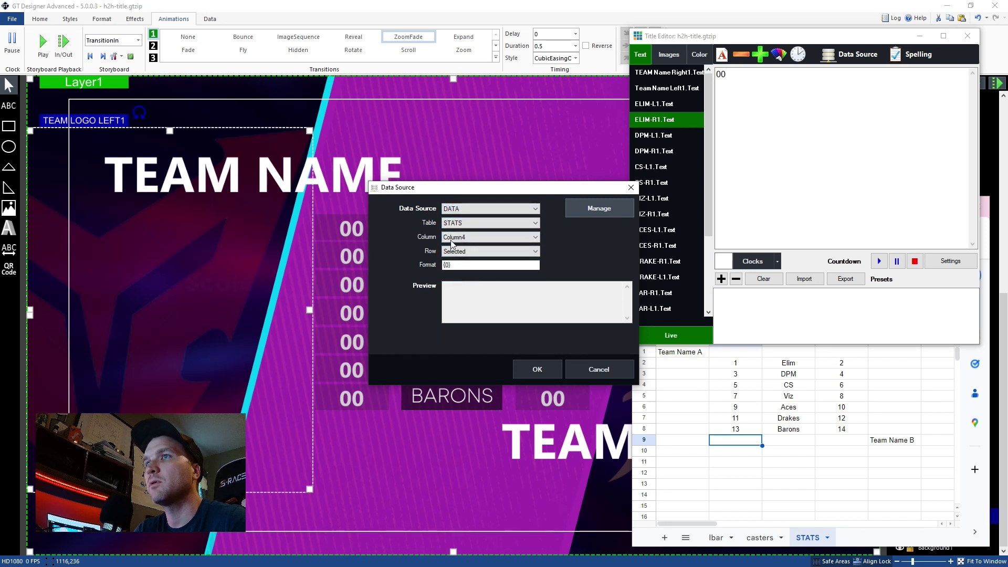
left_click(455, 251)
left_click(450, 274)
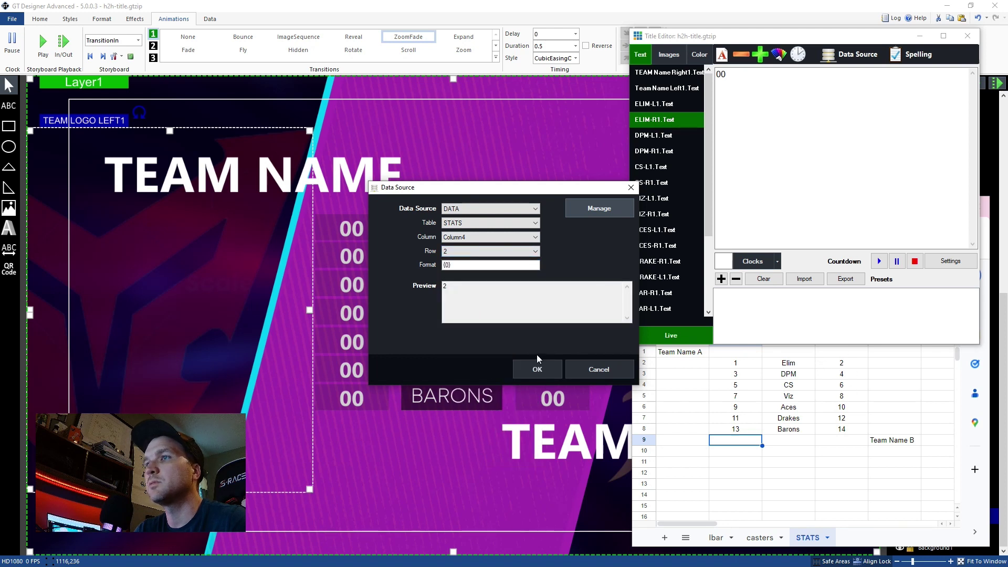
left_click_drag(527, 189, 246, 224)
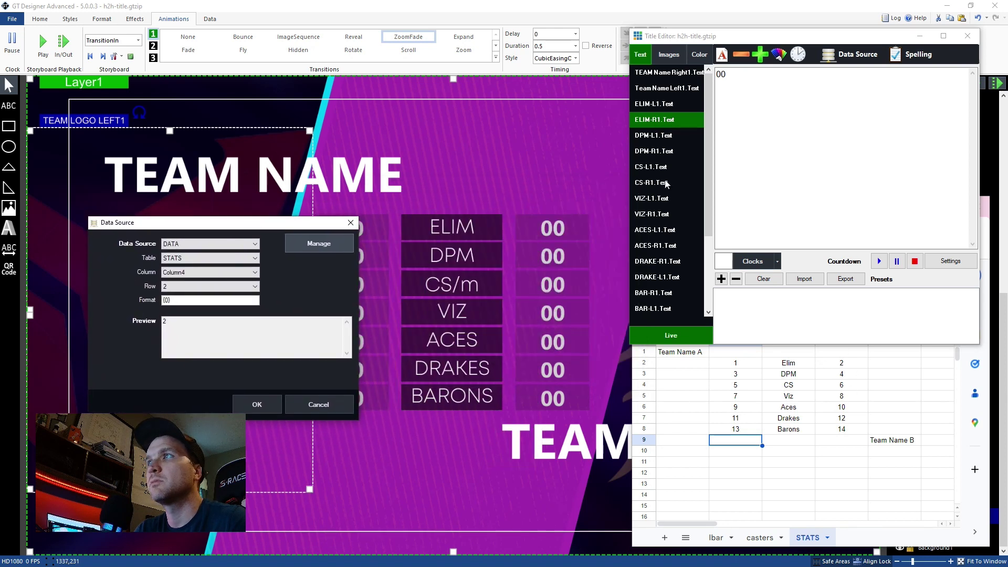
left_click(265, 408)
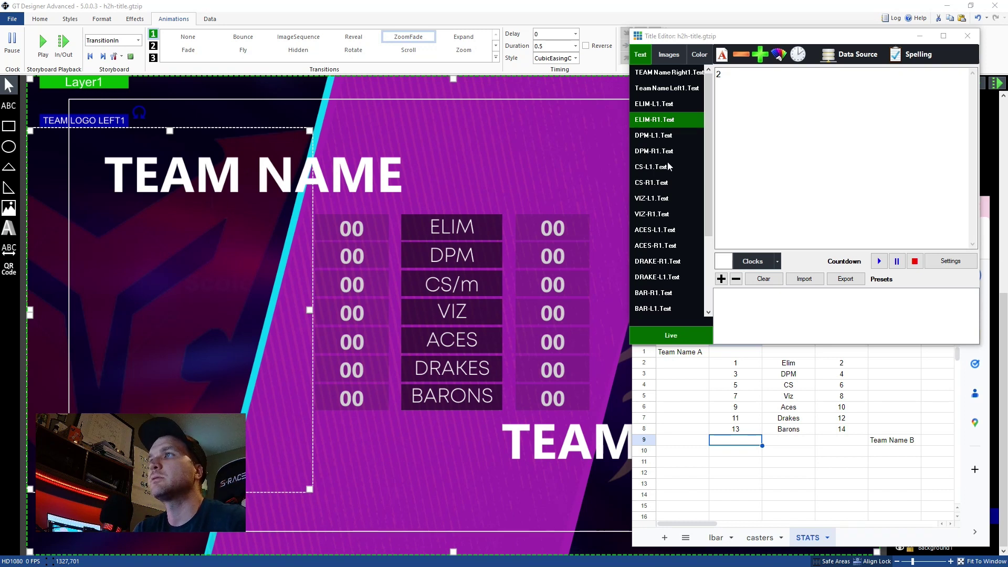
Link the DPM-L1.Text field to the DATA source's STATS table, using Column2 and row 3
left_click(663, 136)
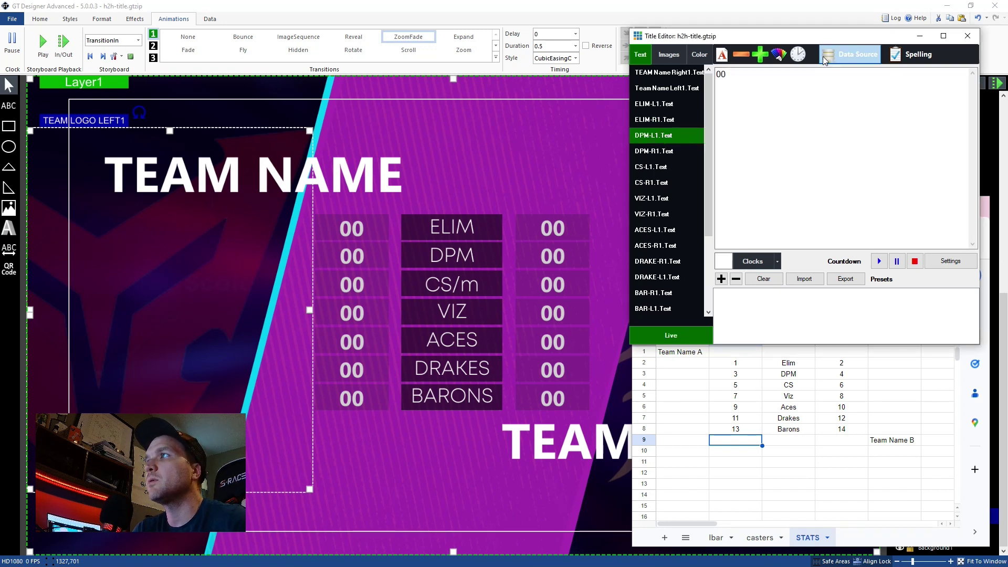
left_click(845, 56)
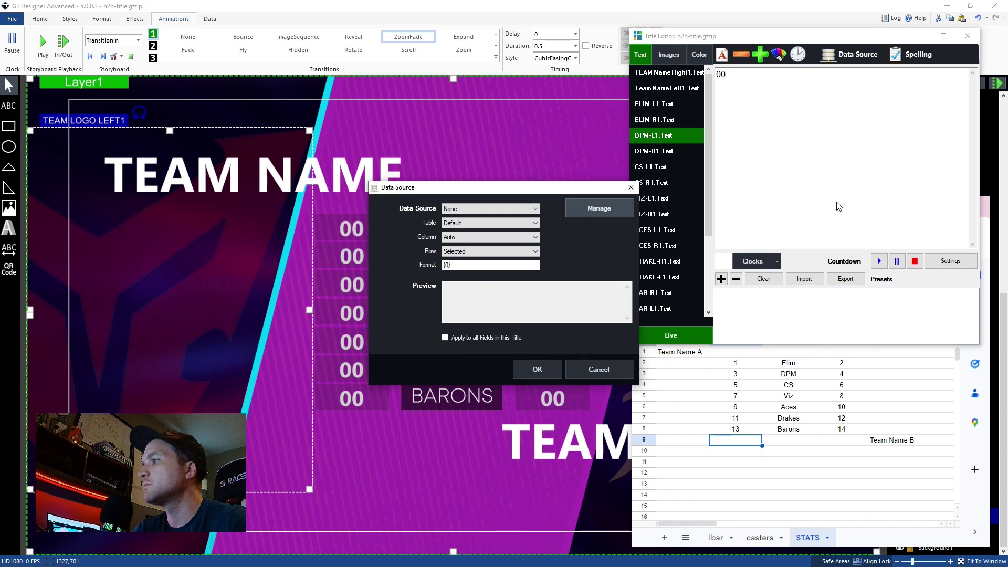
left_click_drag(518, 187, 467, 284)
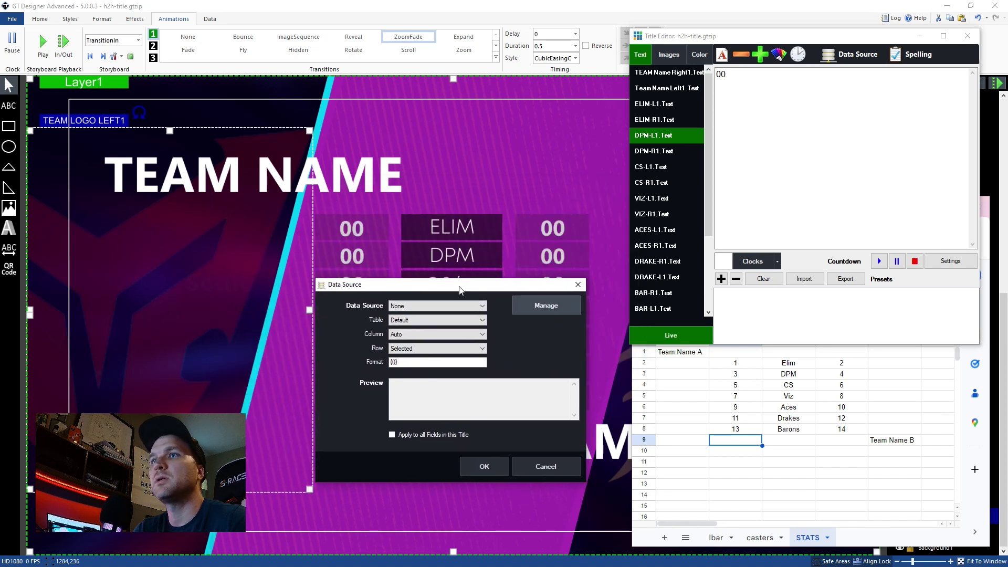
left_click(435, 307)
left_click(422, 323)
left_click(410, 321)
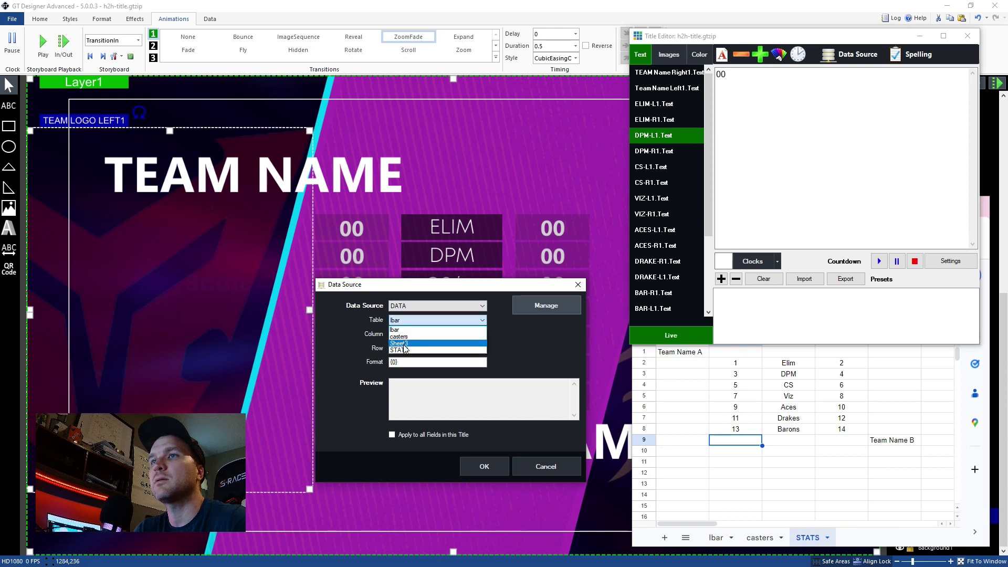
left_click(408, 341)
left_click(409, 334)
left_click(400, 350)
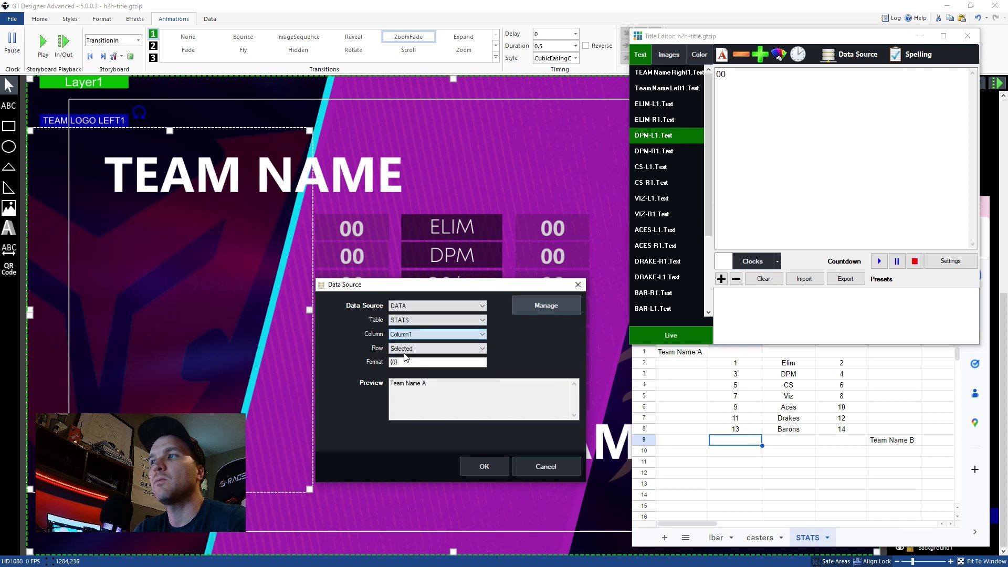
left_click(409, 349)
left_click(408, 356)
left_click(408, 335)
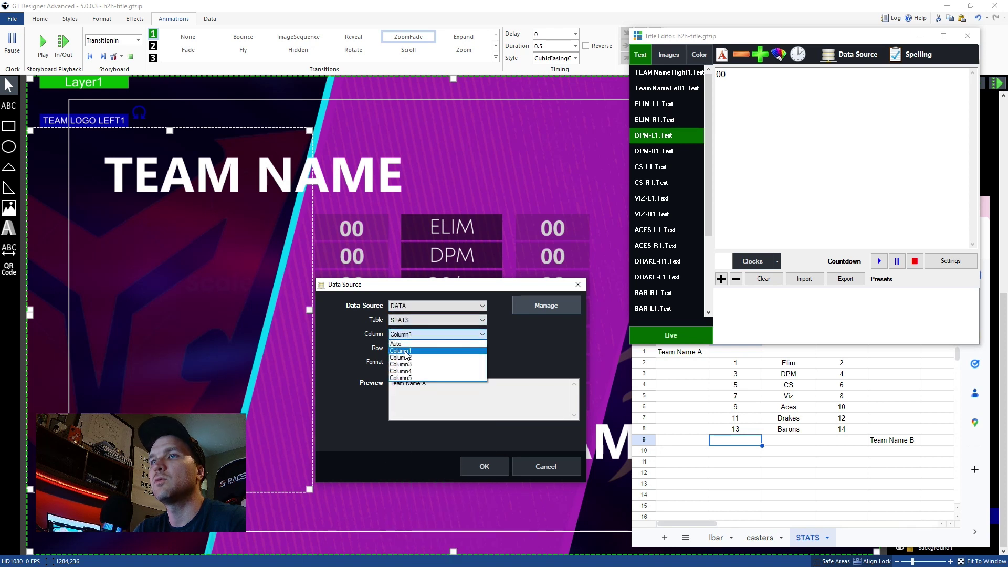
left_click(408, 348)
left_click(407, 350)
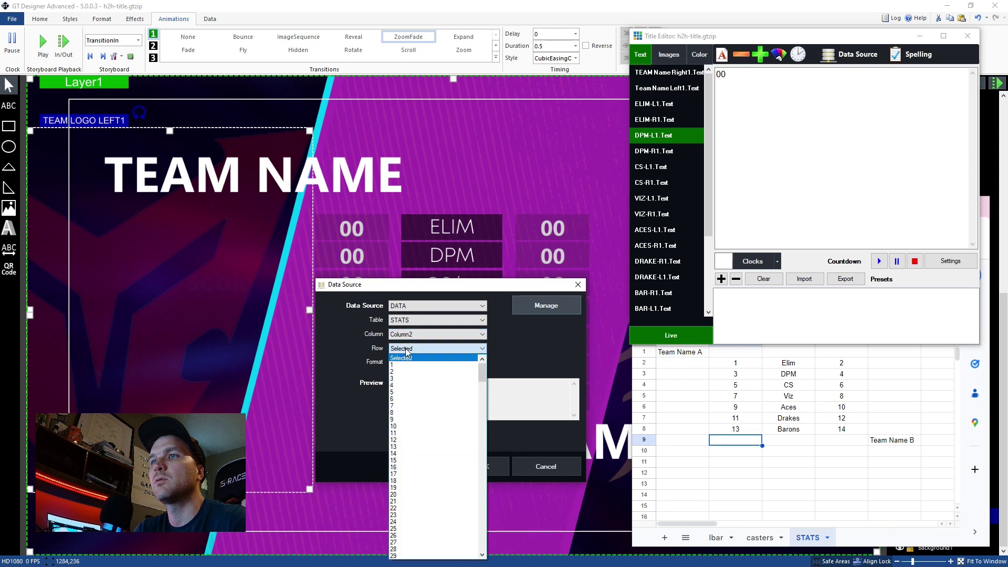
left_click(407, 379)
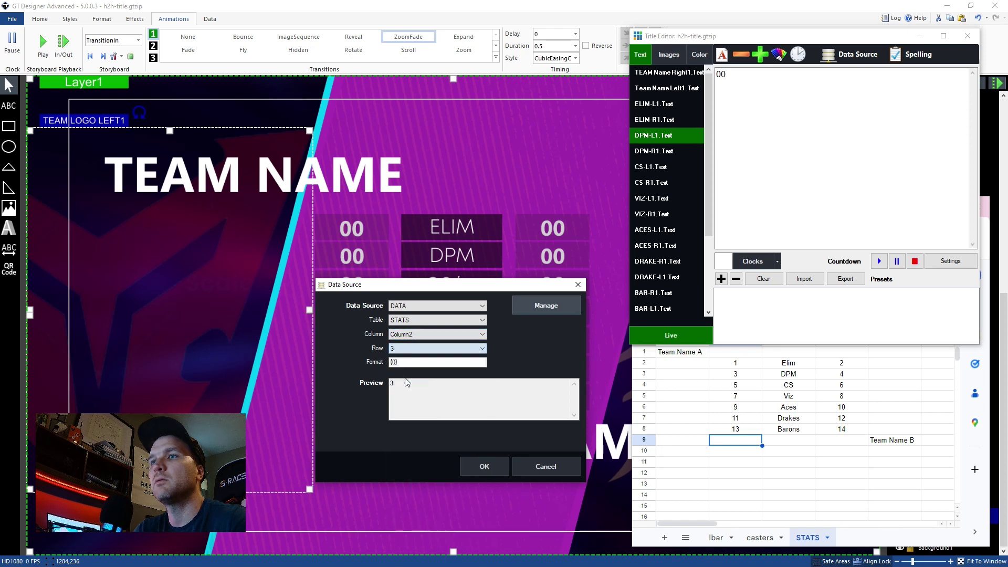
left_click(479, 469)
Link the DPM-R1.Text field to the DATA source's STATS table, using Column4 and row 3
left_click(654, 151)
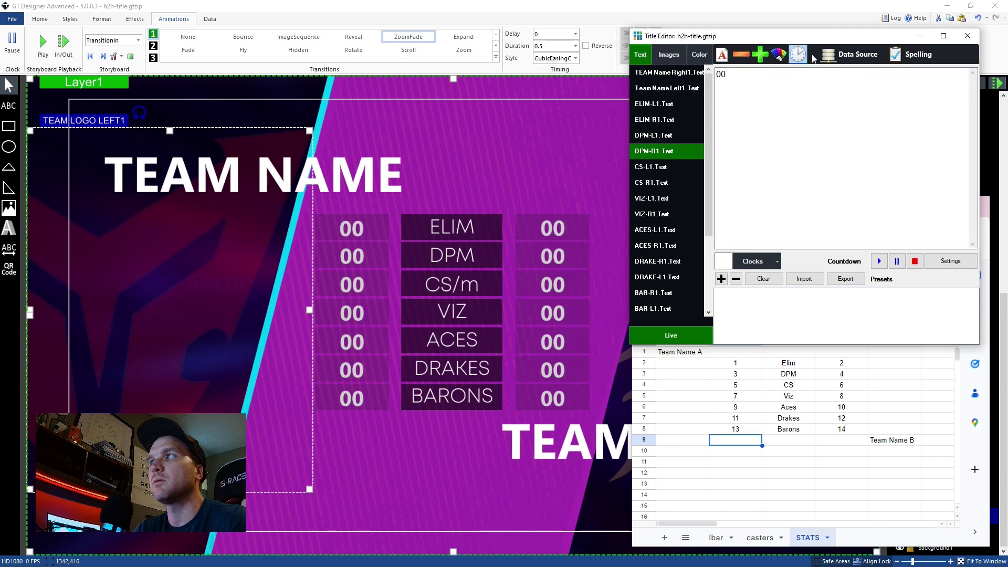
left_click(856, 54)
left_click(489, 223)
left_click(471, 231)
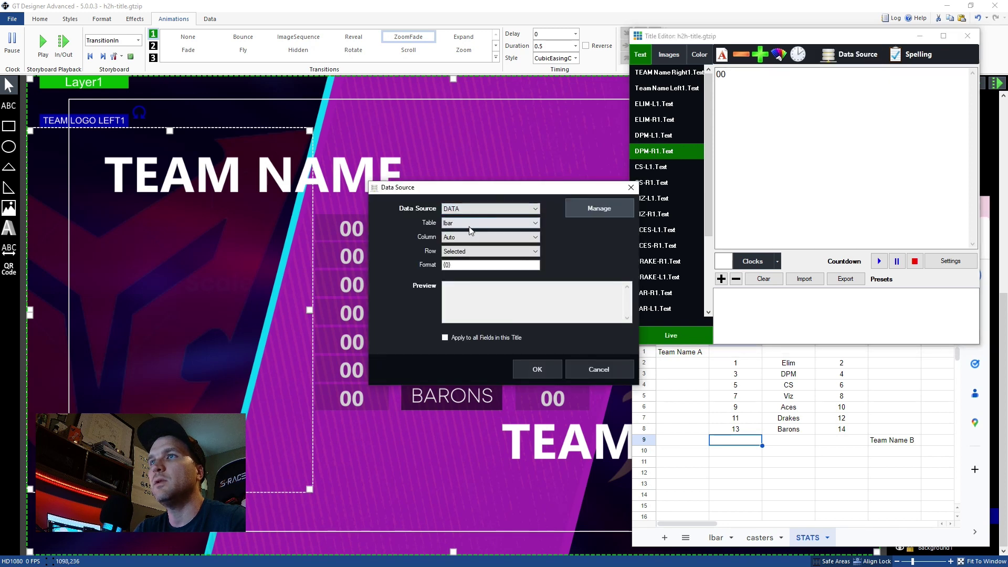
left_click(469, 223)
left_click(468, 246)
left_click(473, 237)
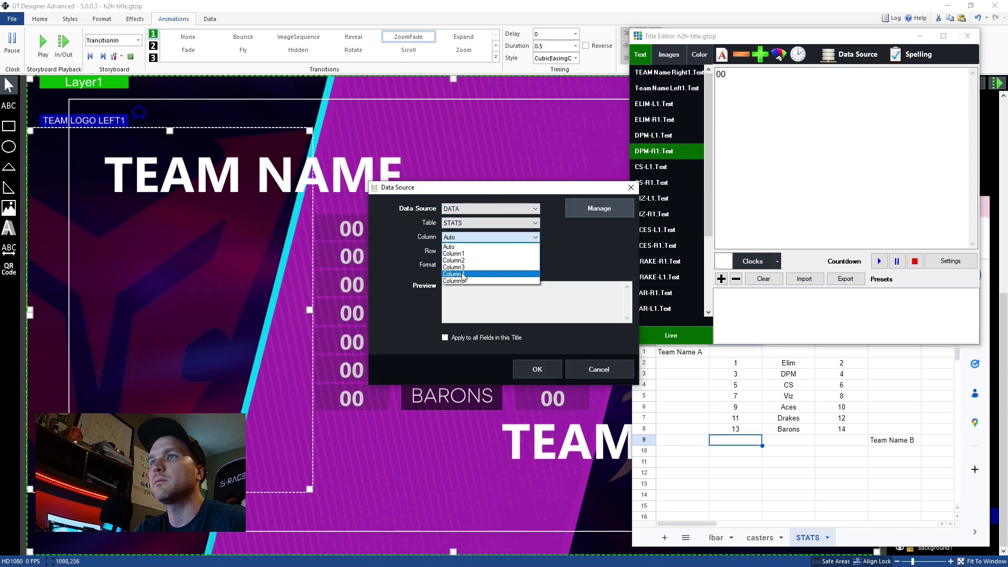
left_click(463, 275)
left_click(462, 251)
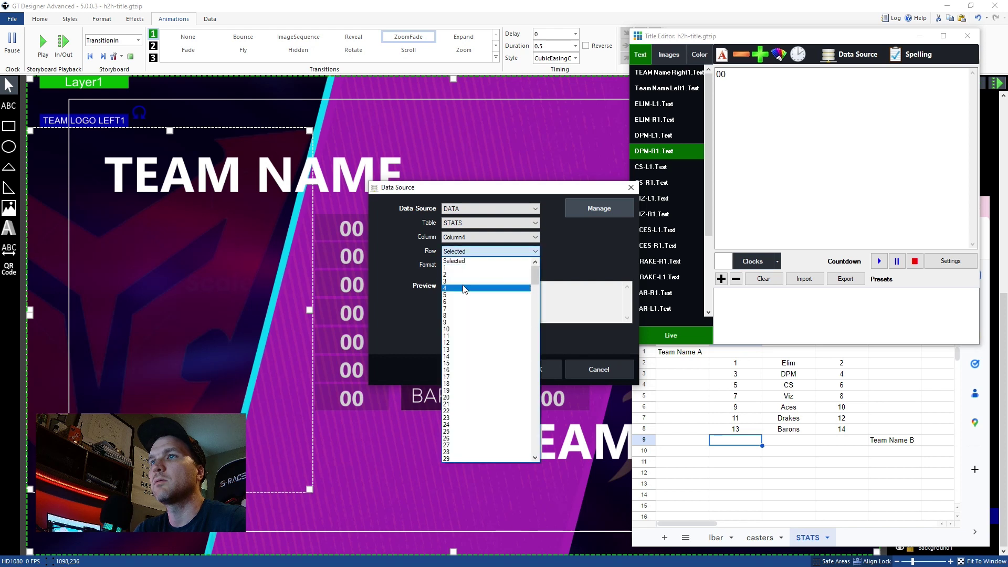
left_click(463, 282)
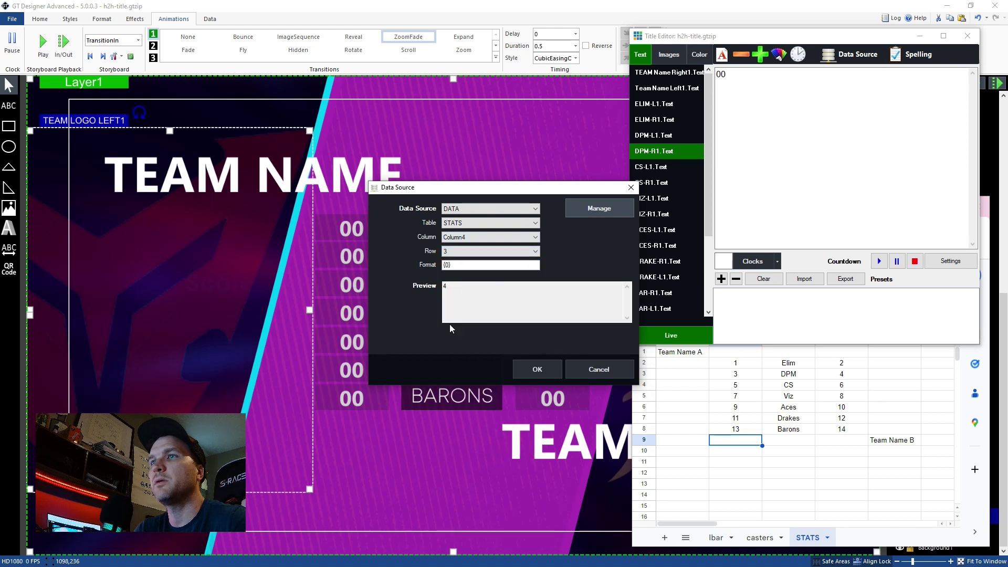
left_click(546, 366)
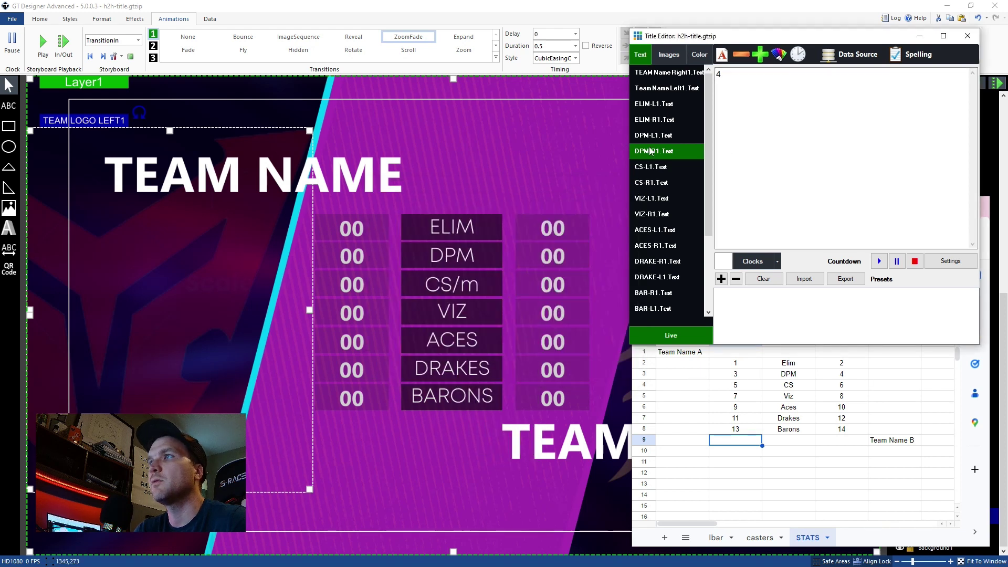
Link the CS-L1.Text field to the DATA source's STATS table, using Column2 and row 4
left_click(665, 161)
left_click(841, 55)
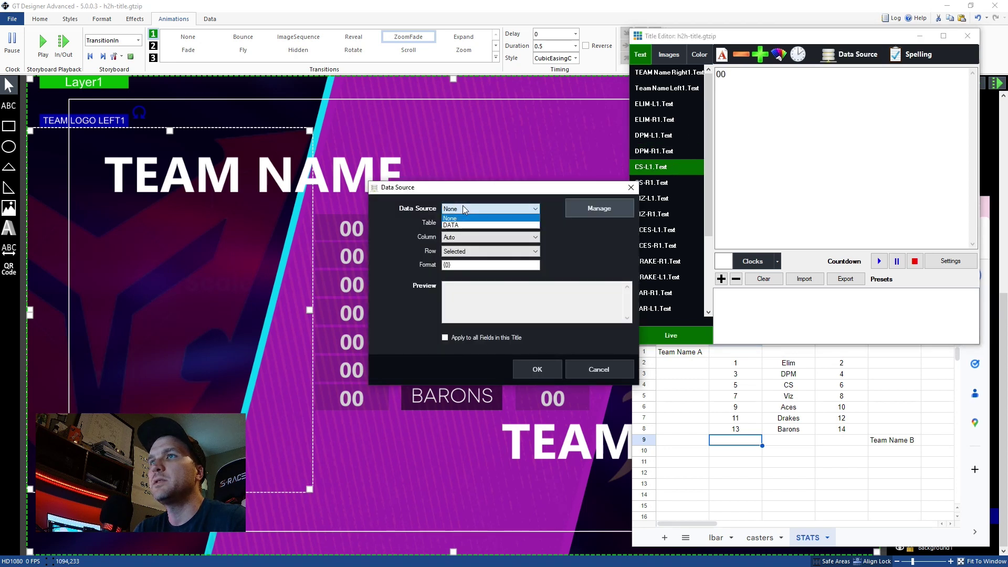
left_click(469, 222)
left_click(469, 234)
left_click(469, 222)
left_click(462, 243)
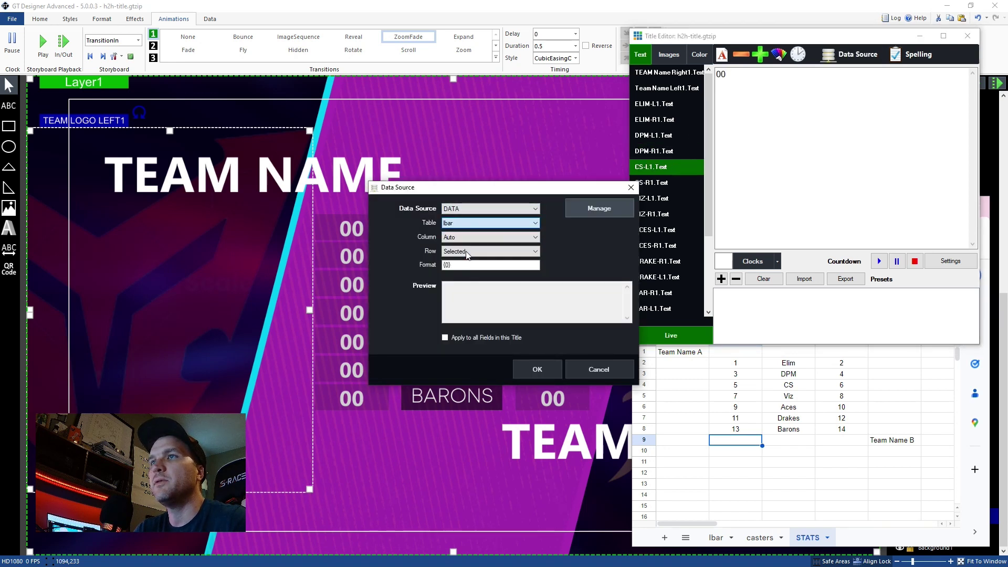
left_click(459, 237)
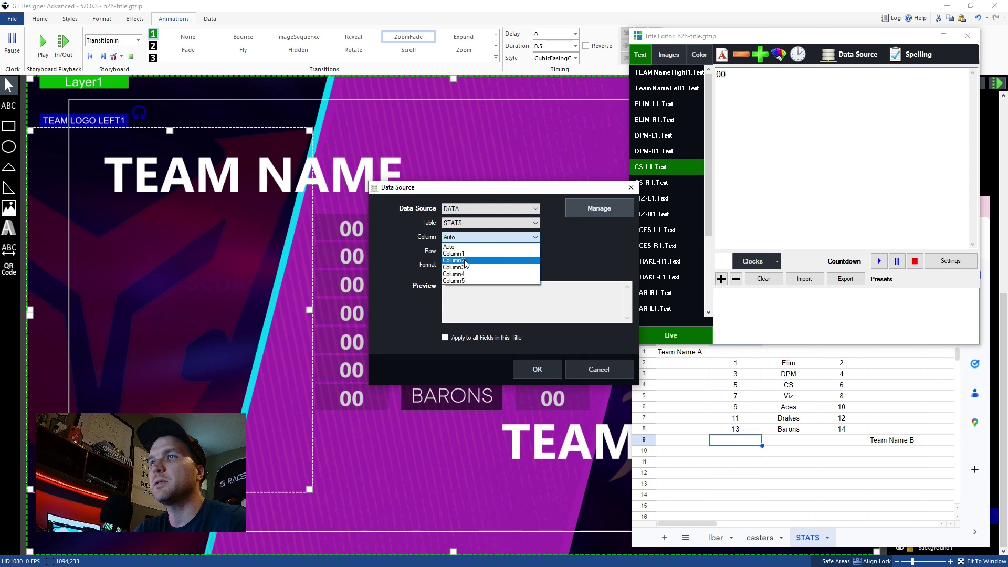
left_click(466, 261)
left_click(464, 251)
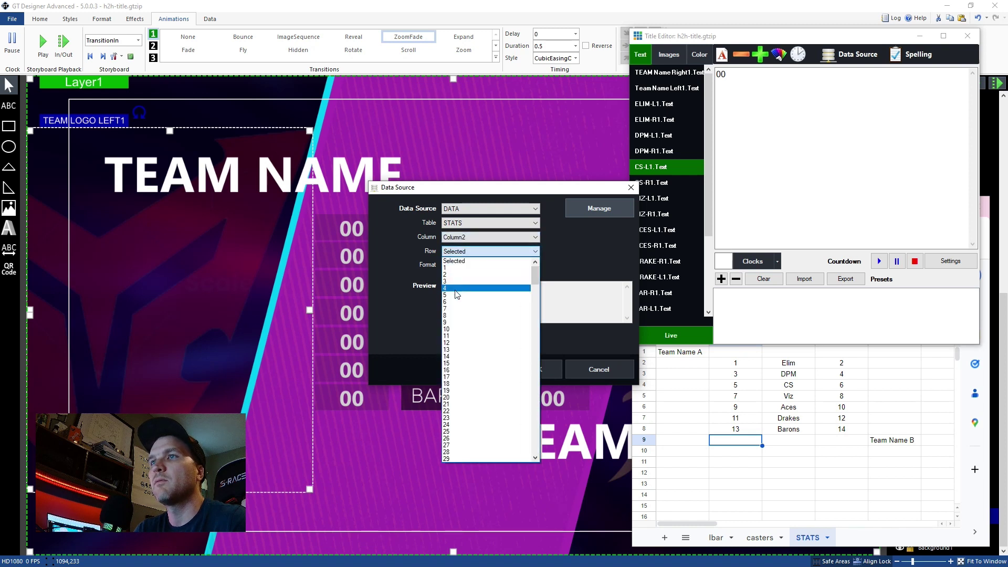
left_click(459, 286)
left_click(528, 365)
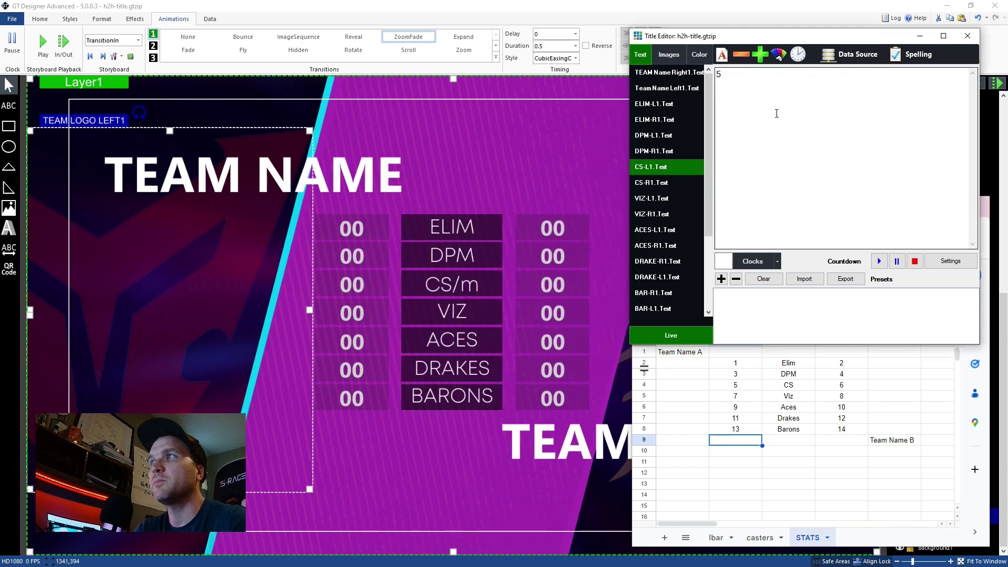
Link the CS-R1.Text field to the DATA source's STATS table, using Column4
left_click(663, 184)
left_click(858, 55)
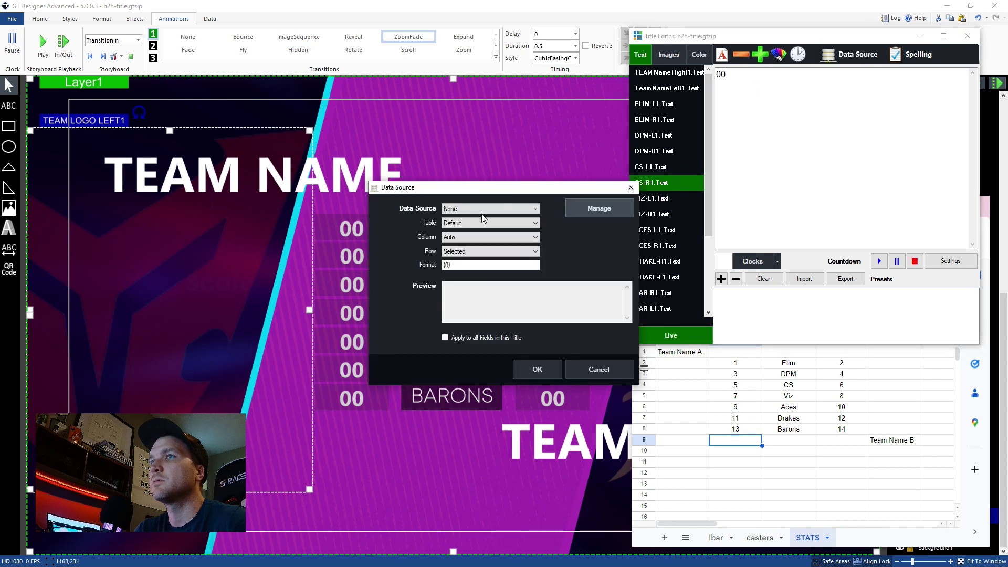
left_click(475, 209)
left_click(462, 224)
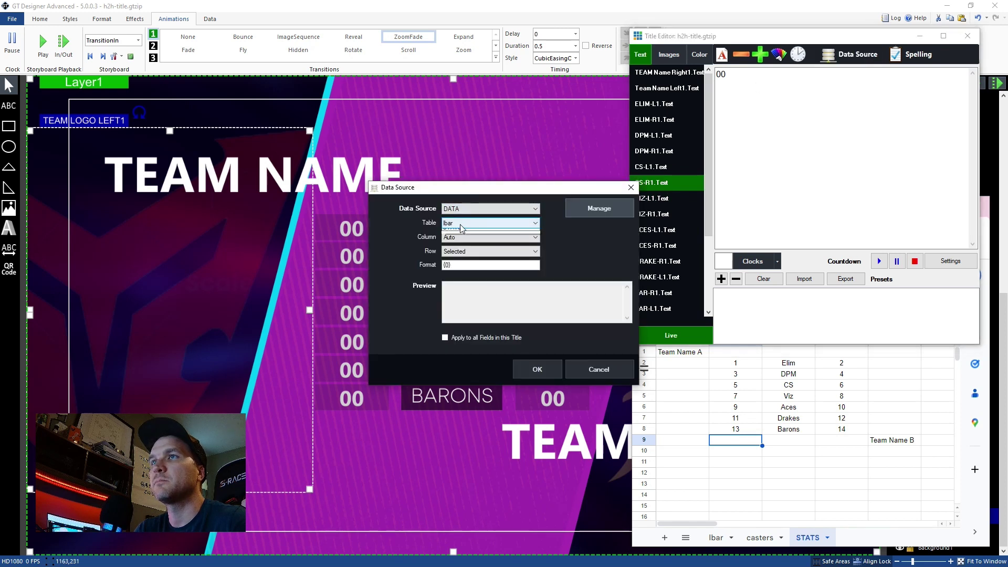
left_click(462, 223)
left_click(459, 256)
left_click(460, 236)
left_click(455, 273)
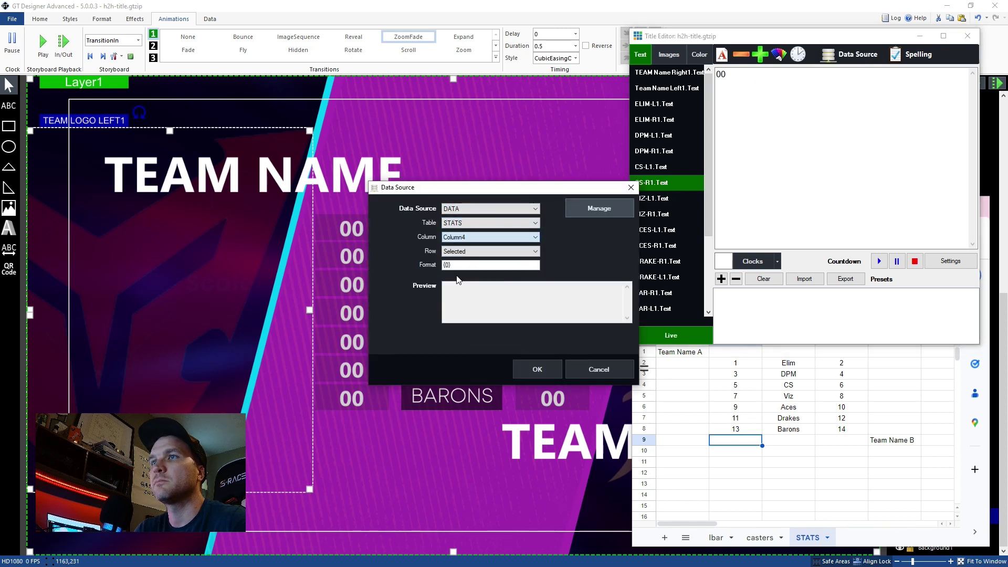
Set the CS-R1.Text field's data source row to 4 and apply the link
left_click(488, 251)
left_click(457, 288)
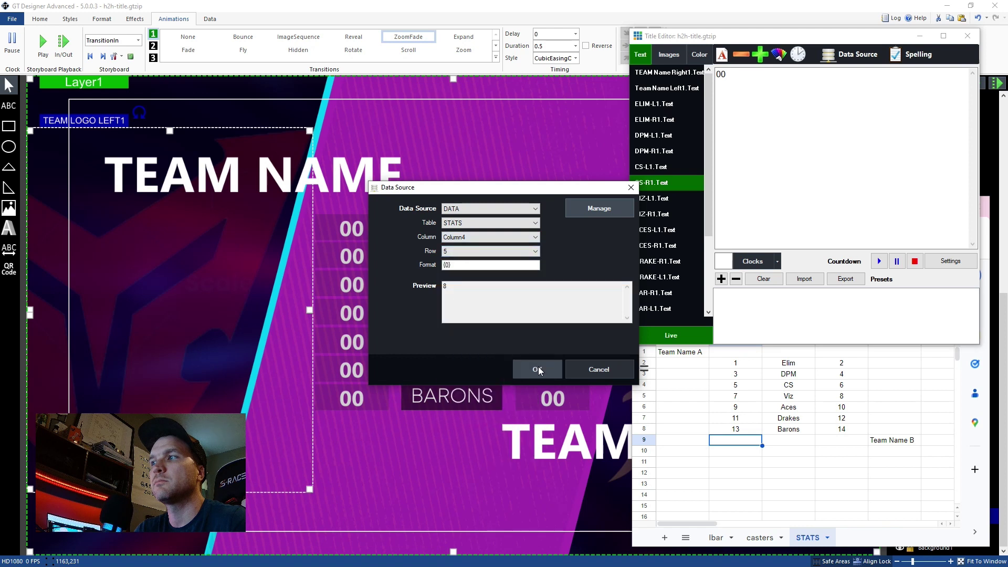
left_click(473, 252)
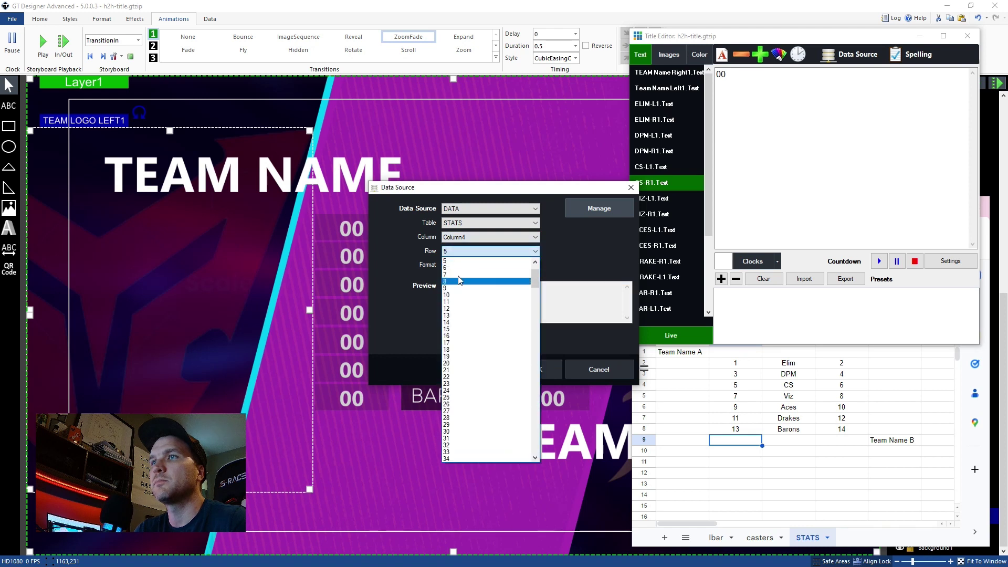
scroll(467, 262, "up", 1)
left_click(461, 270)
left_click(461, 253)
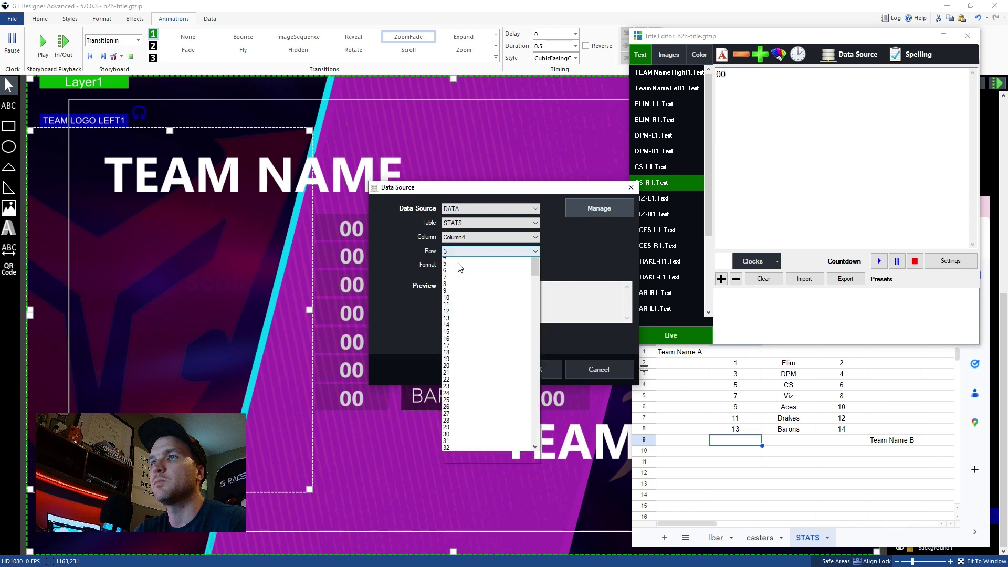
left_click(459, 268)
left_click(536, 369)
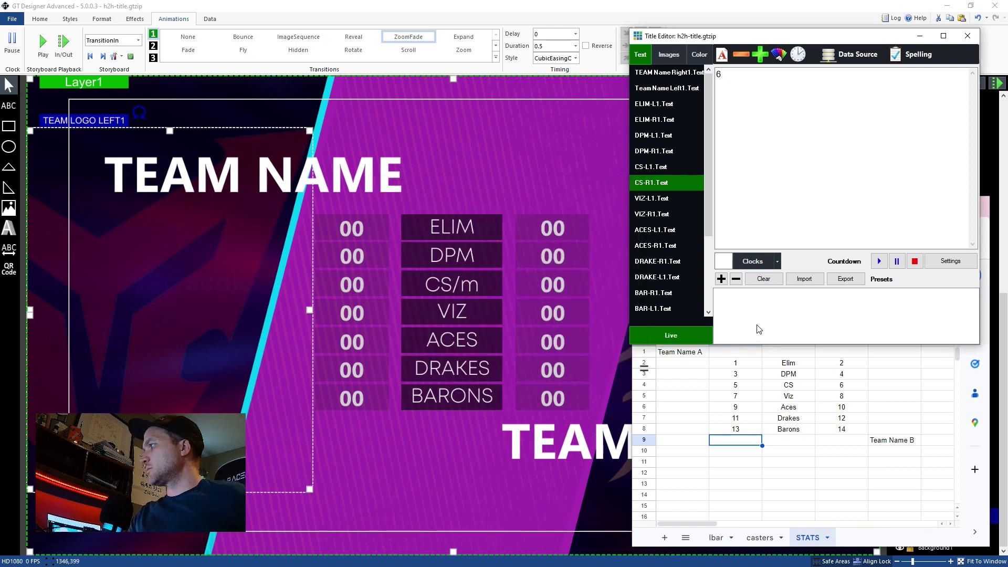
Link the VIZ-L1.Text field to the DATA source's STATS table, using Column2 and row 5
left_click(675, 198)
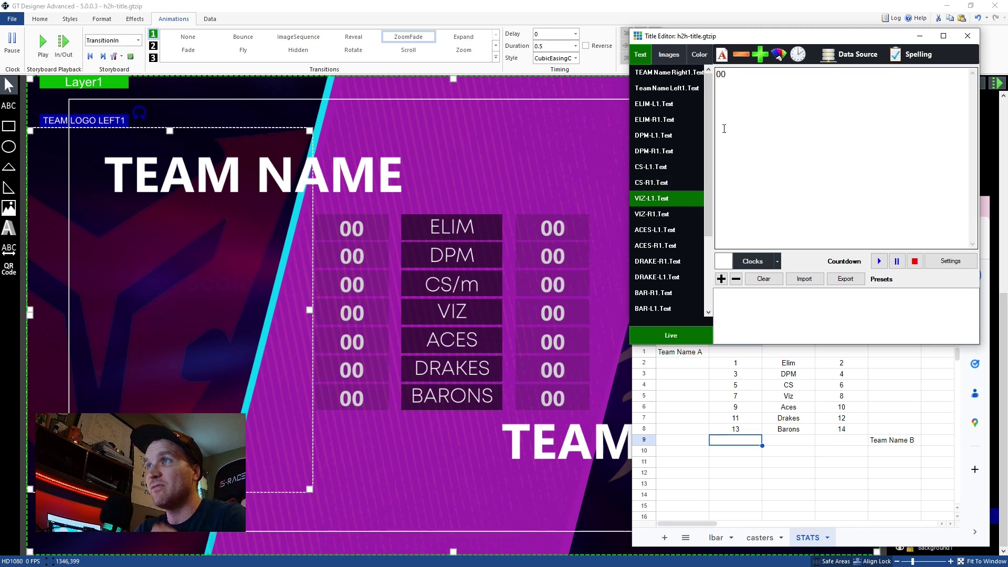
left_click(849, 54)
left_click(502, 210)
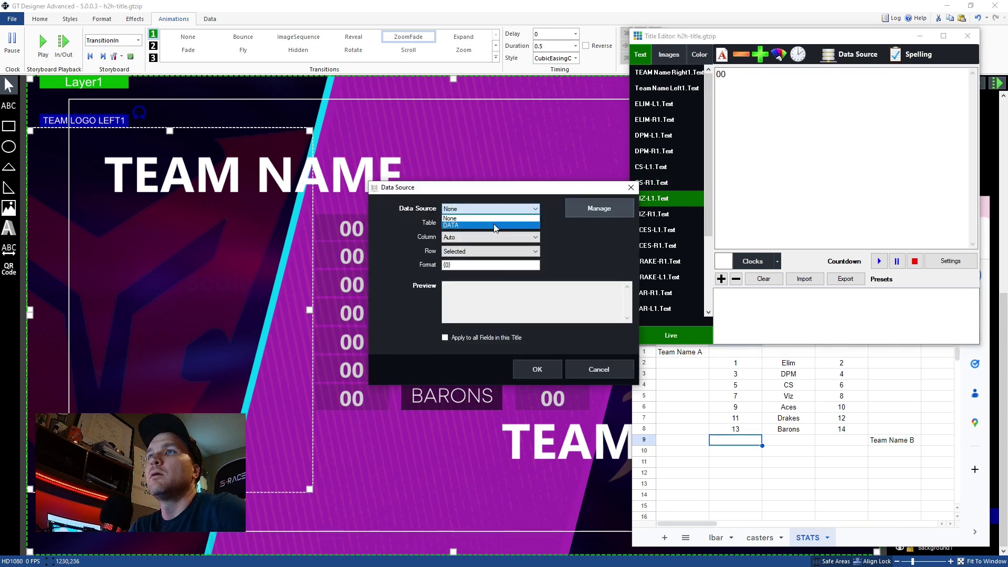
left_click(494, 225)
left_click(479, 224)
left_click(466, 246)
left_click(464, 237)
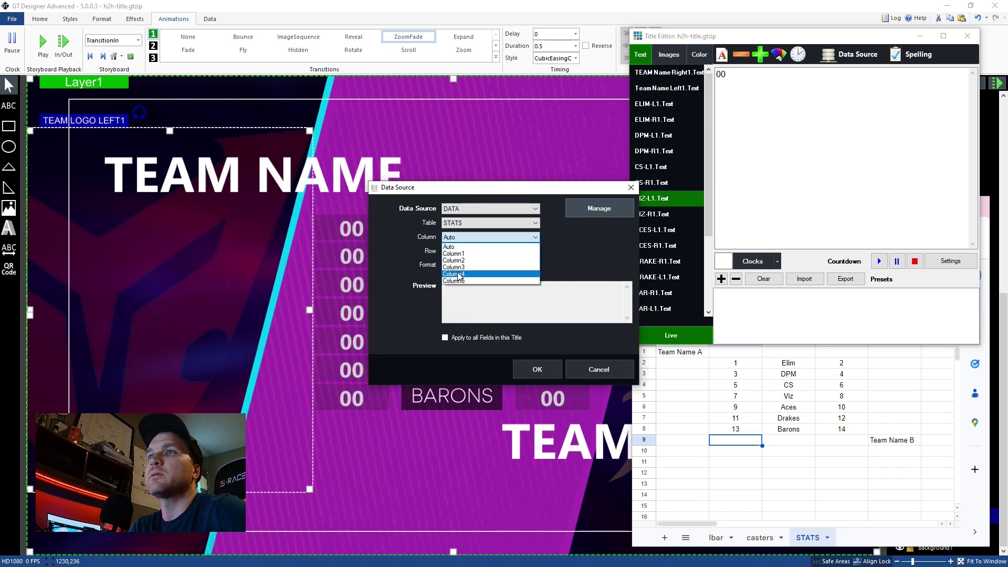
left_click(454, 260)
left_click(456, 252)
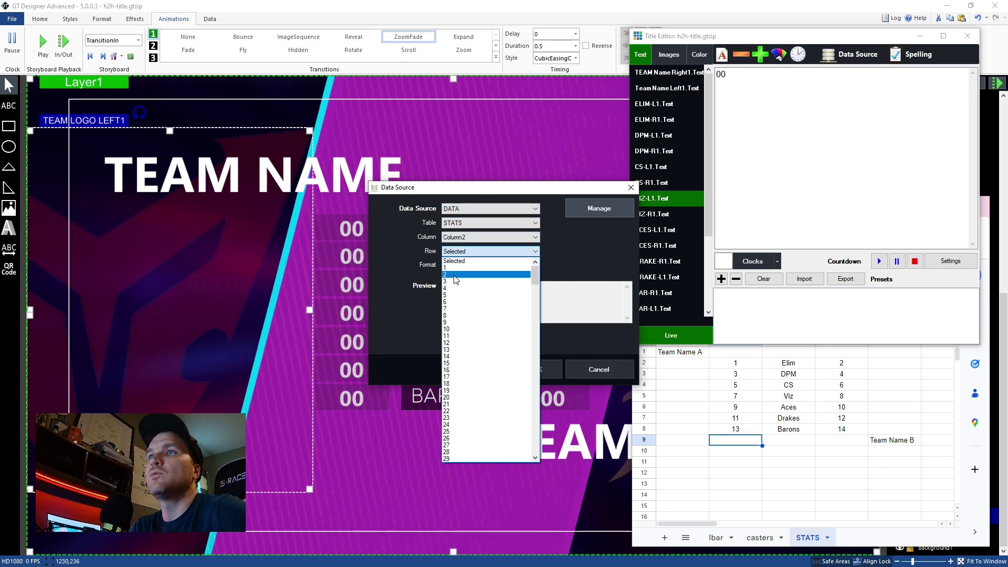
left_click(453, 288)
left_click(547, 373)
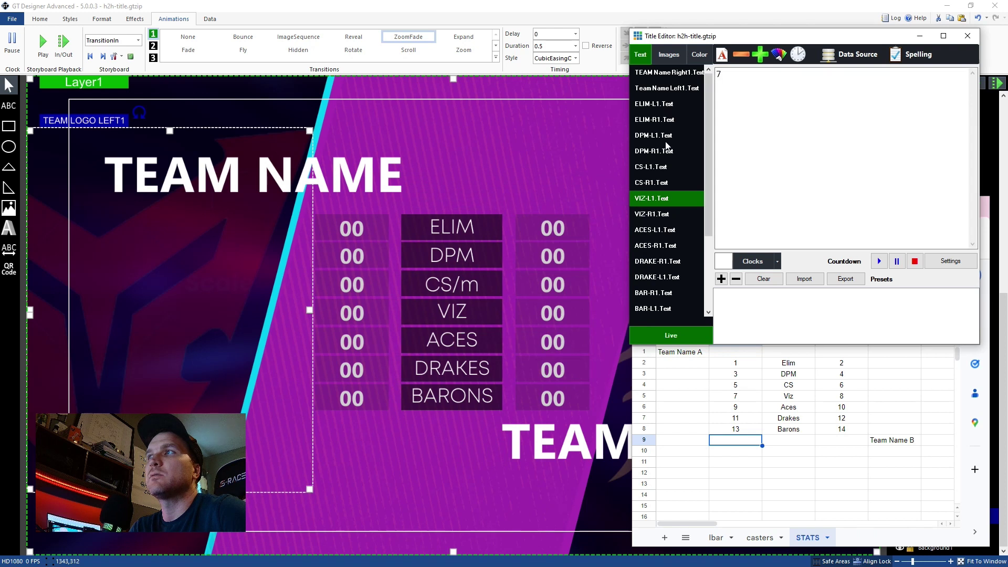
Link the VIZ-R1.Text field to the DATA source's STATS table, using Column4 and row 7
left_click(665, 214)
left_click(851, 54)
left_click(489, 209)
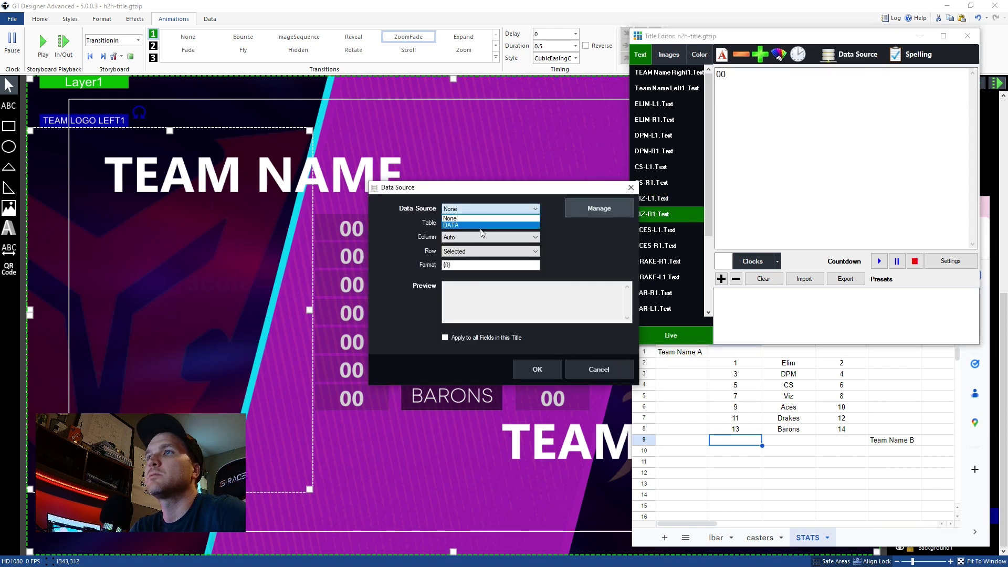
left_click(480, 226)
left_click(468, 223)
left_click(466, 245)
left_click(463, 237)
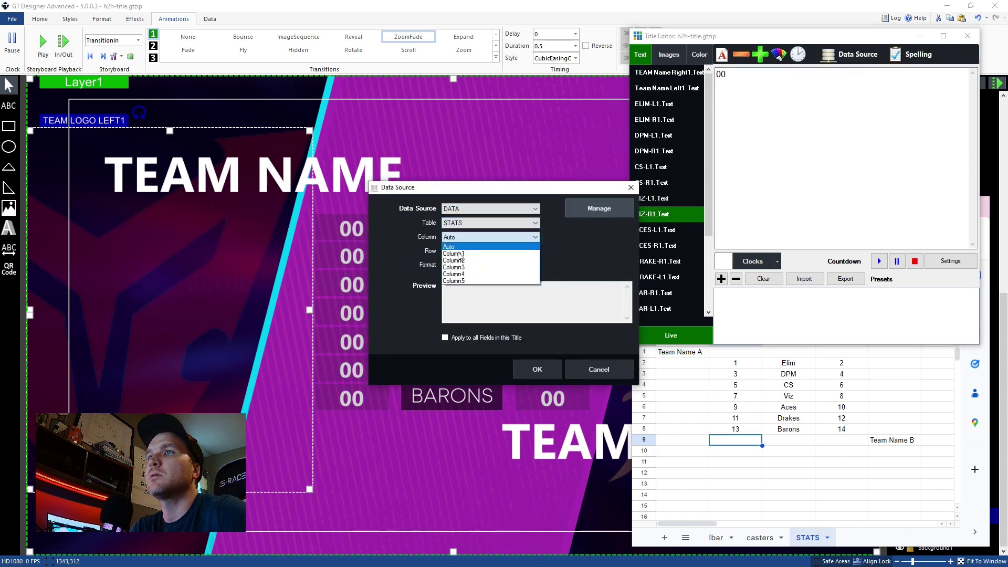
left_click(467, 274)
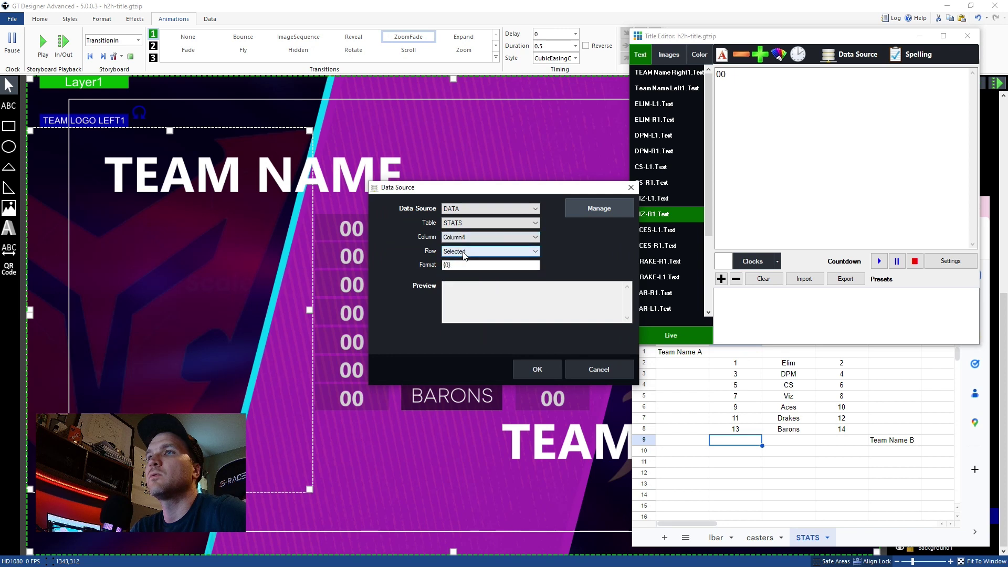
left_click(465, 252)
left_click(502, 348)
left_click(537, 366)
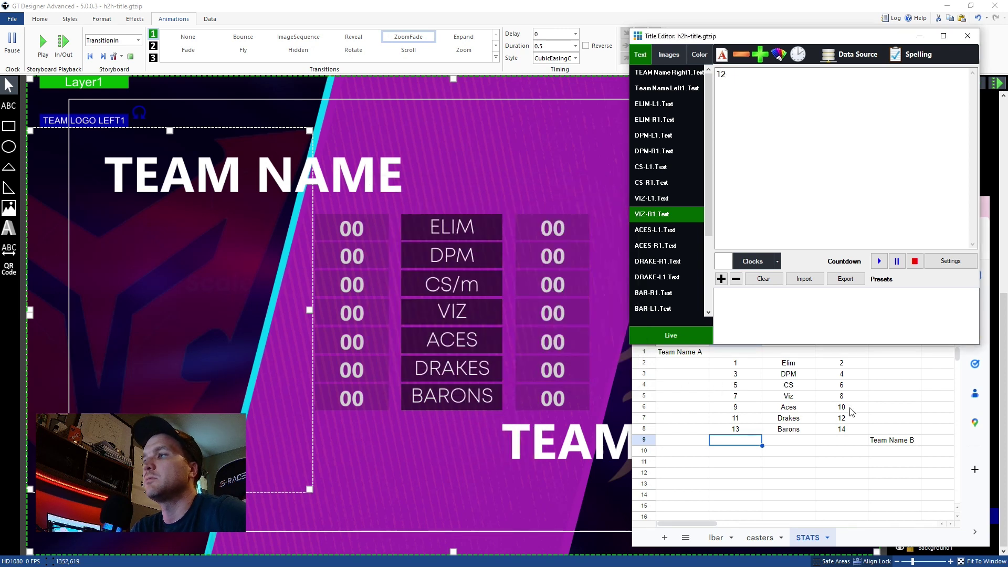
Change the VIZ-R1.Text field's data source row to 5
left_click(850, 54)
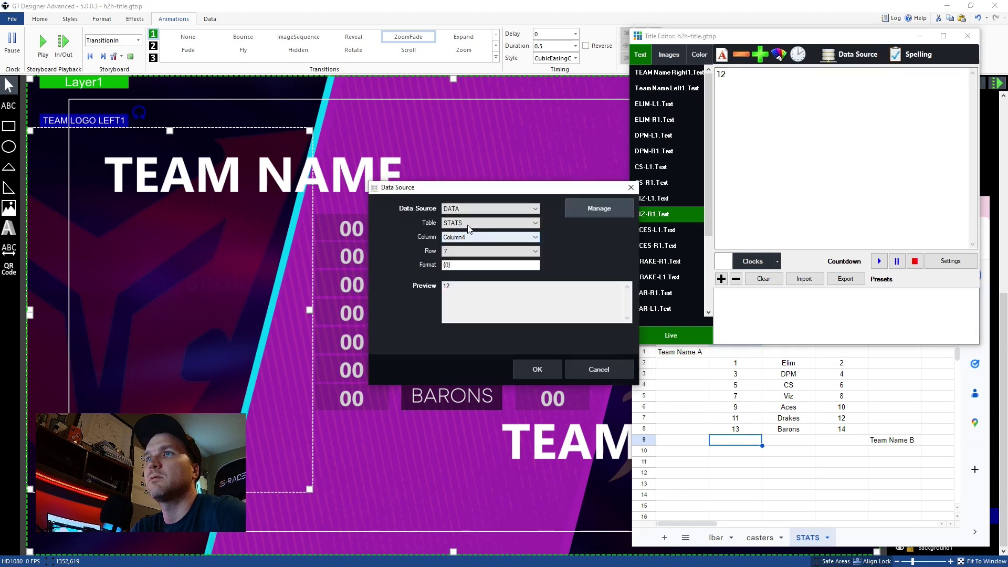
left_click(457, 251)
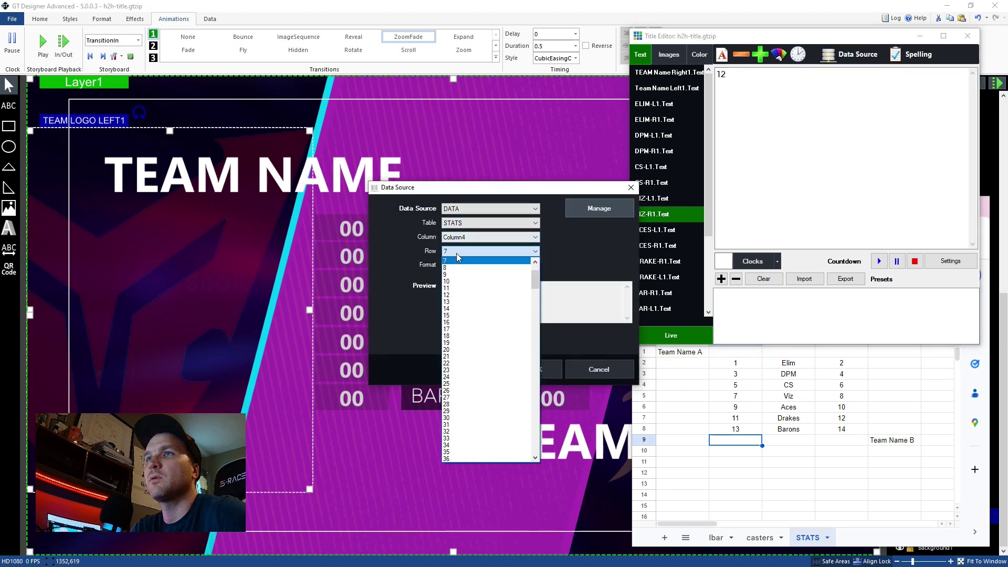
left_click(461, 288)
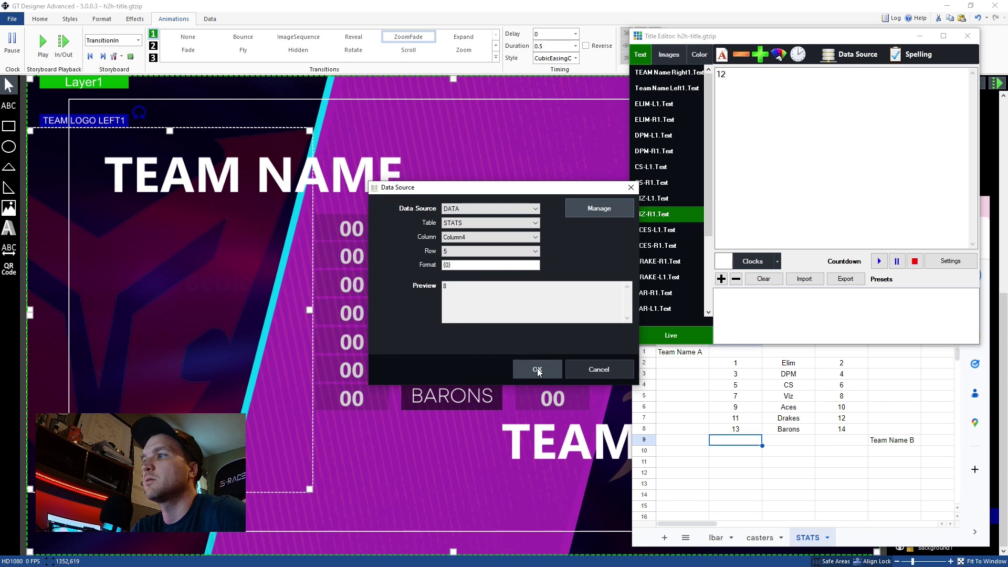
left_click(538, 370)
Link the ACES-L1.Text field to the DATA source's STATS table, using Column2 and row 6
left_click(662, 235)
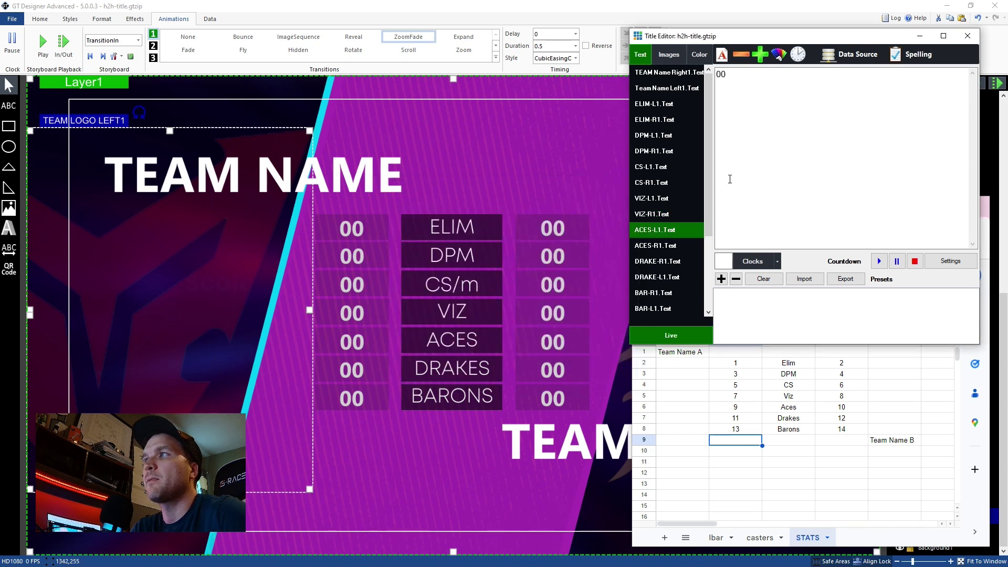
left_click(850, 54)
left_click(495, 206)
left_click(469, 225)
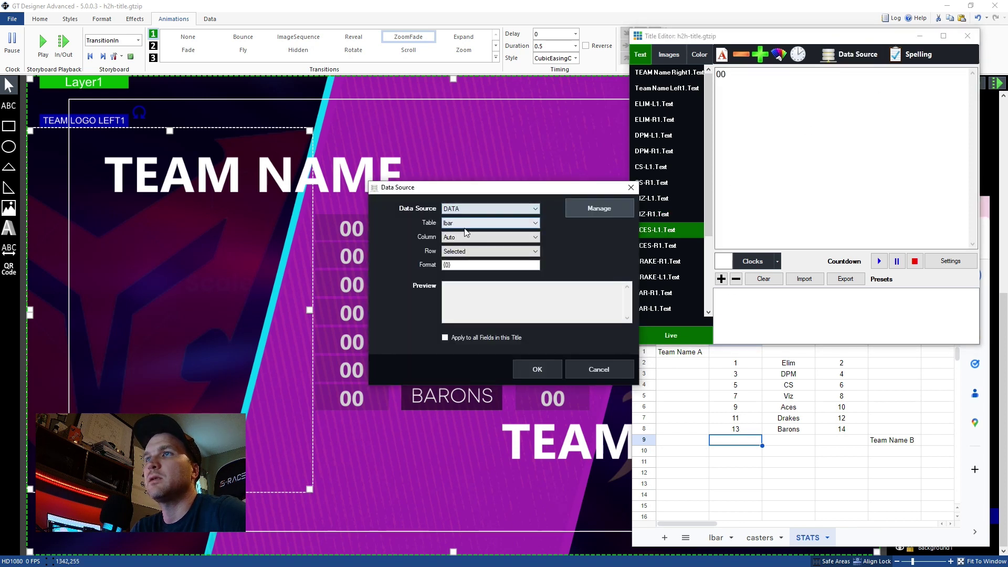
left_click(465, 223)
left_click(463, 240)
left_click(464, 240)
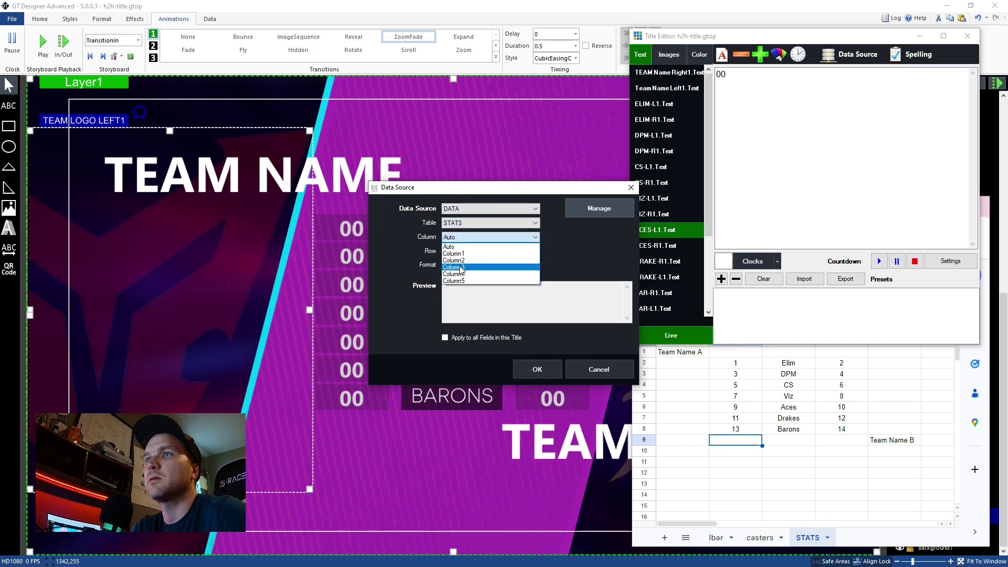
left_click(462, 260)
left_click(465, 251)
left_click(452, 296)
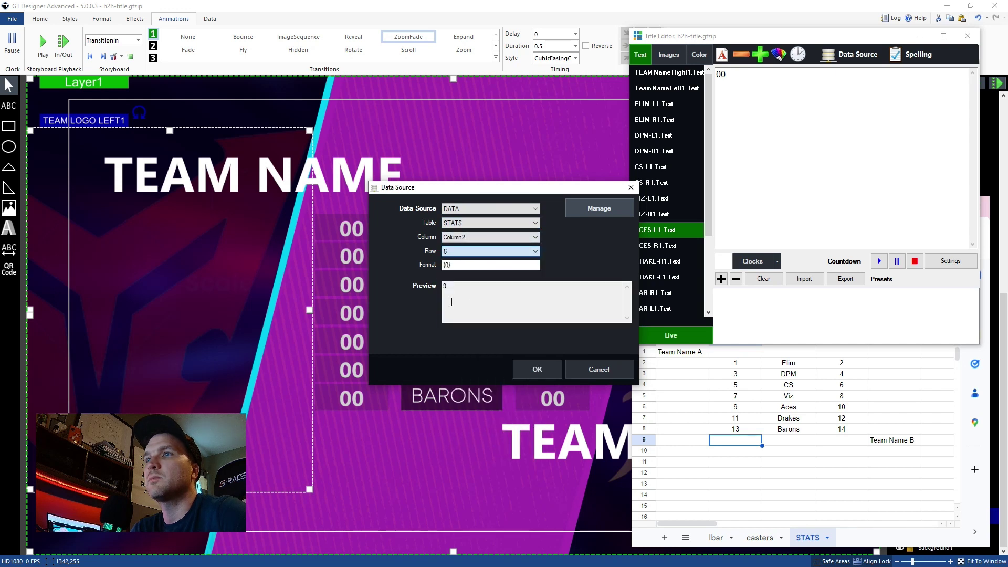
left_click(527, 368)
left_click(851, 56)
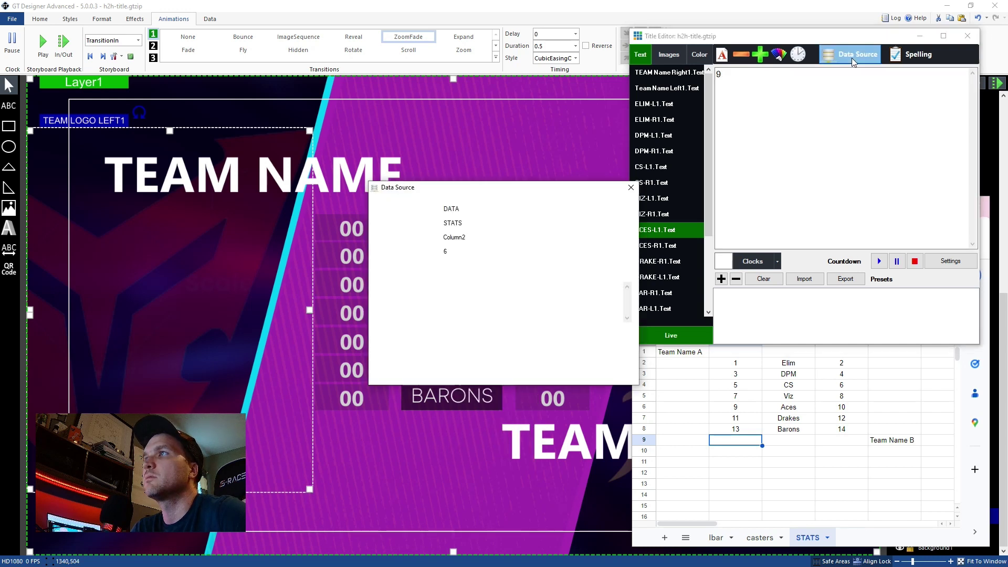
left_click(474, 209)
left_click(466, 225)
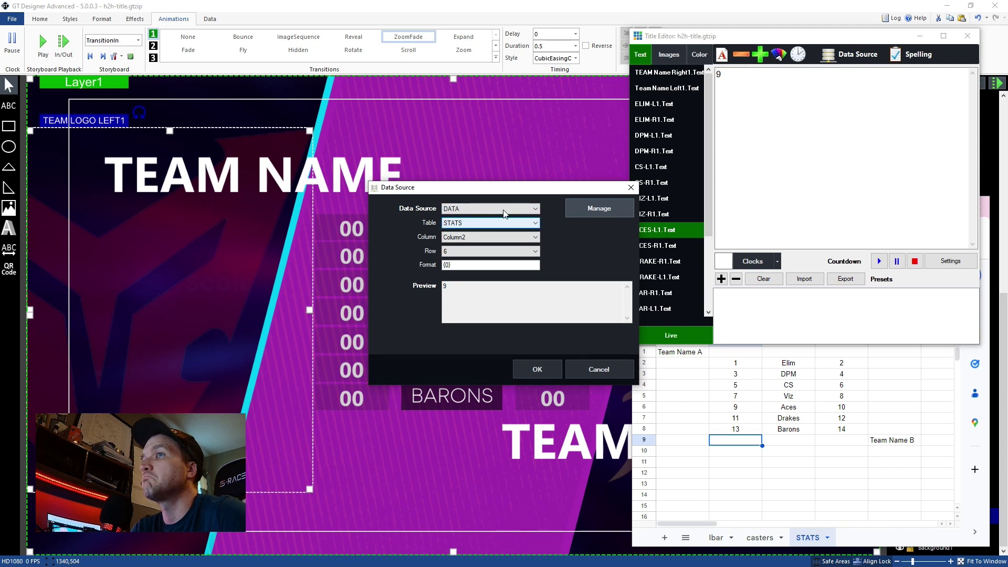
left_click(530, 364)
Link the ACES-R1.Text field to the DATA source's STATS table, using Column4 and row 6
left_click(651, 245)
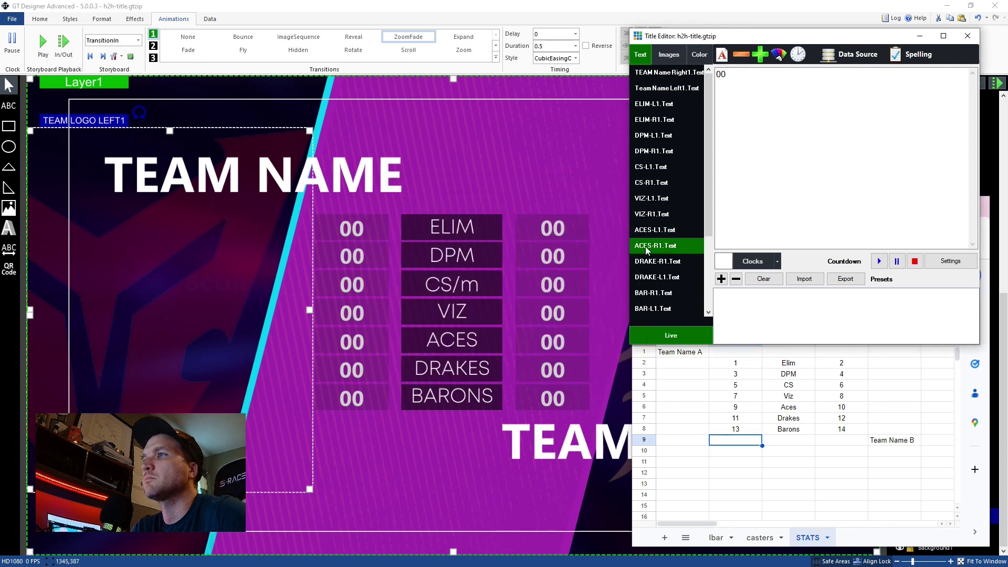
left_click(852, 55)
left_click(476, 209)
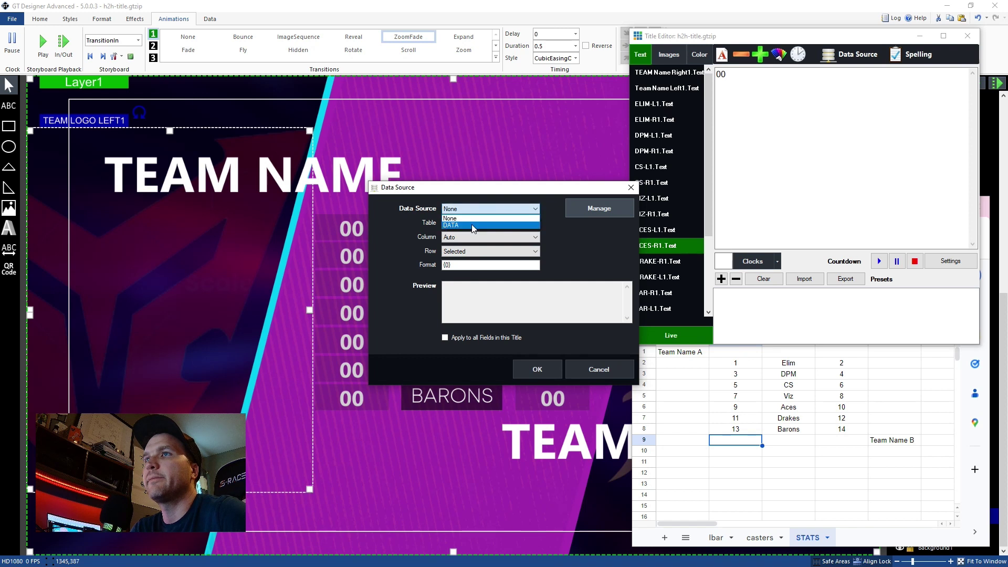
left_click(458, 224)
left_click(462, 223)
left_click(461, 255)
left_click(462, 236)
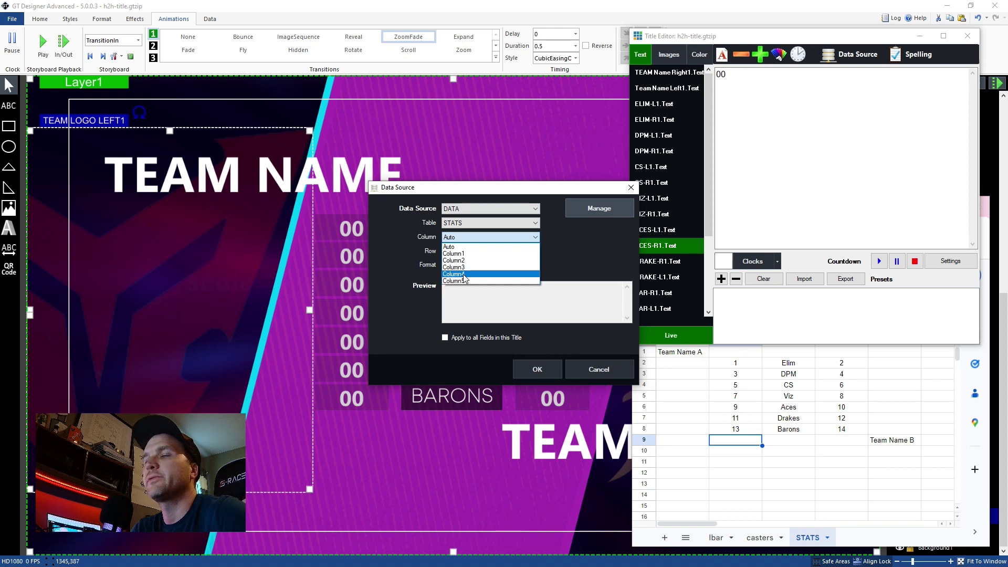
left_click(464, 274)
left_click(462, 251)
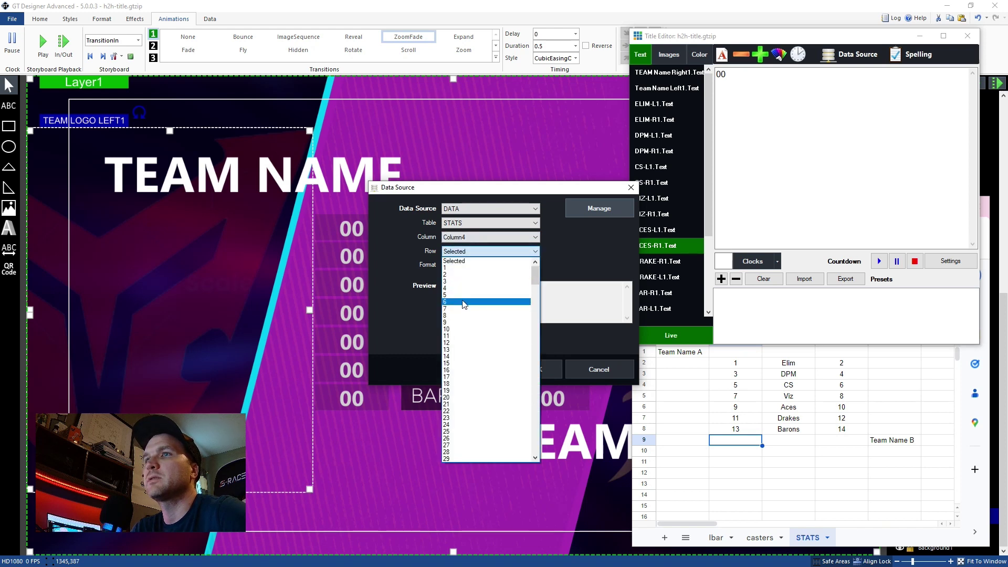
left_click(464, 302)
left_click(546, 369)
Link the DRAKE-R1.Text field to the DATA source's STATS table, using Column4
left_click(658, 261)
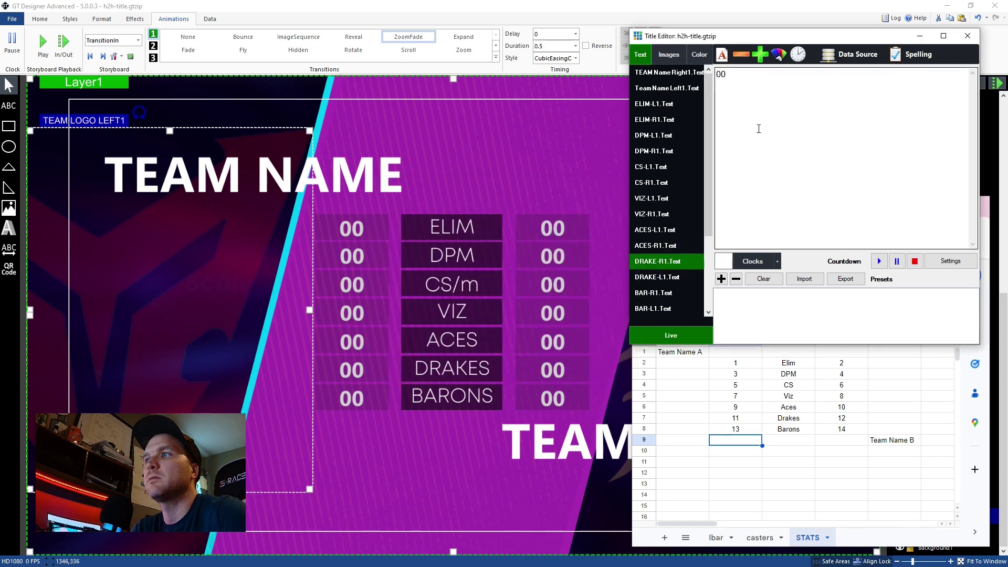
left_click(856, 52)
left_click(496, 209)
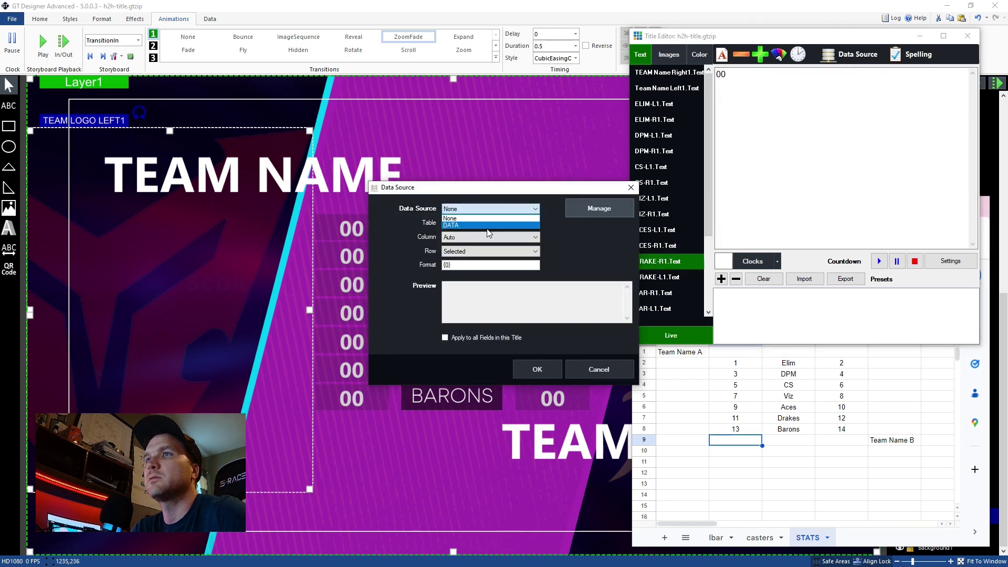
left_click(489, 226)
left_click(481, 223)
left_click(461, 254)
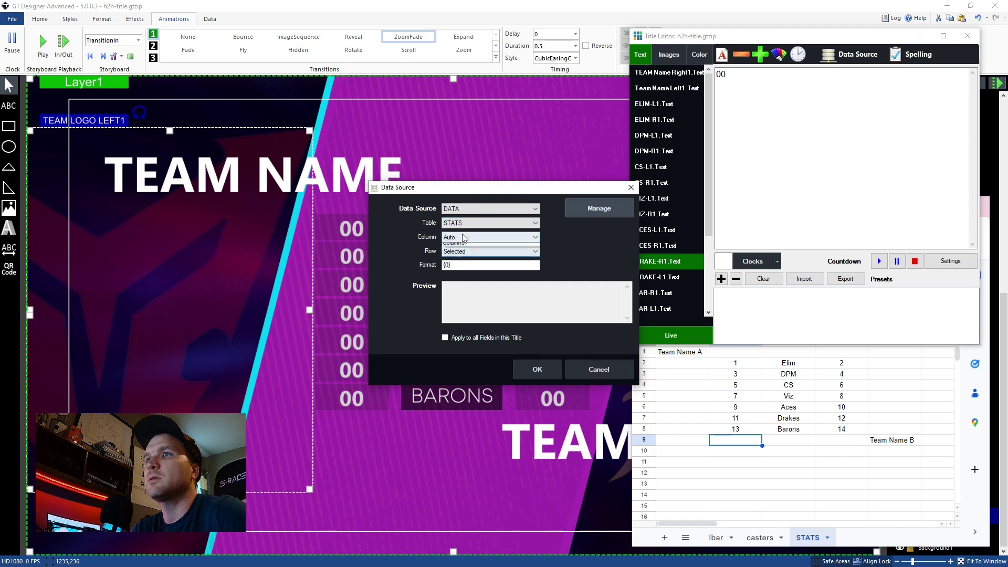
left_click(465, 237)
left_click(463, 260)
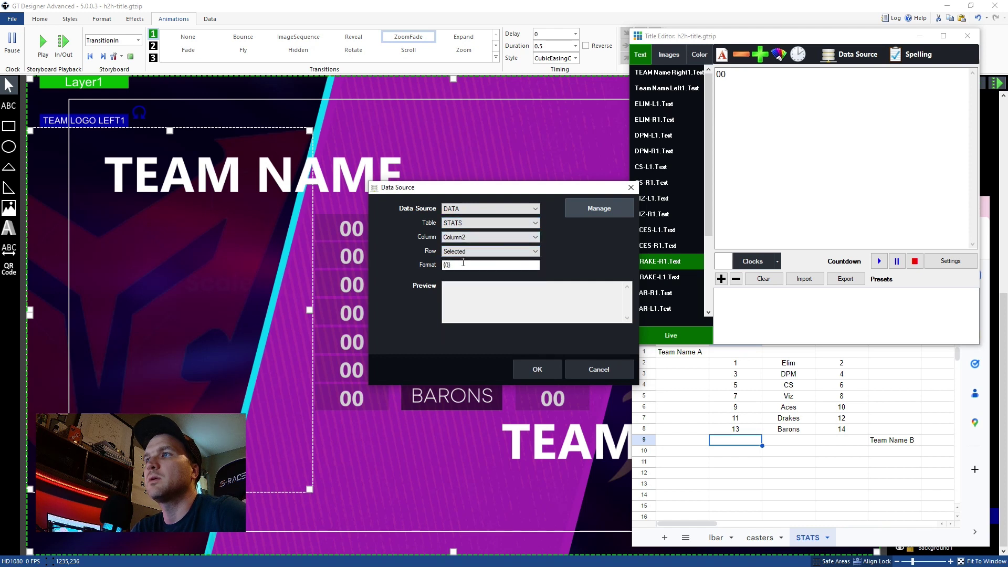
left_click(488, 237)
left_click(461, 274)
Set the DRAKE-R1.Text field's data source row to 7 and apply the link
left_click(465, 251)
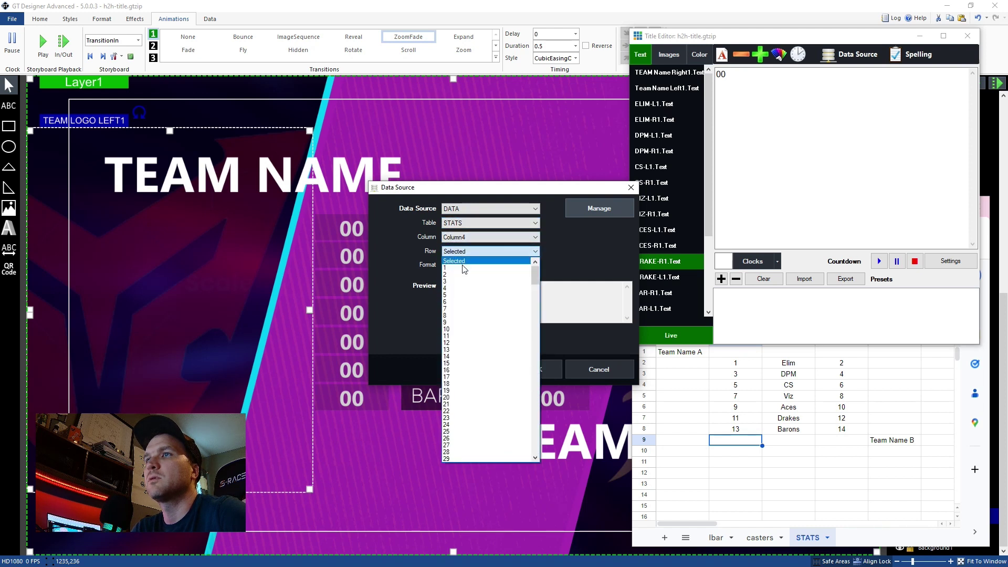
left_click(460, 321)
left_click(462, 251)
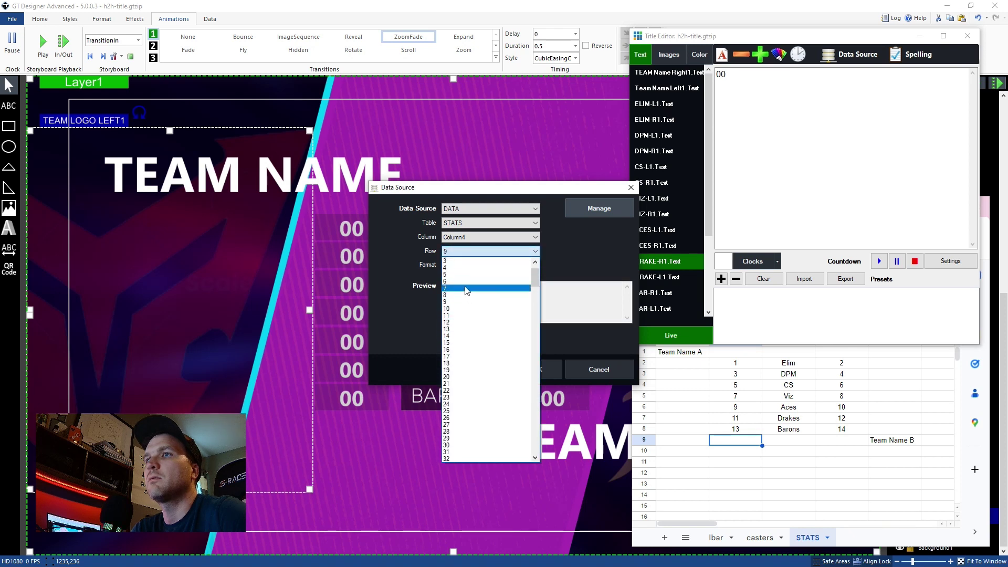
left_click(462, 288)
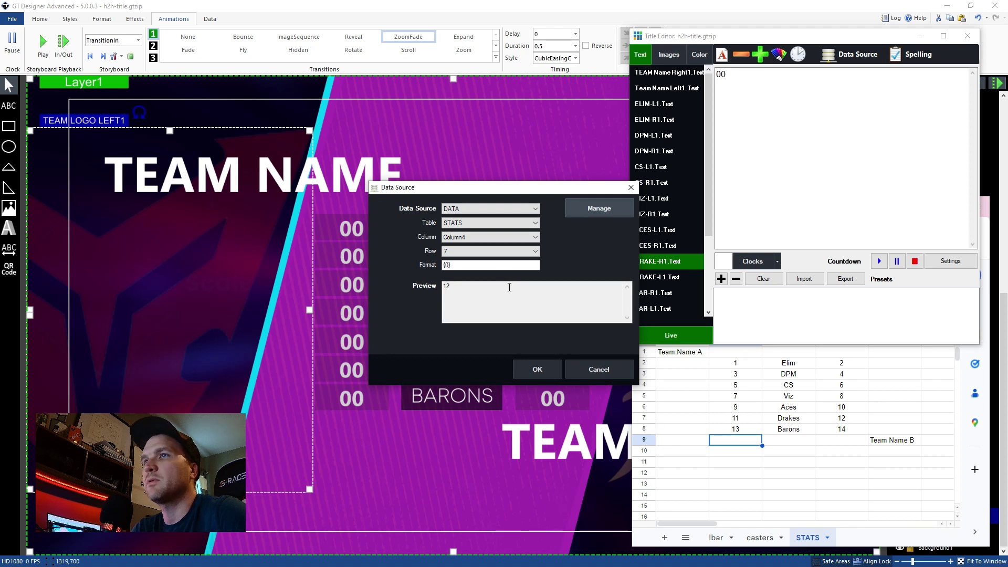
left_click(537, 377)
Link the DRAKE-L1.Text field to the DATA source's STATS table, using Column2
left_click(677, 273)
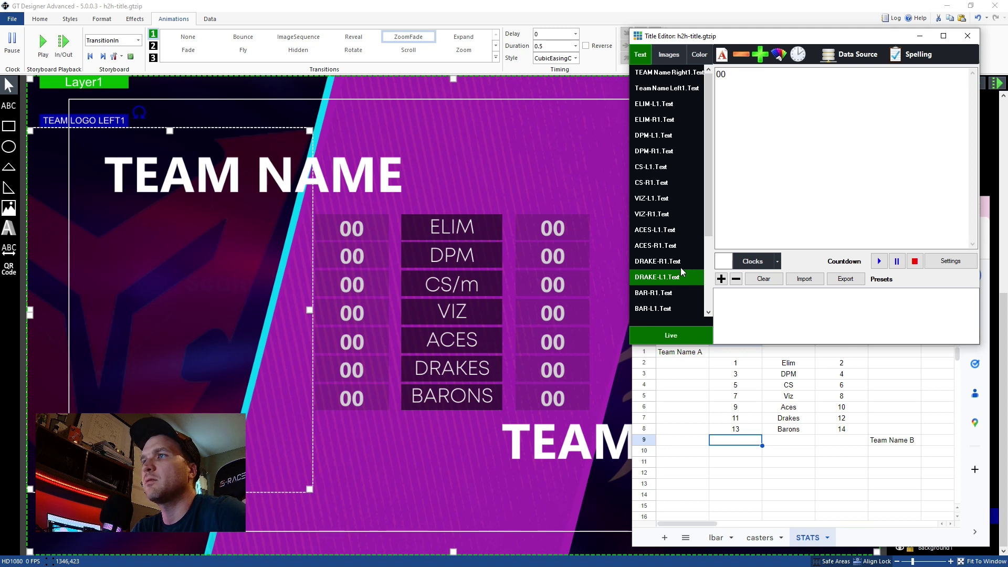
left_click(846, 55)
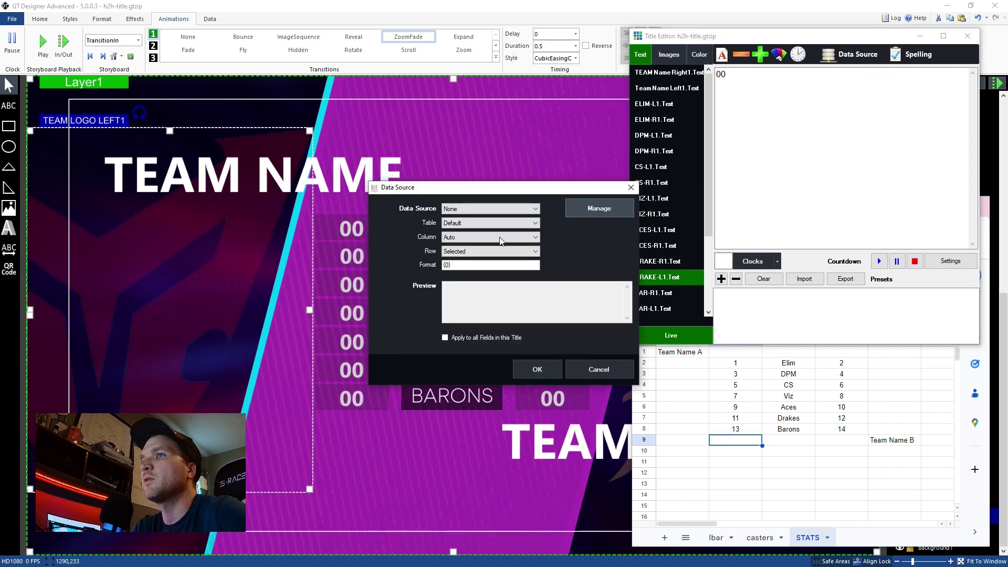
left_click(499, 209)
left_click(473, 225)
left_click(464, 222)
left_click(463, 231)
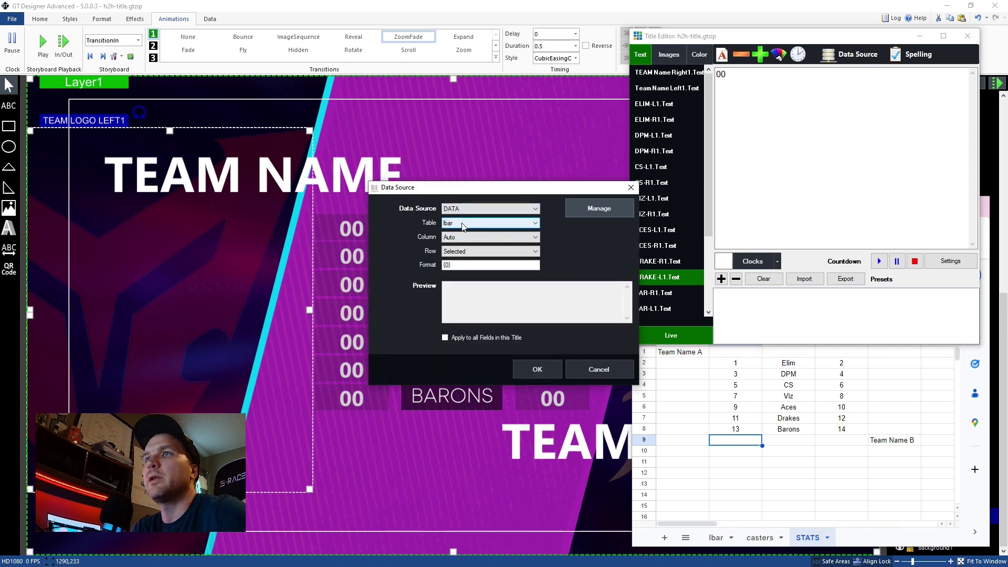
left_click(463, 223)
left_click(462, 245)
left_click(463, 237)
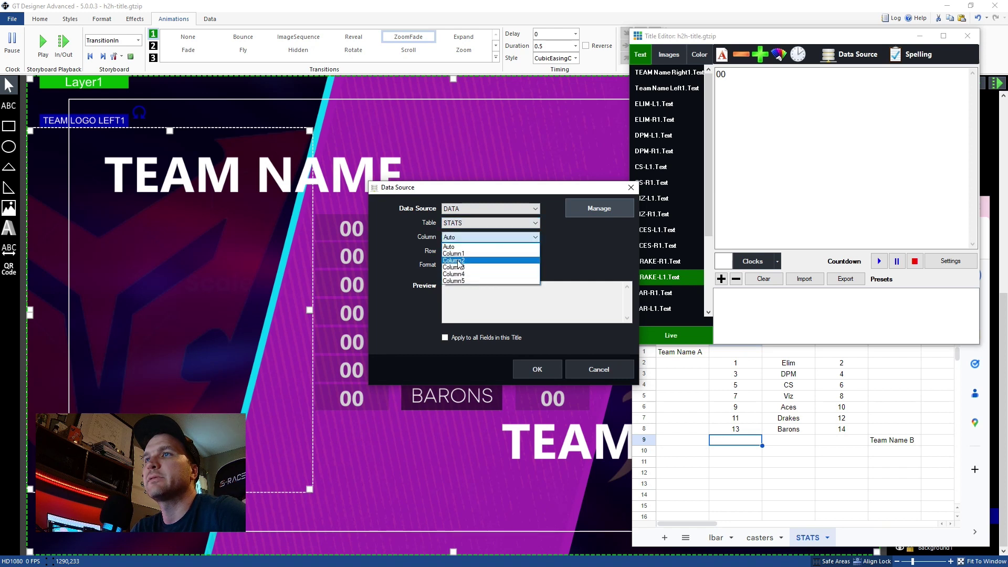
left_click(459, 261)
Set the DRAKE-L1.Text field's data source row to 7 and apply the link
left_click(462, 252)
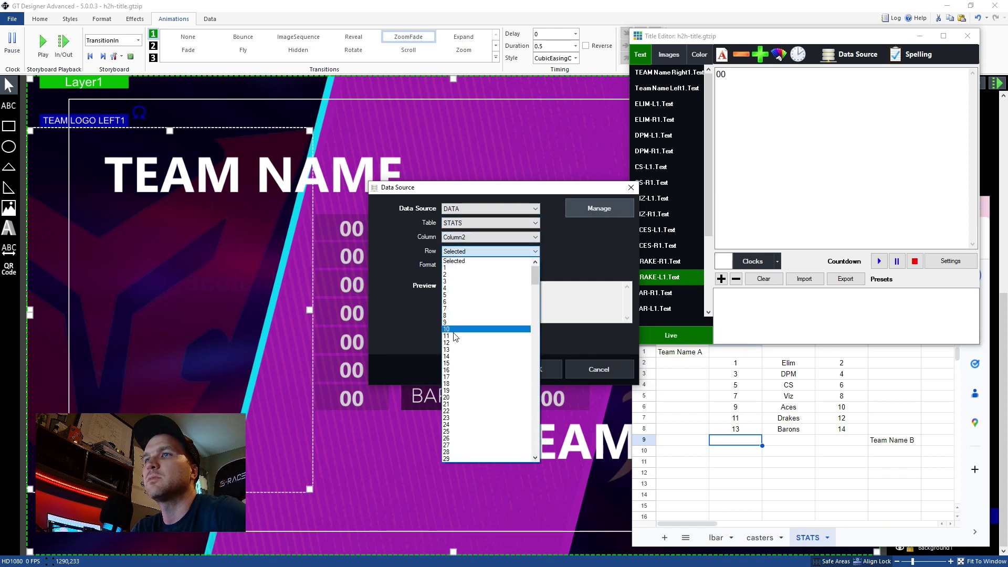
left_click(463, 315)
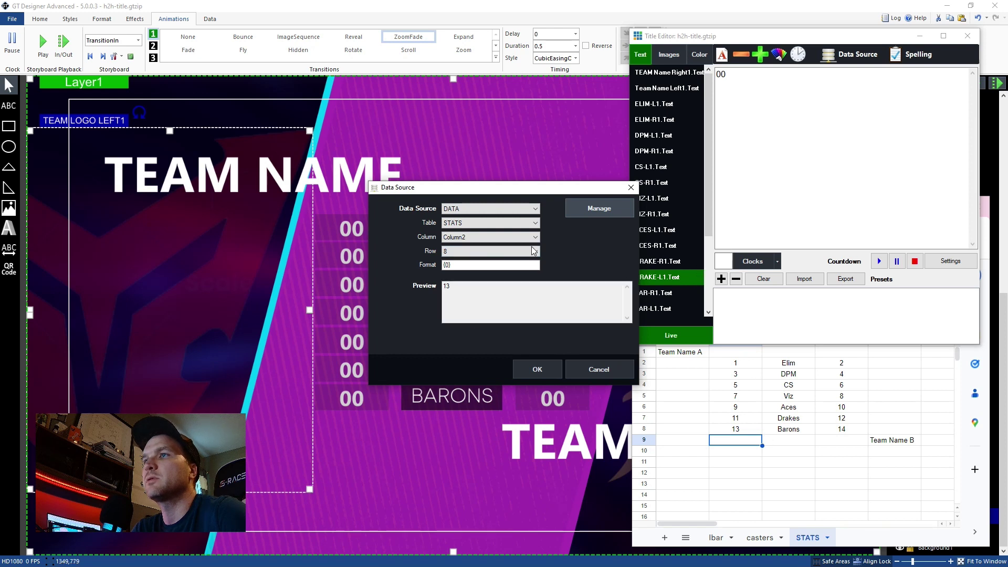
left_click(488, 251)
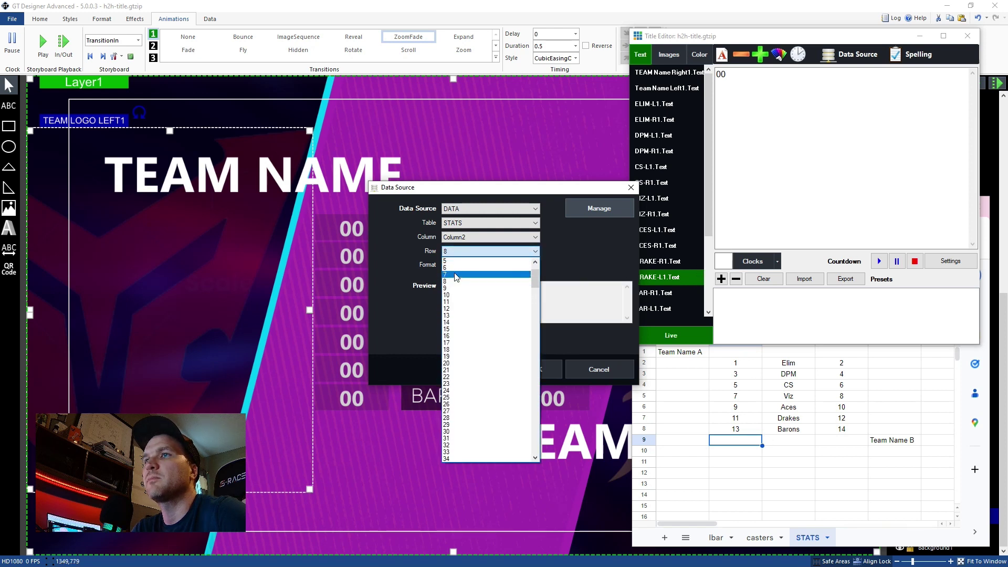
left_click(460, 282)
left_click(531, 368)
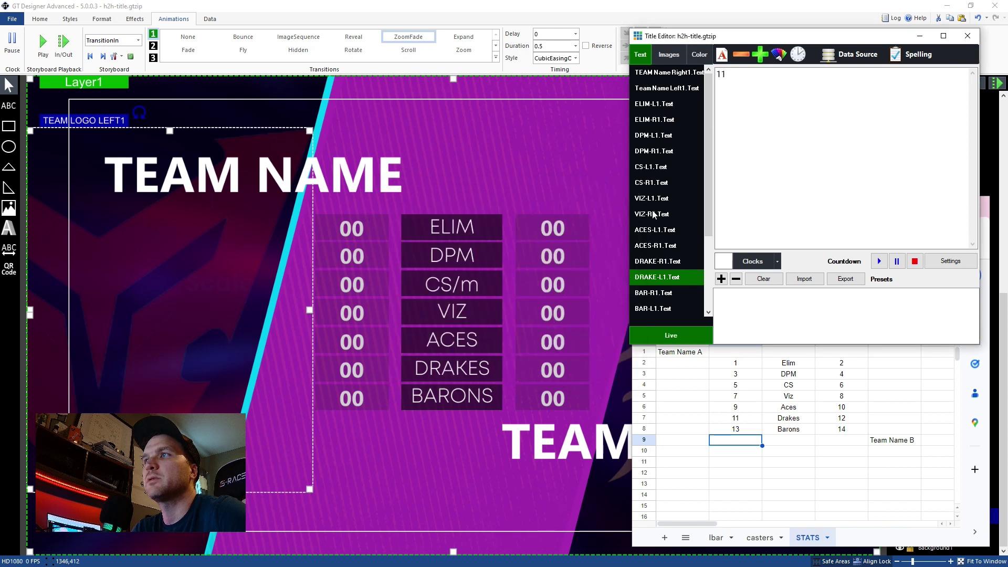
Link the BAR-R1.Text field to the DATA source's STATS table, using Column4 and row 8
left_click(655, 293)
left_click(853, 53)
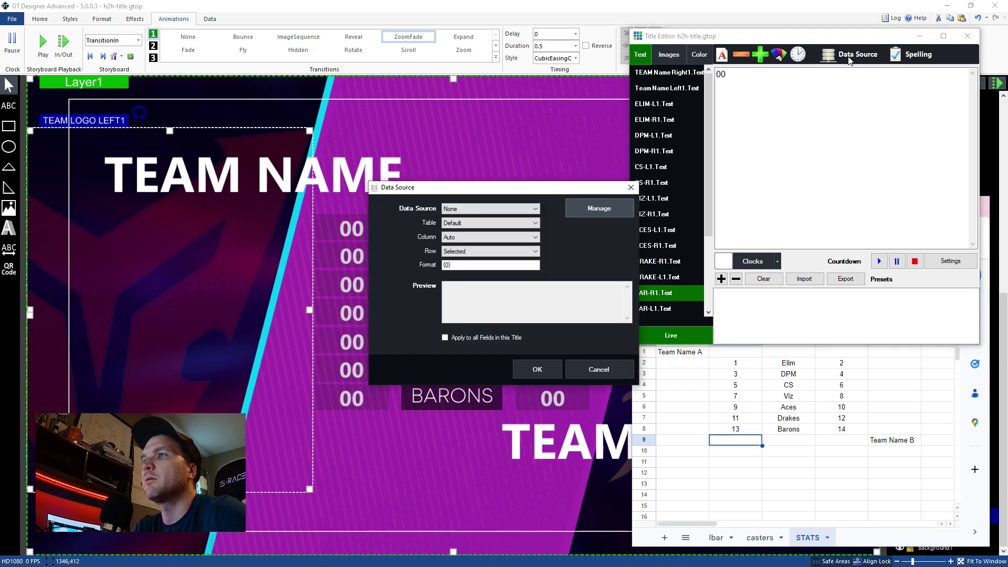
left_click(496, 208)
left_click(489, 223)
left_click(488, 223)
left_click(466, 252)
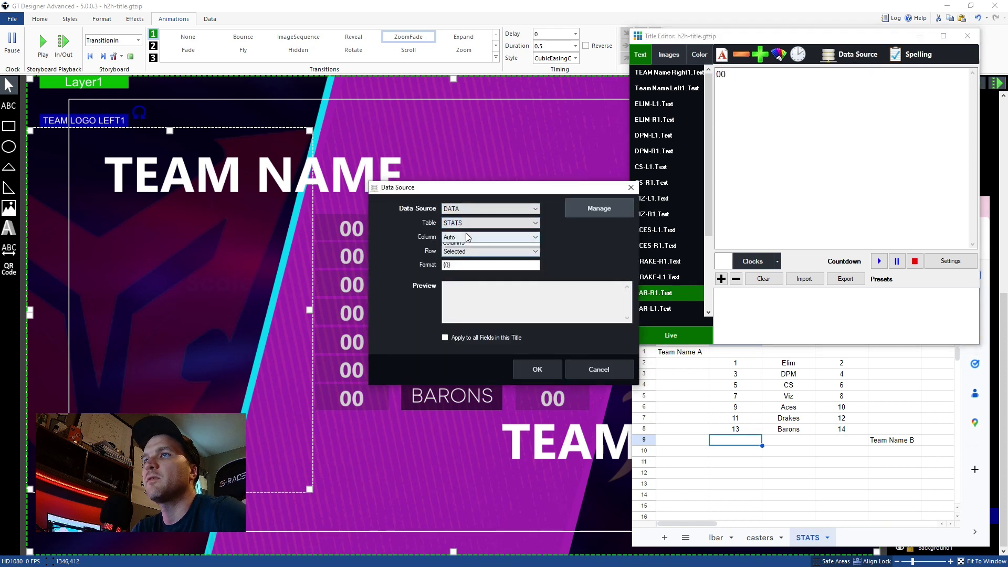
left_click(465, 237)
left_click(461, 274)
left_click(488, 251)
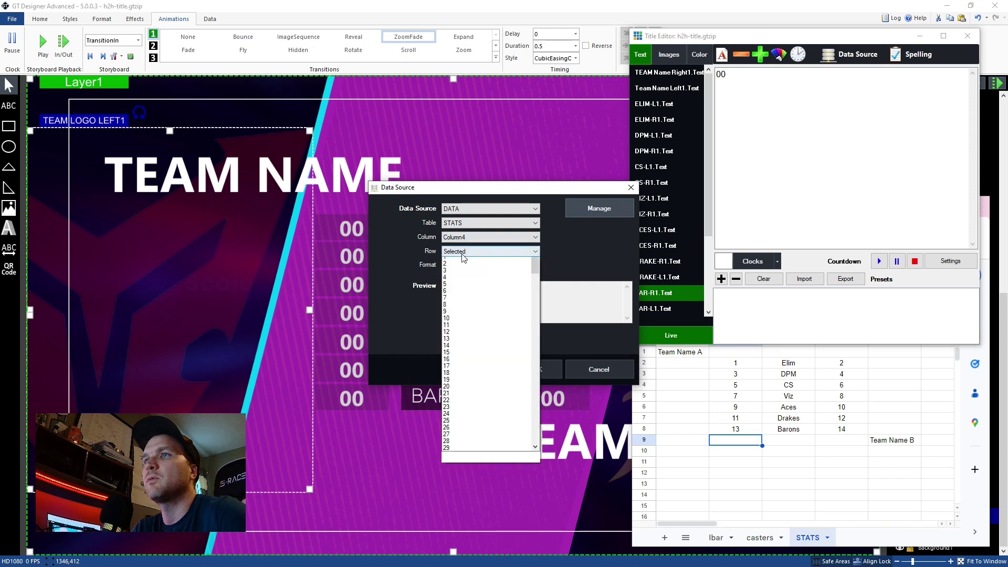
left_click(456, 315)
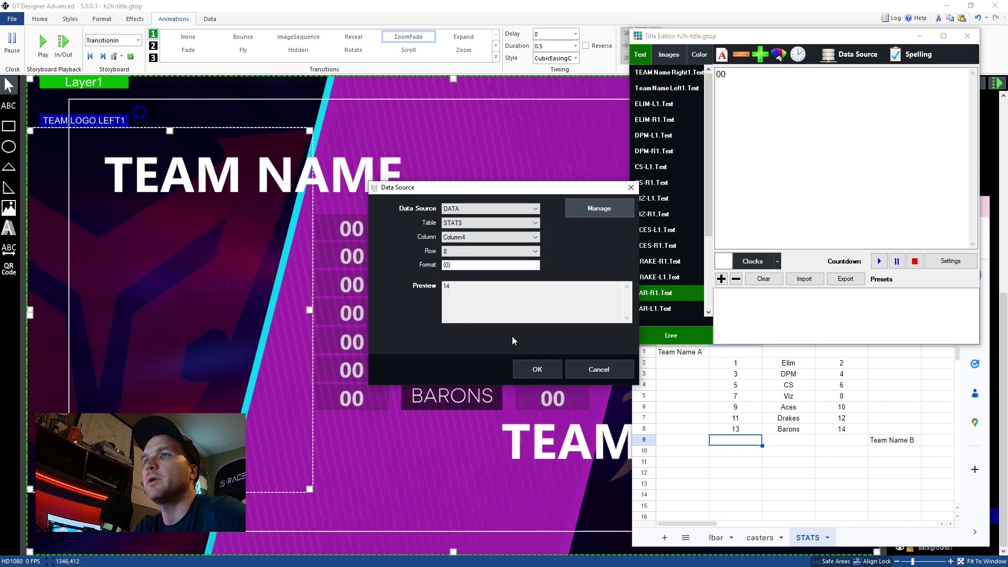
left_click(517, 367)
Link the BAR-L1.Text field to the DATA source's STATS table, using Column2 and row 8
left_click(654, 308)
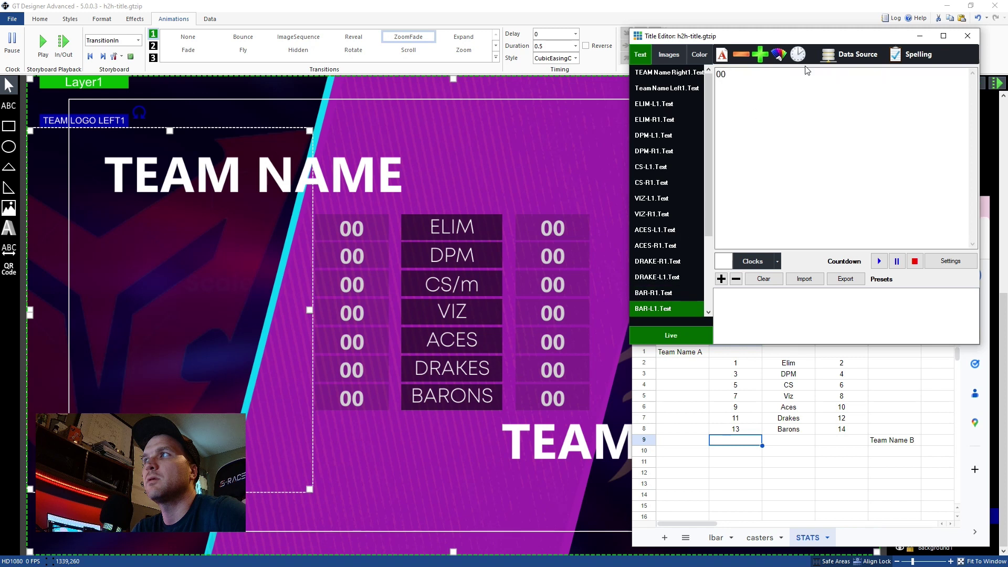
left_click(858, 54)
left_click(512, 210)
left_click(505, 221)
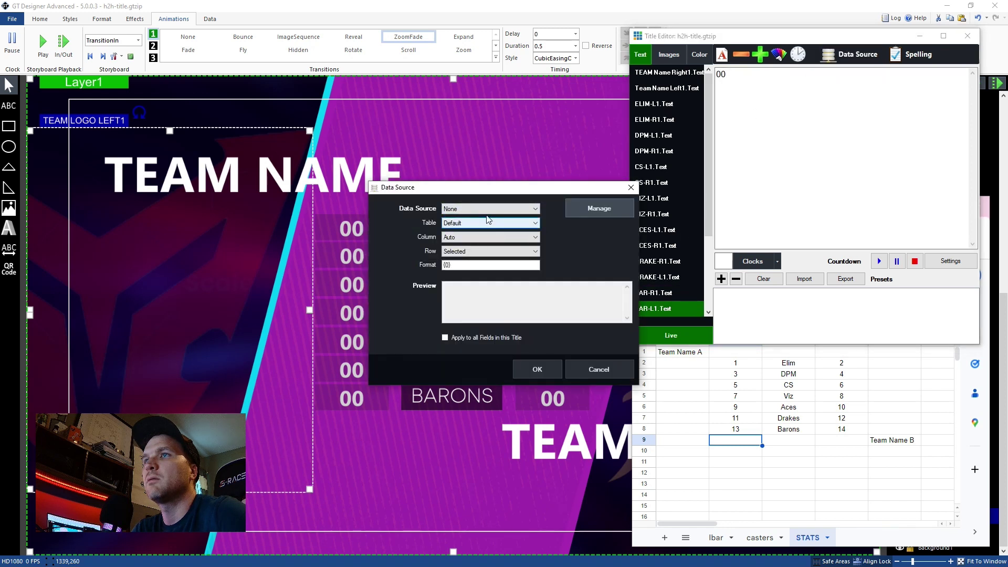
left_click(483, 227)
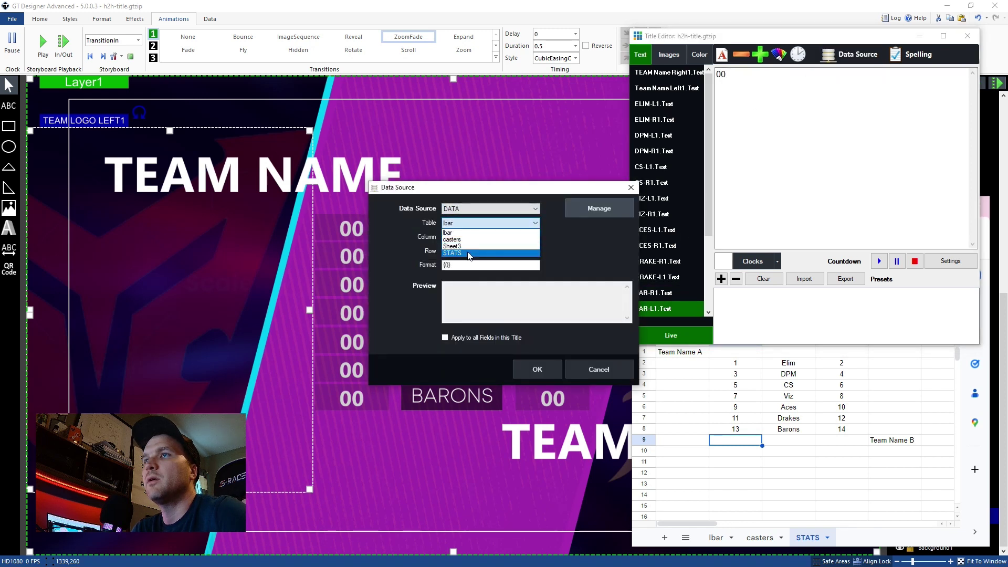
left_click(473, 254)
left_click(464, 237)
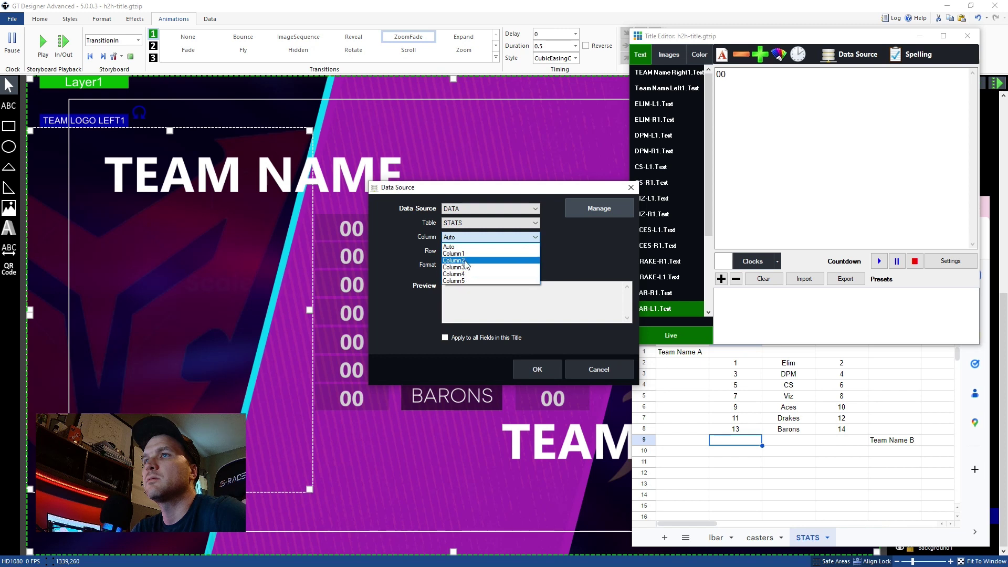
left_click(455, 260)
left_click(486, 251)
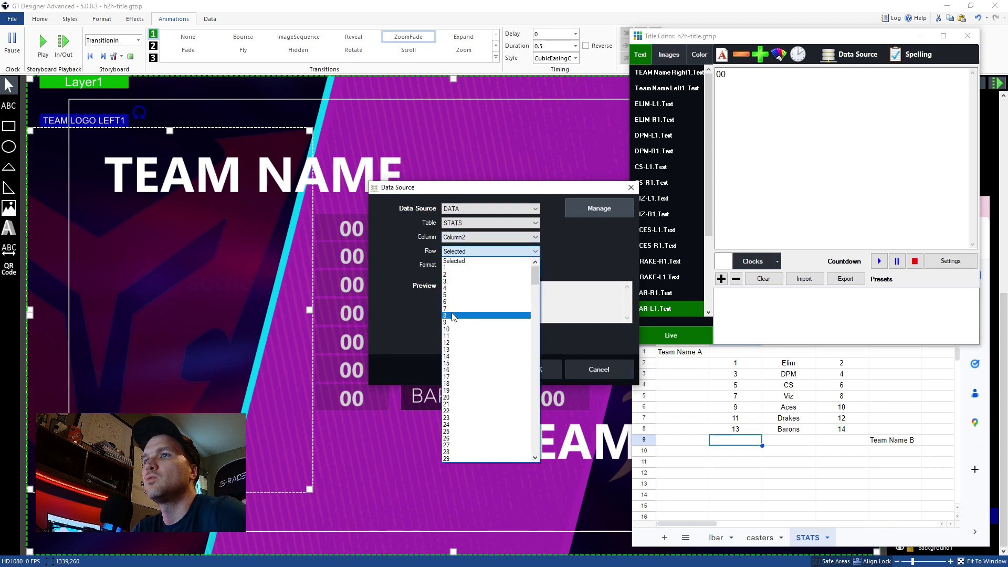
left_click(451, 315)
left_click(537, 369)
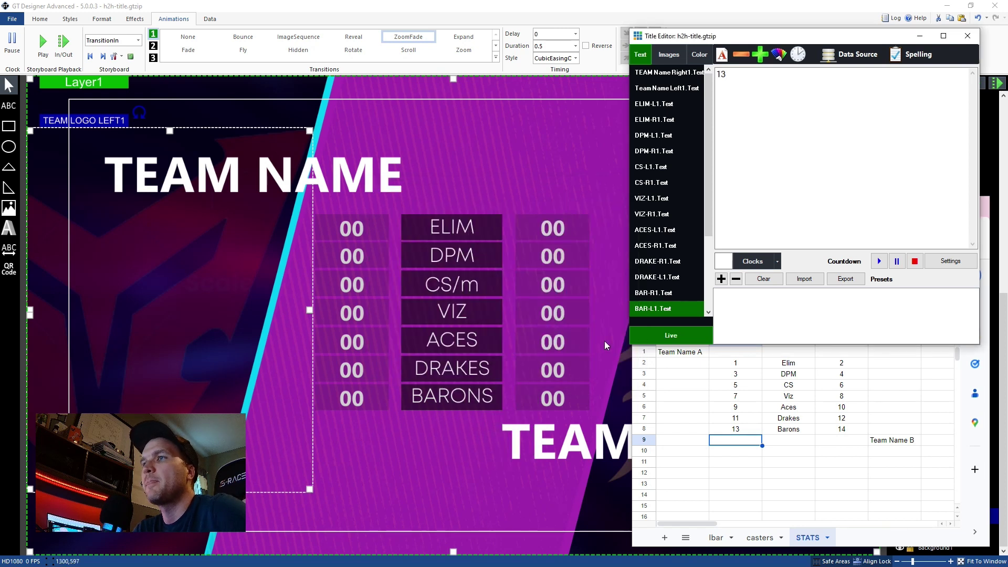